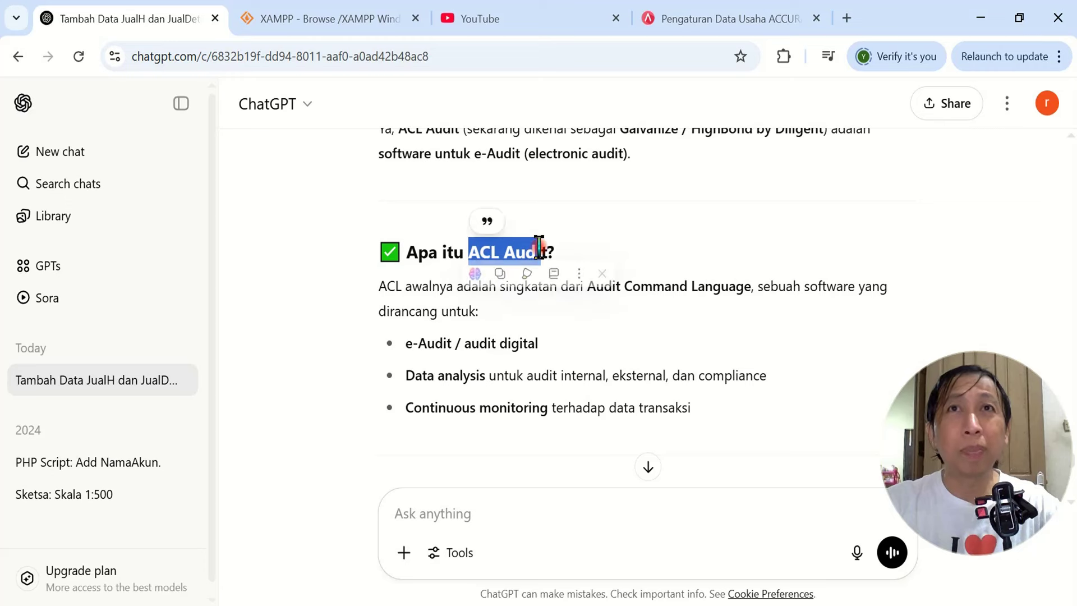
Read the ChatGPT answer on whether ACL Audit is e-Audit software and what the abbreviation ACL stands for
click(421, 298)
scroll(597, 269, up, 3)
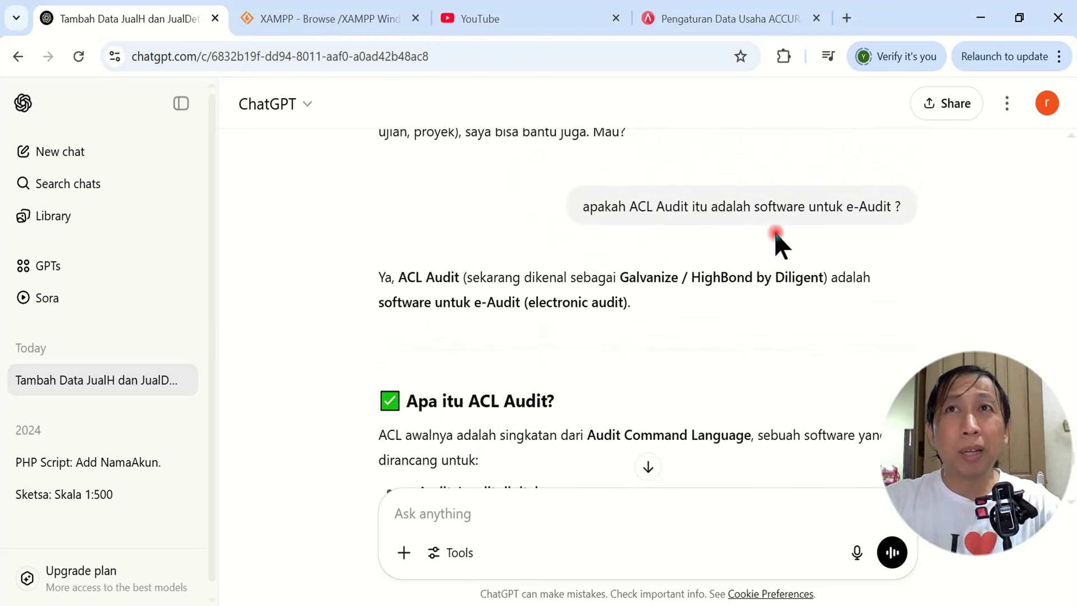
drag(405, 278, 604, 279)
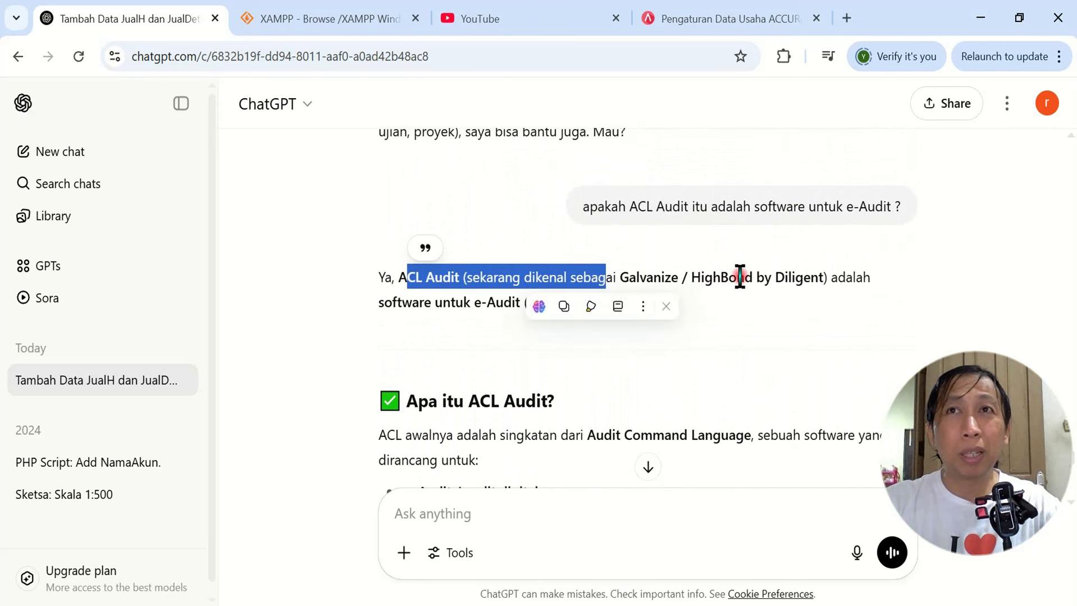
click(803, 366)
drag(438, 304, 579, 304)
scroll(636, 364, down, 1)
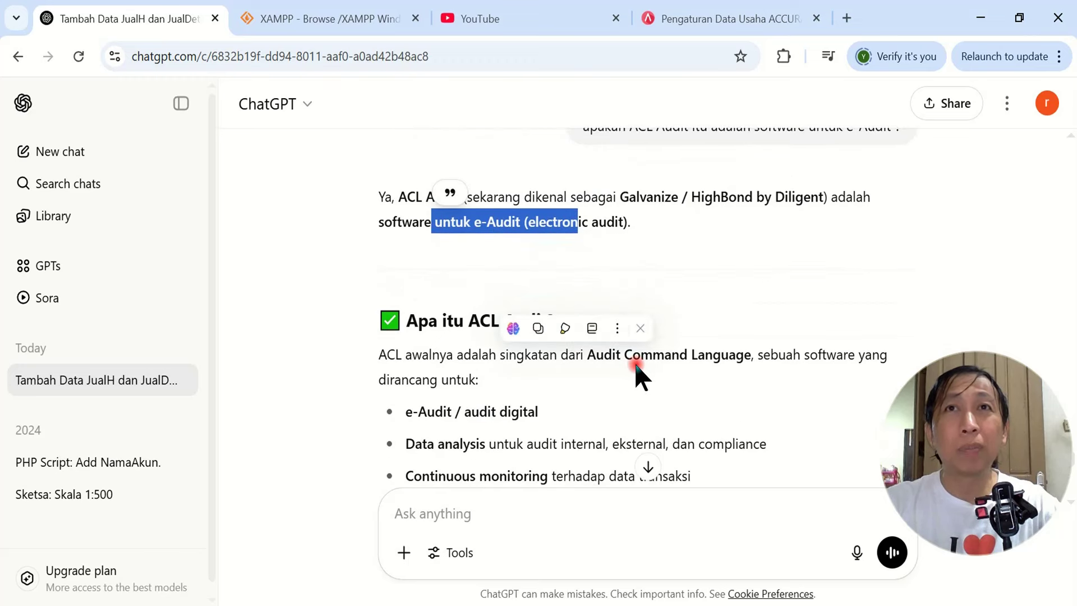
click(598, 373)
drag(393, 358, 591, 355)
click(631, 382)
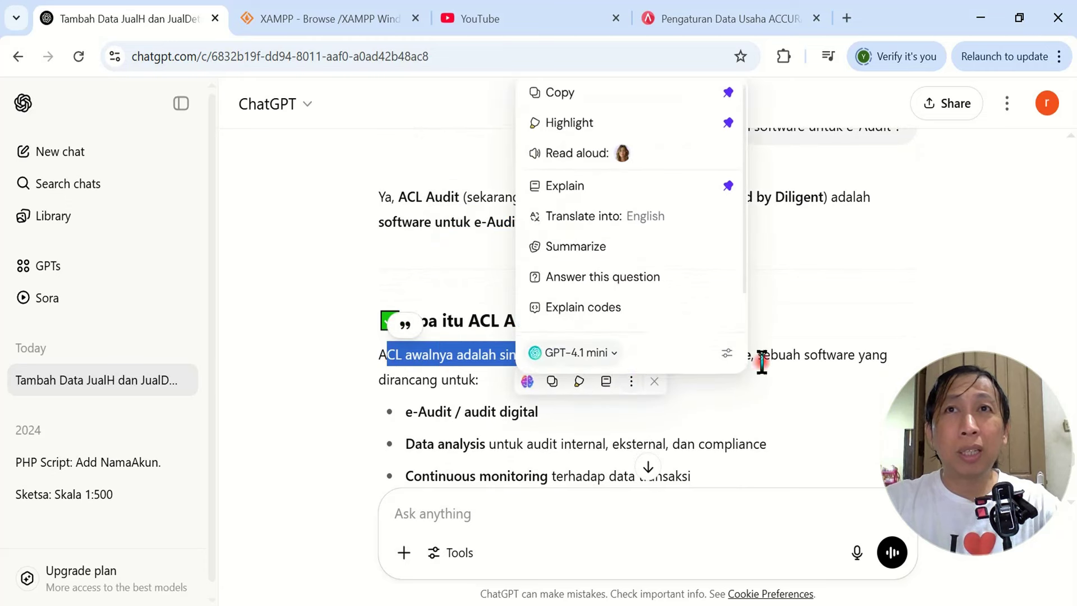
click(801, 288)
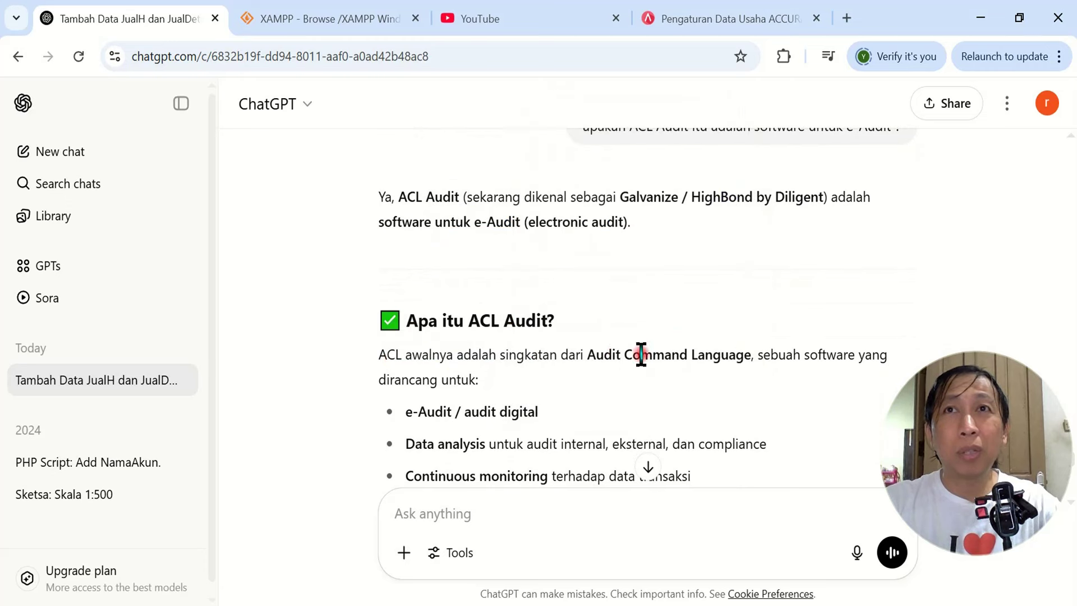
Review the list of purposes ACL was designed for under "Apa itu ACL Audit?"
scroll(748, 396, down, 1)
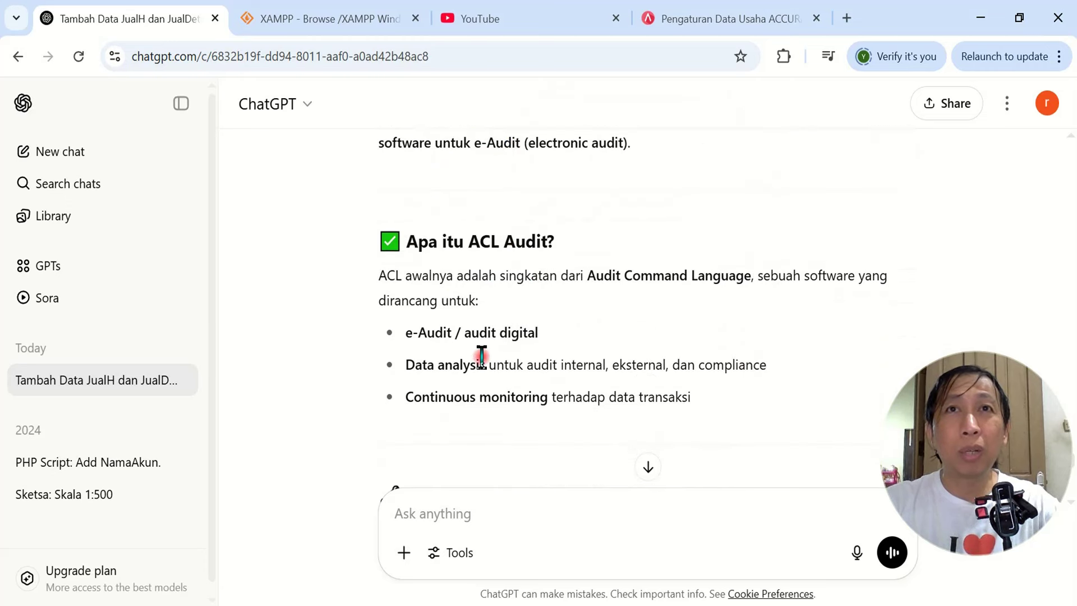
drag(462, 331, 567, 331)
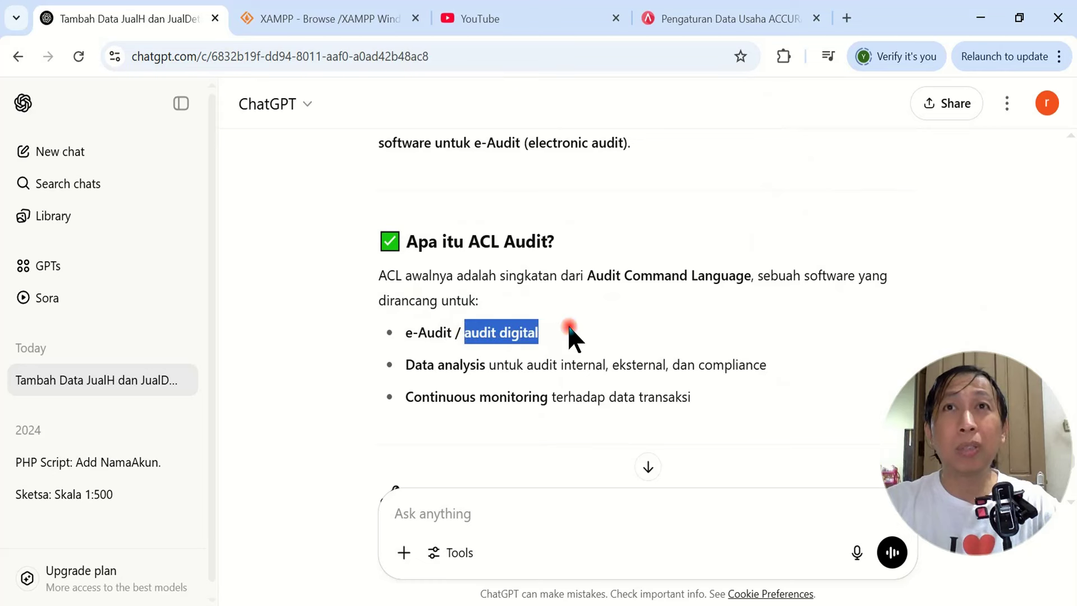
click(567, 331)
drag(422, 365, 452, 364)
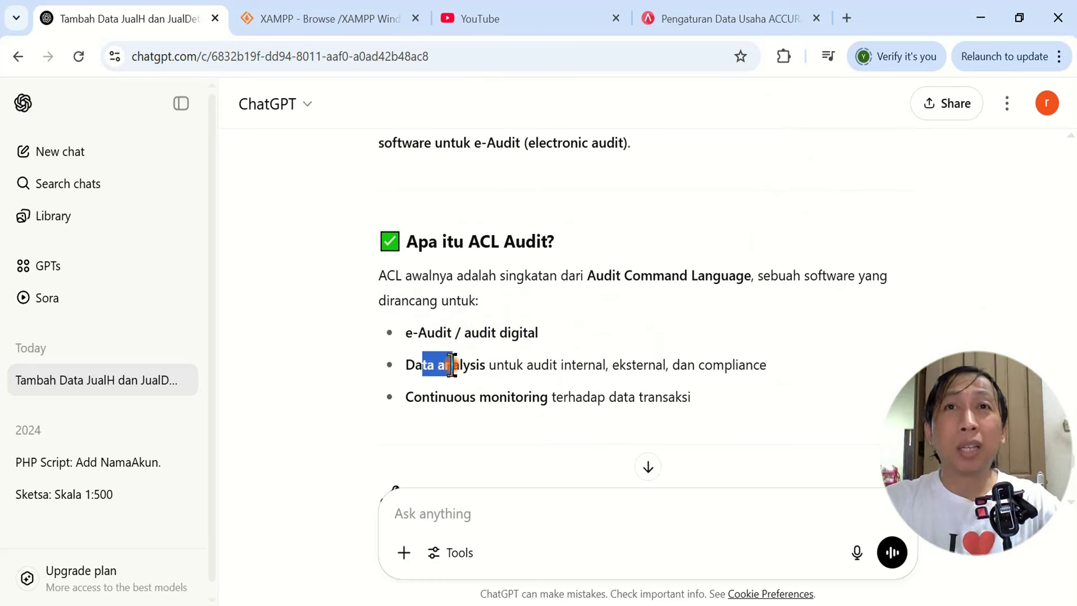
click(585, 366)
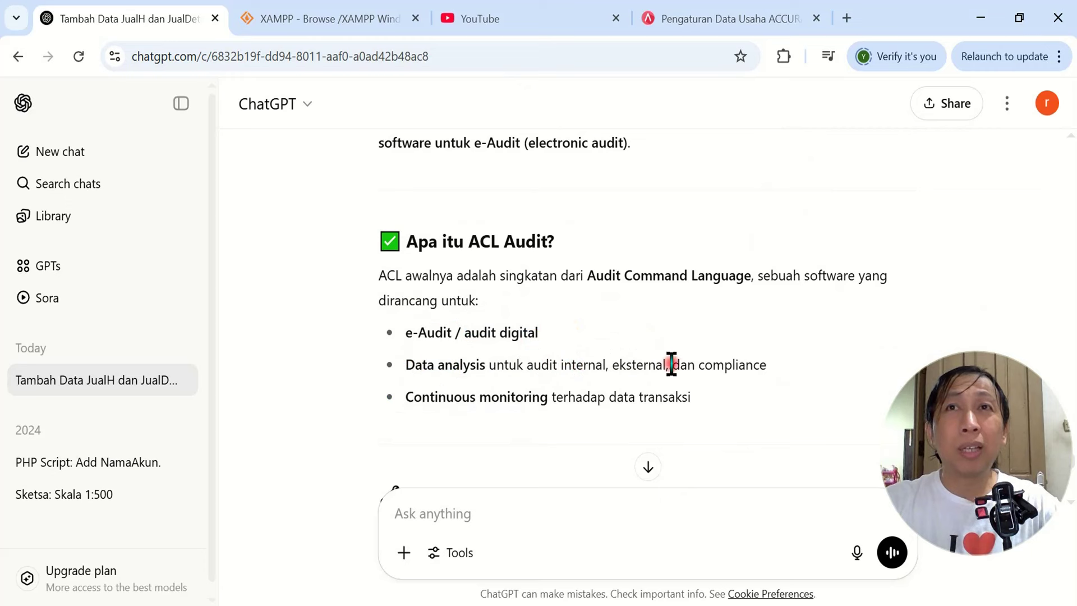
drag(446, 397, 698, 415)
scroll(699, 416, down, 3)
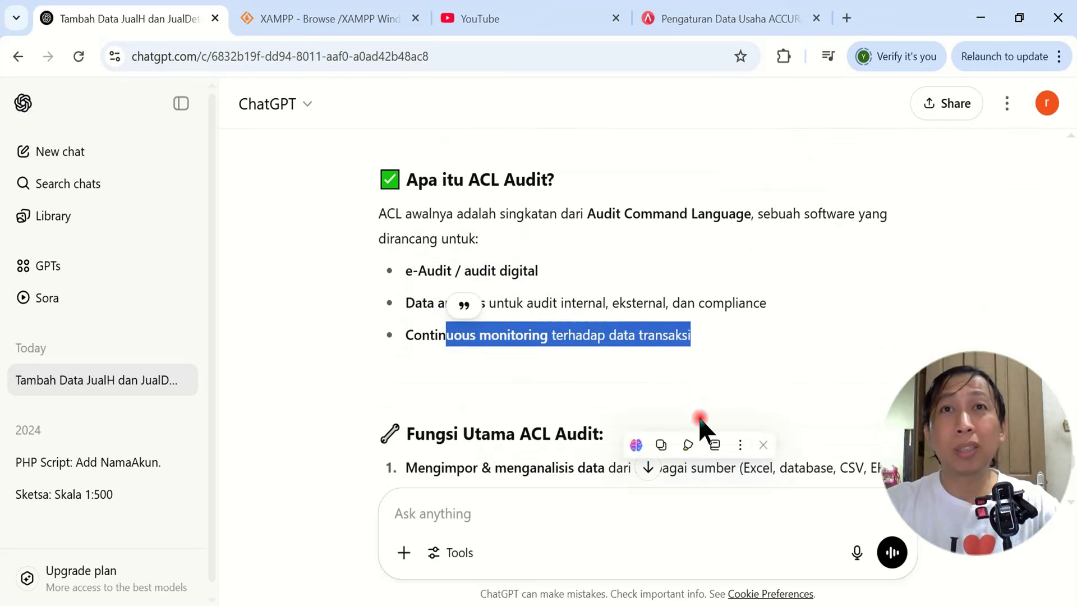
Examine the "Fungsi Utama ACL Audit" list, especially the fraud detection and automatic audit trail functions
scroll(699, 418, down, 1)
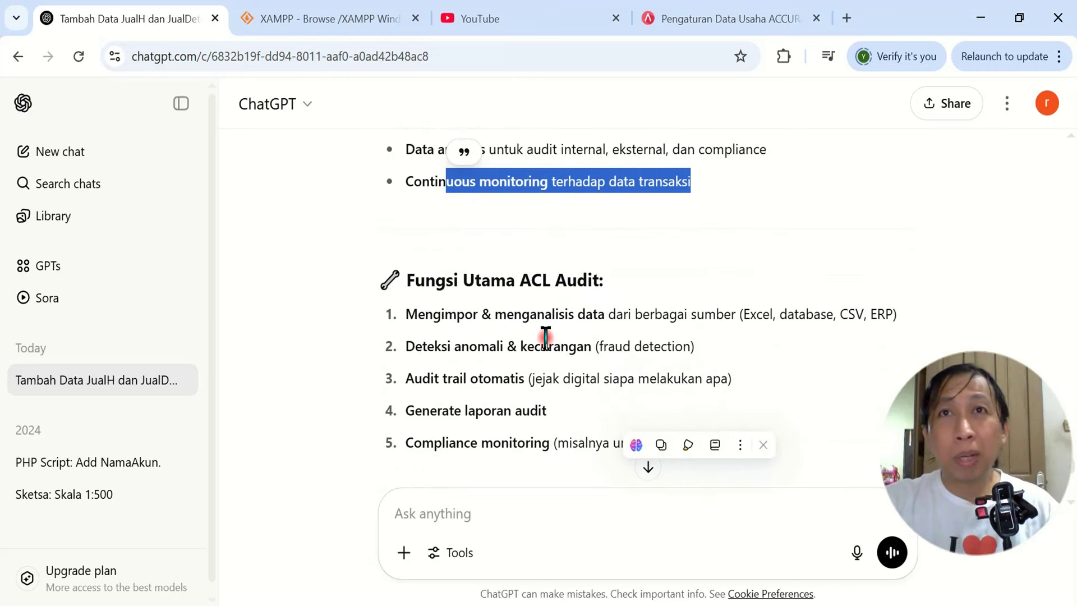
drag(405, 346, 705, 345)
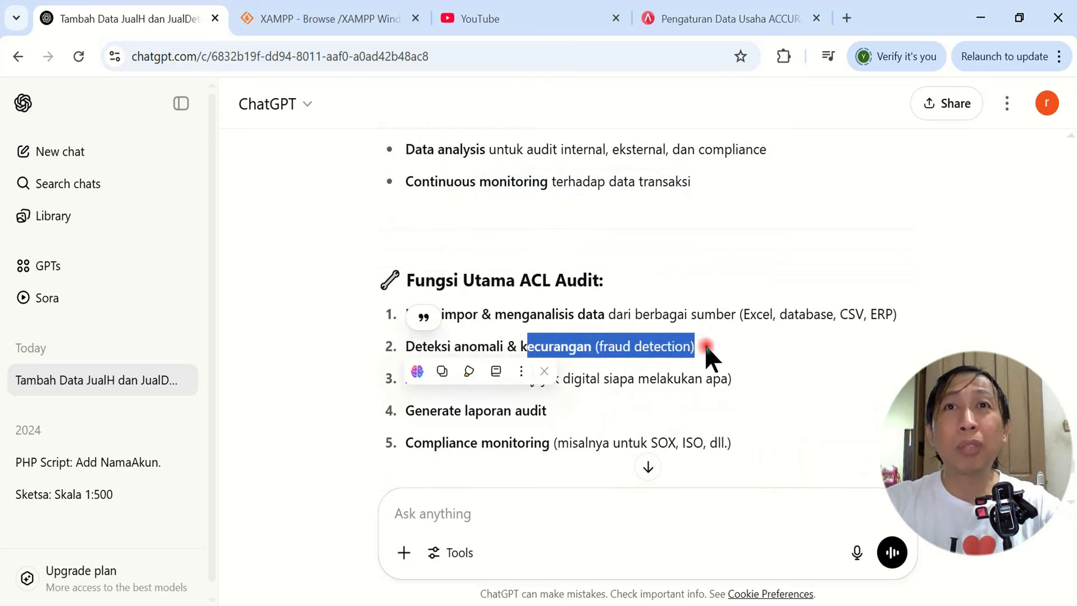
click(769, 341)
drag(405, 379, 729, 372)
click(805, 369)
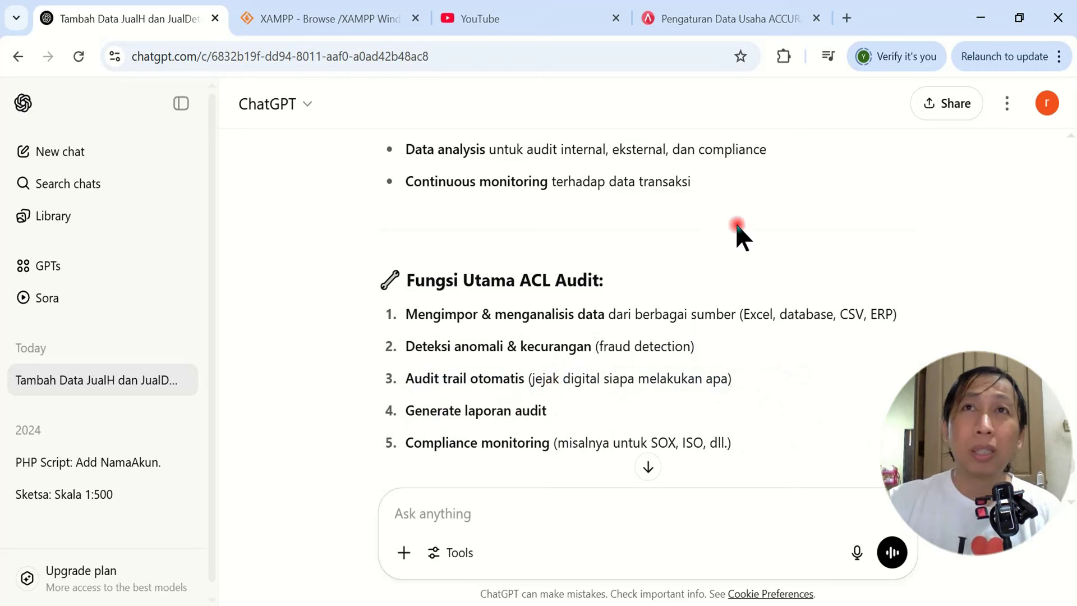
scroll(751, 229, up, 3)
scroll(753, 230, down, 3)
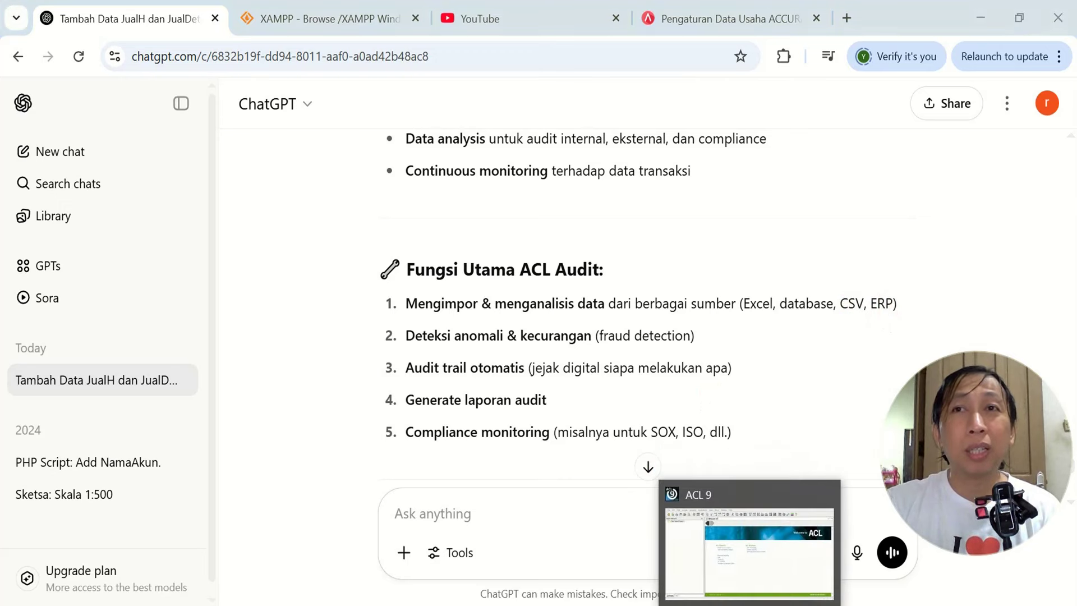
Switch to ACL 9 and check the program's edition and version information
click(749, 527)
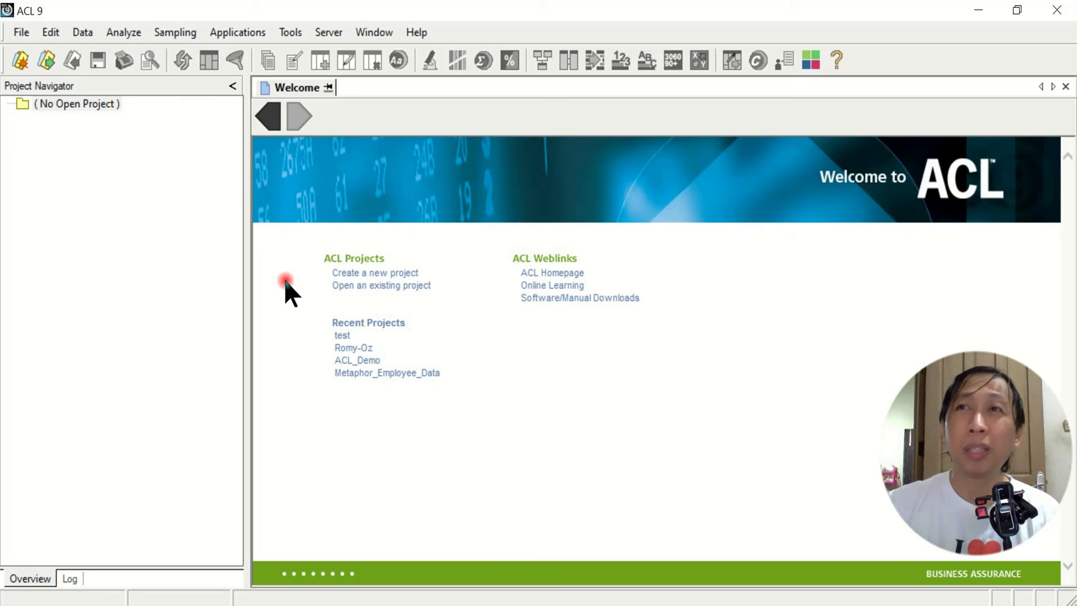
click(418, 31)
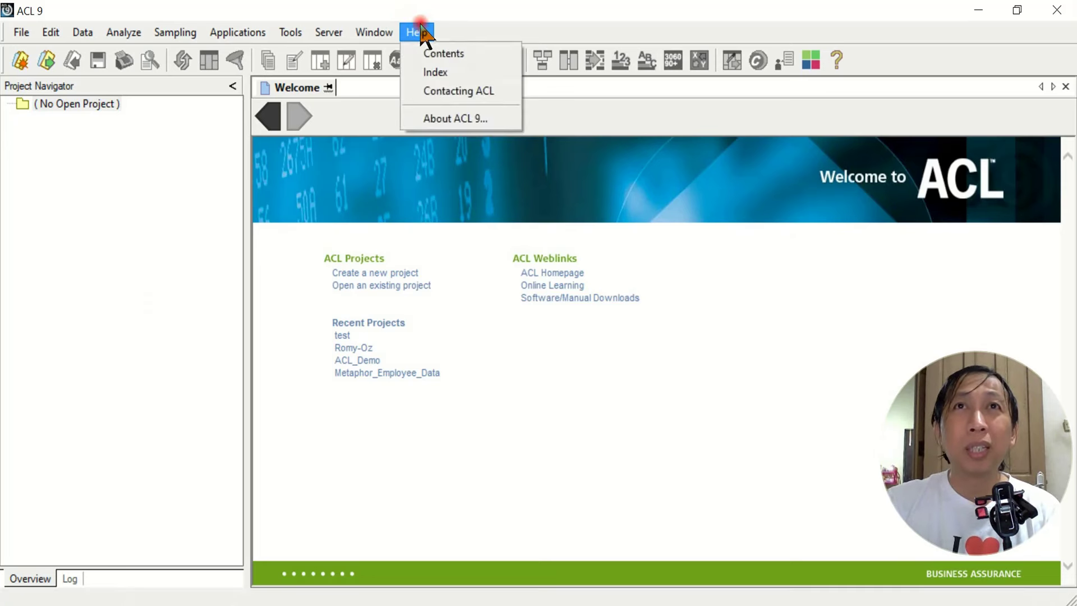
click(450, 118)
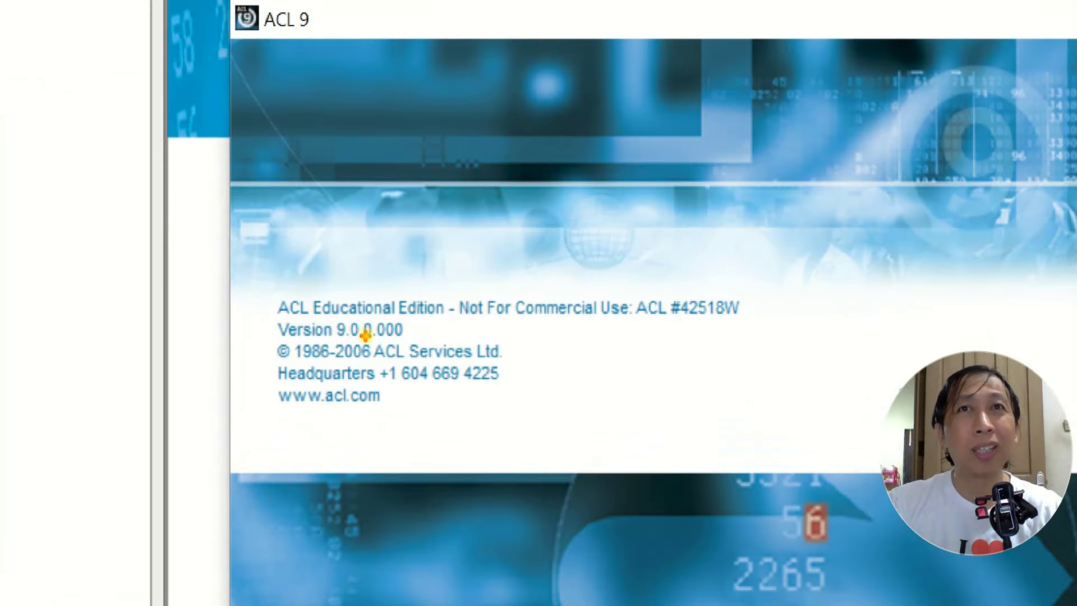
mouse_move(291, 362)
mouse_down()
mouse_move(378, 363)
mouse_move(362, 328)
mouse_move(296, 328)
mouse_move(289, 362)
mouse_up()
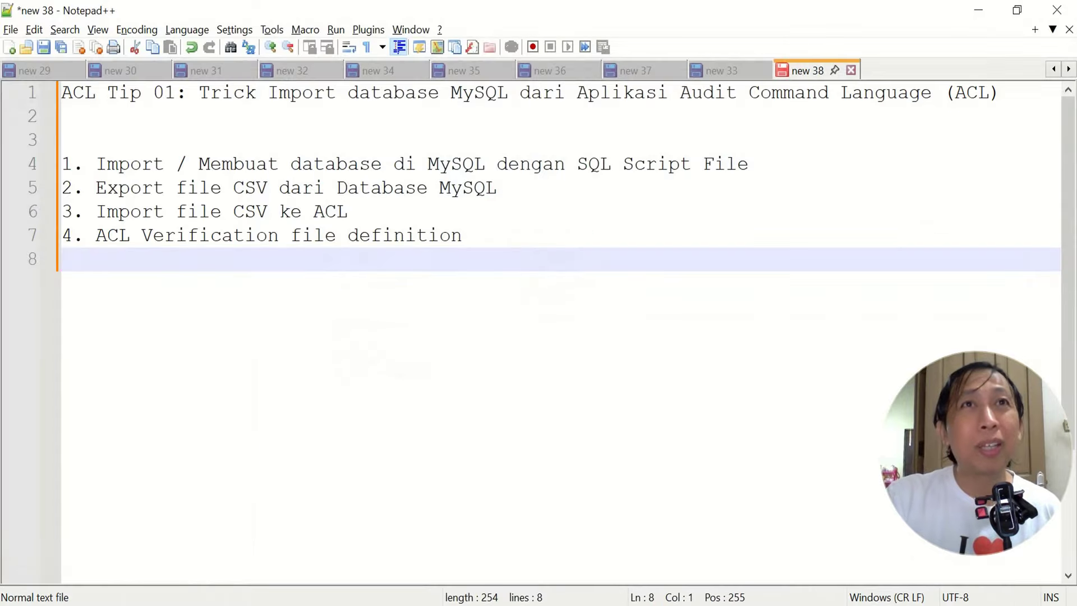
Review the ACL Tip 01 outline on importing a MySQL database in Notepad++, and return to ACL 9
drag(198, 91, 667, 93)
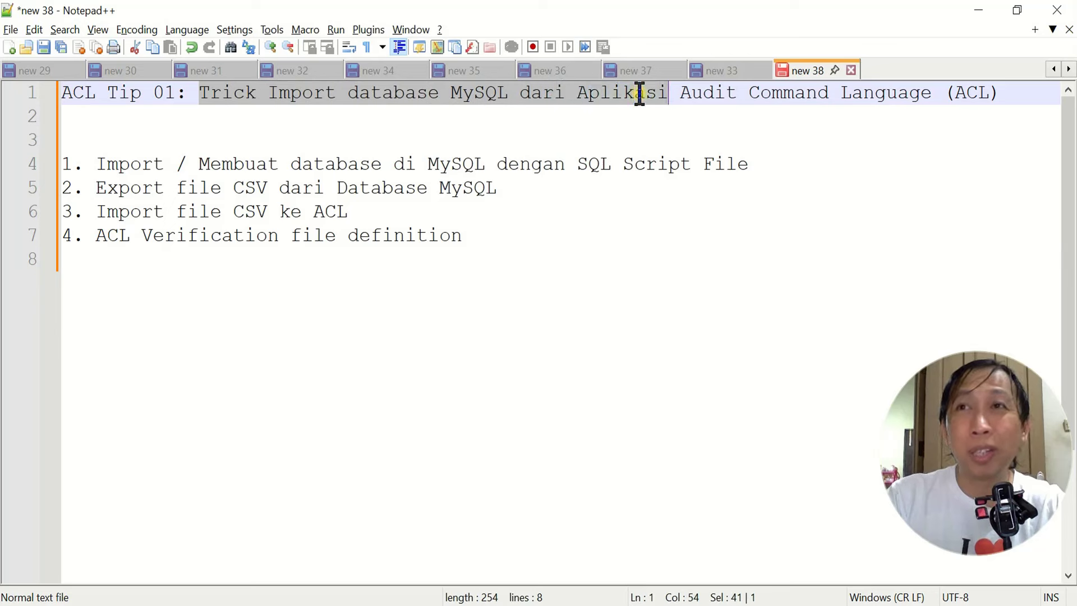
click(562, 112)
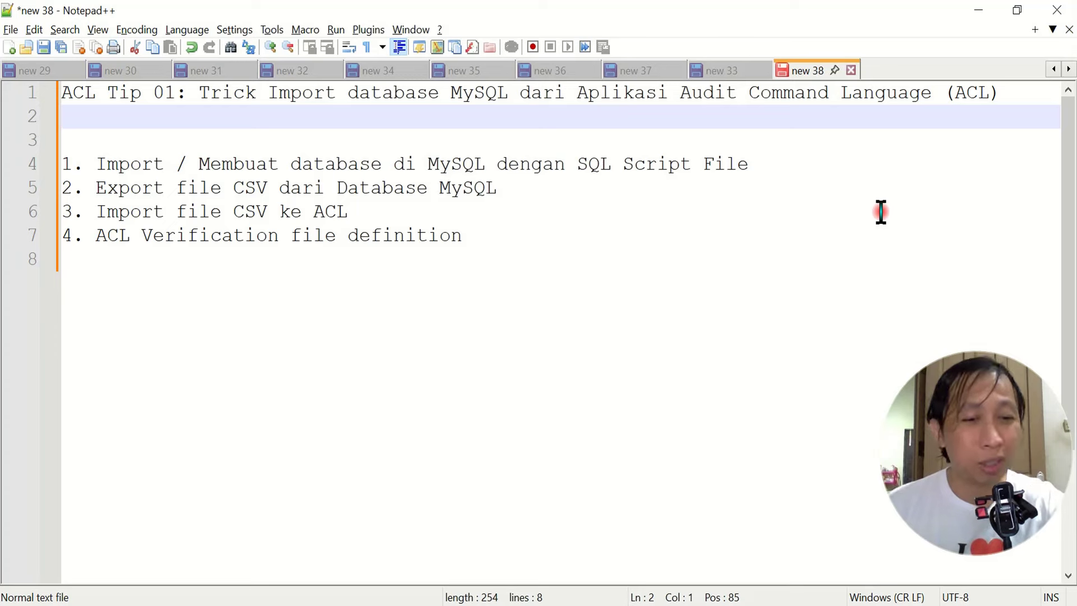
key(alt+Tab)
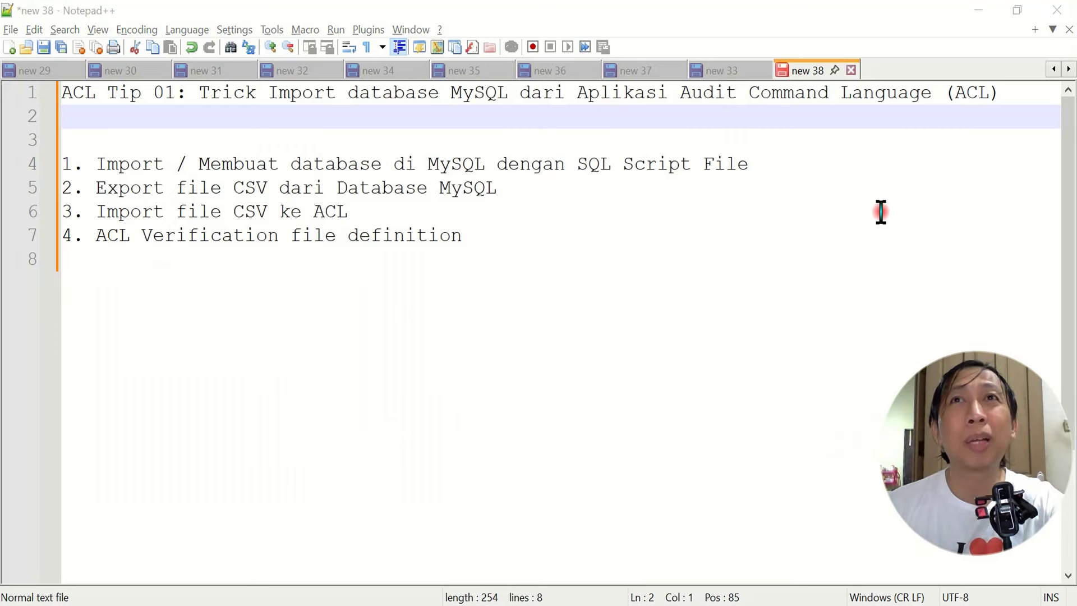
key(alt+Tab)
key(alt+Tab)
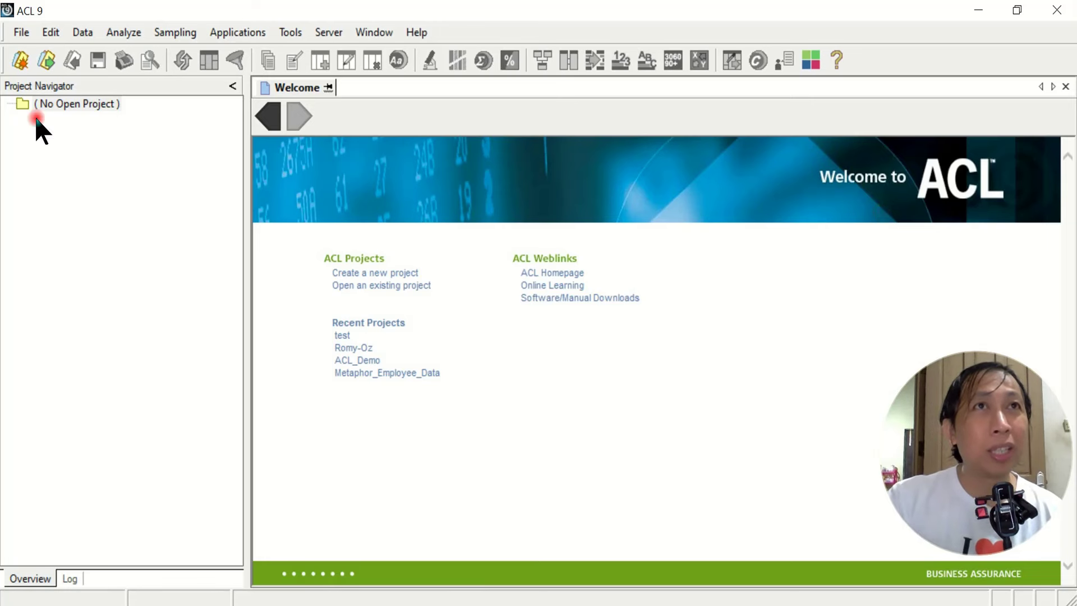
Start a new ACL project and choose the ACL data folder on drive T14-Data (D:) as its save location
click(19, 36)
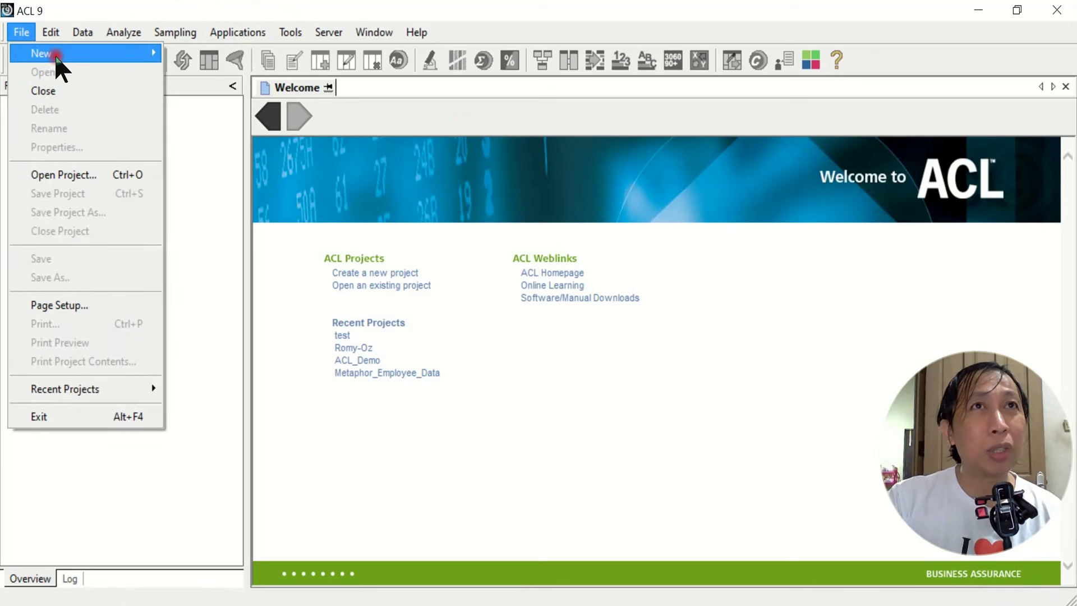
mouse_move(56, 56)
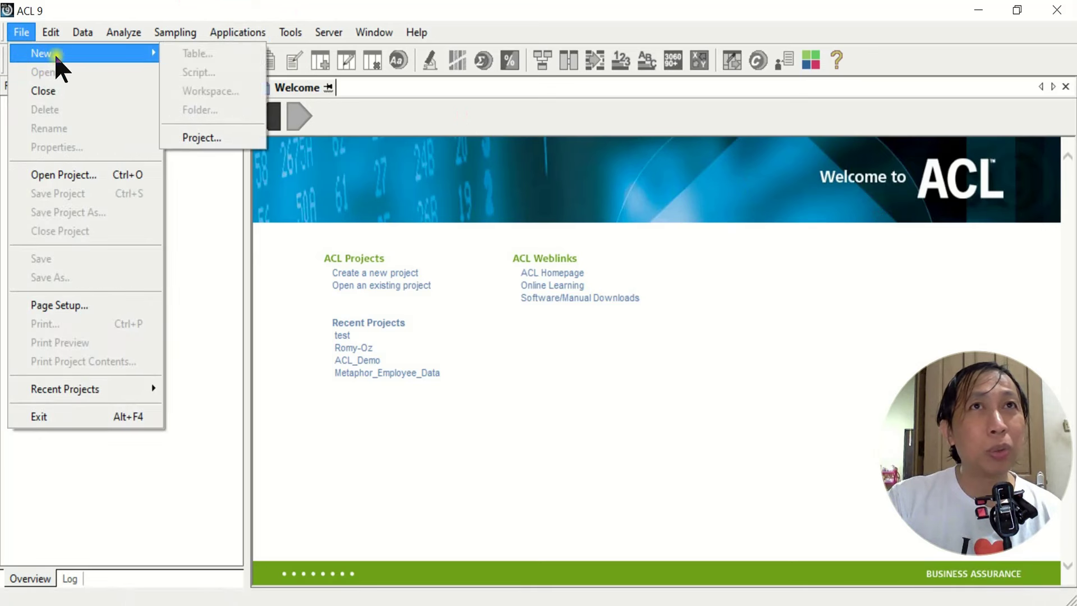
click(230, 138)
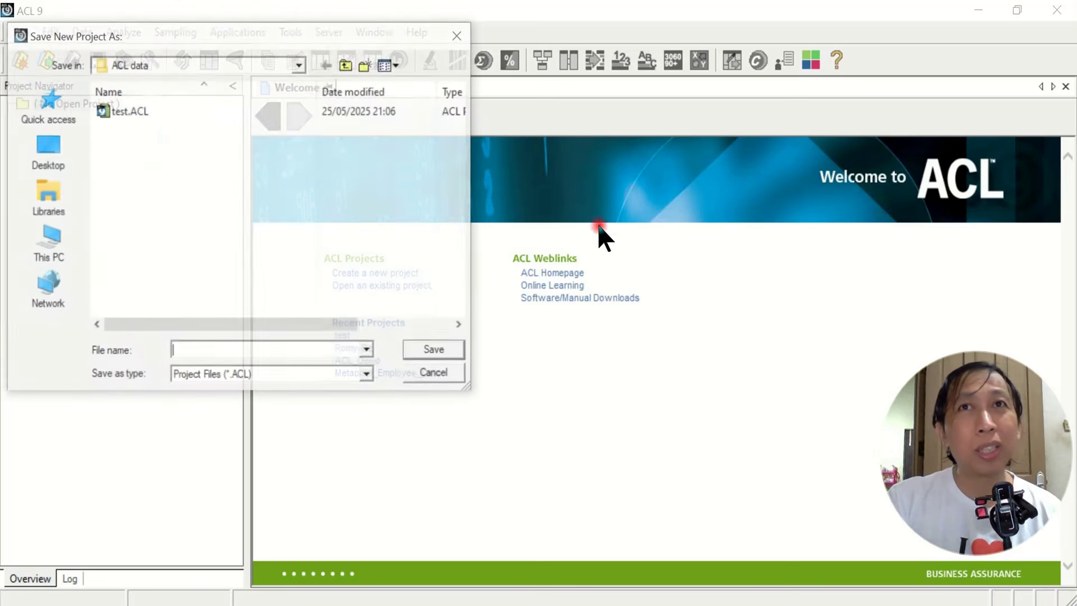
drag(214, 36, 560, 85)
click(642, 116)
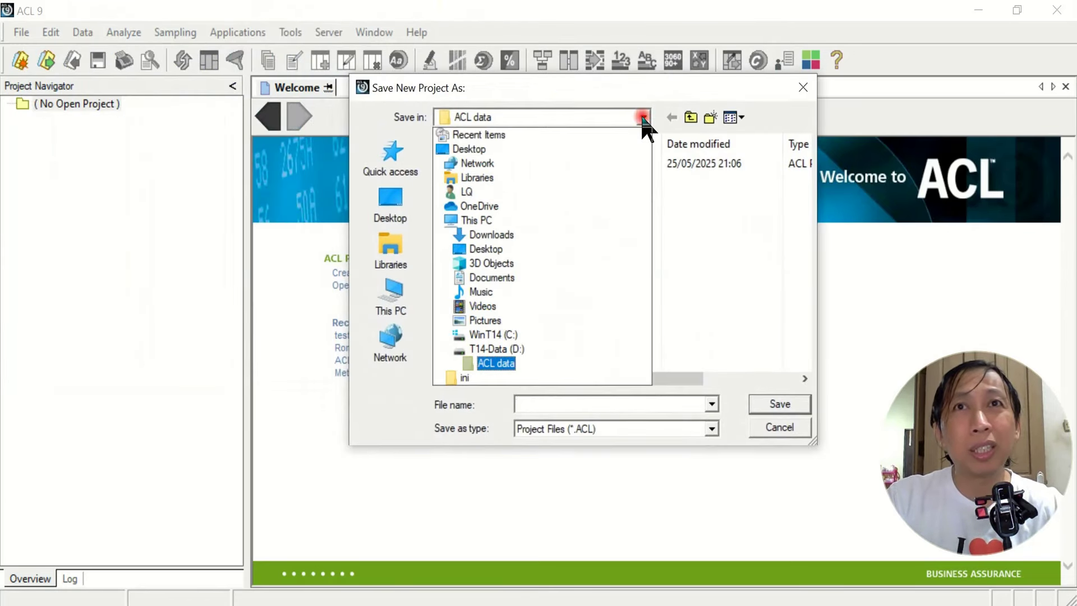
click(500, 349)
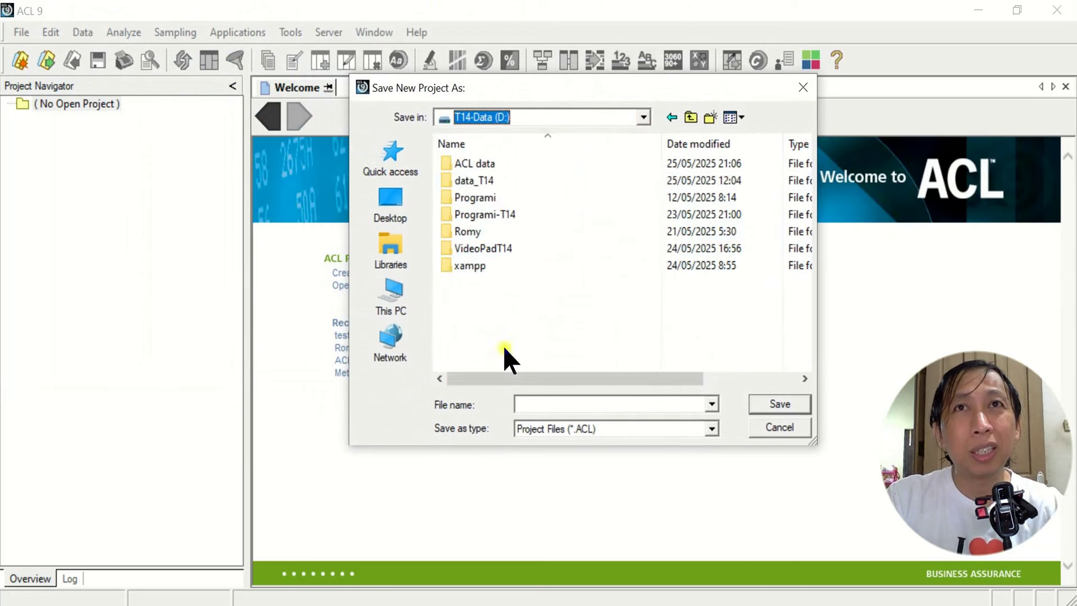
double_click(473, 164)
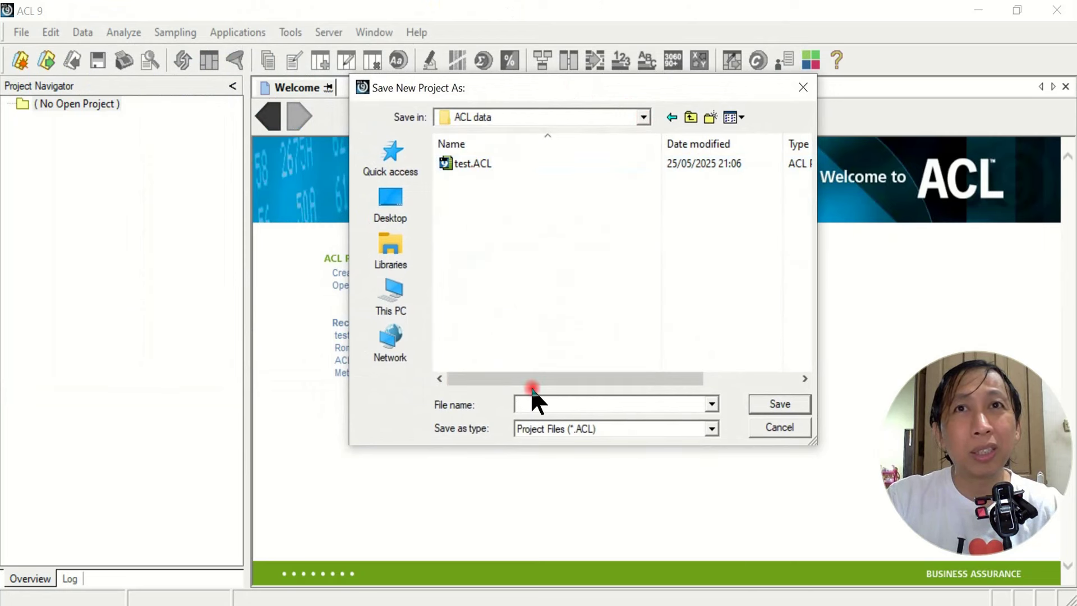
Save the new project under the name Penjualan and reposition the Data Definition Wizard
click(550, 404)
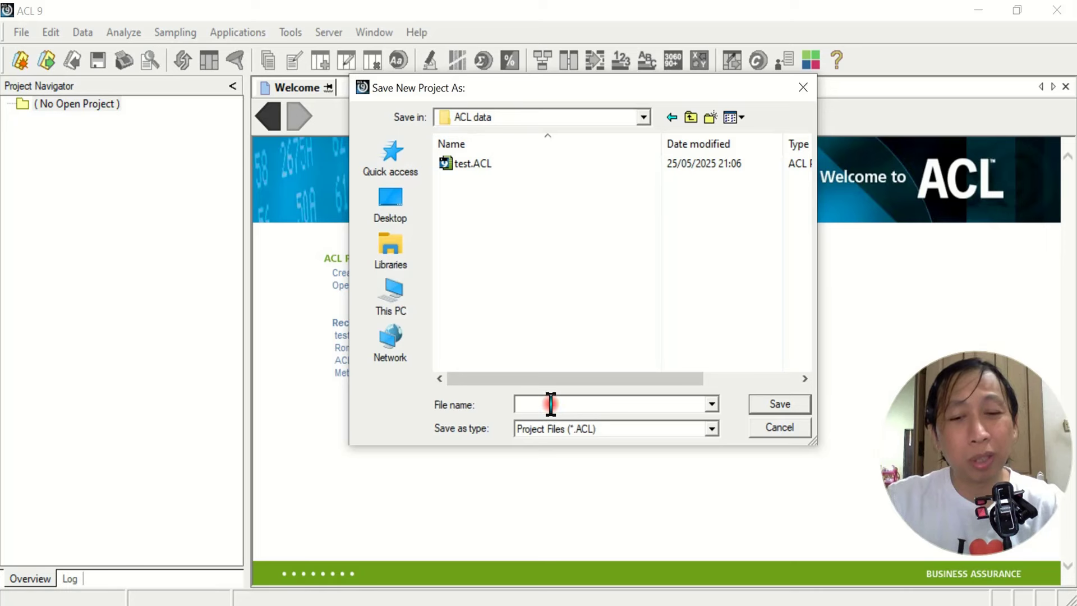
text(Penjualan)
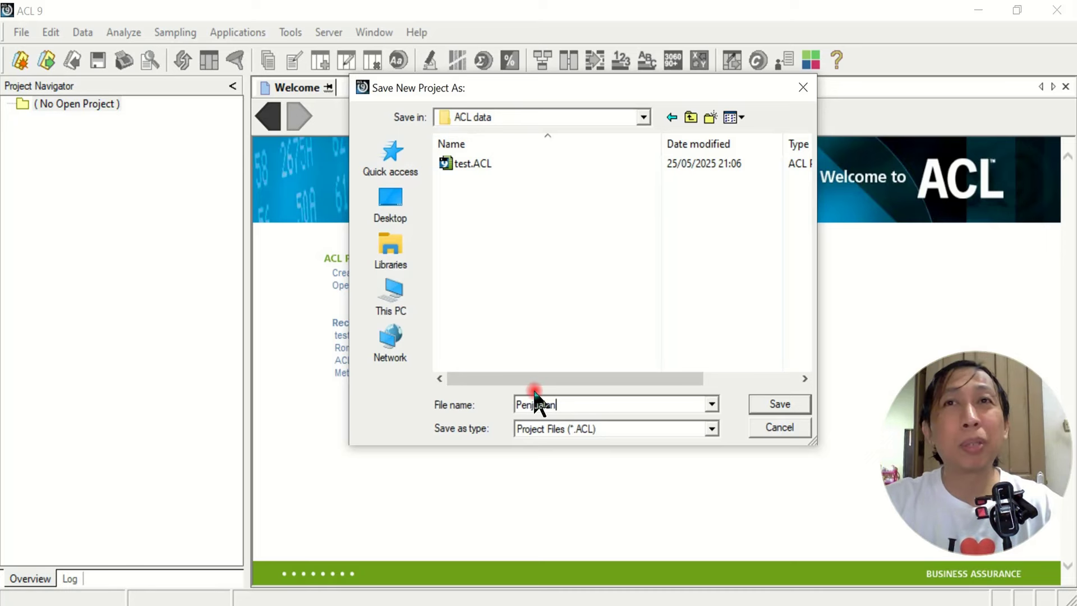
click(792, 410)
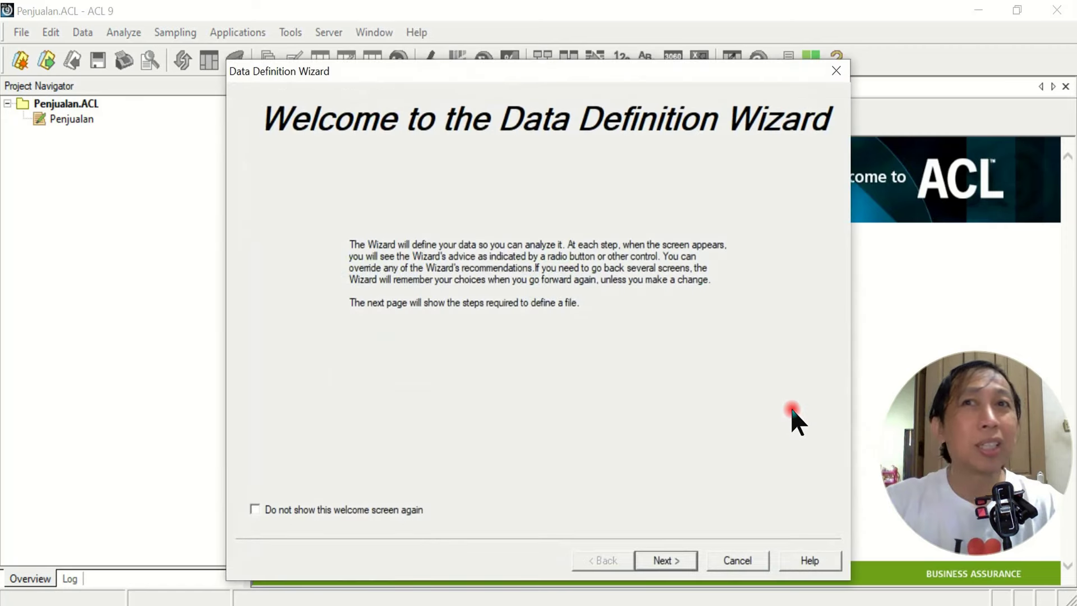
drag(604, 77, 556, 30)
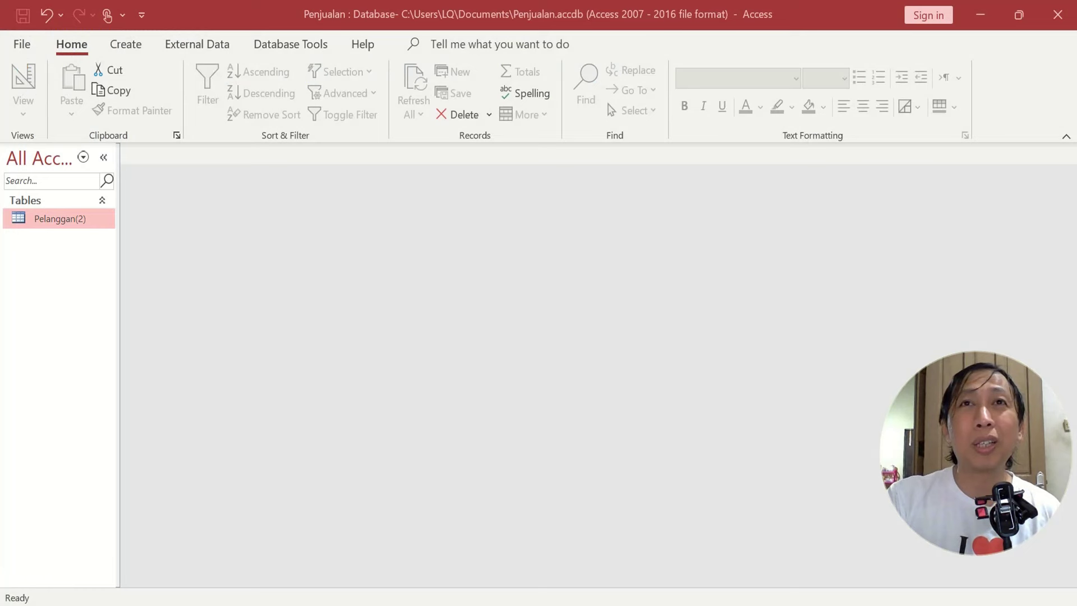
Look at the Penjualan.accdb entry among the recent databases in Access, and return to ACL 9
click(25, 43)
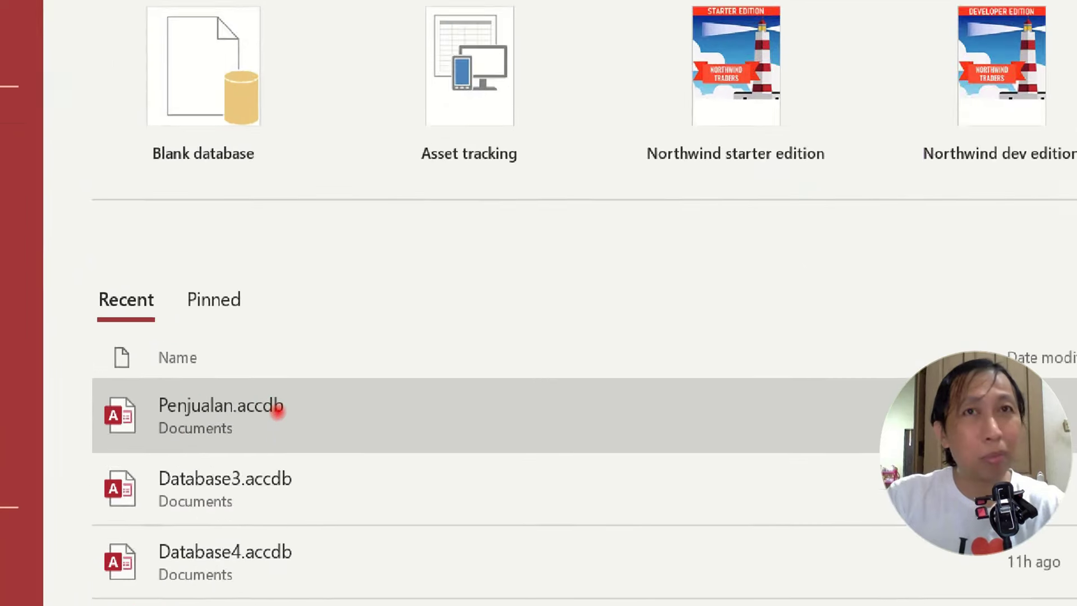
mouse_move(241, 409)
mouse_down()
mouse_move(267, 409)
mouse_move(324, 371)
mouse_move(247, 436)
mouse_move(331, 413)
mouse_up()
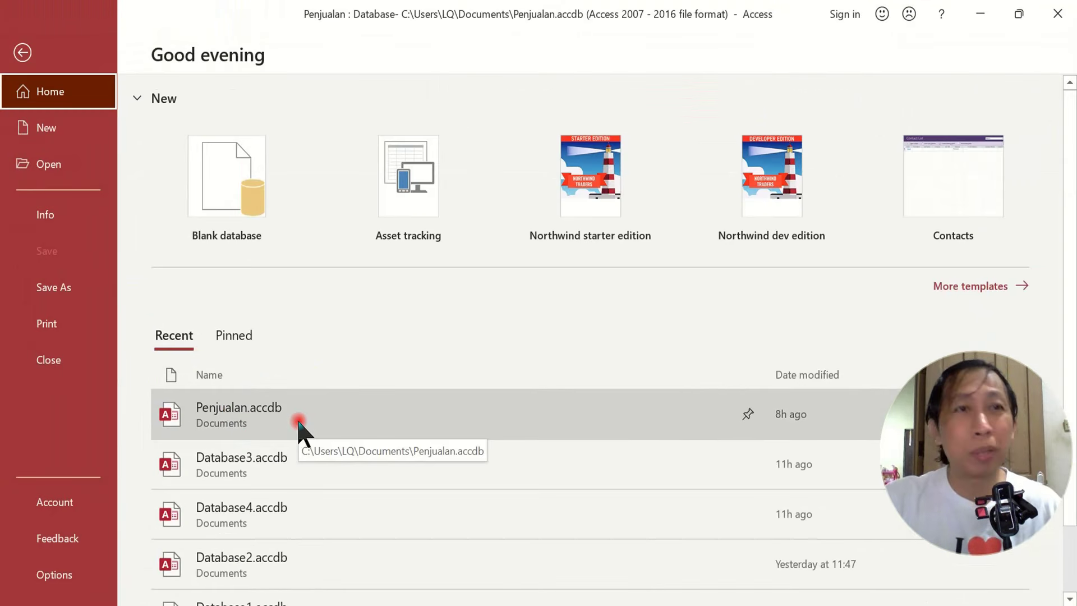
click(992, 16)
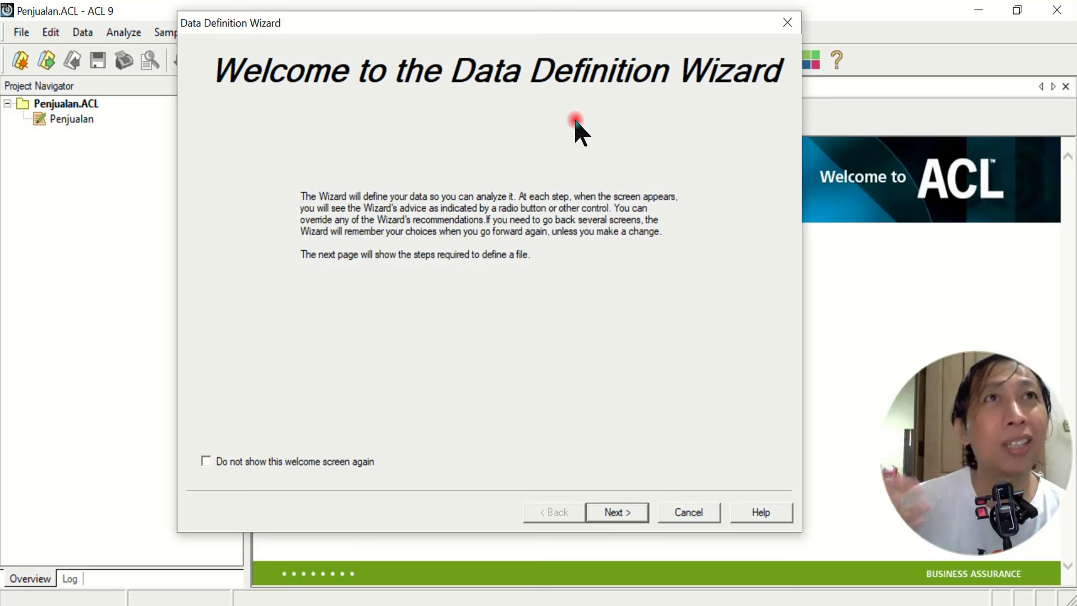
Try to create a new machine data source through the wizard's ODBC option, and cancel the data source selection
click(616, 512)
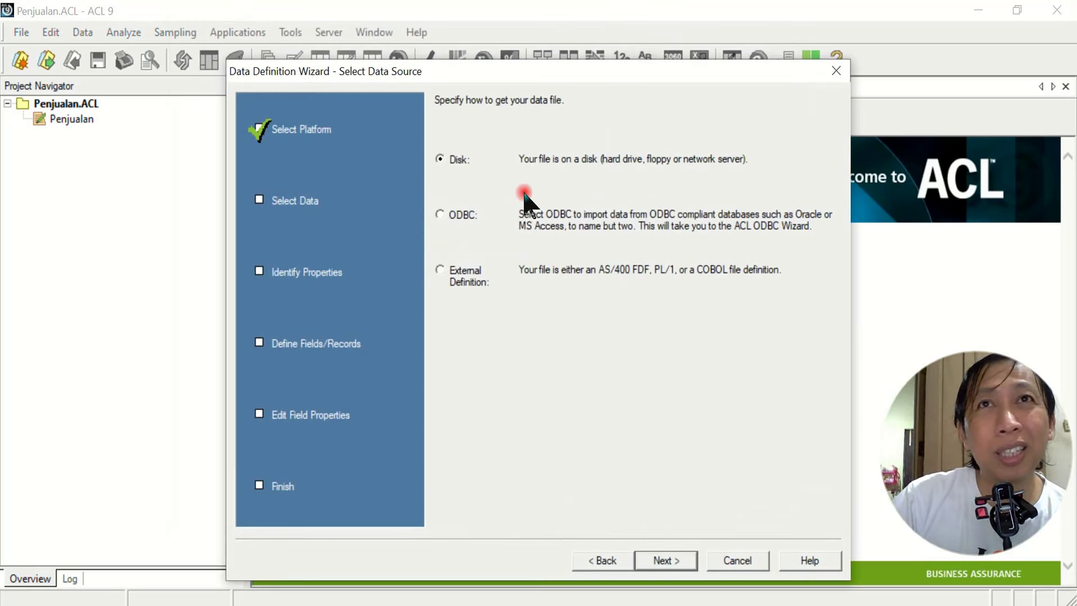
click(459, 217)
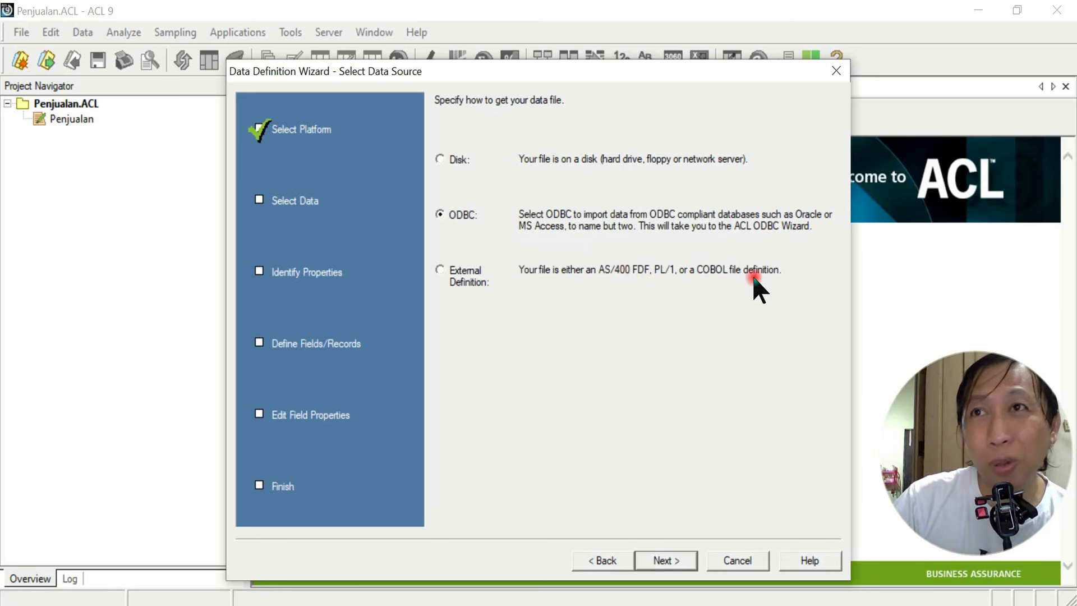
click(661, 561)
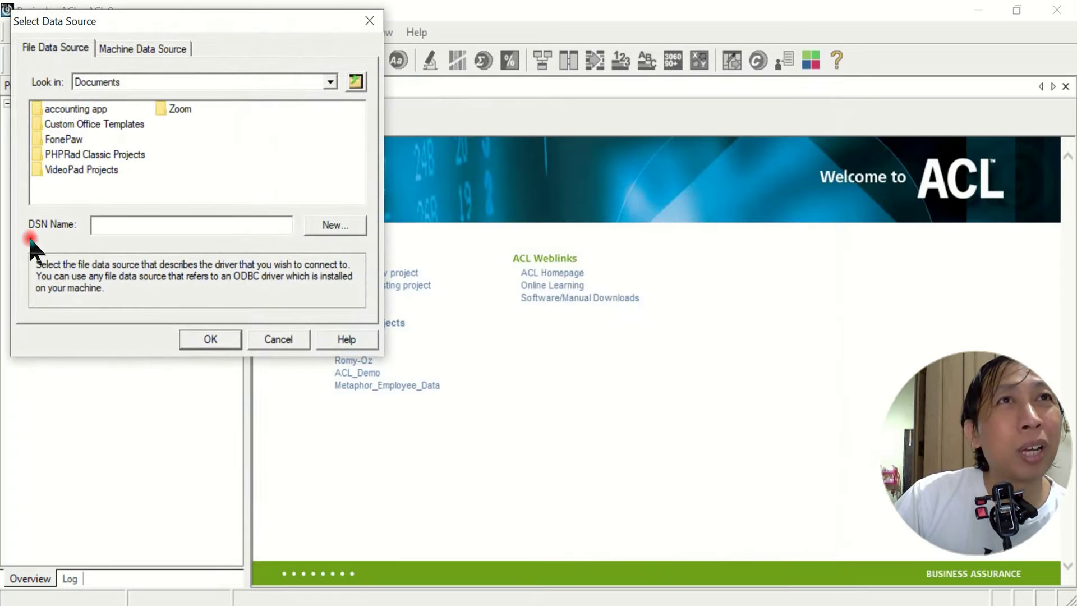
click(154, 48)
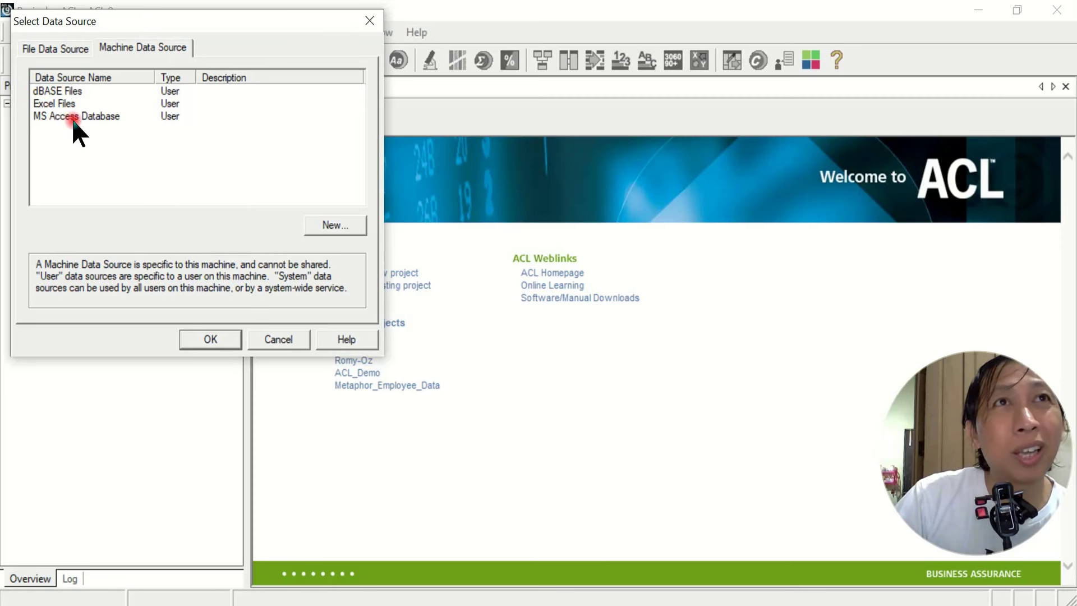
click(333, 226)
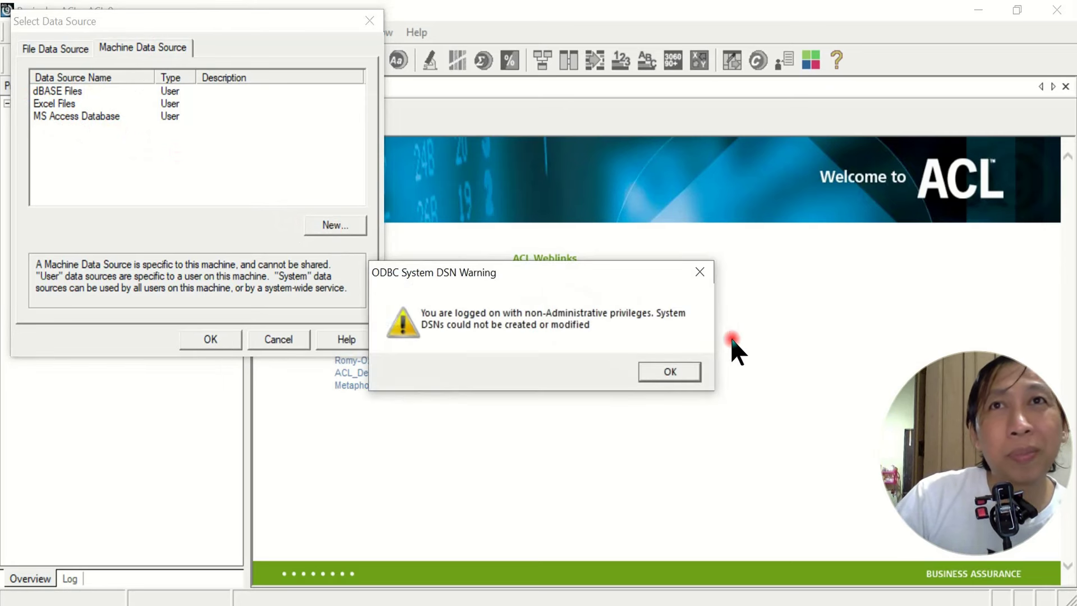
click(700, 271)
click(306, 317)
click(292, 339)
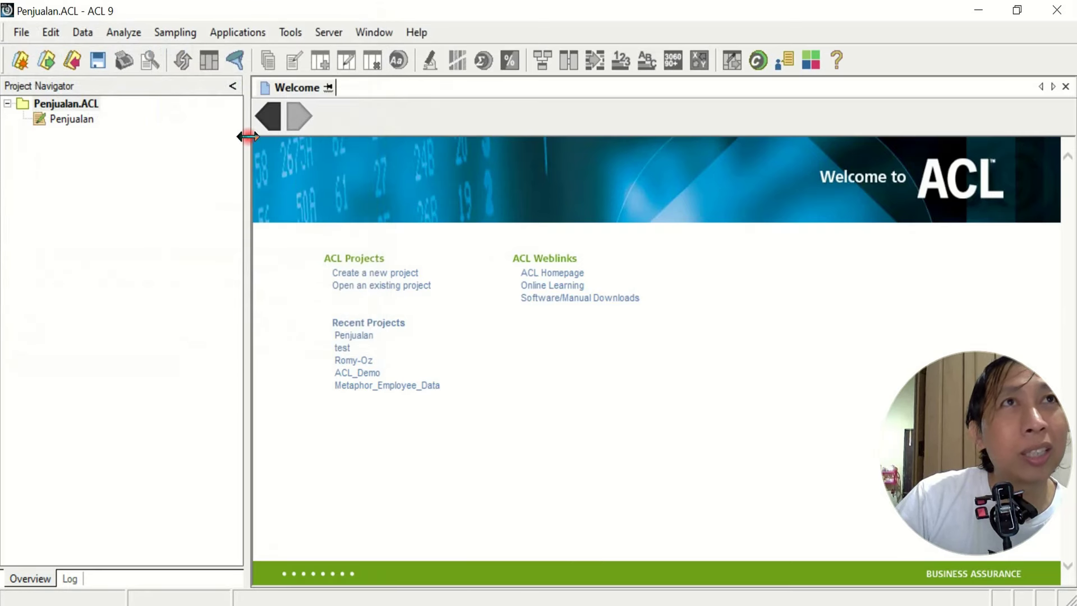
Start a new table in the Penjualan.ACL project and choose Disk as its data source
right_click(84, 119)
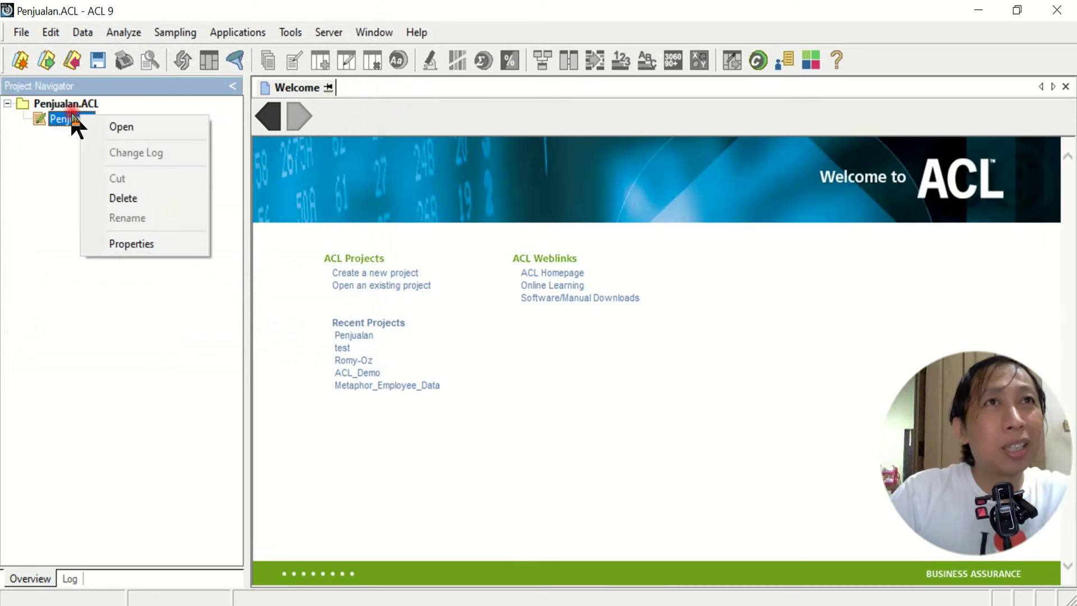
click(75, 120)
click(72, 108)
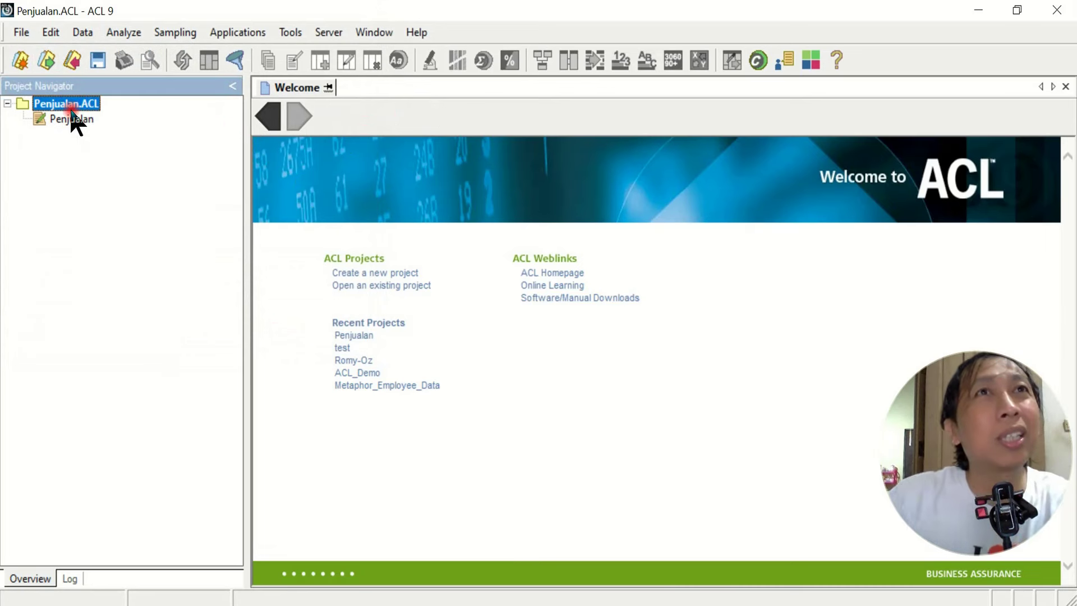
right_click(77, 108)
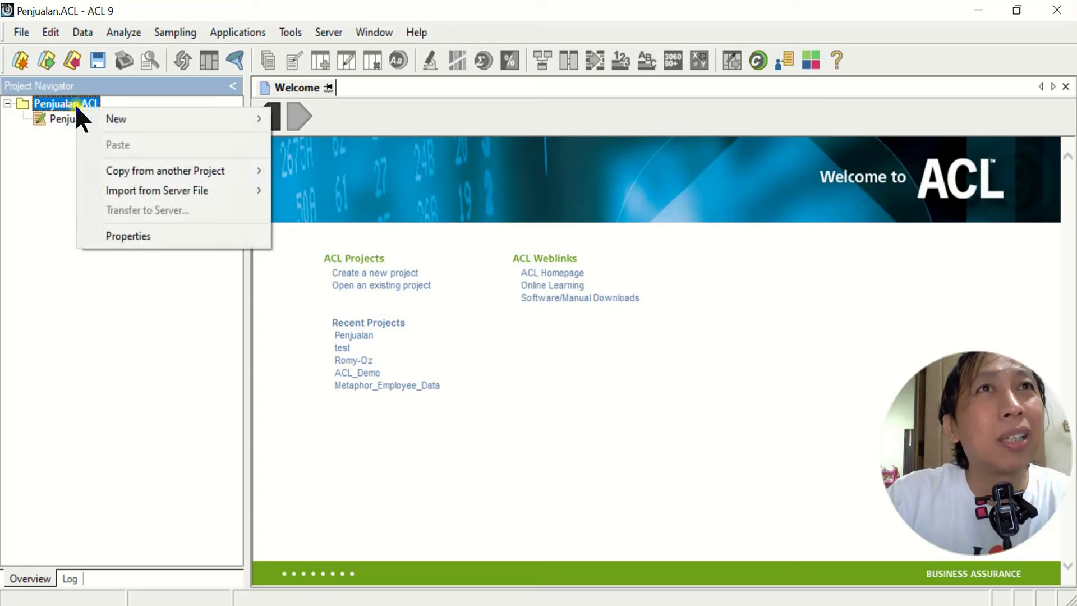
mouse_move(120, 116)
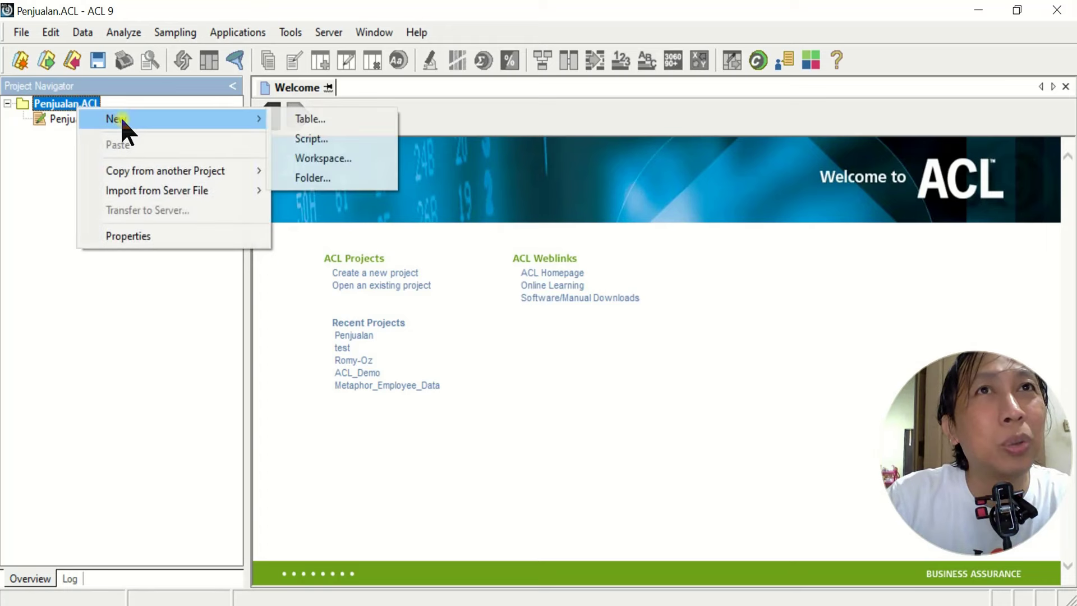
click(306, 130)
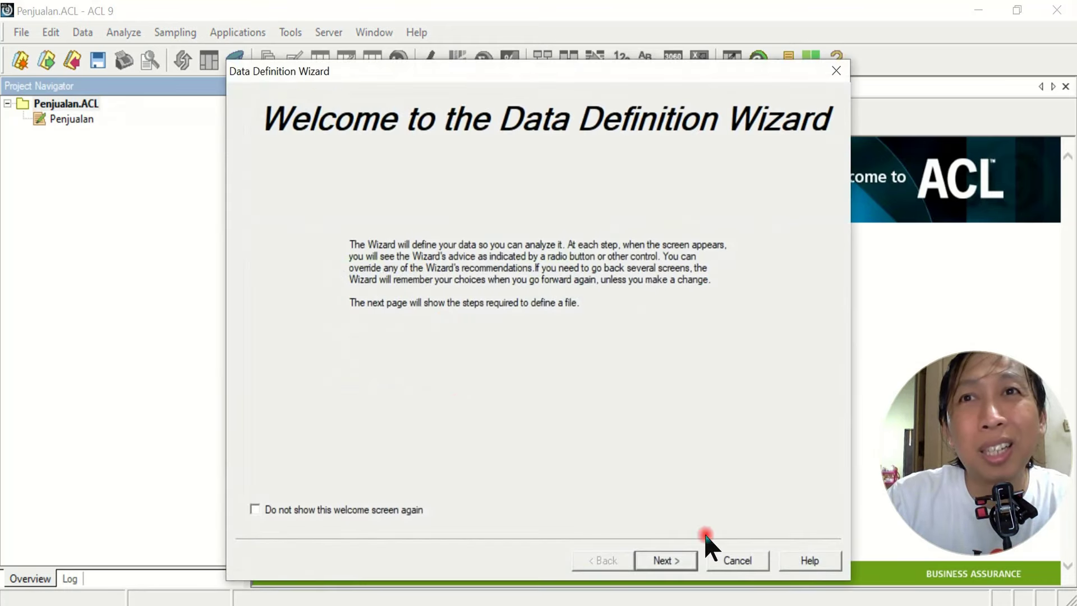
click(684, 561)
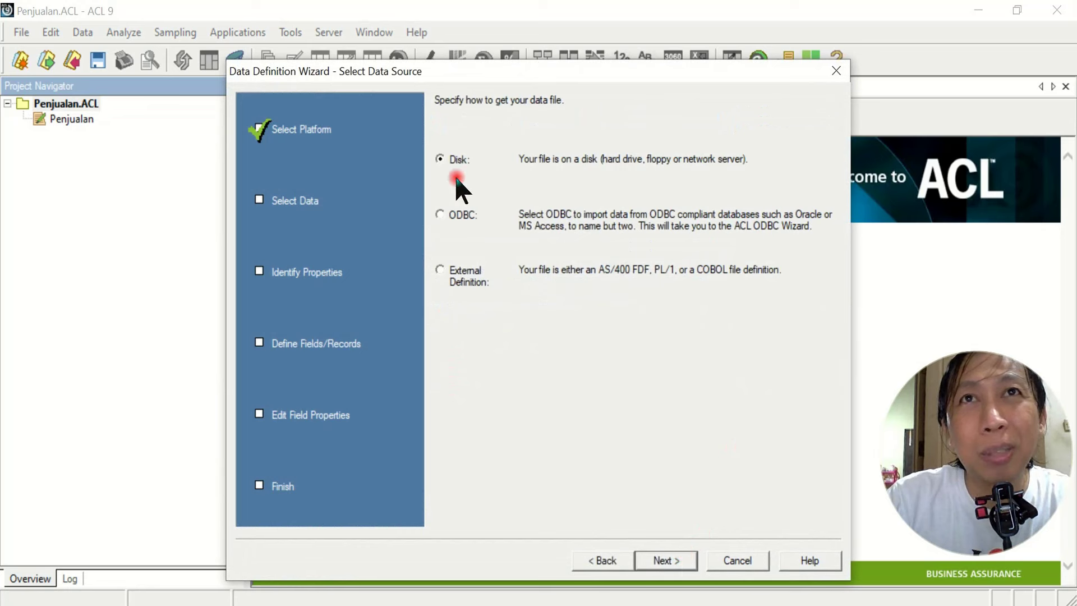
click(460, 274)
click(460, 161)
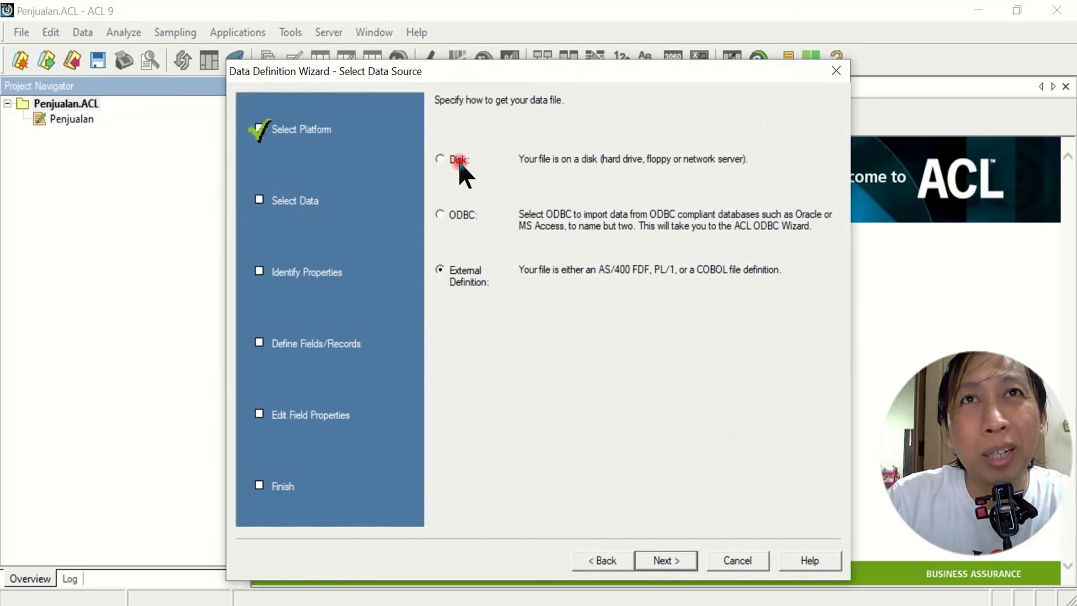
mouse_move(532, 159)
mouse_down()
mouse_move(585, 169)
mouse_move(532, 168)
mouse_move(555, 171)
mouse_up()
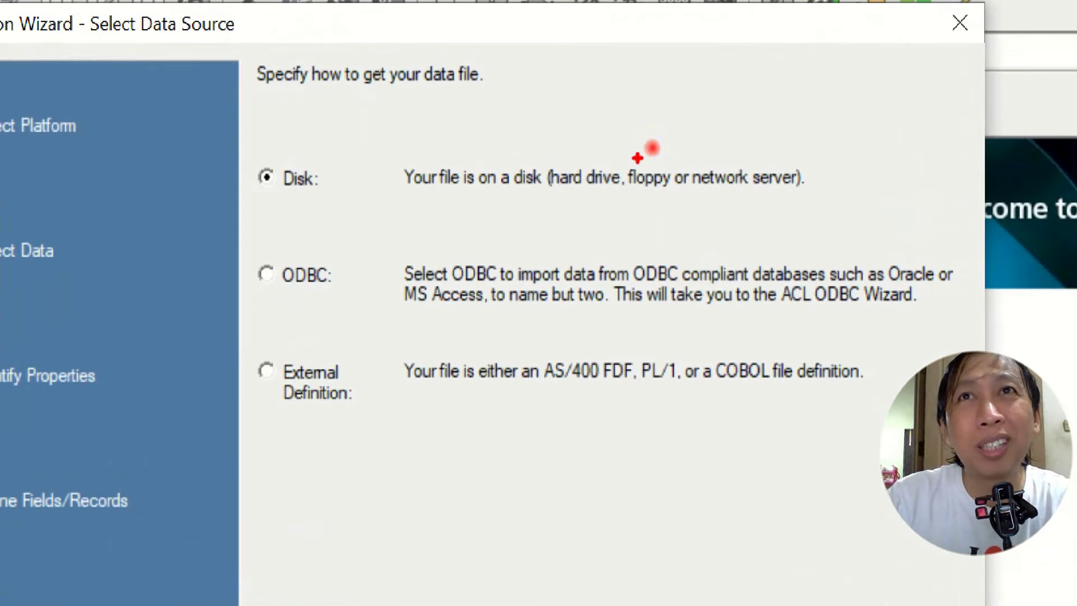
mouse_move(652, 148)
mouse_down()
mouse_move(674, 188)
mouse_move(645, 148)
mouse_up()
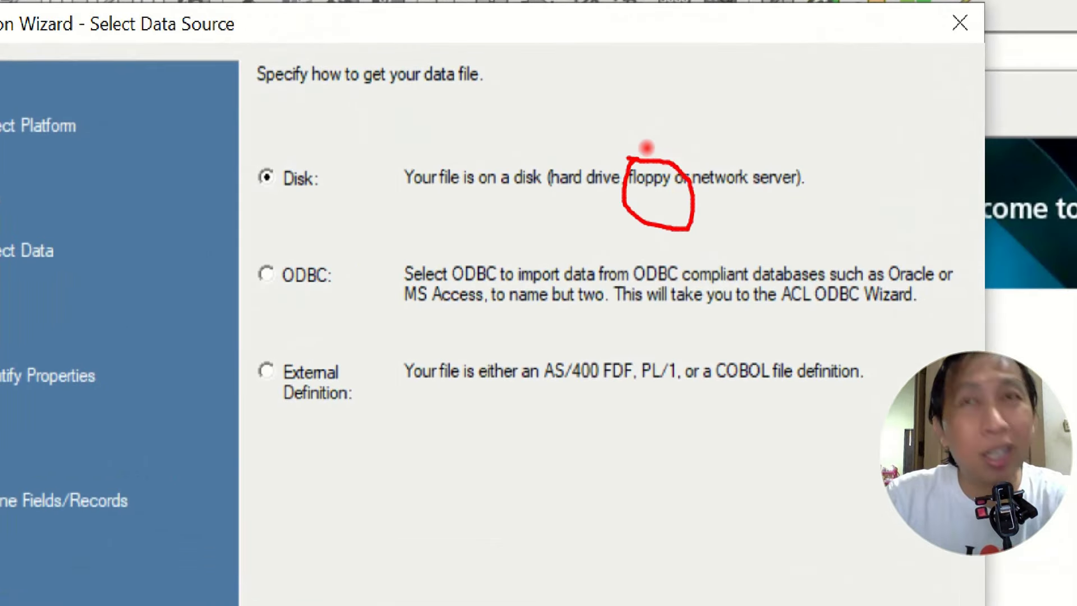
key(Escape)
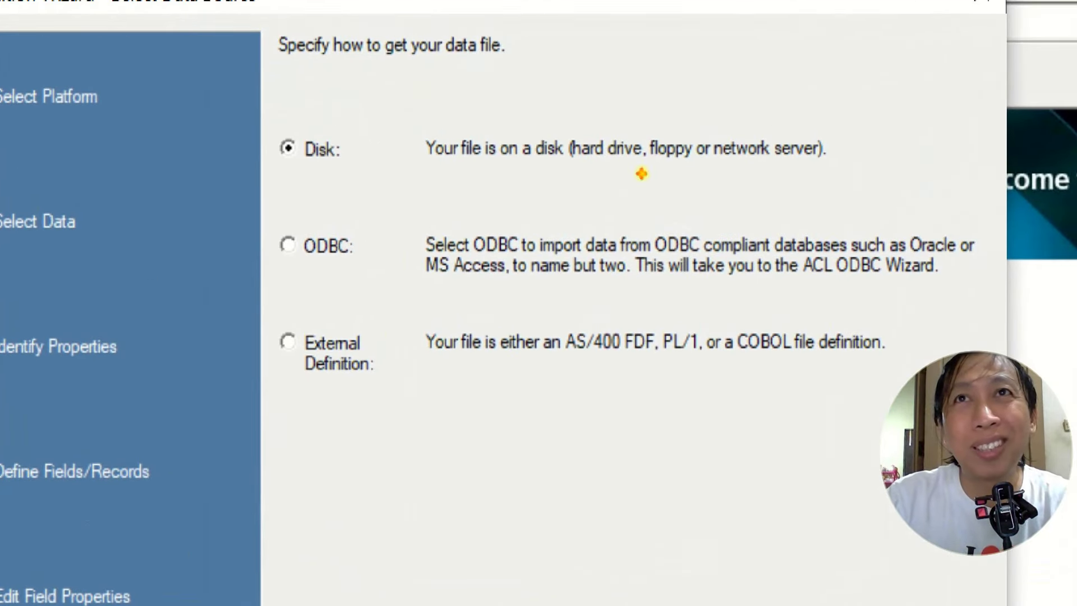
drag(653, 168, 788, 158)
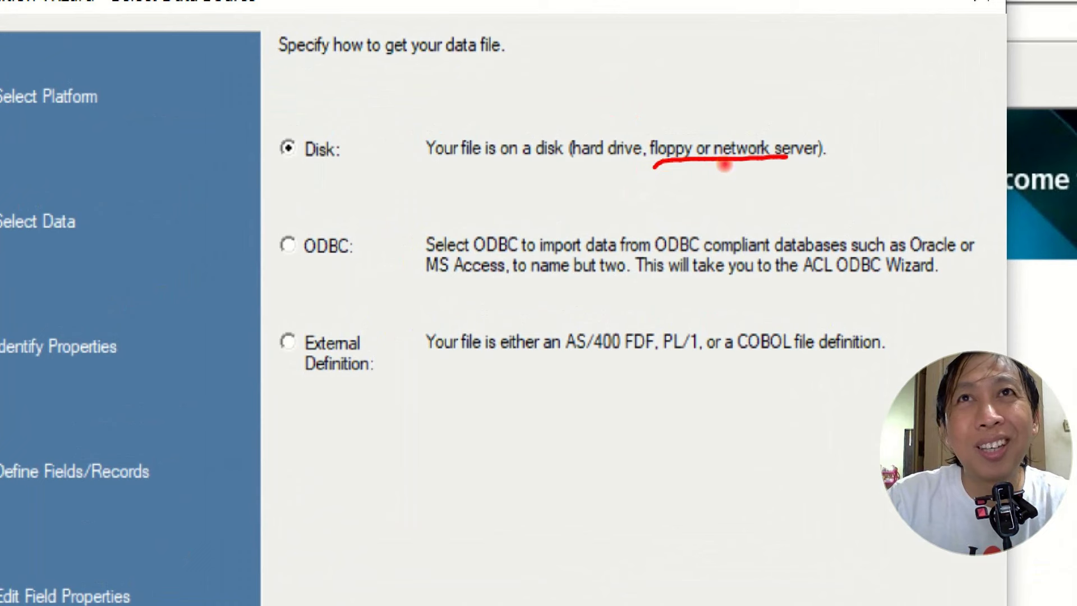
mouse_move(563, 157)
mouse_down()
mouse_move(667, 140)
mouse_move(547, 141)
mouse_move(572, 171)
mouse_up()
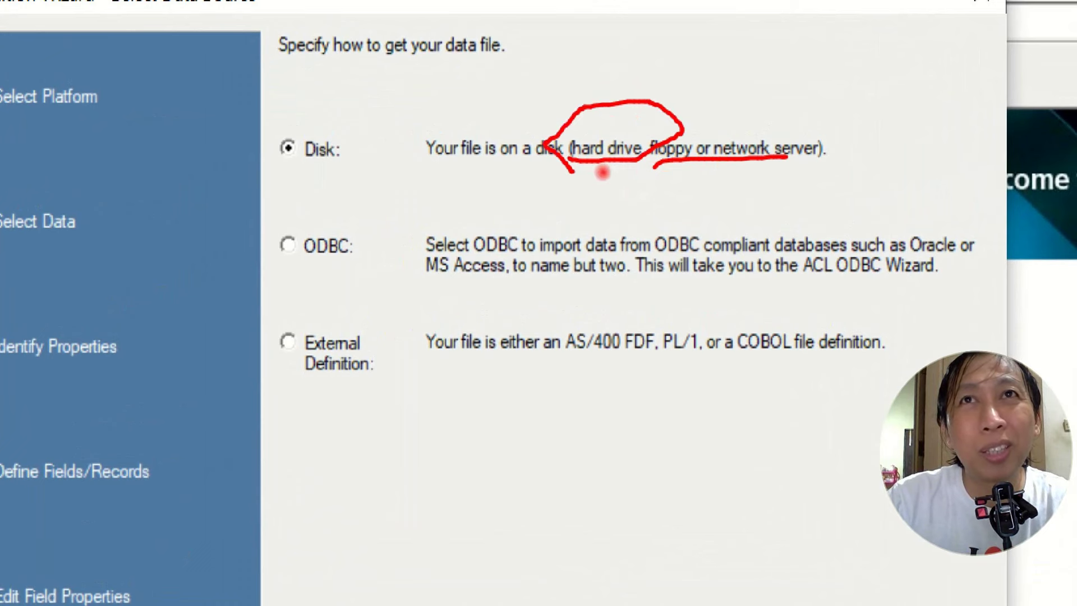
drag(724, 185, 775, 185)
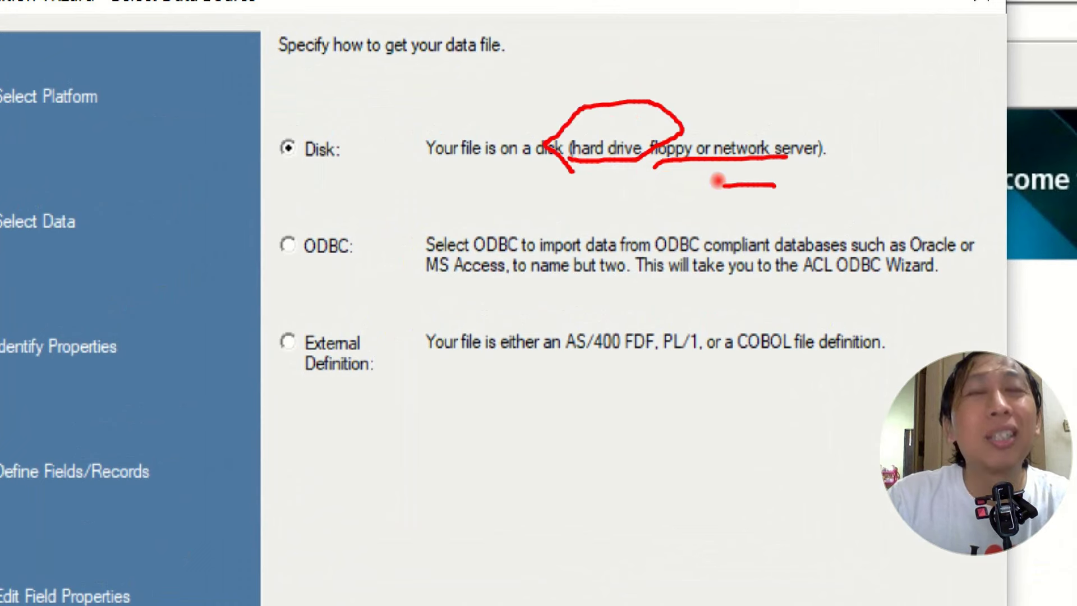
key(Escape)
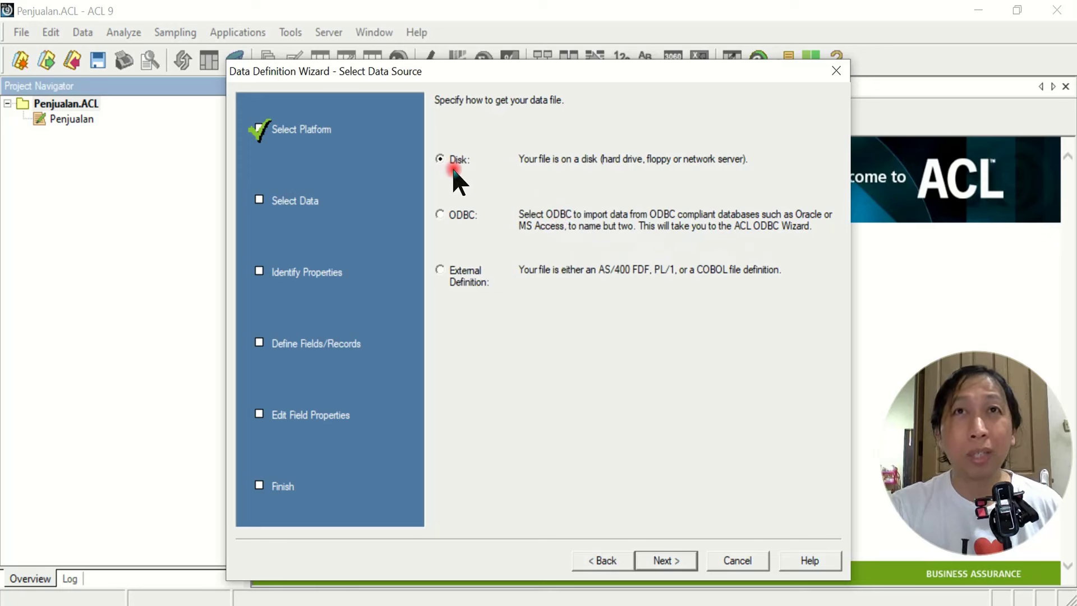
Open Employees.csv from the Sample Data Files folder as the file to define, and accept the PC (ASCII) character set
click(673, 563)
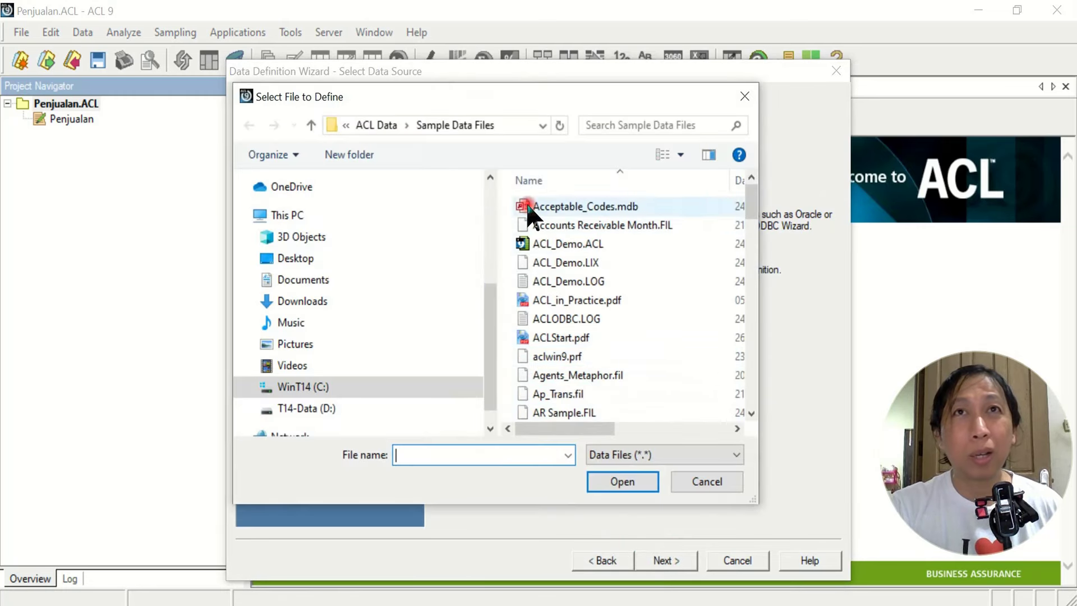
click(509, 127)
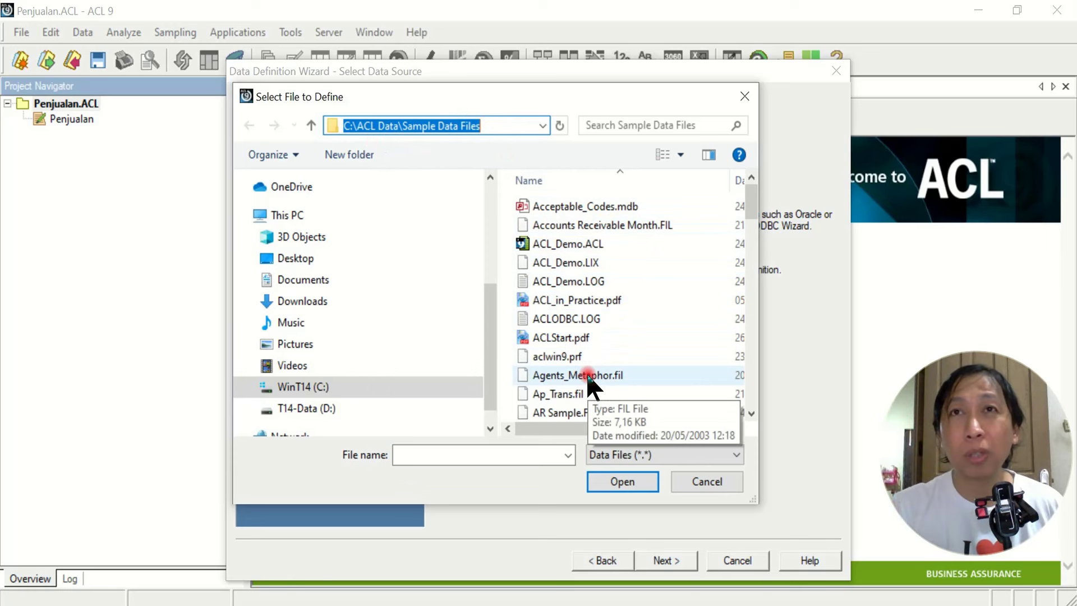
click(575, 262)
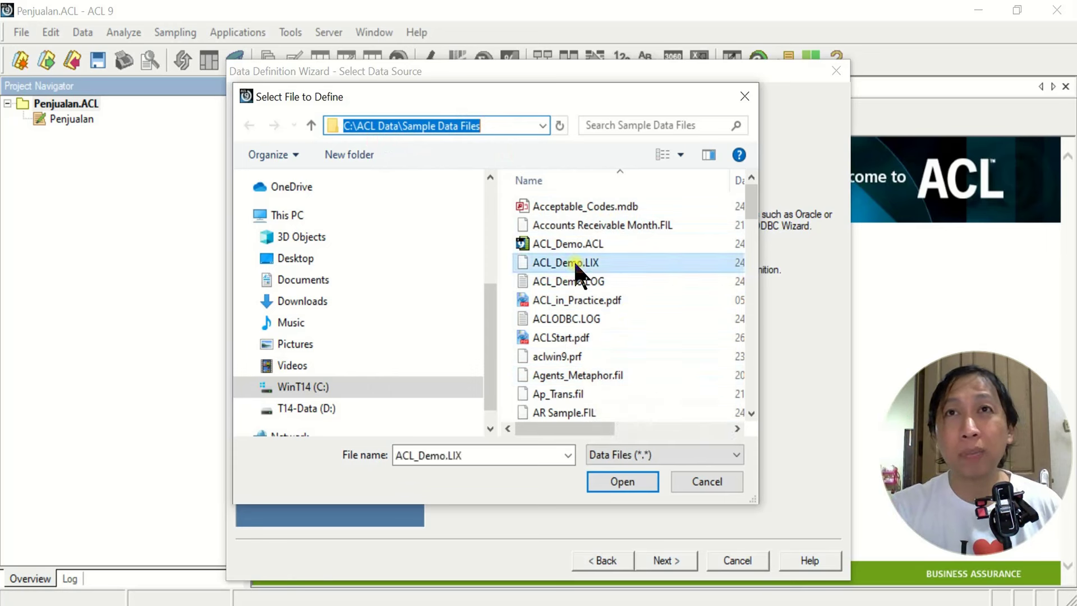
click(575, 299)
click(571, 374)
scroll(572, 384, down, 8)
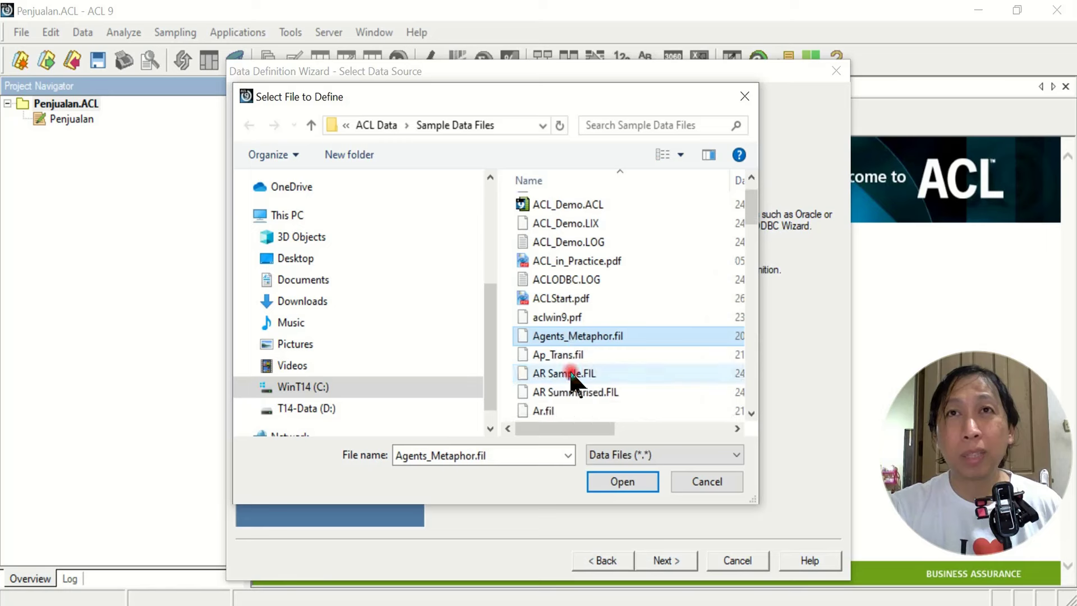
scroll(572, 381, down, 6)
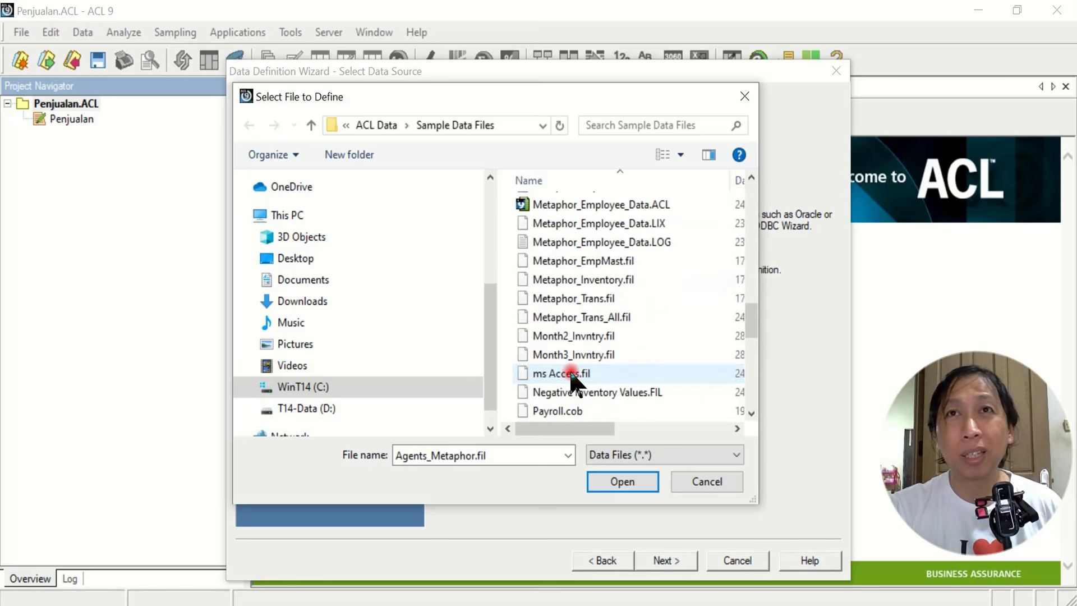
scroll(572, 381, up, 4)
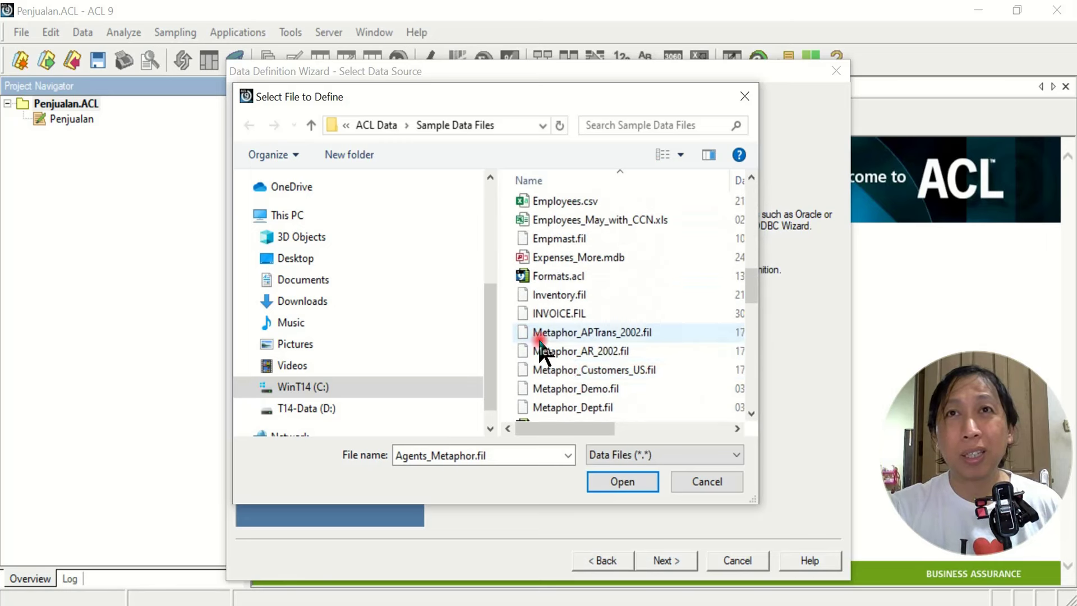
scroll(595, 322, up, 2)
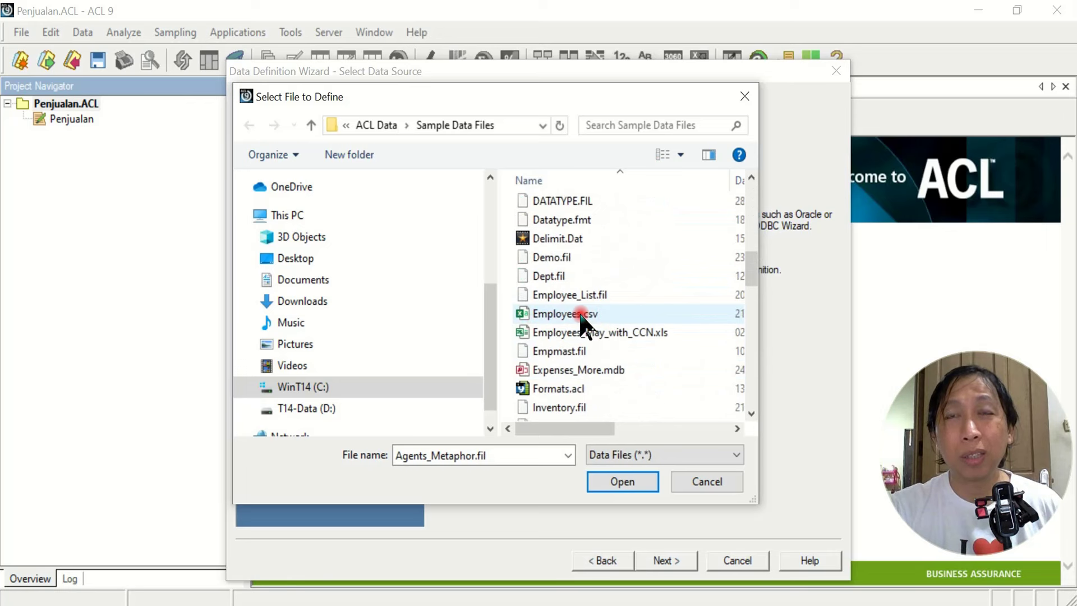
click(592, 314)
click(624, 488)
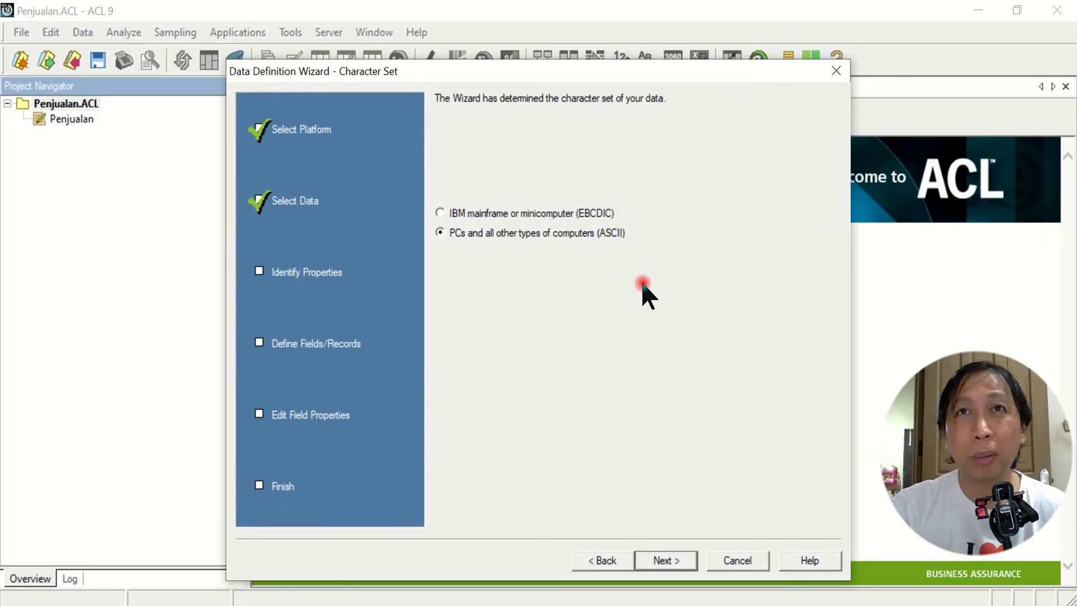
click(659, 560)
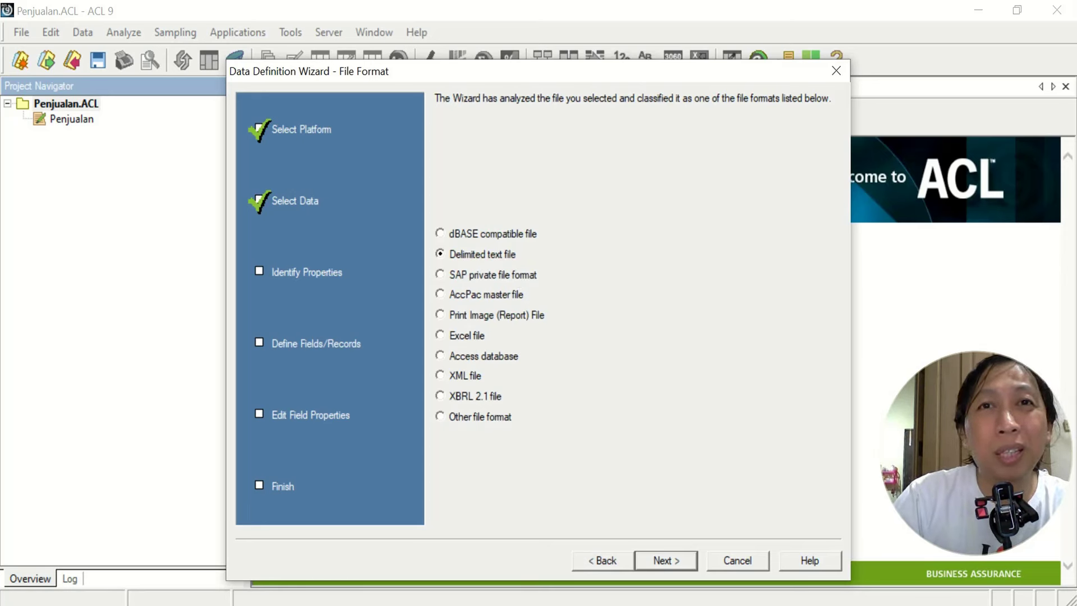
Switch to Notepad++ and review the ACL Tip 01 outline, highlighting MySQL in the title and CSV in the export item
key(alt+Tab)
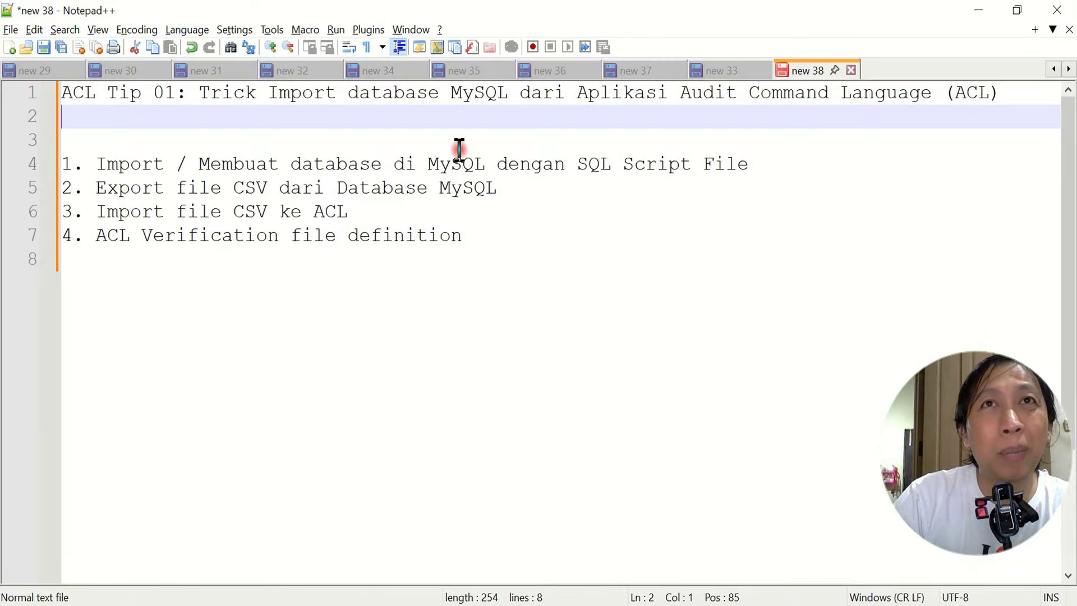
drag(454, 92, 474, 93)
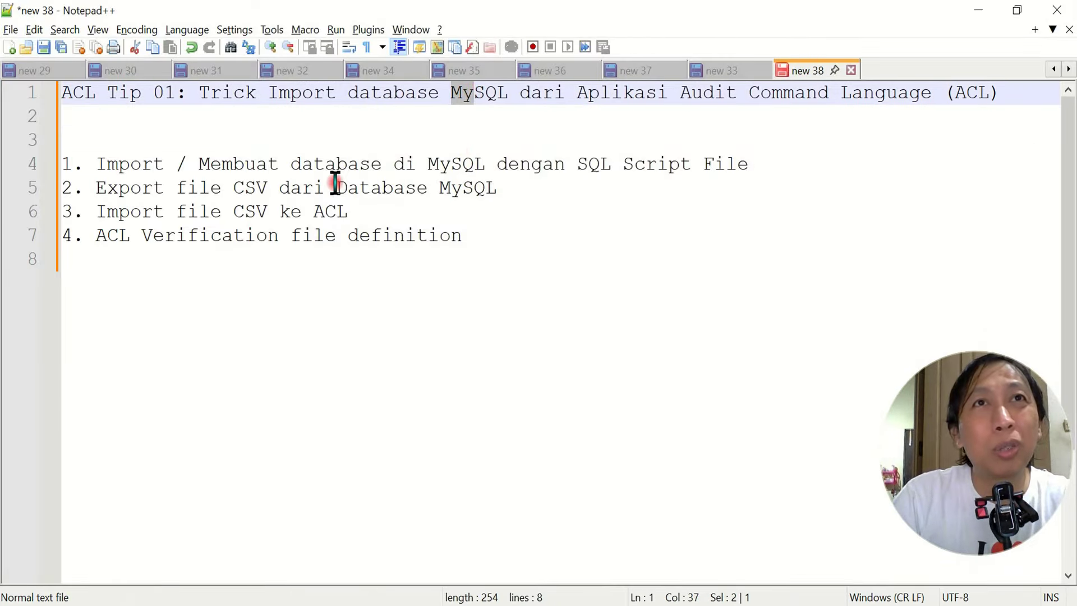
click(235, 188)
drag(235, 188, 267, 193)
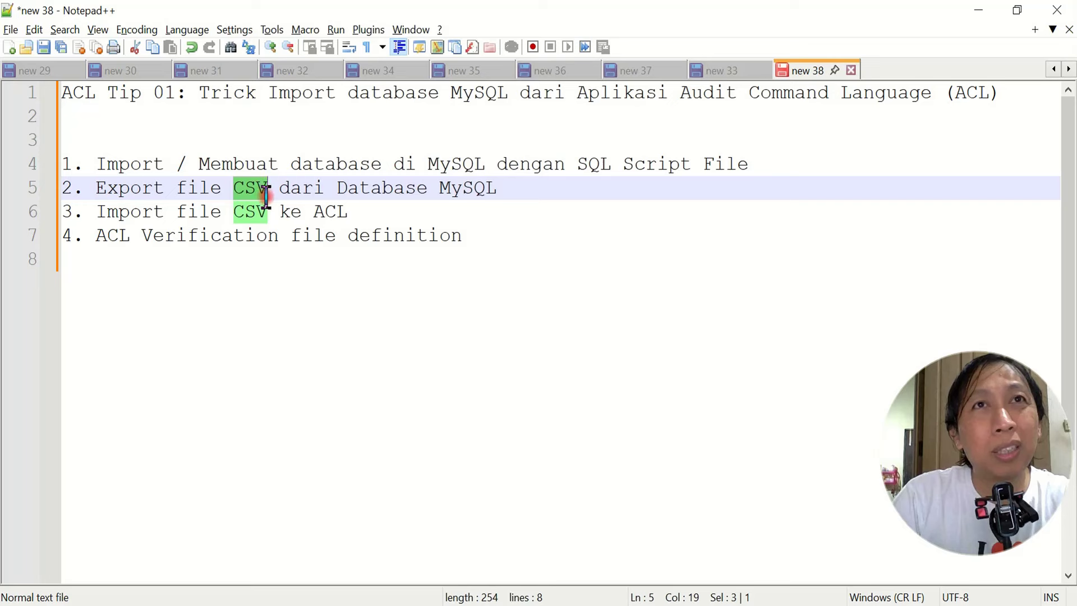
click(250, 364)
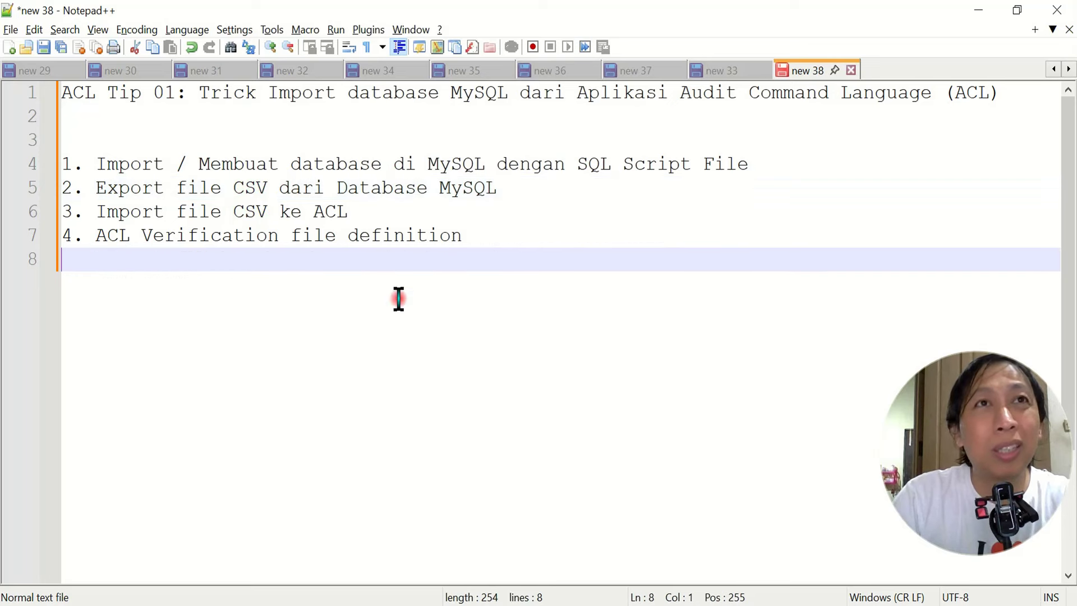
Add a line reading "MySQL >> ACL" below the outline, leaving blank lines after the ACL verification item
click(505, 241)
key(Return)
key(Return)
key(Return)
text(M)
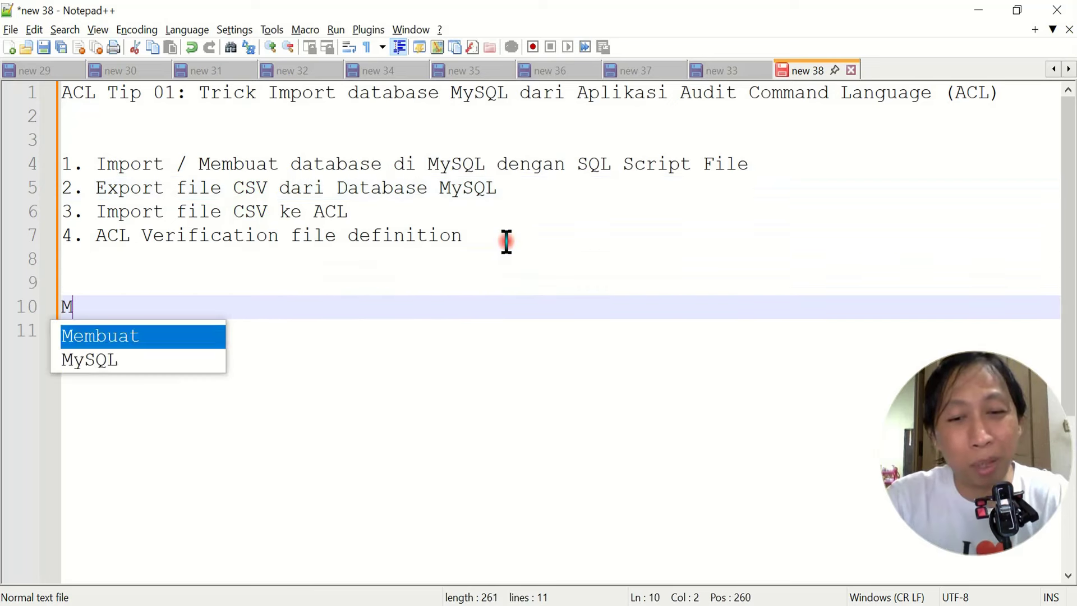
text(ySQL )
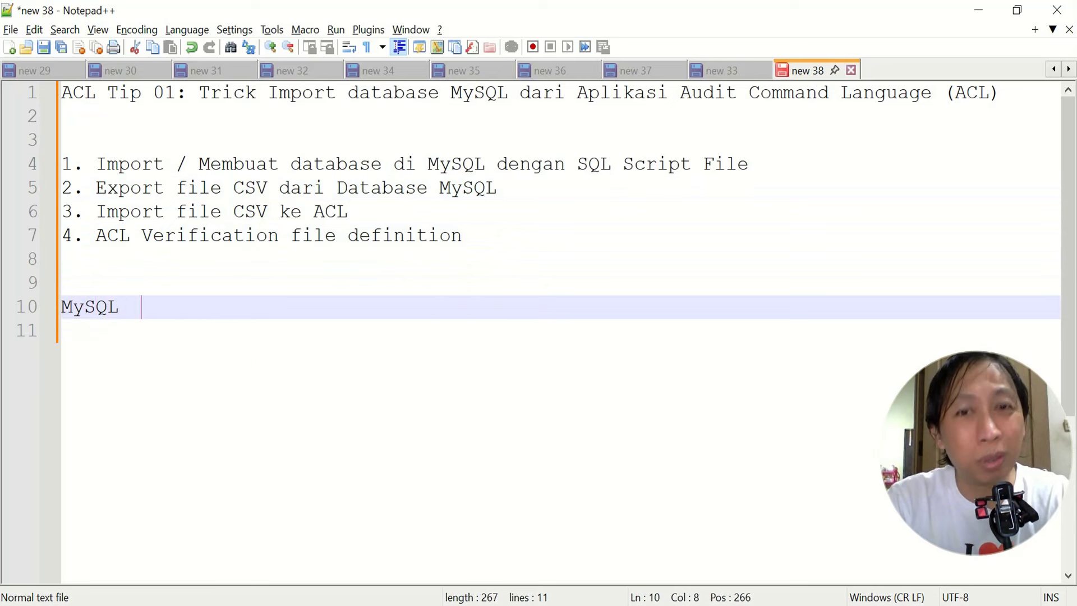
text( >>)
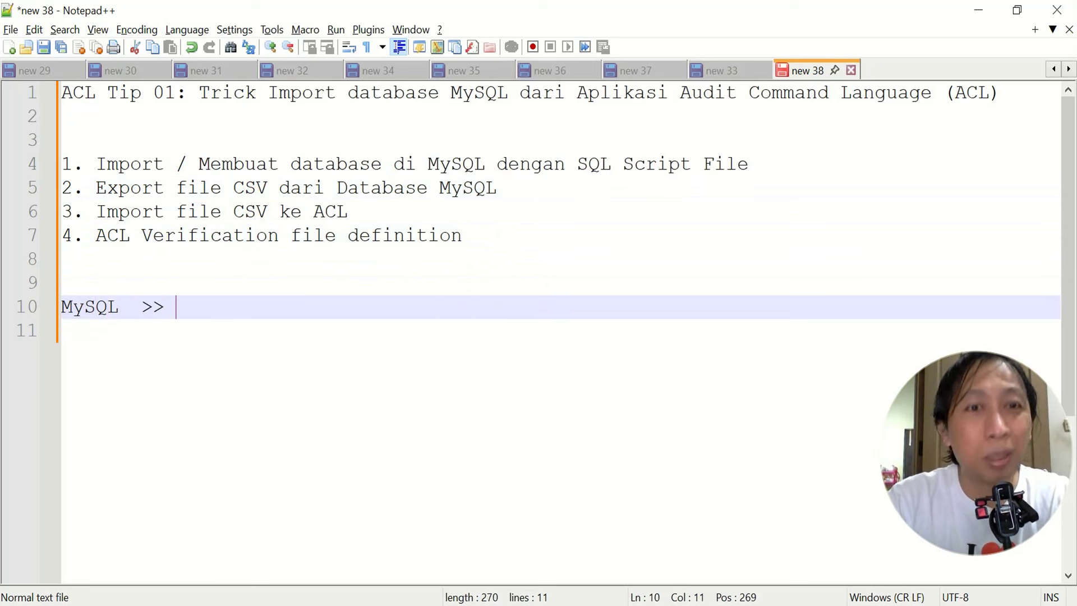
text( ACL)
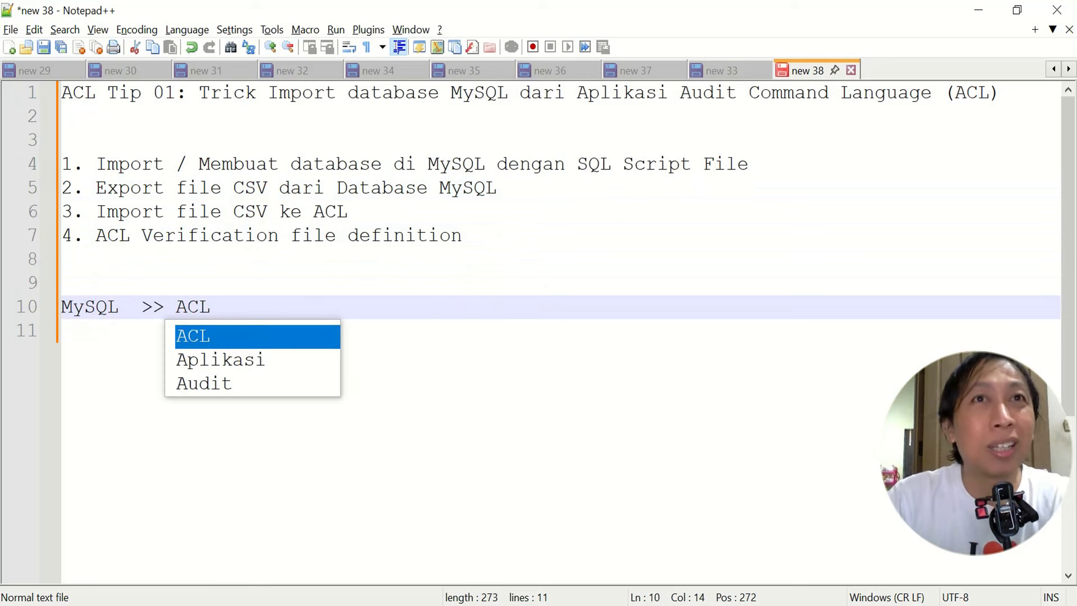
key(Escape)
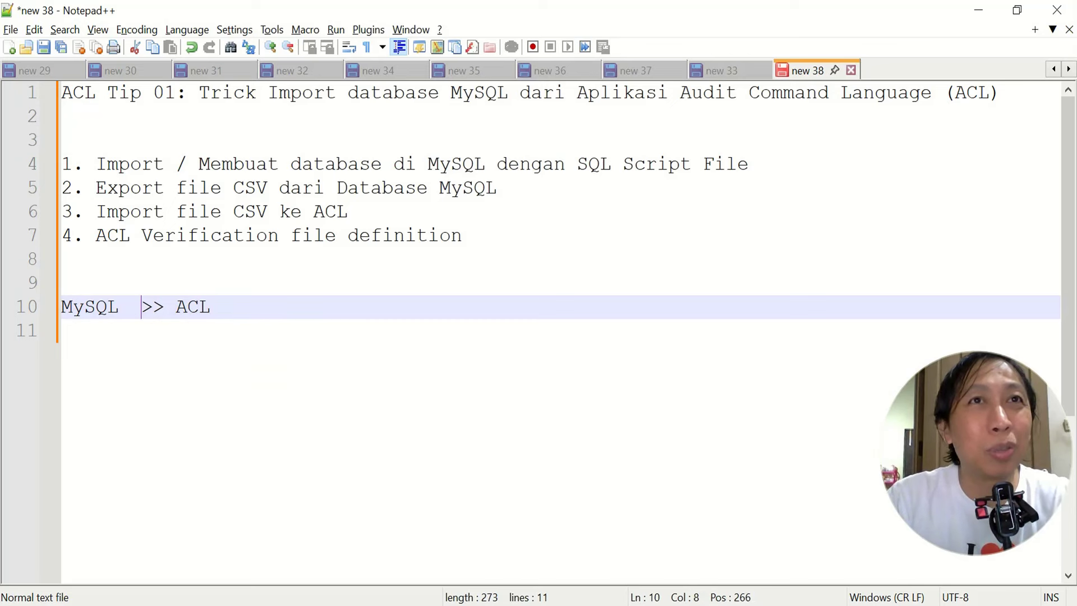
Insert CSV as the middle stage of the flow line so it reads "MySQL >> CSV >> ACL"
text(>> )
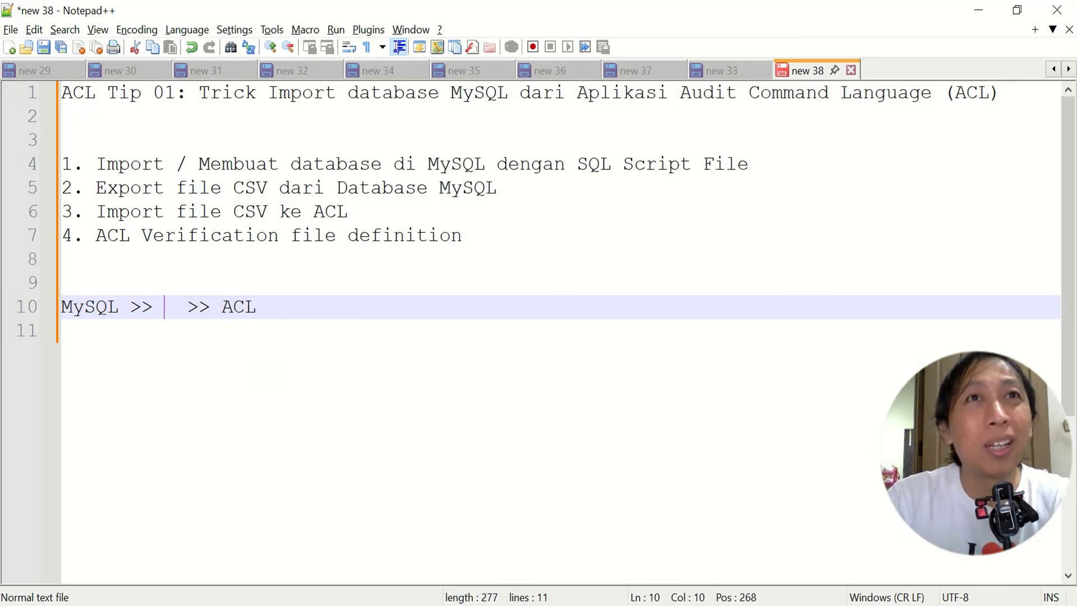
text(CSV)
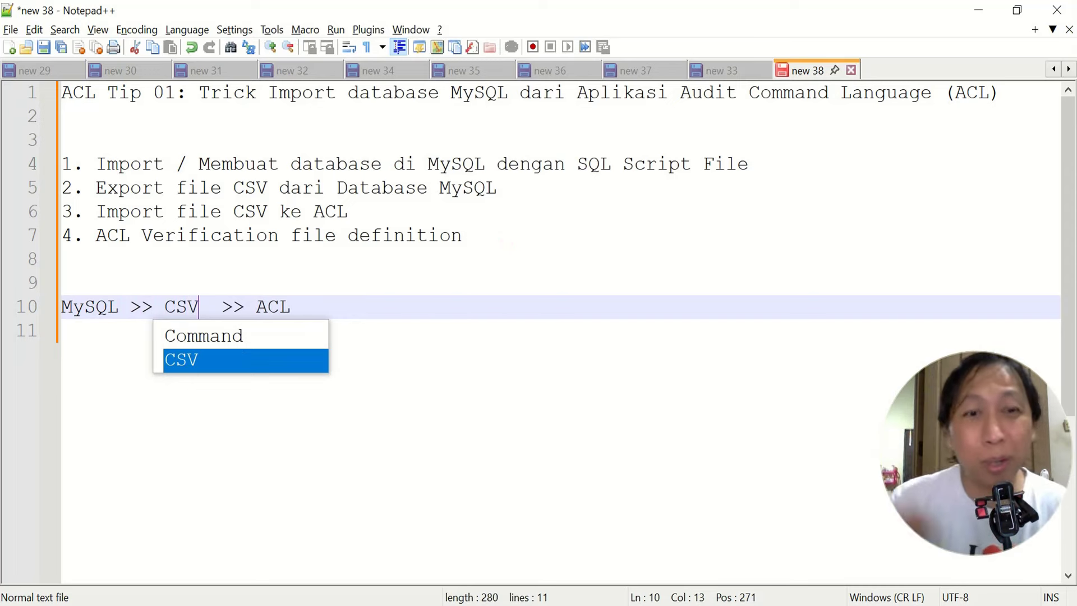
key(Escape)
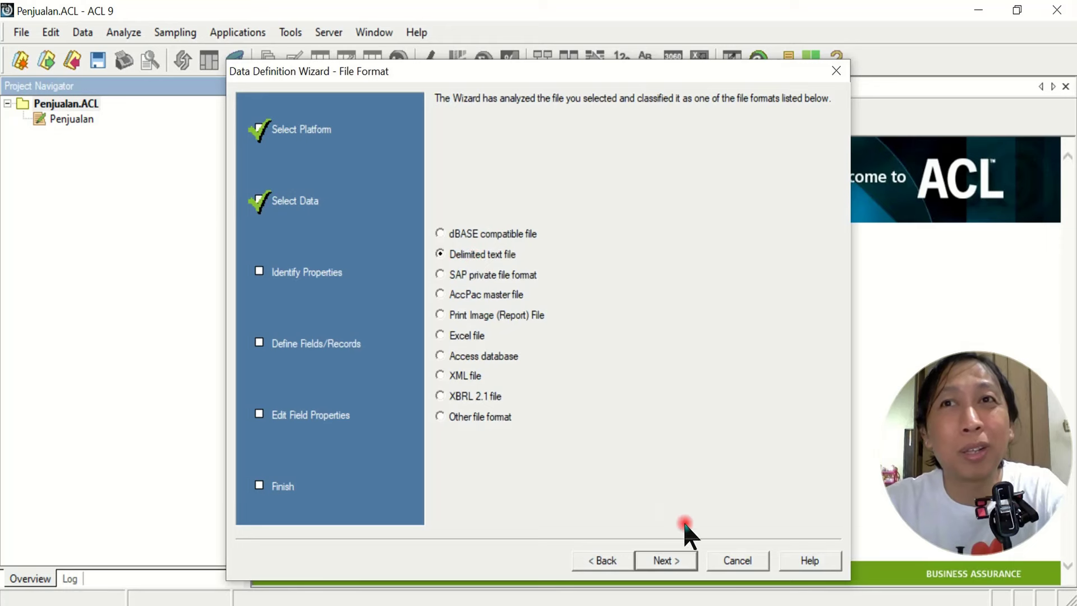
In ACL 9, accept Delimited text file as the format, and cancel the Data Definition Wizard from the delimited file properties
click(682, 562)
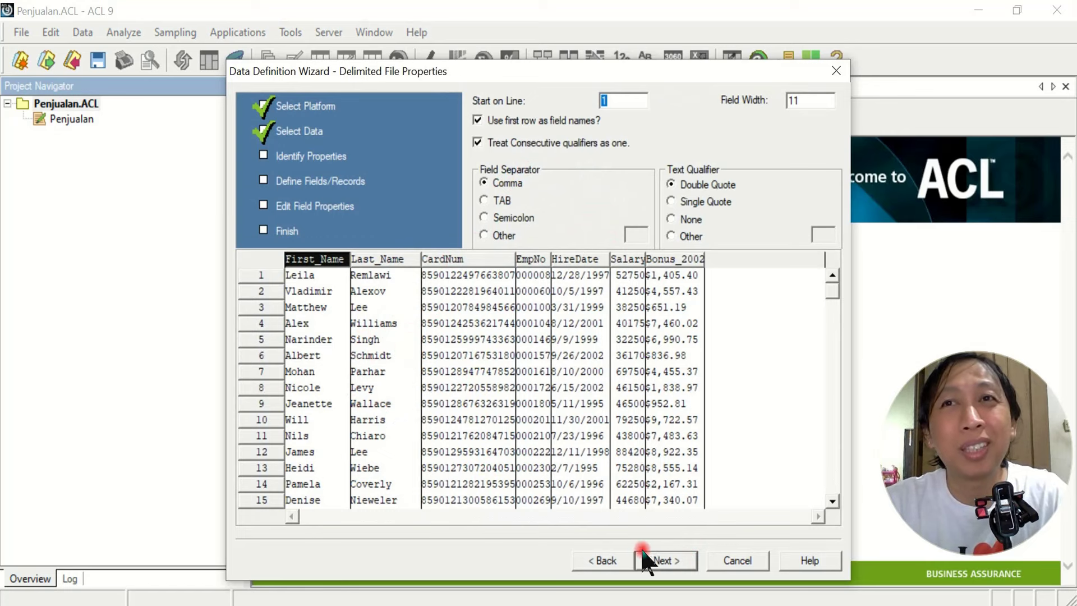
click(759, 564)
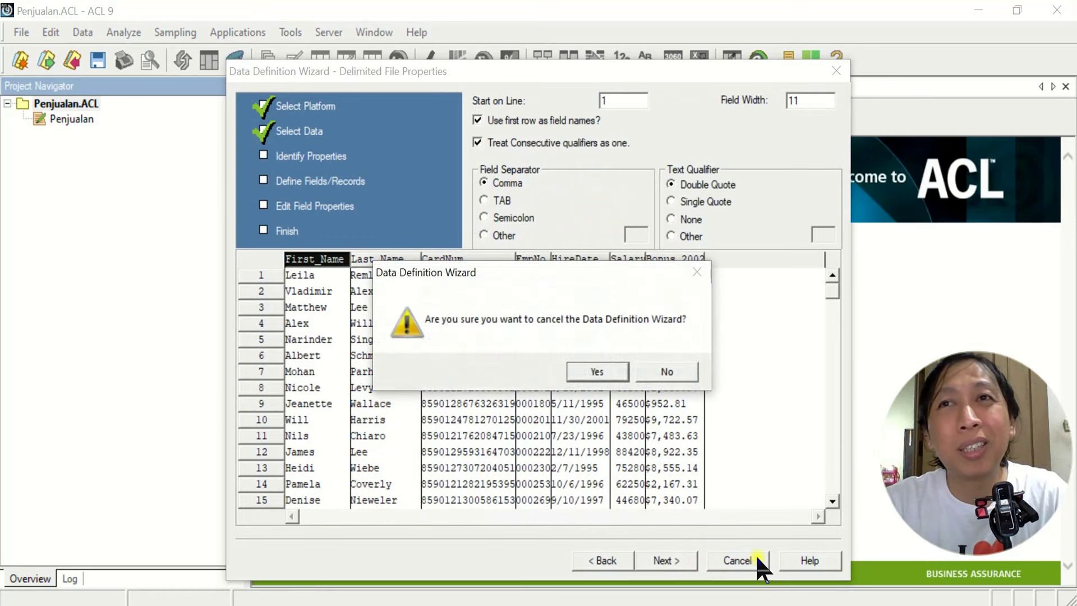
click(608, 370)
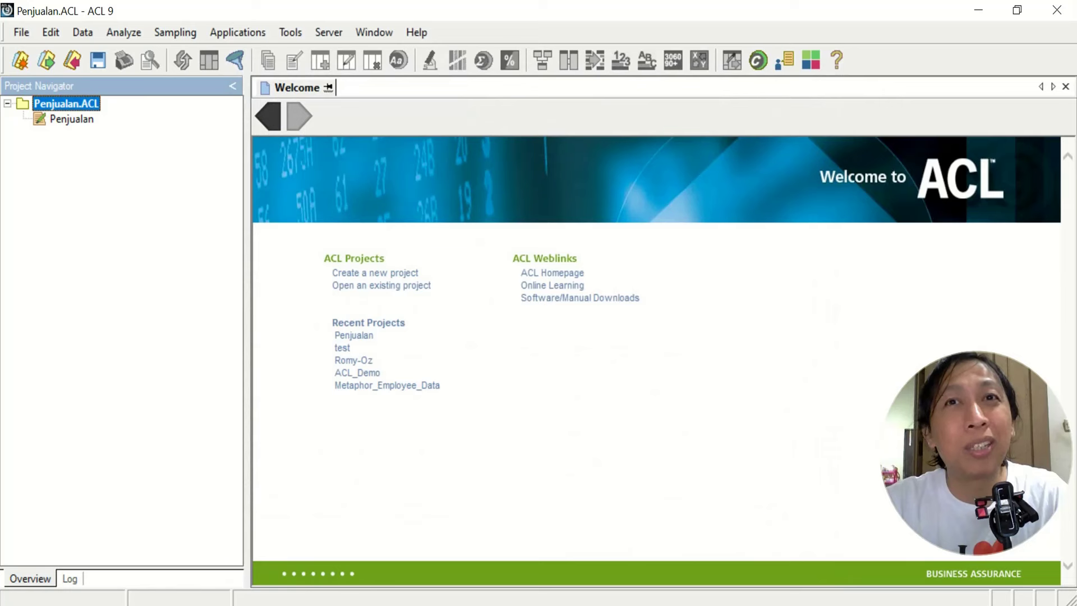
Switch to the ChatGPT conversation in Chrome and ask "File CSV itu apa?"
mouse_move(466, 604)
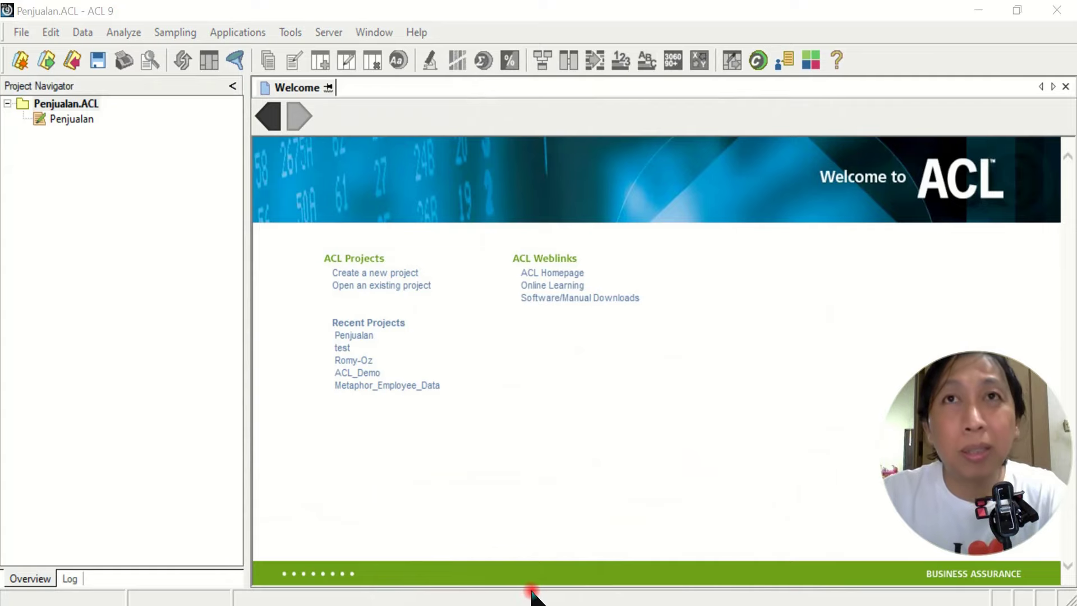
click(531, 593)
click(531, 594)
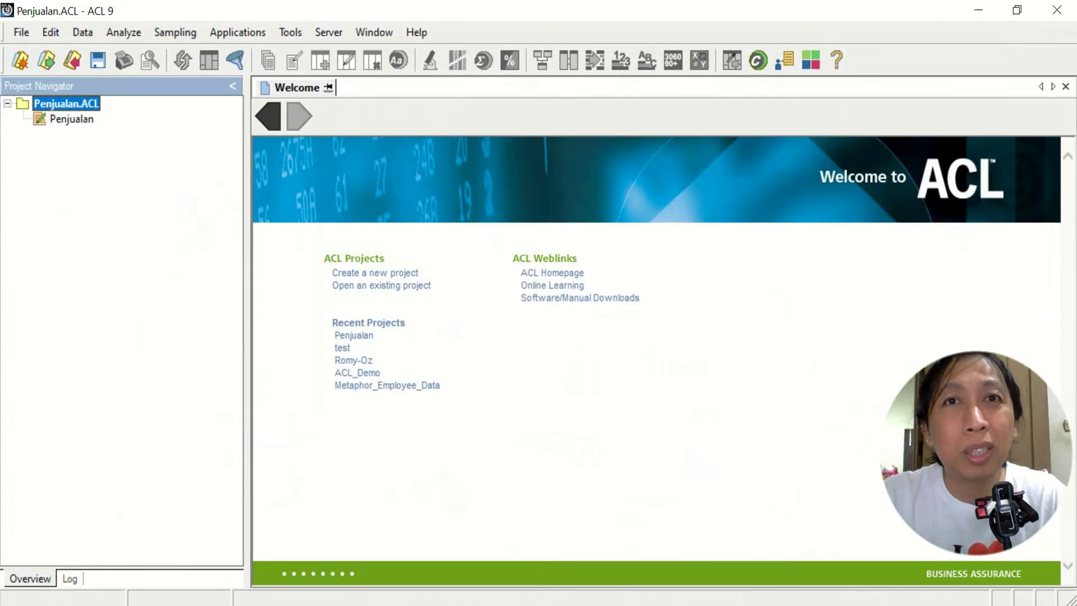
click(385, 601)
mouse_move(474, 572)
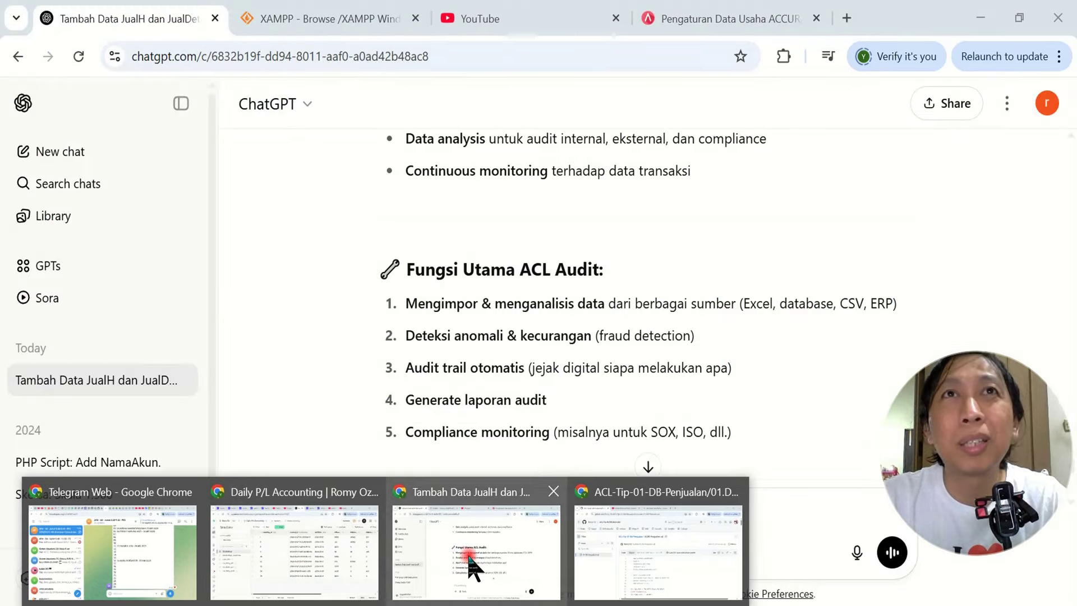
click(474, 572)
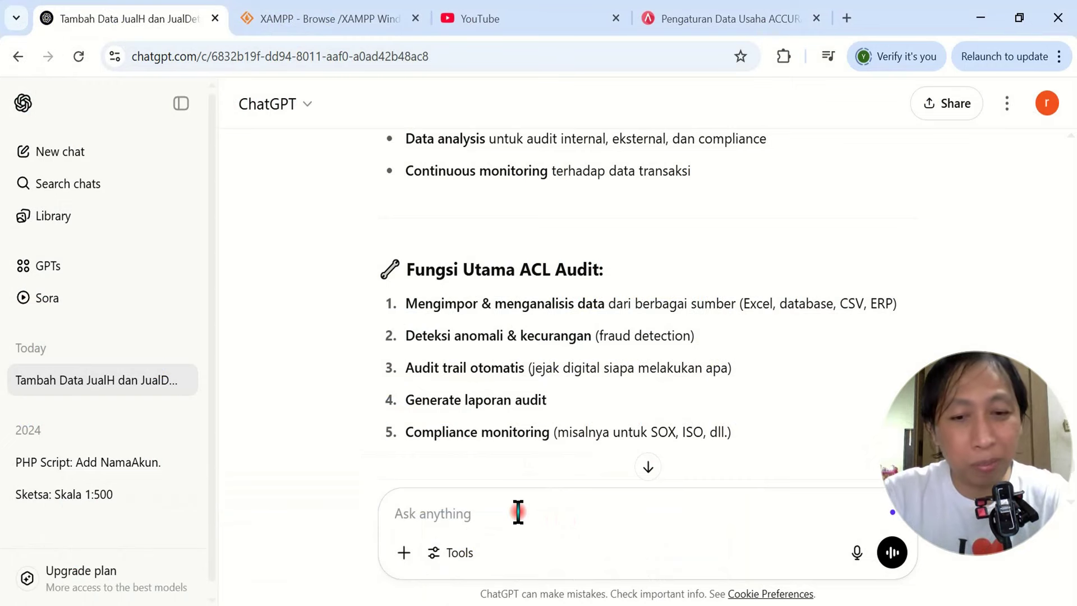
text(File CSV itu apa?)
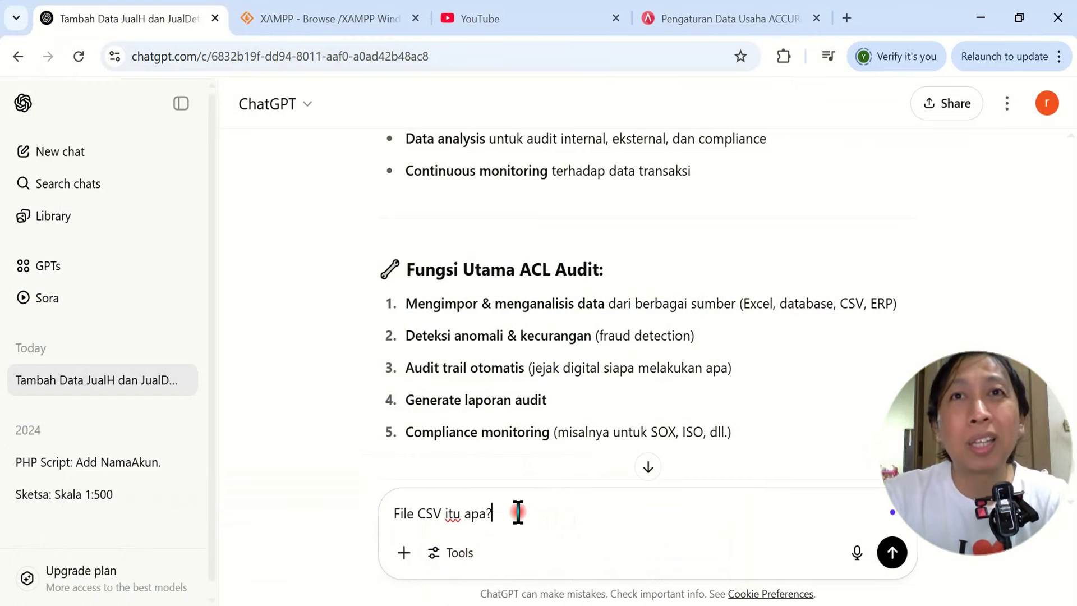
key(Return)
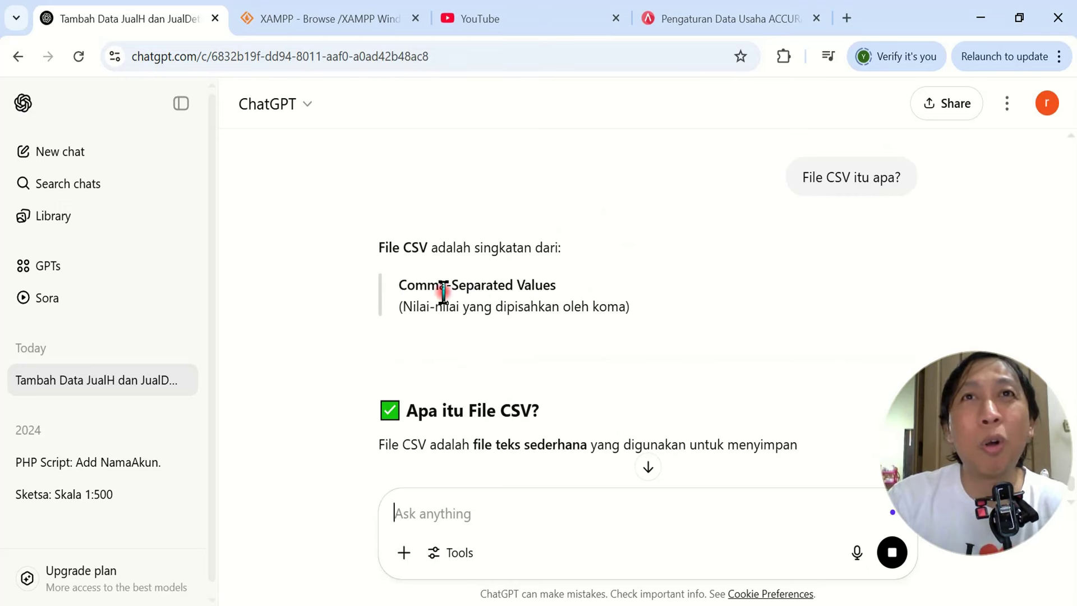
Examine what CSV stands for in the ChatGPT answer, highlighting the phrase Comma-Separated Values
drag(558, 289, 458, 285)
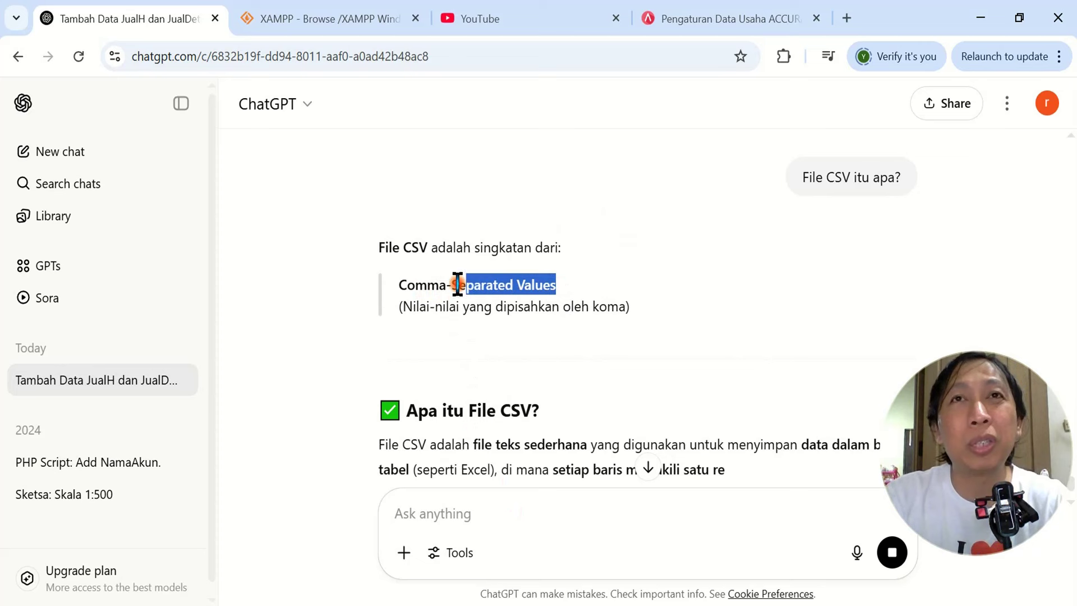
click(407, 282)
drag(400, 284, 580, 285)
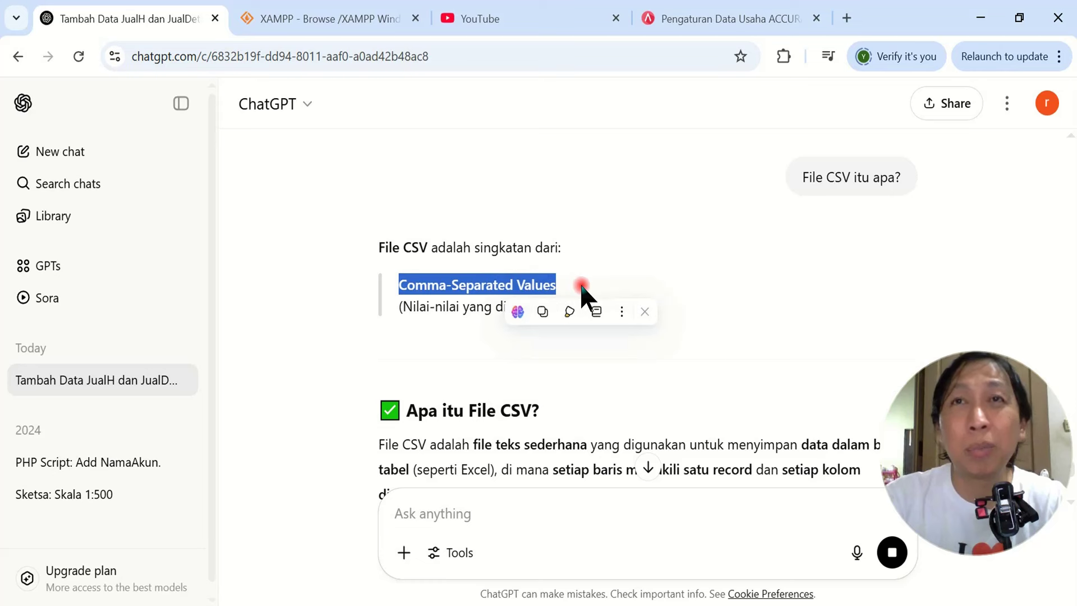
click(436, 282)
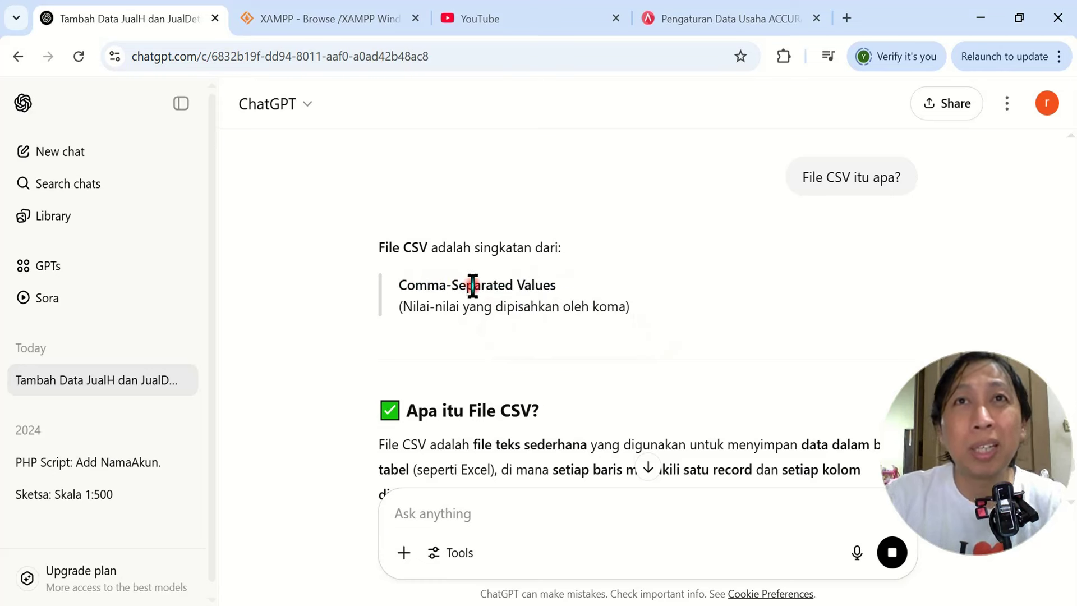
drag(511, 284, 397, 286)
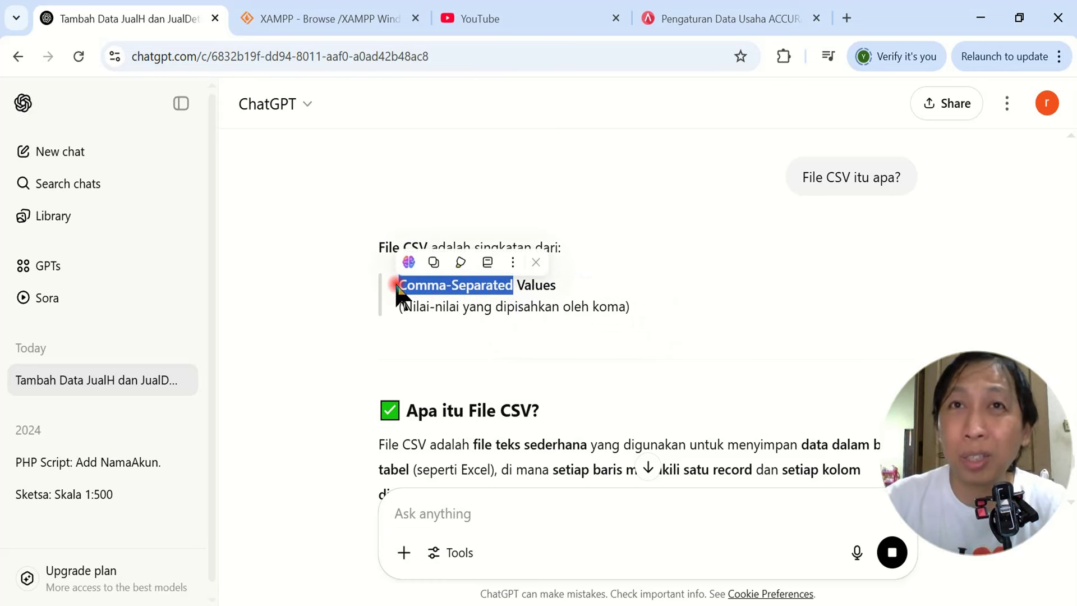
Read the explanation under "Apa itu File CSV?", highlighting the plain text file wording and how rows and columns are stored
scroll(555, 380, down, 2)
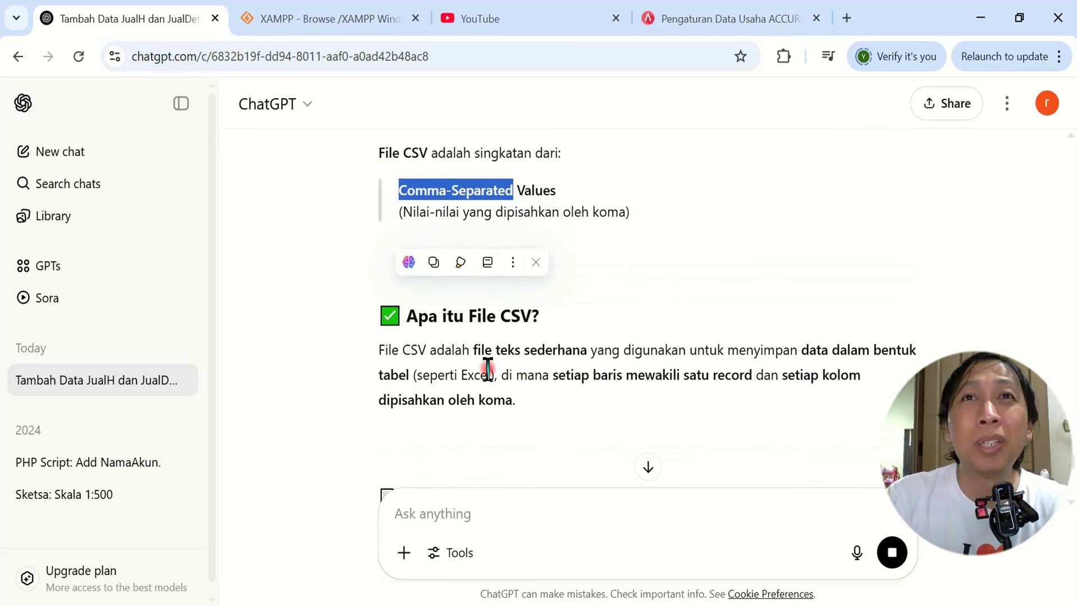
drag(474, 351, 587, 354)
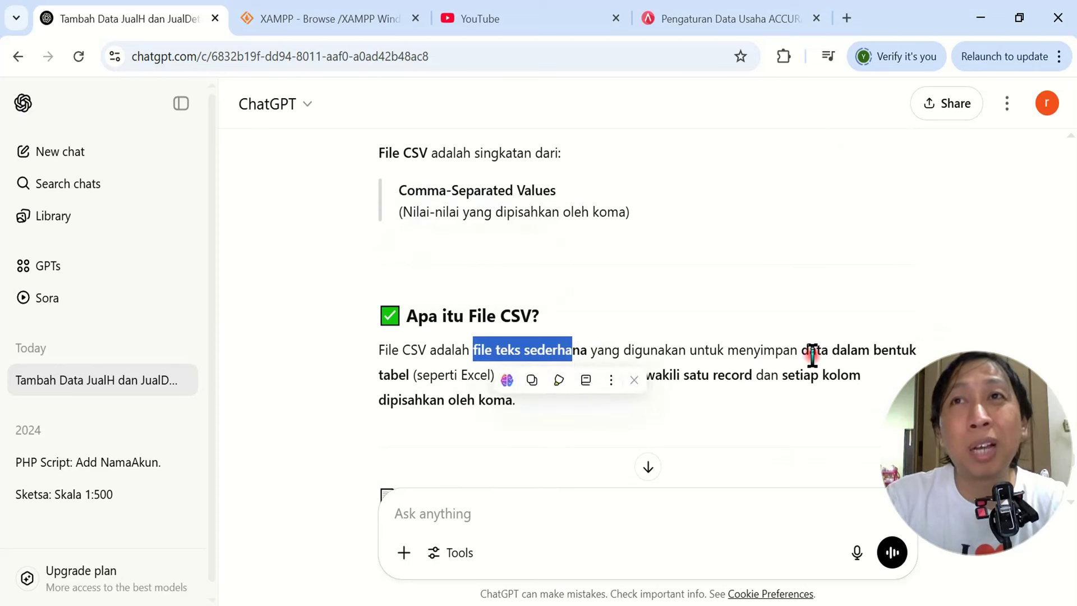
drag(801, 352, 725, 280)
click(725, 280)
drag(446, 375, 764, 375)
click(757, 399)
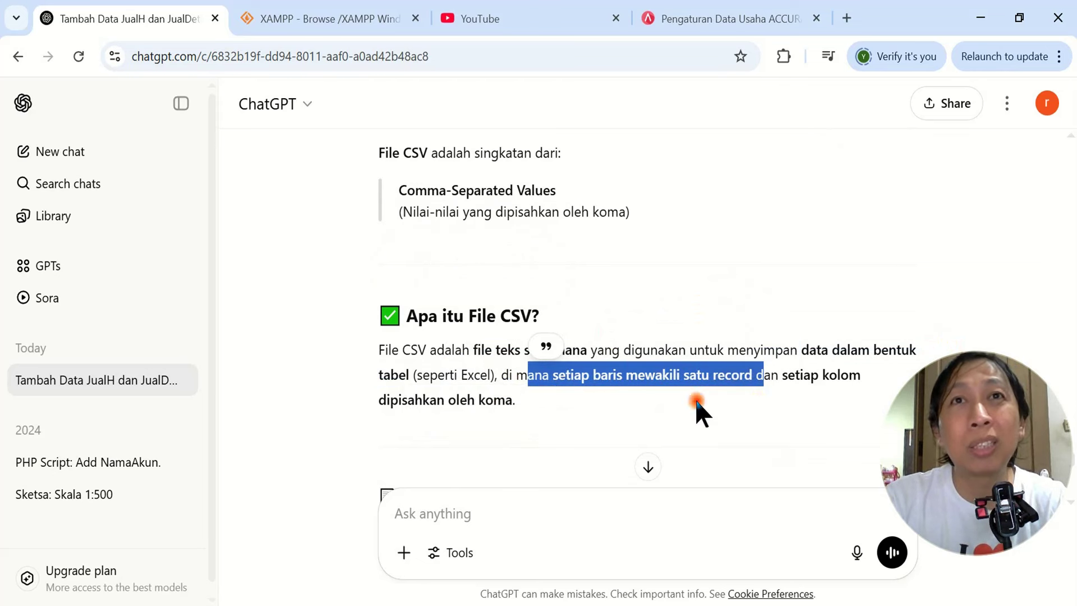
drag(523, 399, 559, 375)
Examine the sample CSV content by highlighting its header and data rows, and review the matching table and the CSV characteristics list
scroll(573, 426, down, 1)
scroll(574, 427, down, 4)
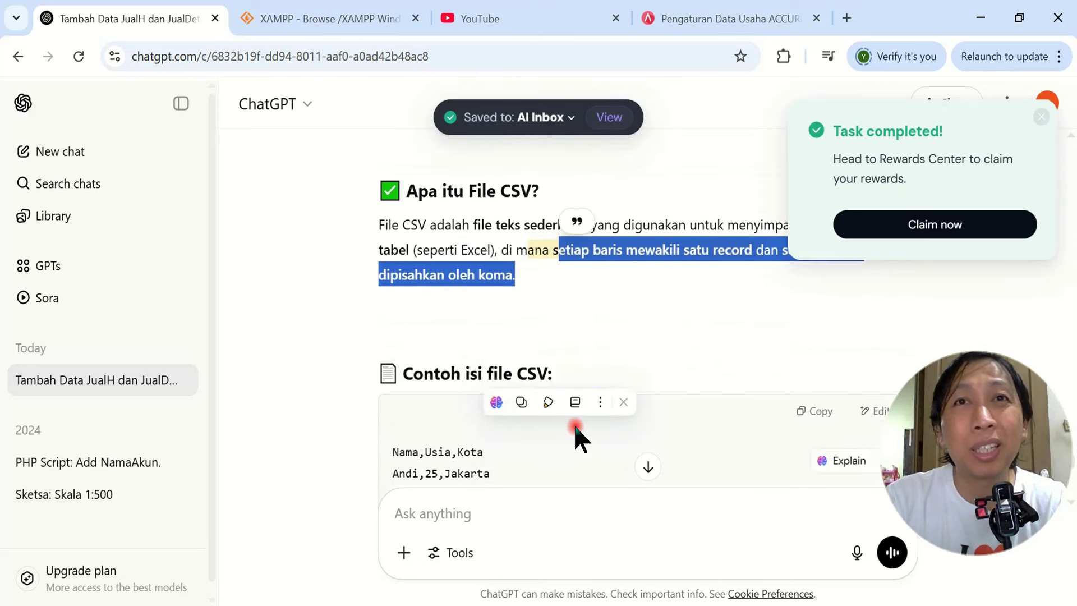
drag(492, 308, 395, 315)
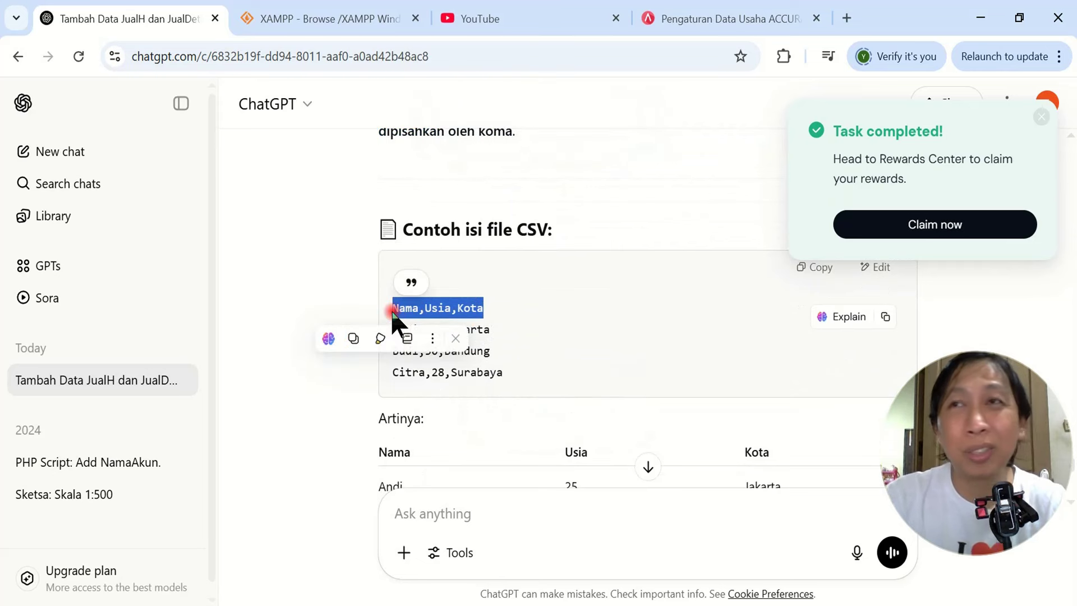
click(456, 338)
click(586, 331)
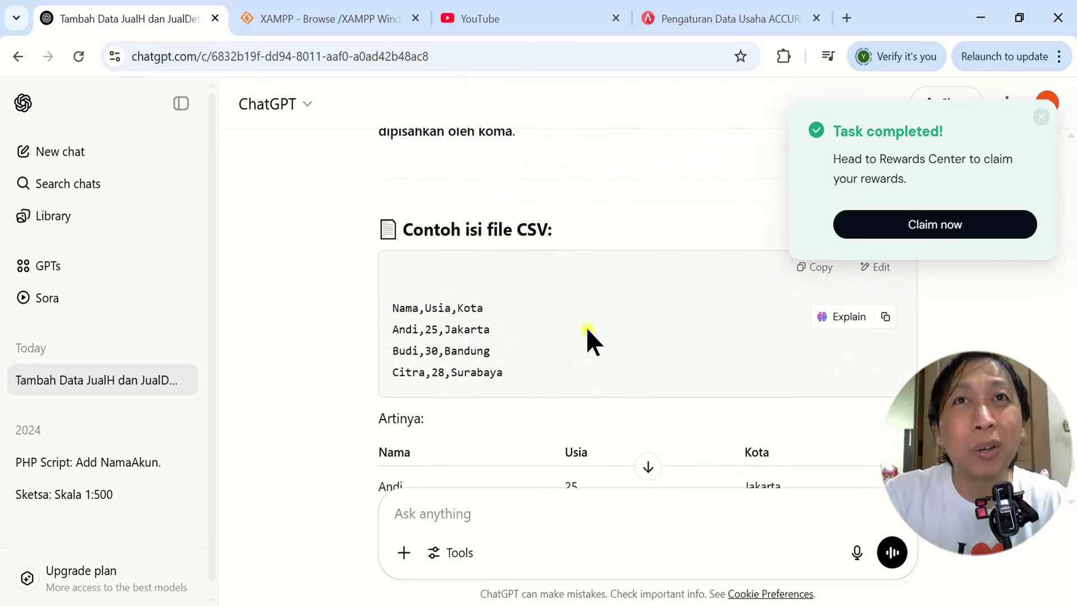
drag(392, 330, 501, 333)
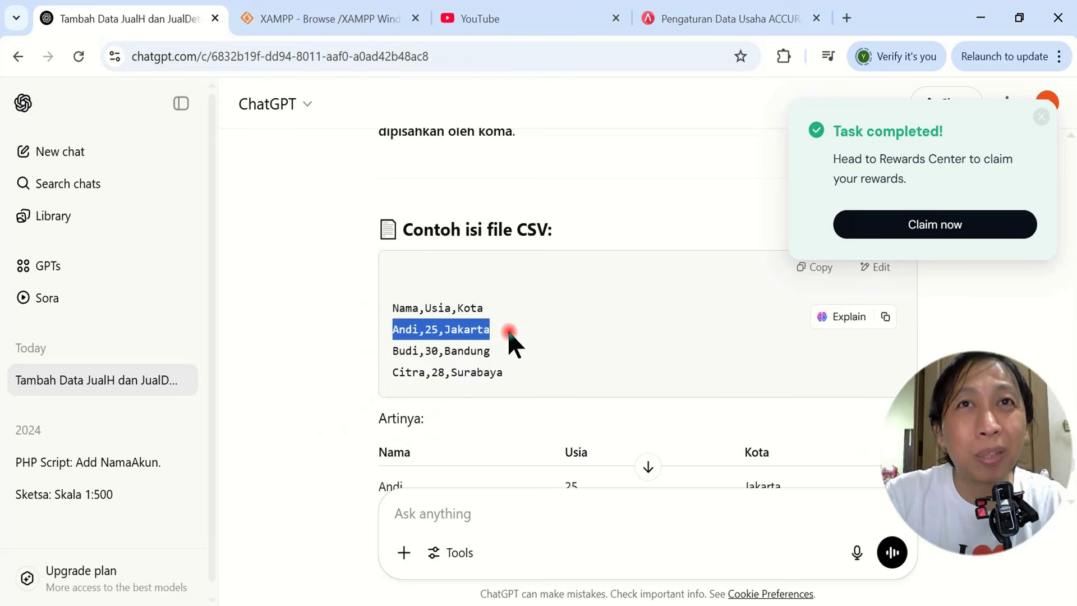
drag(393, 351, 506, 350)
click(621, 338)
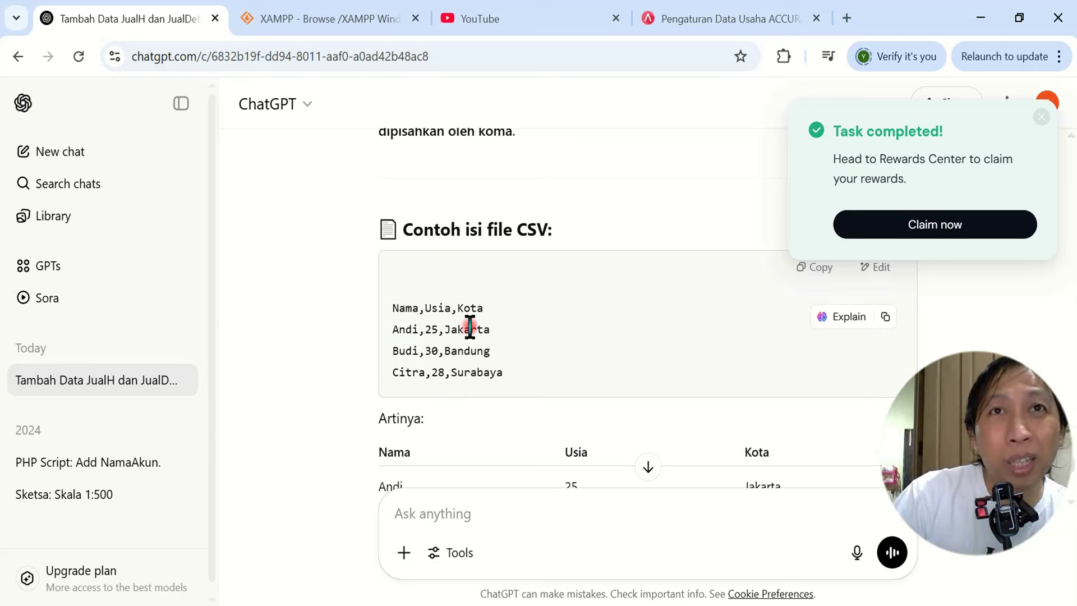
scroll(512, 375, down, 2)
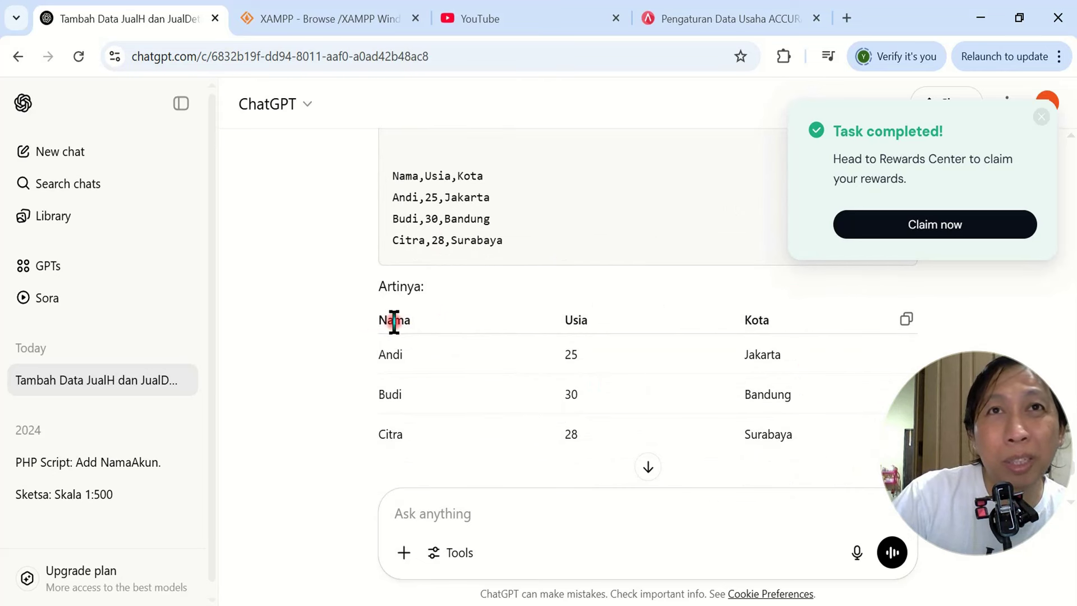
scroll(575, 393, down, 2)
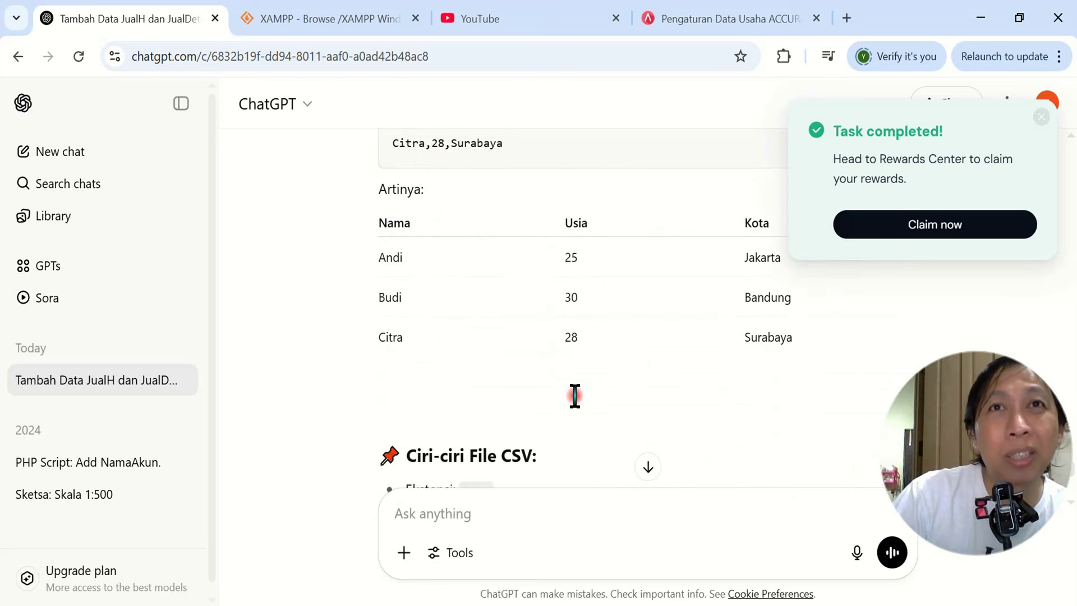
scroll(575, 399, down, 4)
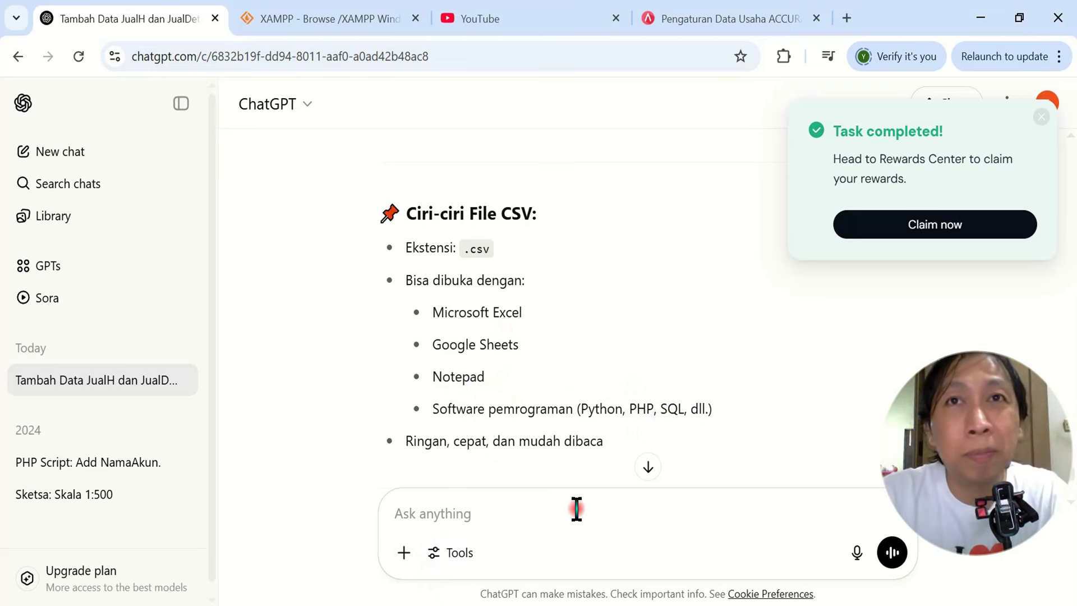
Switch back to Notepad++ and highlight the "MySQL >> CSV" part of the flow line
click(494, 605)
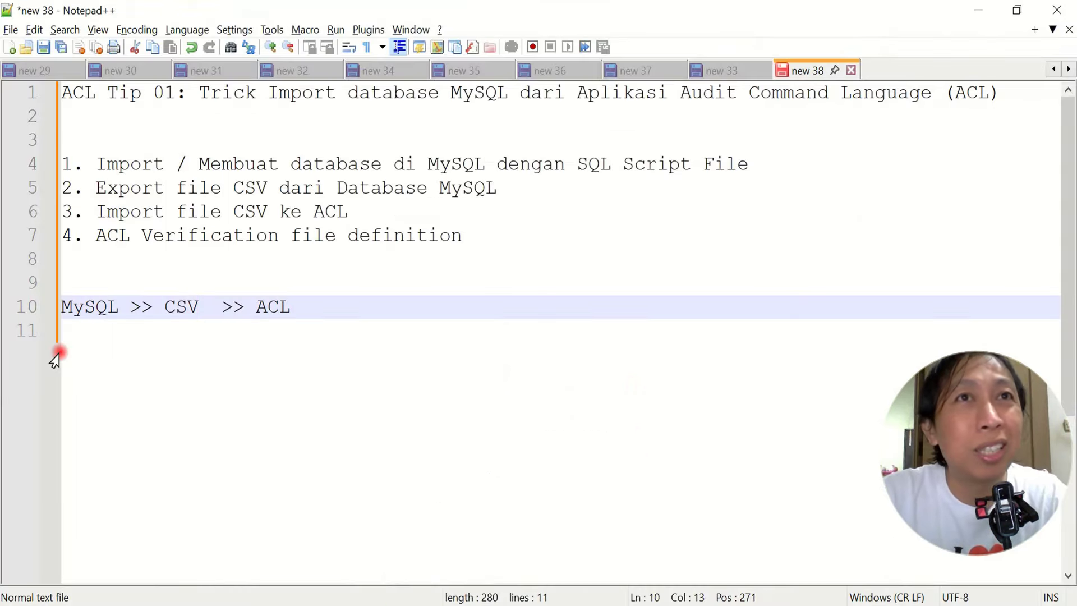
click(75, 308)
drag(75, 308, 191, 318)
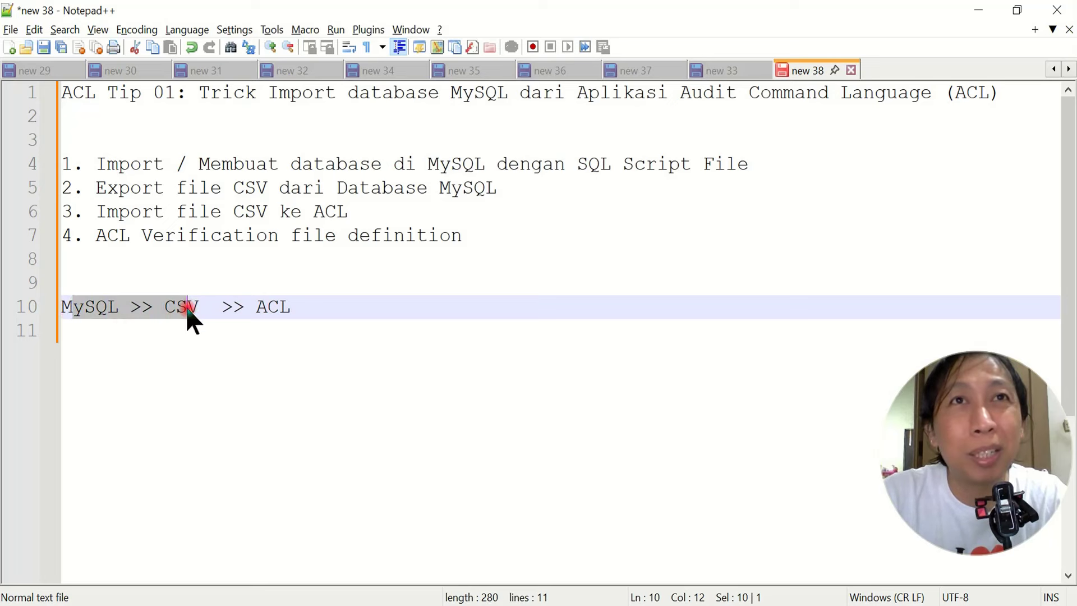
click(202, 312)
drag(202, 312, 63, 314)
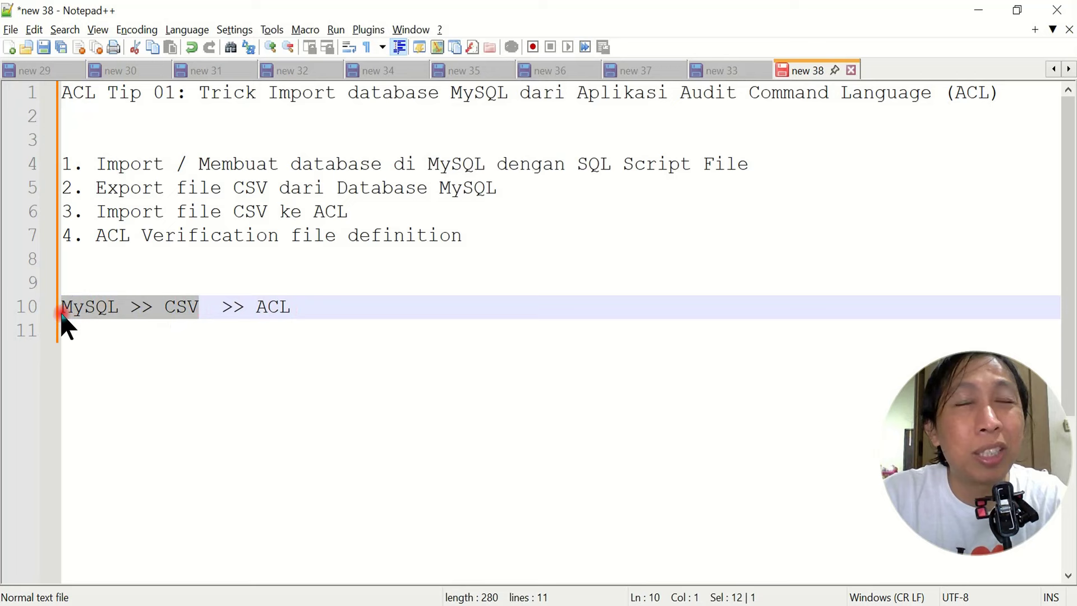
Review the Notepad++ notes, highlighting "MySQL" in the flow line and "SQL Script File" in item 1
key(alt+Tab)
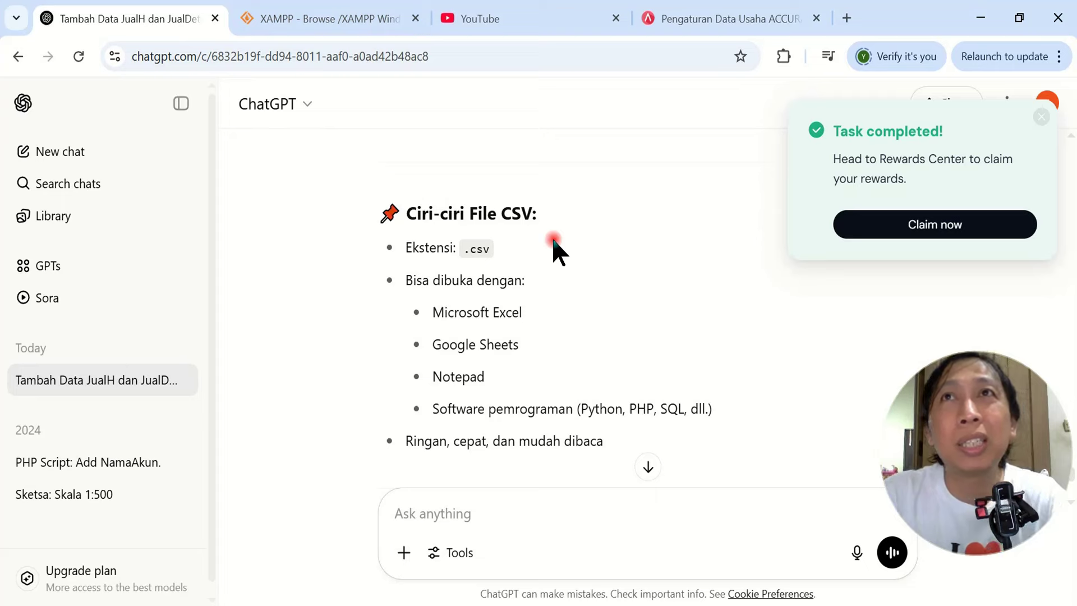
key(alt+Tab)
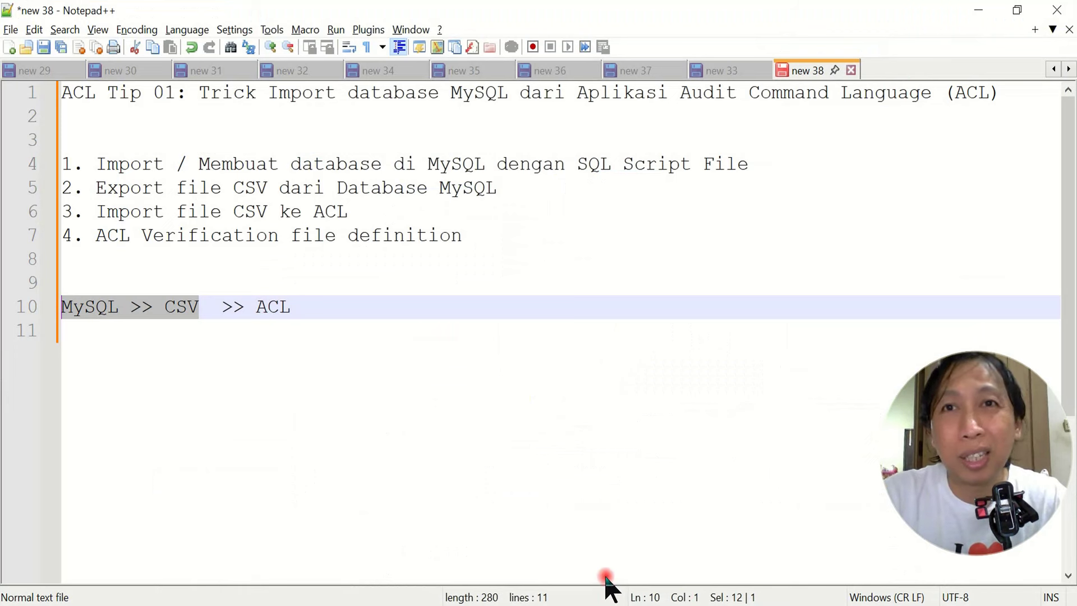
click(514, 561)
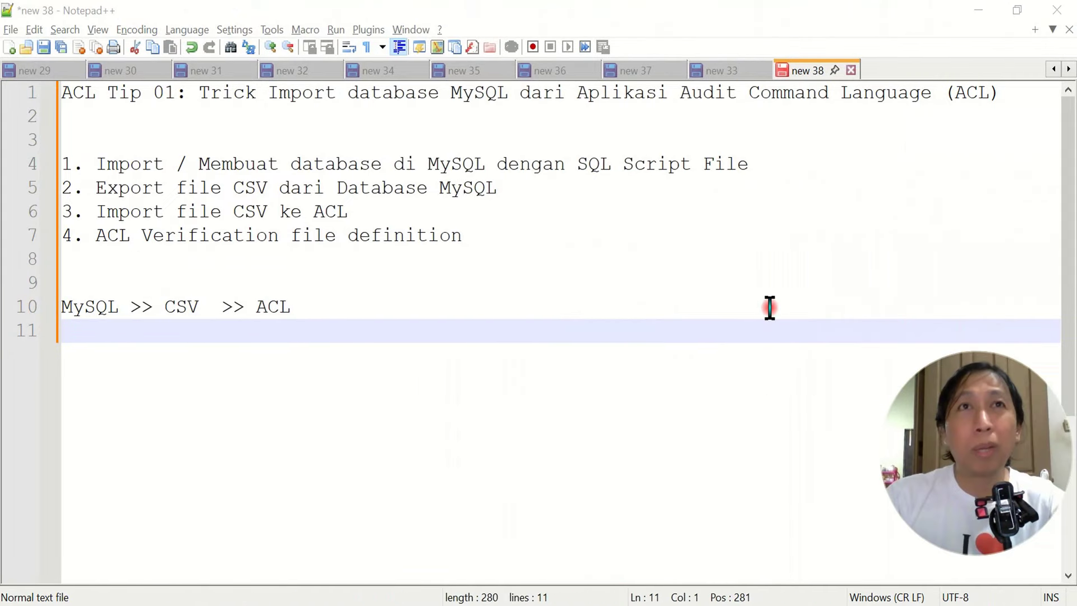
drag(60, 307, 118, 311)
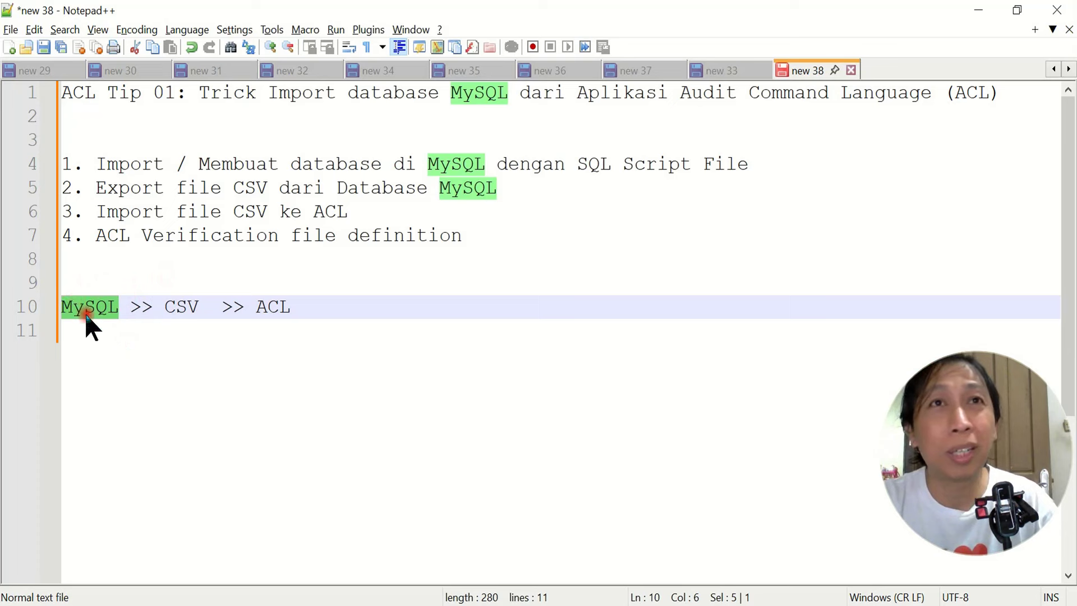
click(418, 283)
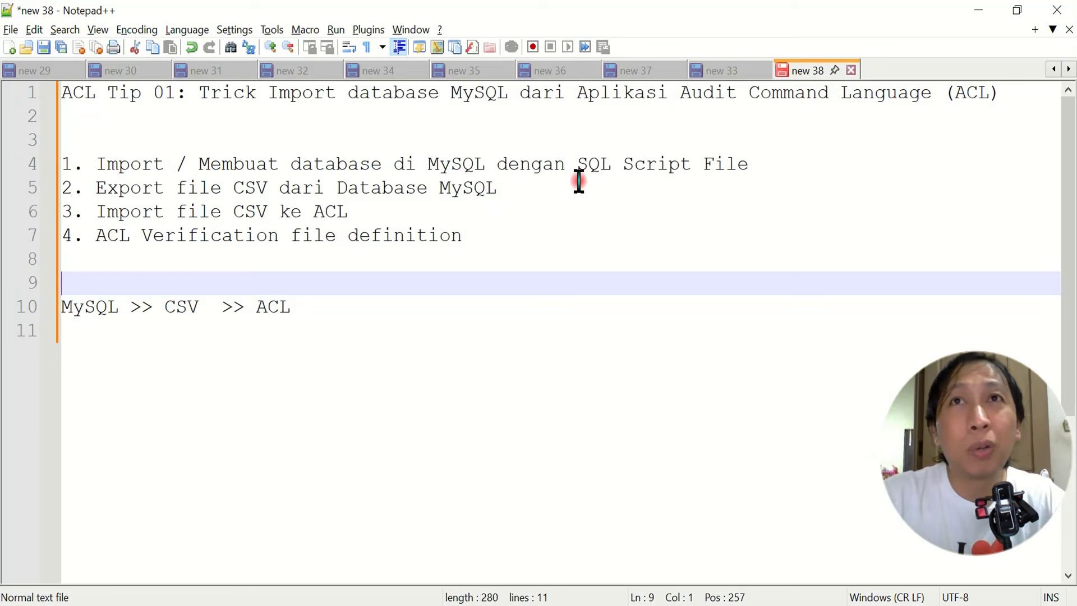
mouse_move(577, 164)
mouse_down()
mouse_move(774, 163)
mouse_move(579, 168)
mouse_up()
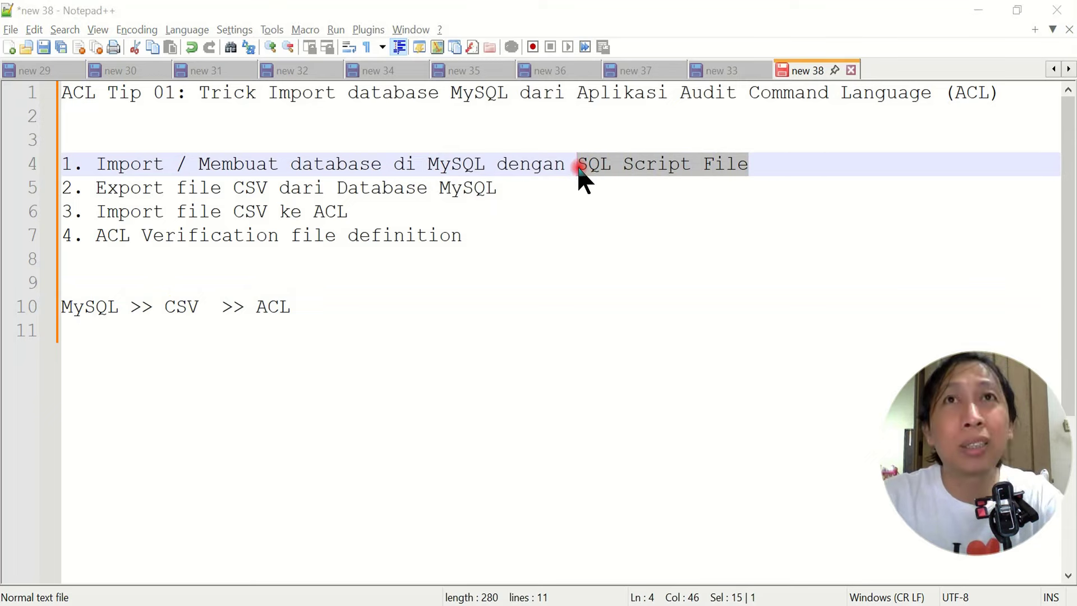
Switch to the Chrome window showing the ACL-Tip-01-DB-Penjualan repository on GitHub
key(alt+Tab)
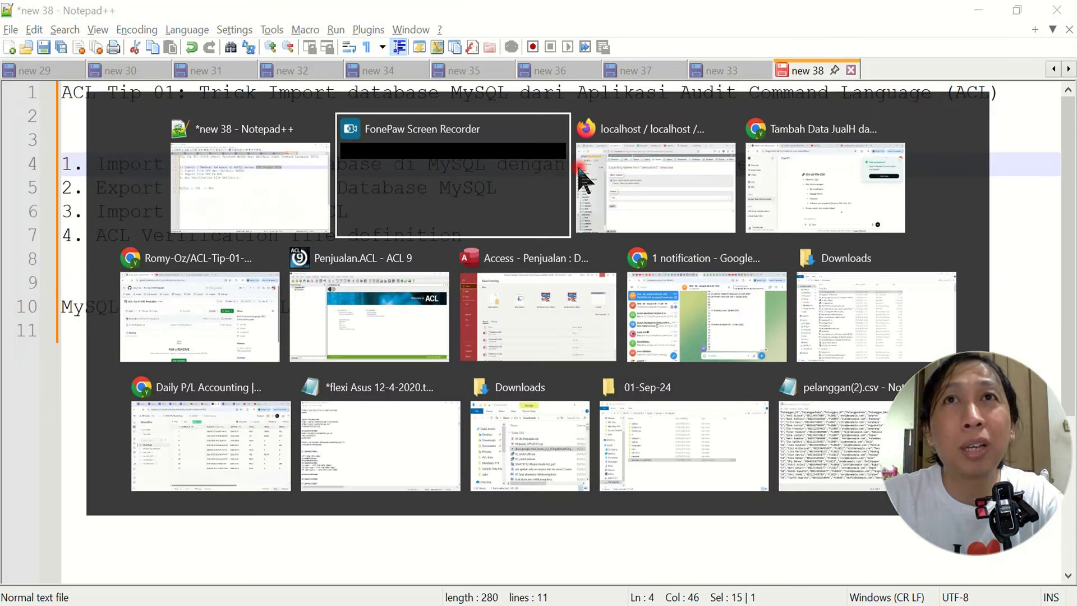
click(578, 168)
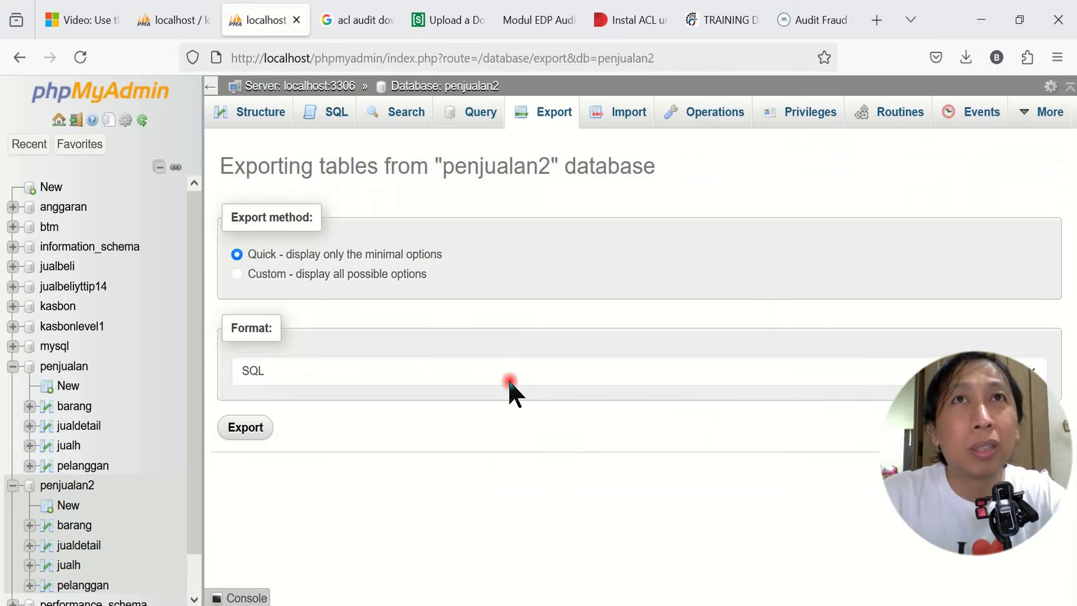
mouse_move(386, 604)
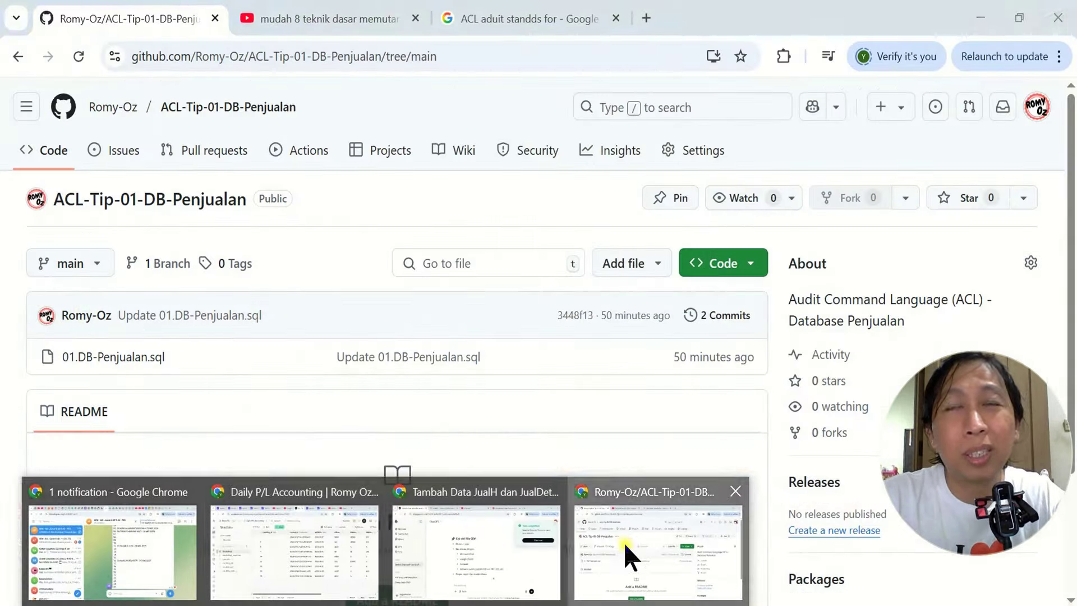
click(623, 542)
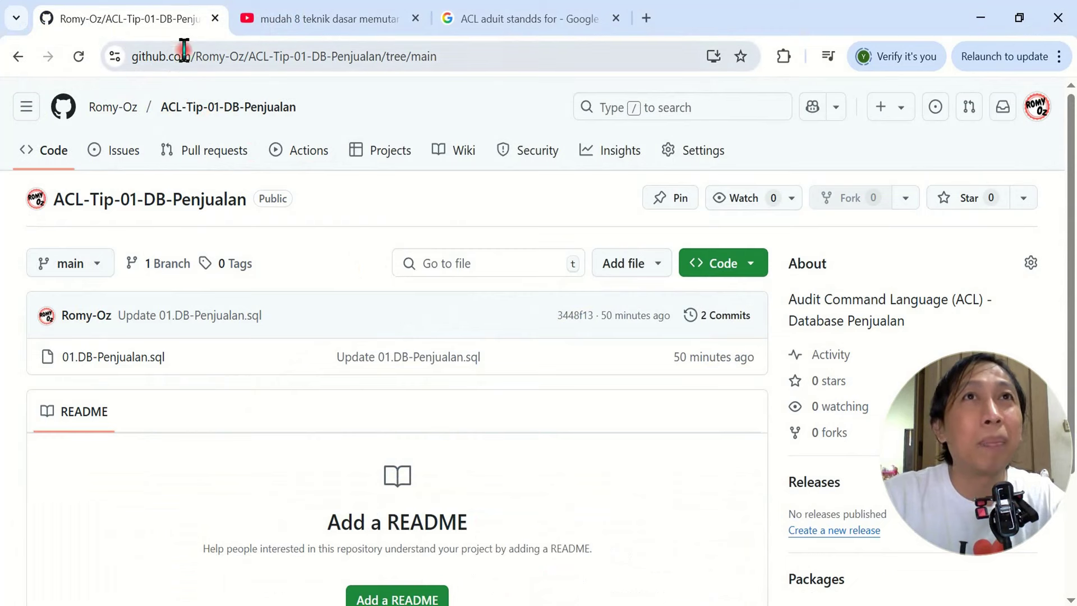
Remove "tree/main" from the end of the repository's address and load the shortened address
click(487, 56)
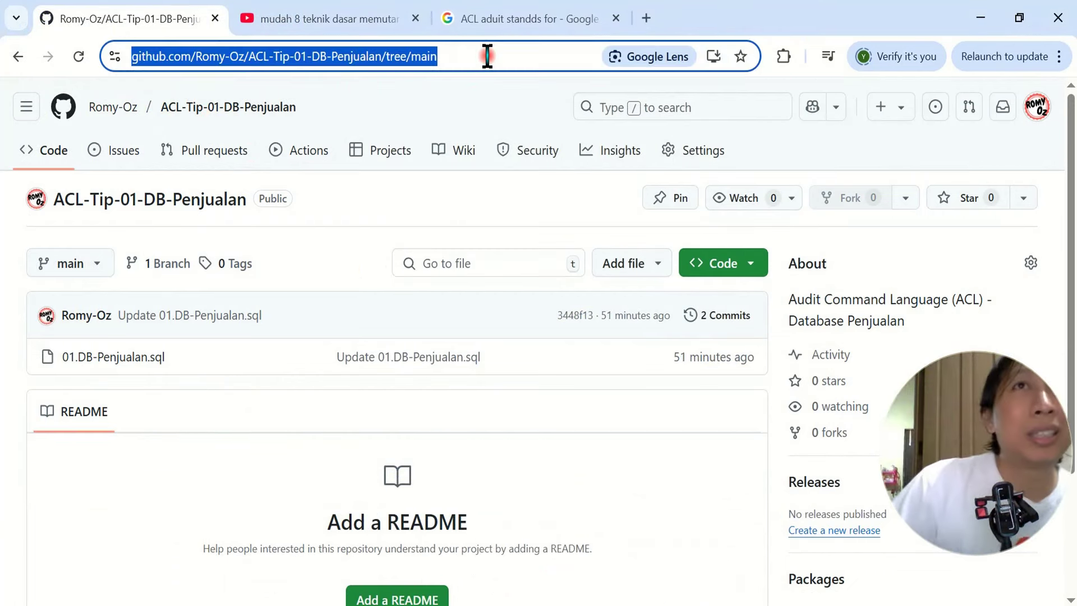
click(487, 56)
text(\)
key(BackSpace)
key(BackSpace)
key(BackSpace)
key(BackSpace)
key(BackSpace)
key(BackSpace)
key(BackSpace)
key(BackSpace)
key(BackSpace)
key(BackSpace)
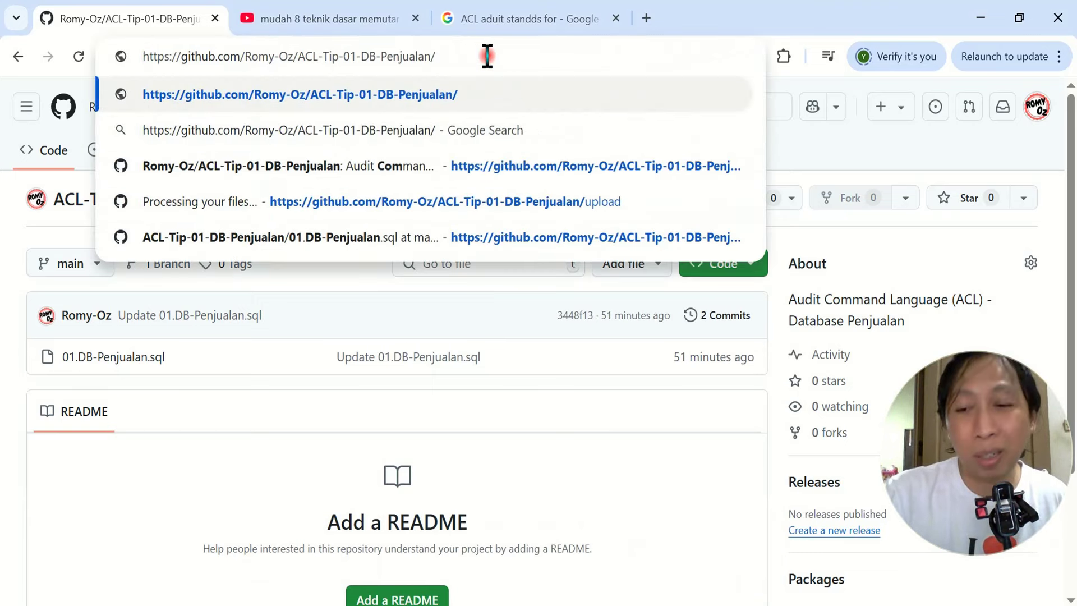
key(Return)
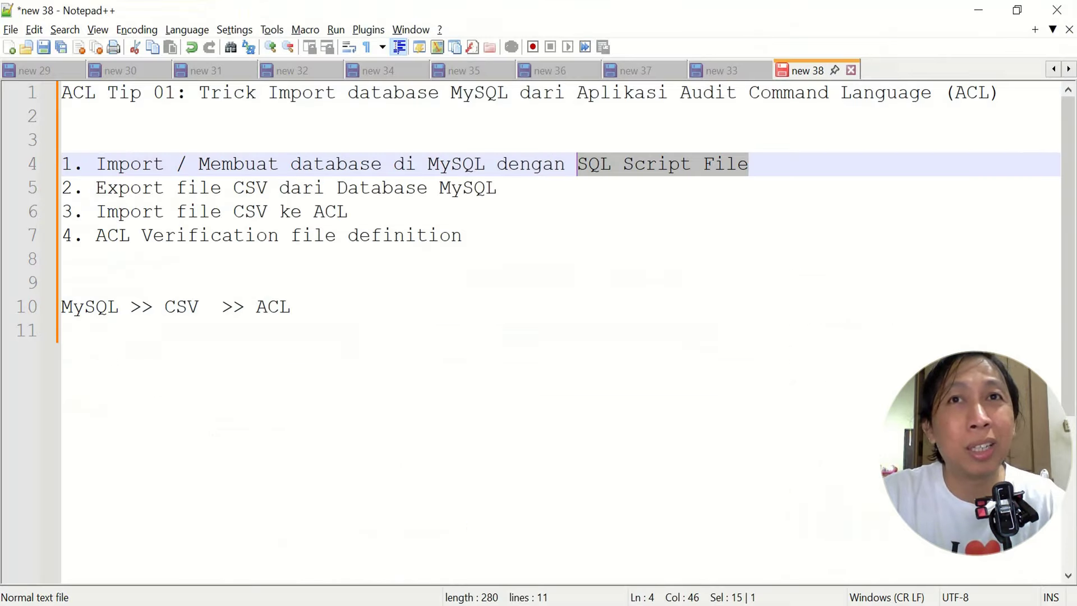
Highlight "SQL Script File" in the notes, and download the raw 01.DB-Penjualan.sql from the GitHub repository, revealing it in its folder
click(685, 264)
drag(577, 165, 779, 161)
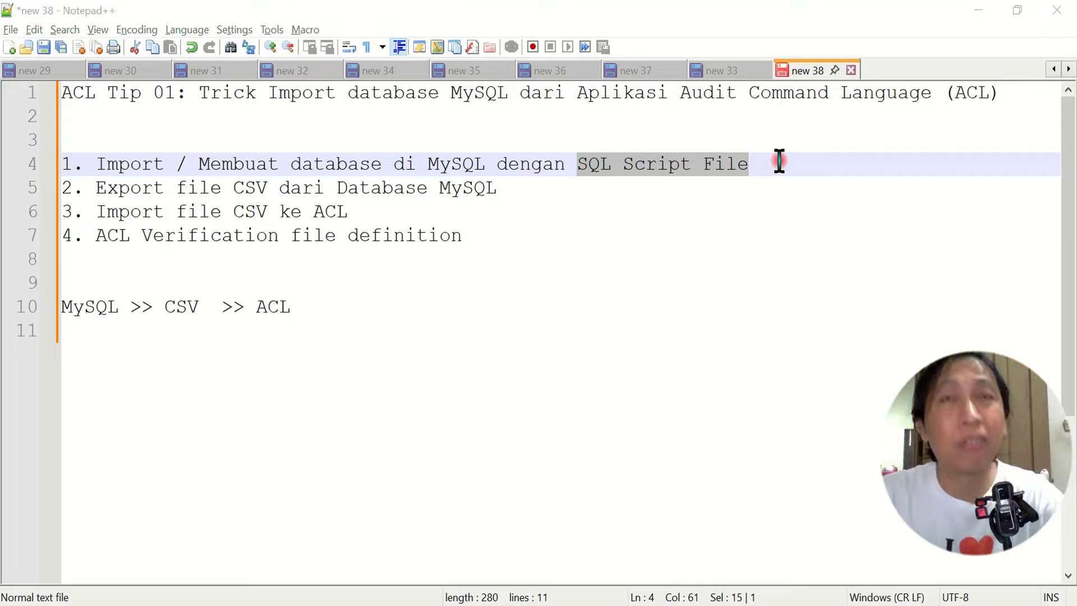
key(alt+Tab)
click(114, 358)
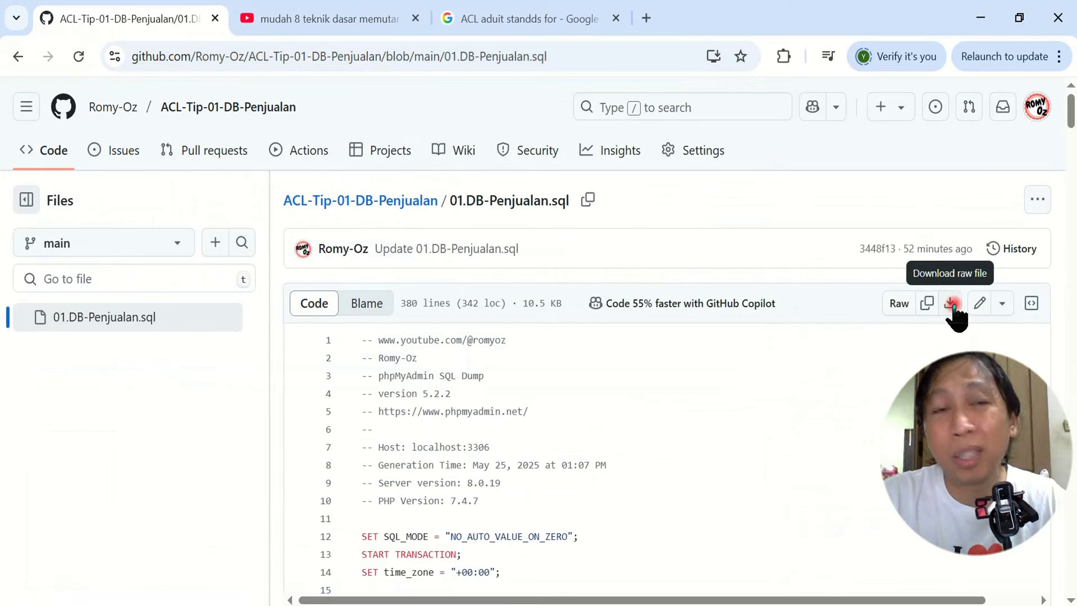
click(952, 303)
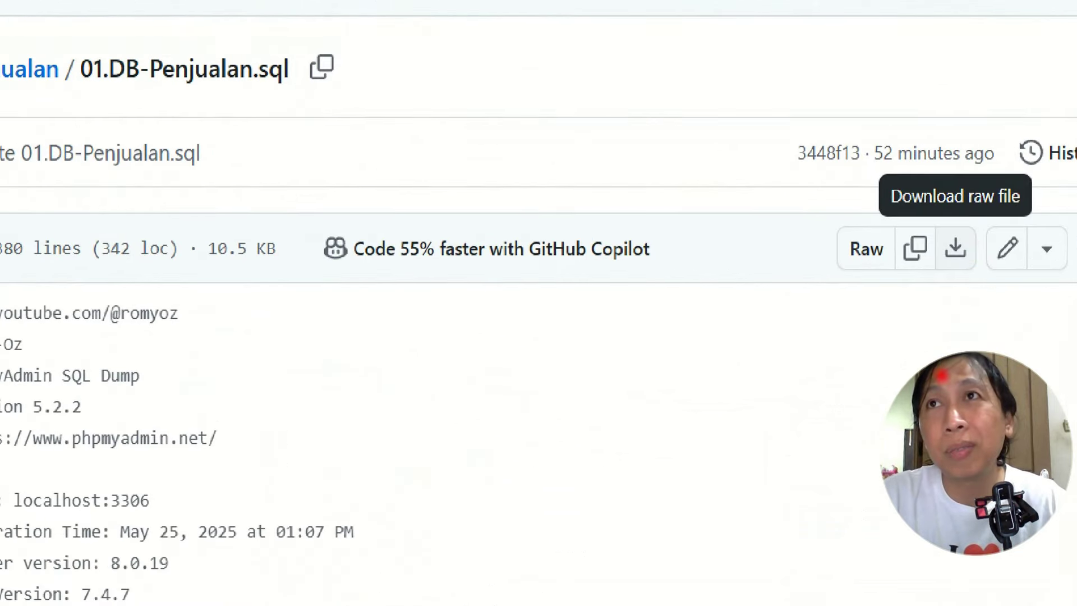
mouse_move(1013, 205)
mouse_down()
mouse_move(935, 338)
mouse_move(974, 204)
mouse_up()
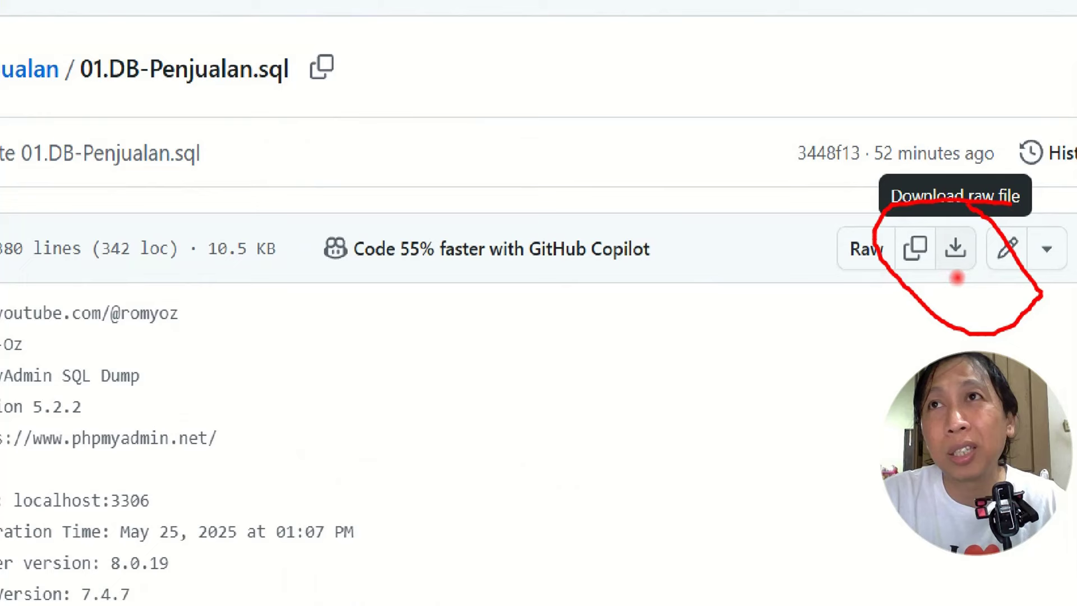
click(955, 247)
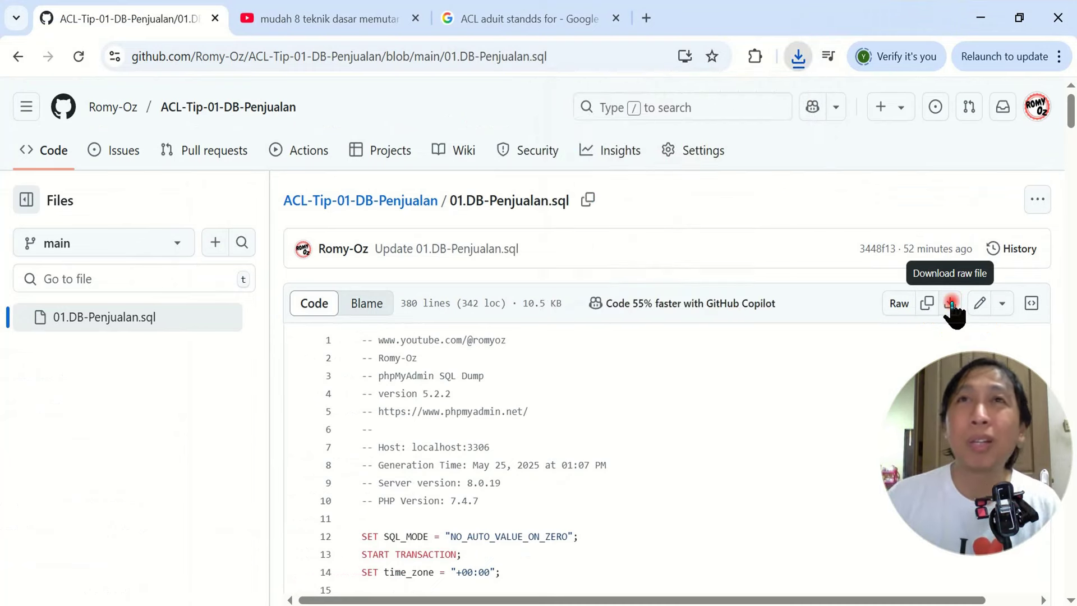
click(798, 56)
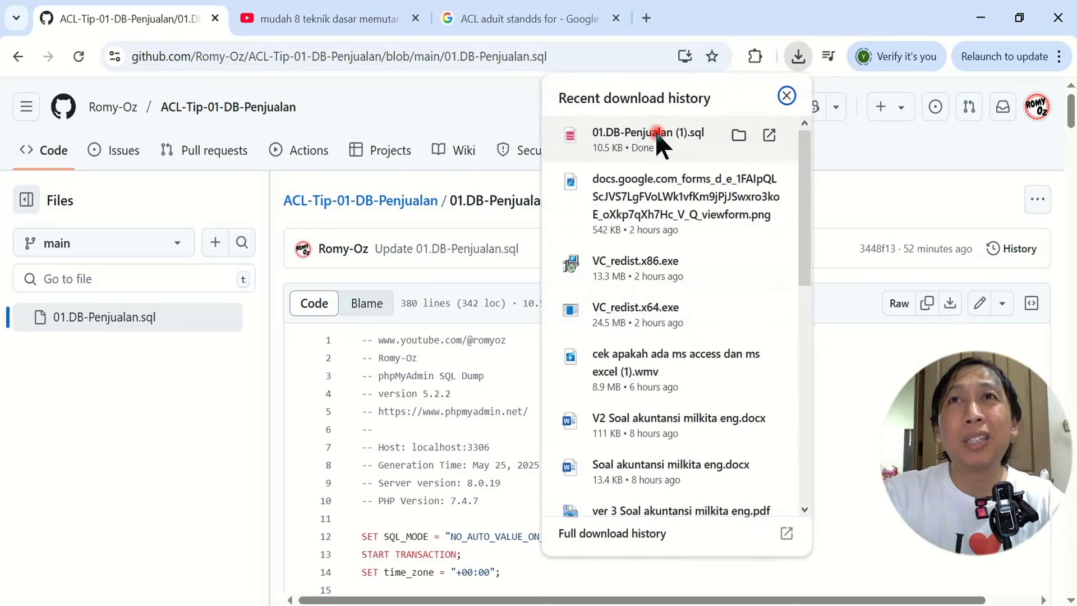
click(739, 134)
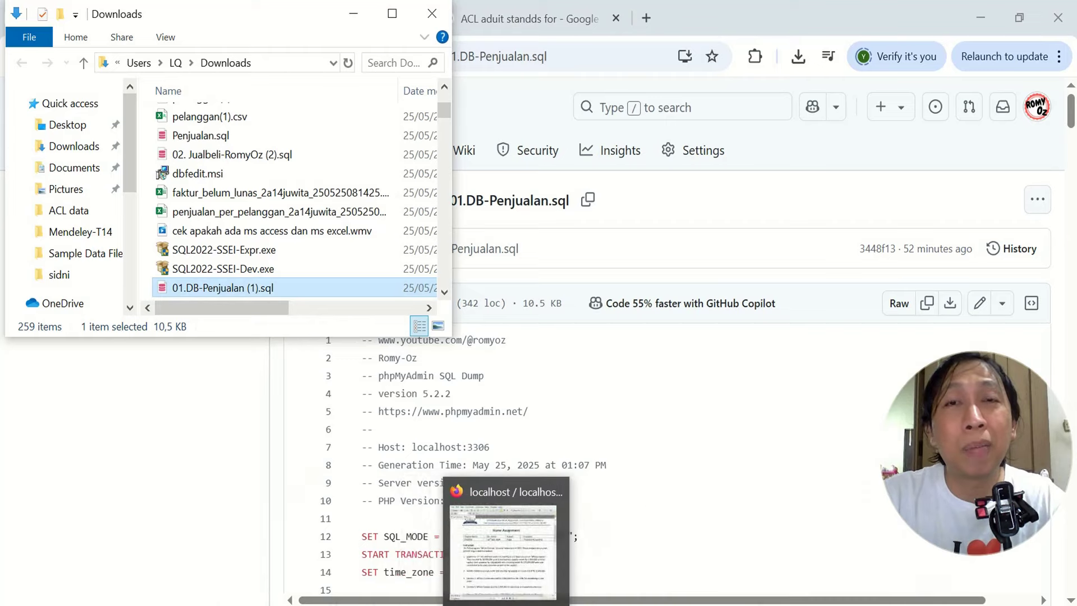
Stop and restart all services in Laragon, and open its database manager in phpMyAdmin
click(465, 603)
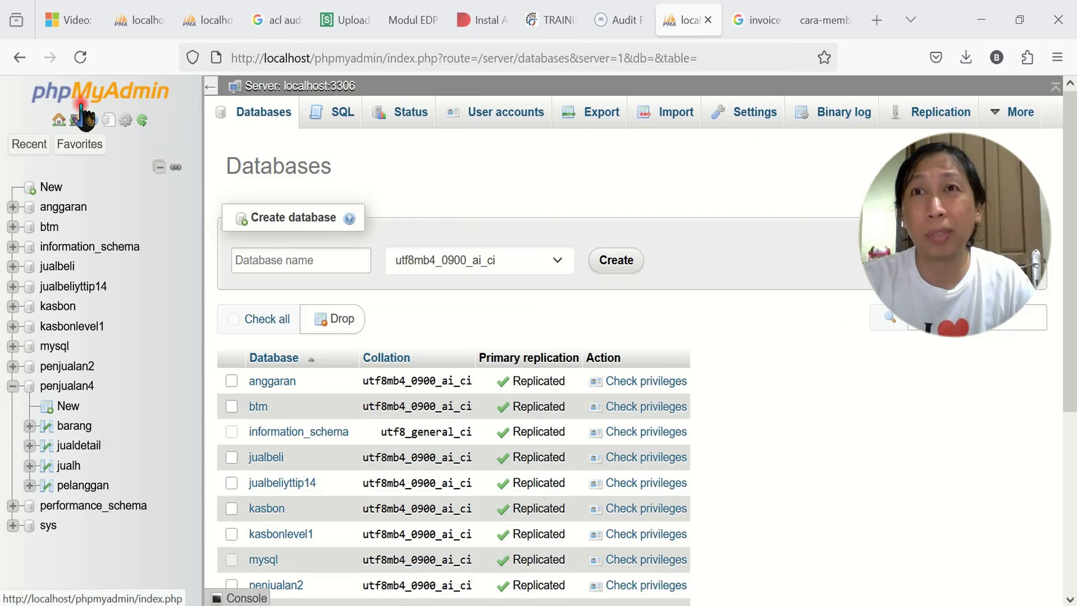
key(alt+Tab)
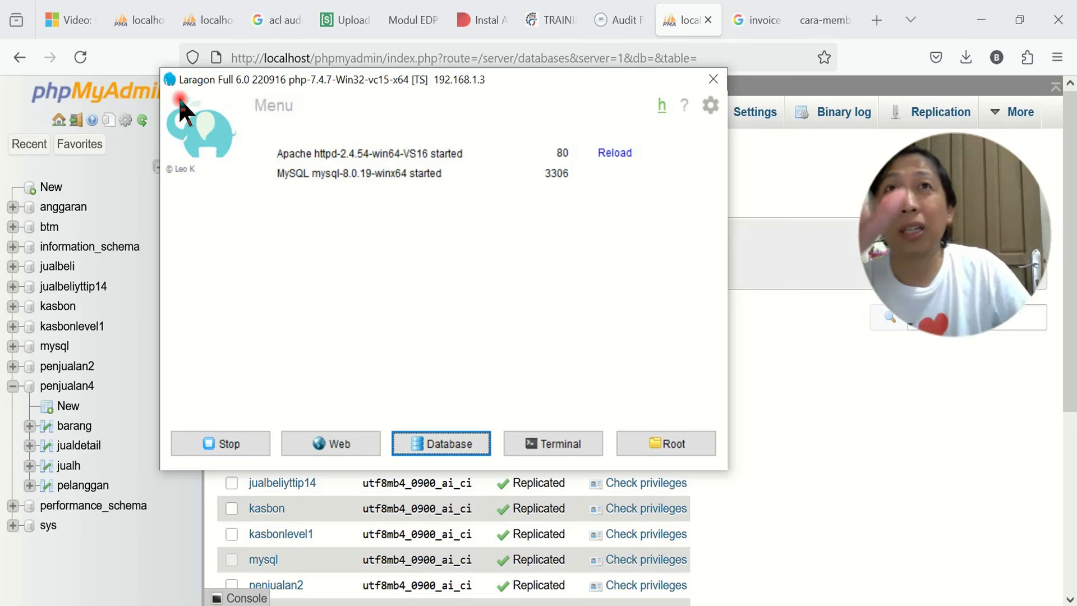
click(227, 445)
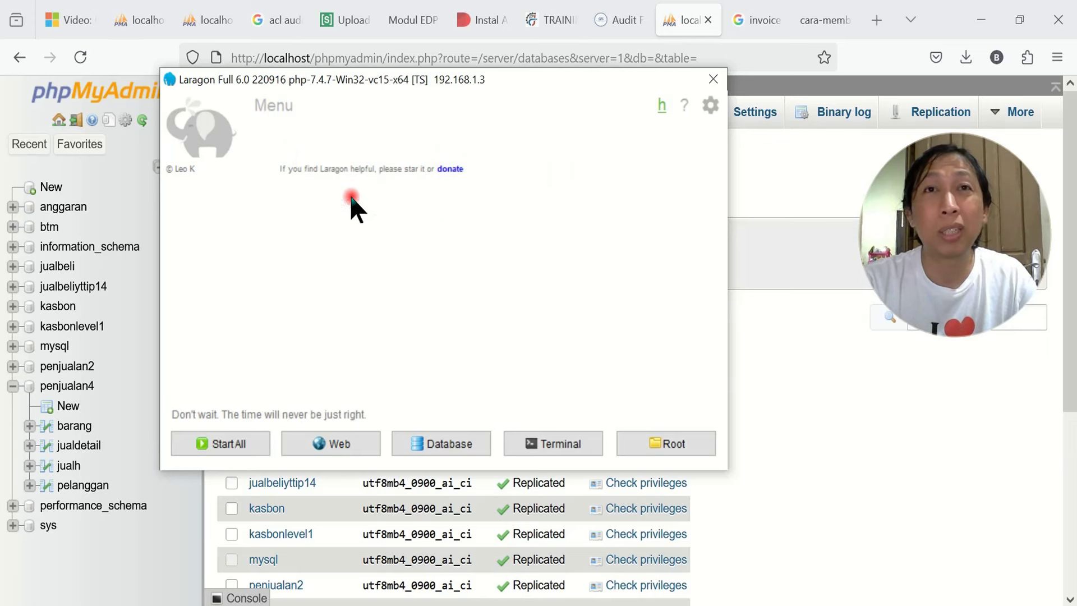
click(220, 444)
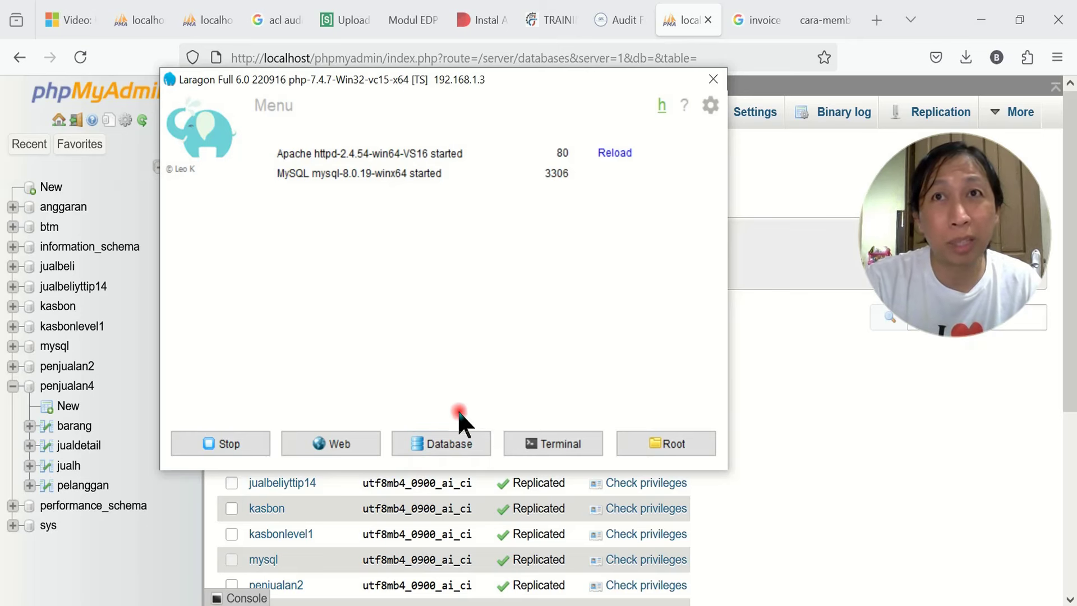
click(437, 443)
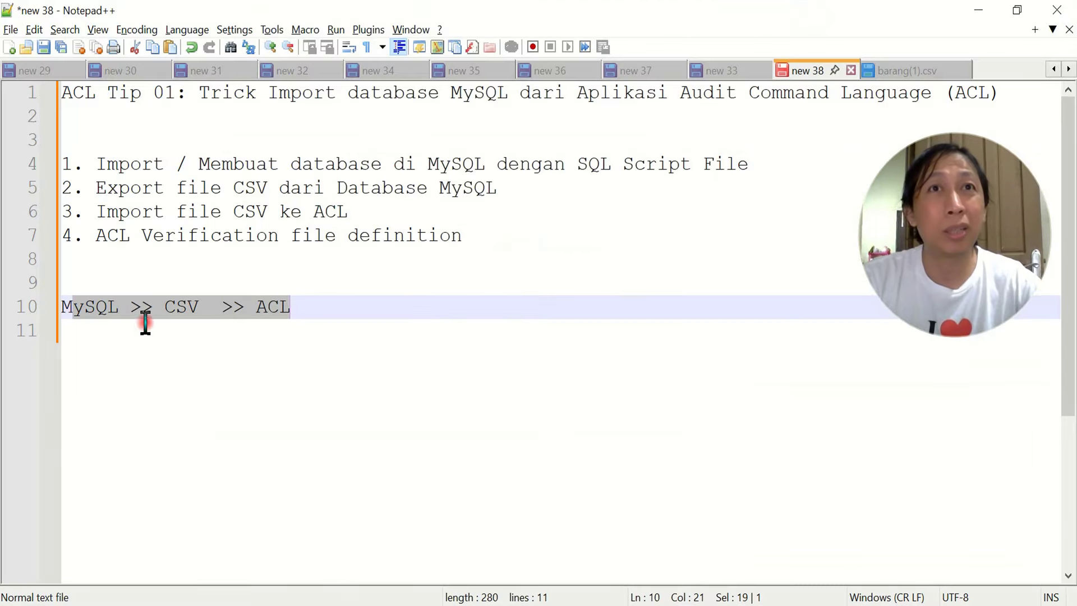
Switch to Notepad++ and highlight "MySQL >> CSV" in the flow line and "SQL Script File" in item 1
key(Down)
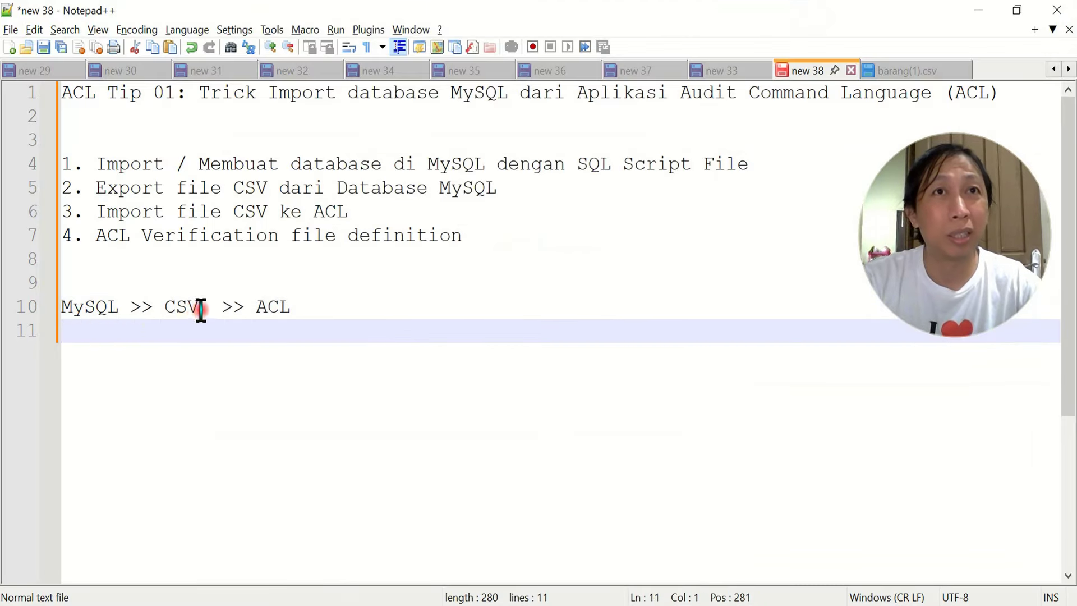
drag(201, 310, 62, 305)
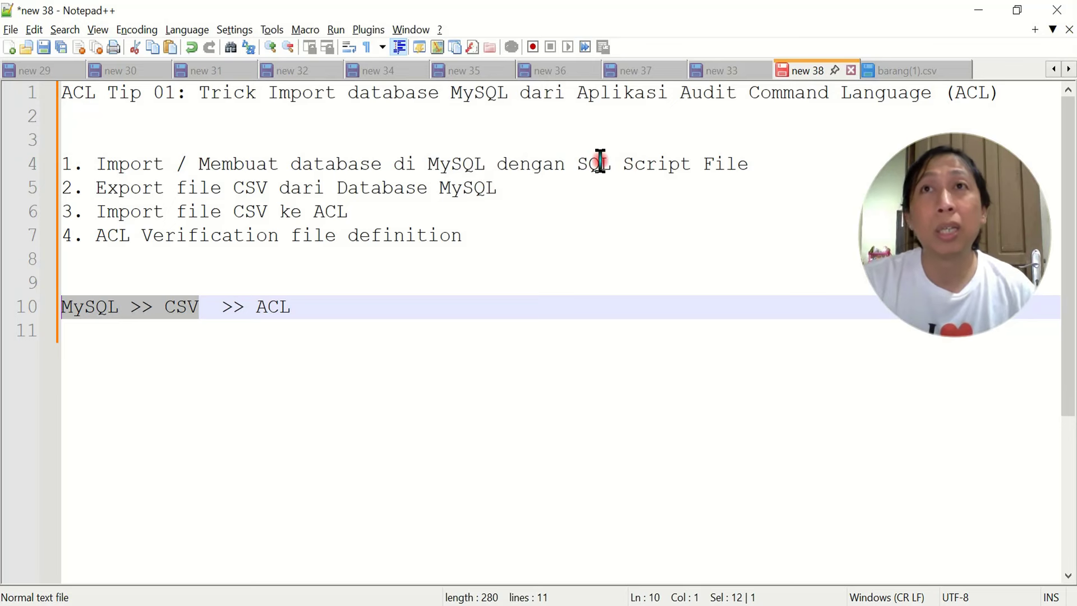
click(577, 164)
drag(578, 163, 762, 166)
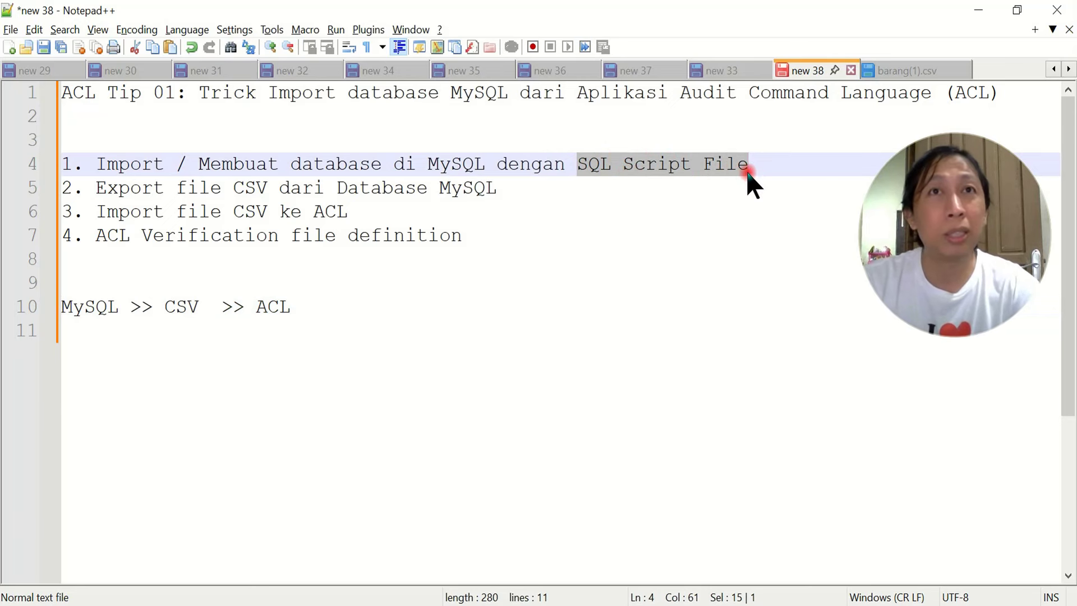
Switch to phpMyAdmin, create a database named Penjualan with the utf8mb4_0900_ai_ci collation, and open it
key(alt+Tab)
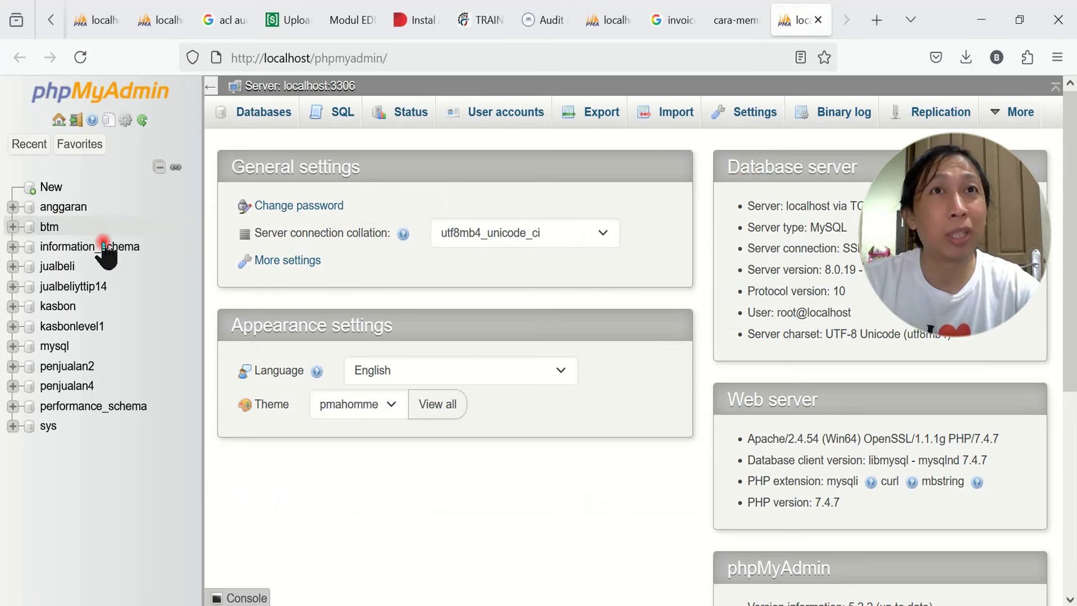
click(50, 190)
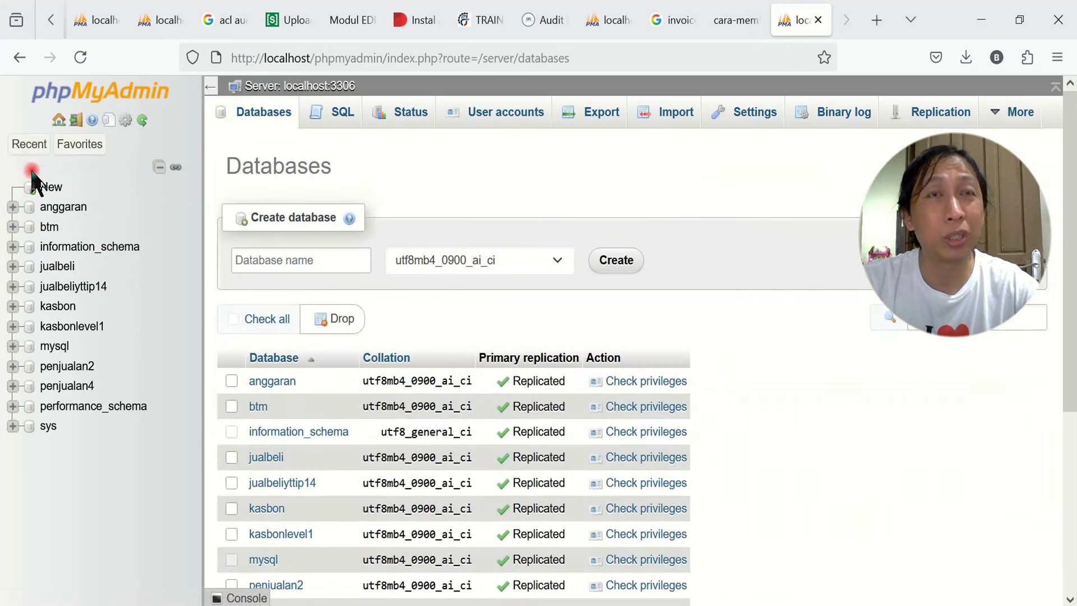
click(274, 257)
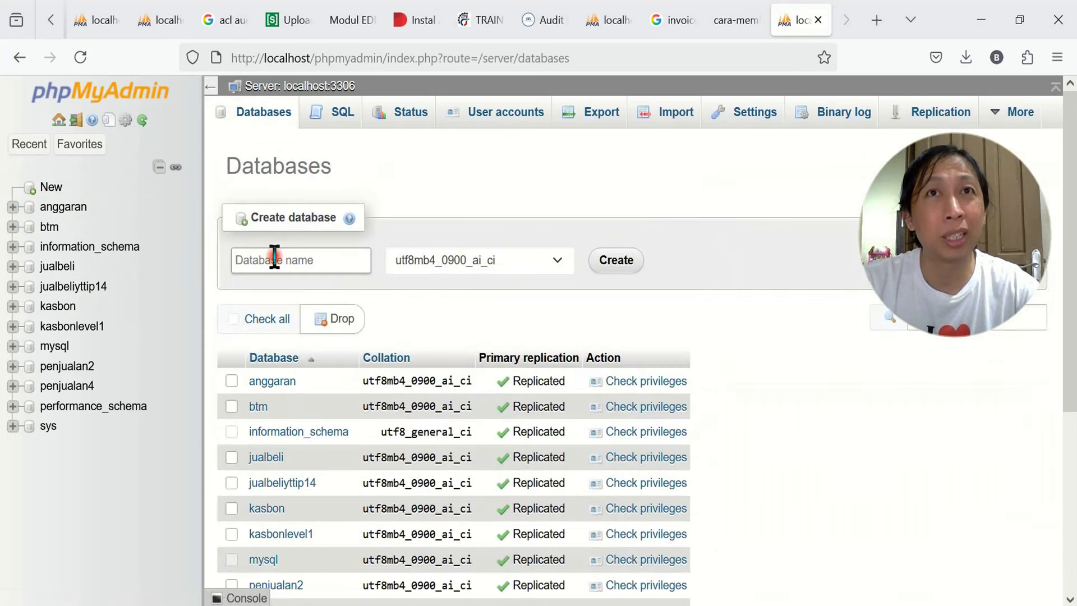
text(Penjualan)
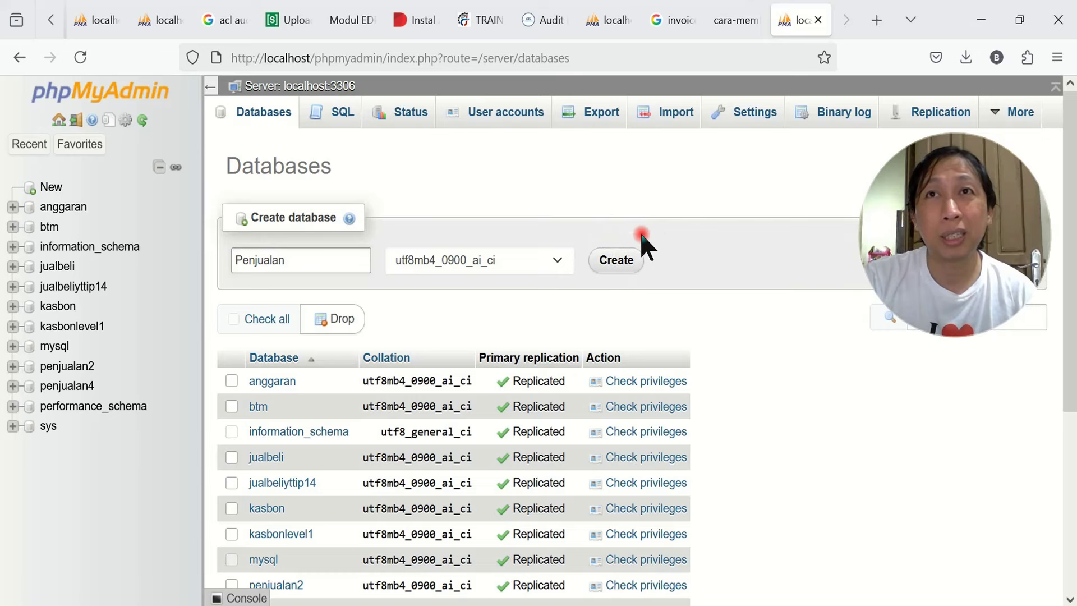
click(624, 262)
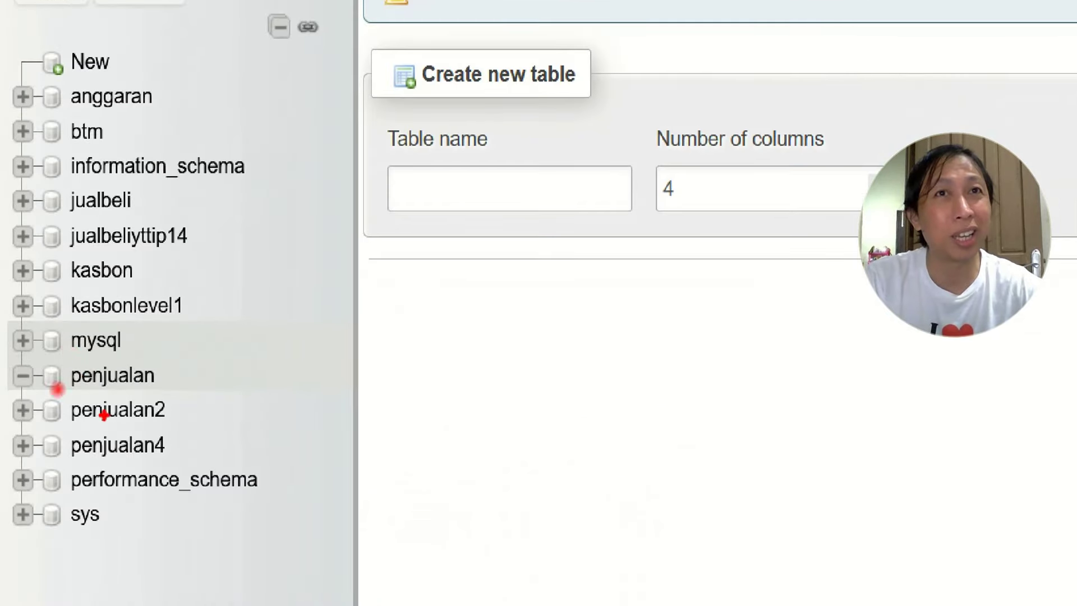
mouse_move(62, 388)
mouse_down()
mouse_move(174, 392)
mouse_move(43, 351)
mouse_move(121, 413)
mouse_up()
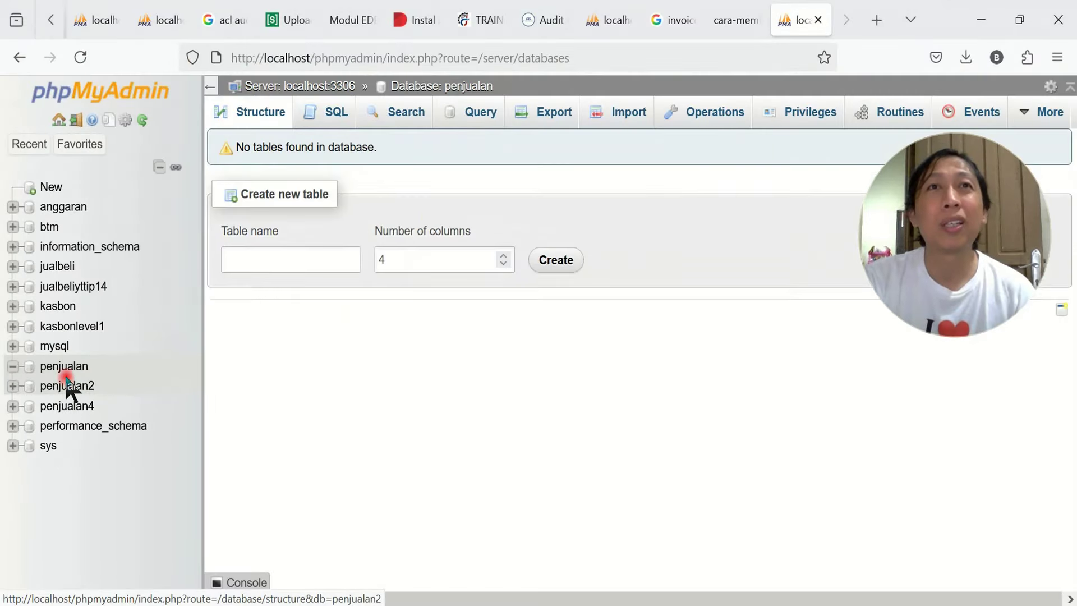
click(63, 367)
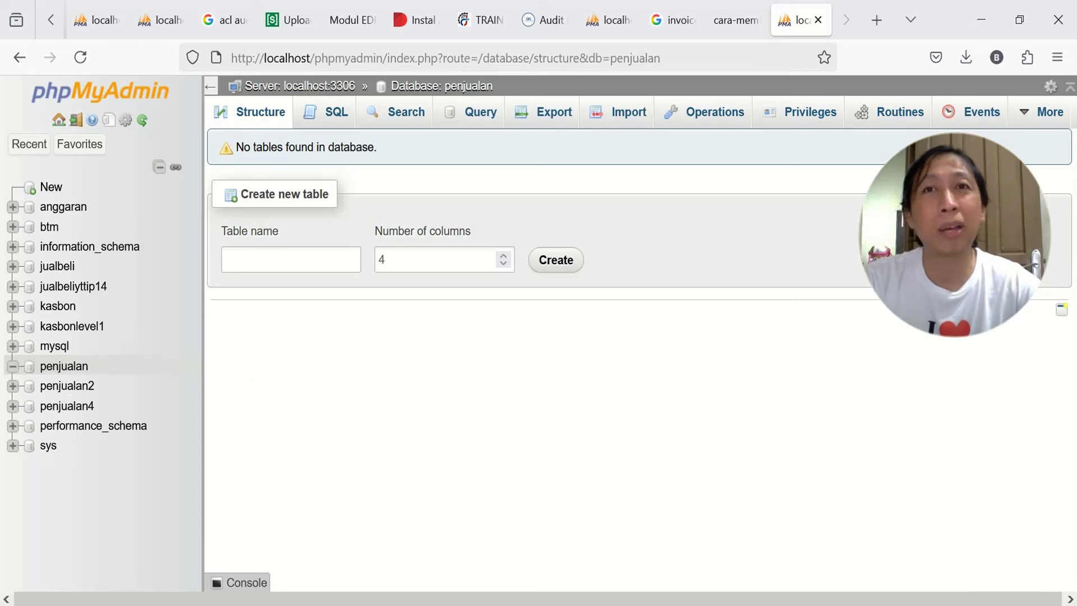
Switch to the GitHub page in Chrome and go up to the root of the ACL-Tip-01-DB-Penjualan repository
click(463, 600)
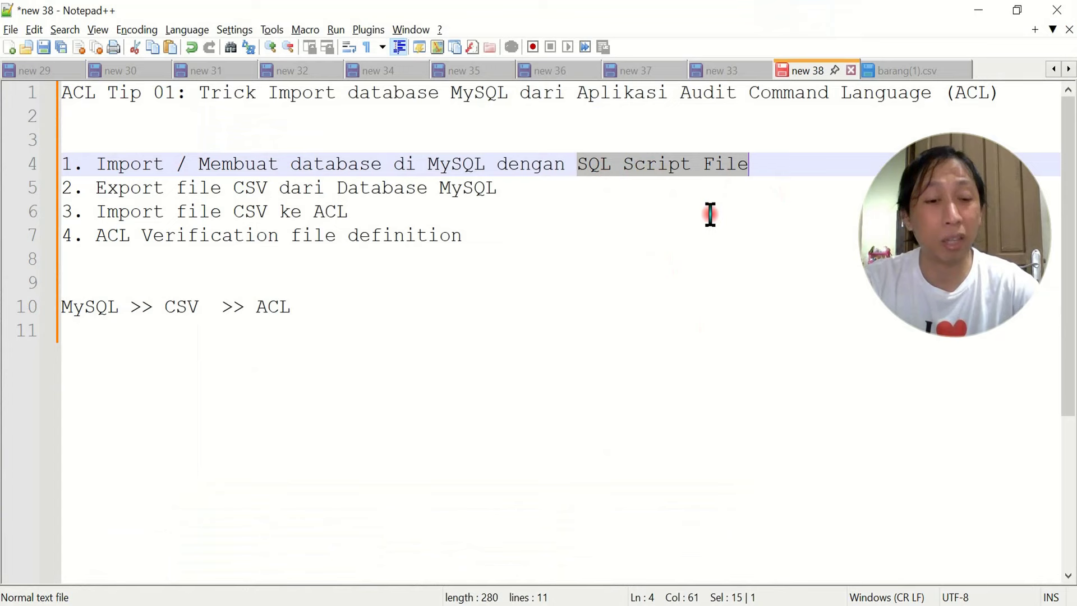
key(alt+Tab)
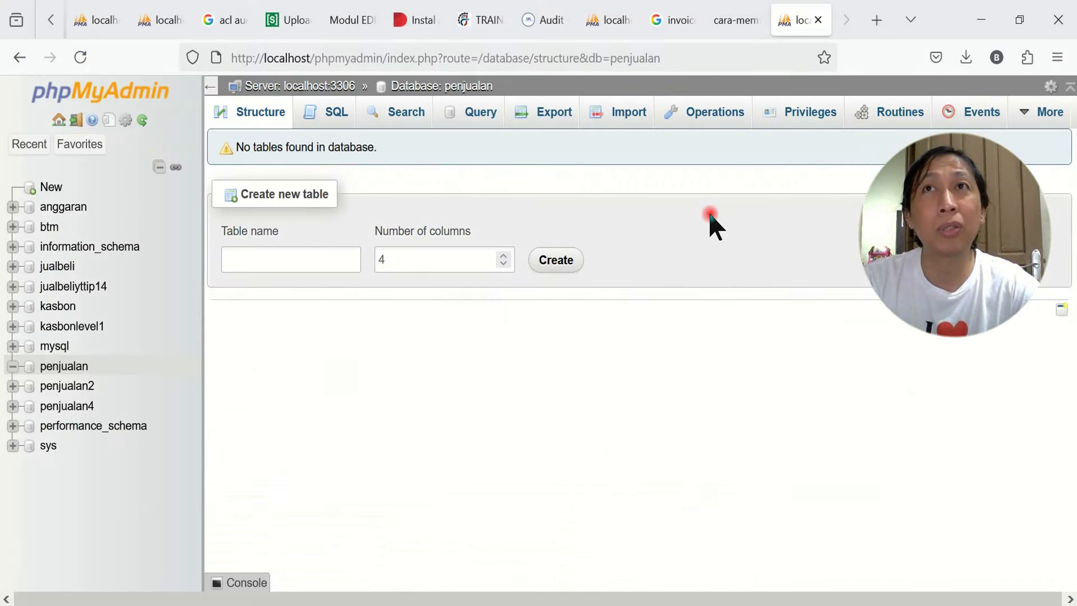
key(alt+Tab)
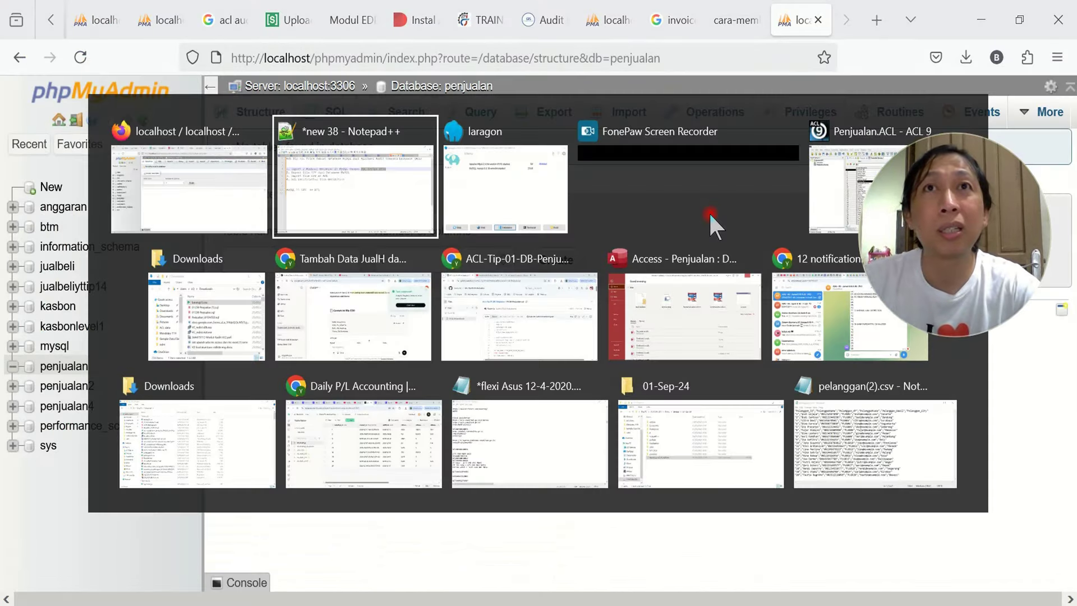
key(alt+Tab)
key(alt+Tab)
key(alt+Tab)
key(alt+Tab)
key(alt+Tab)
key(alt+Tab)
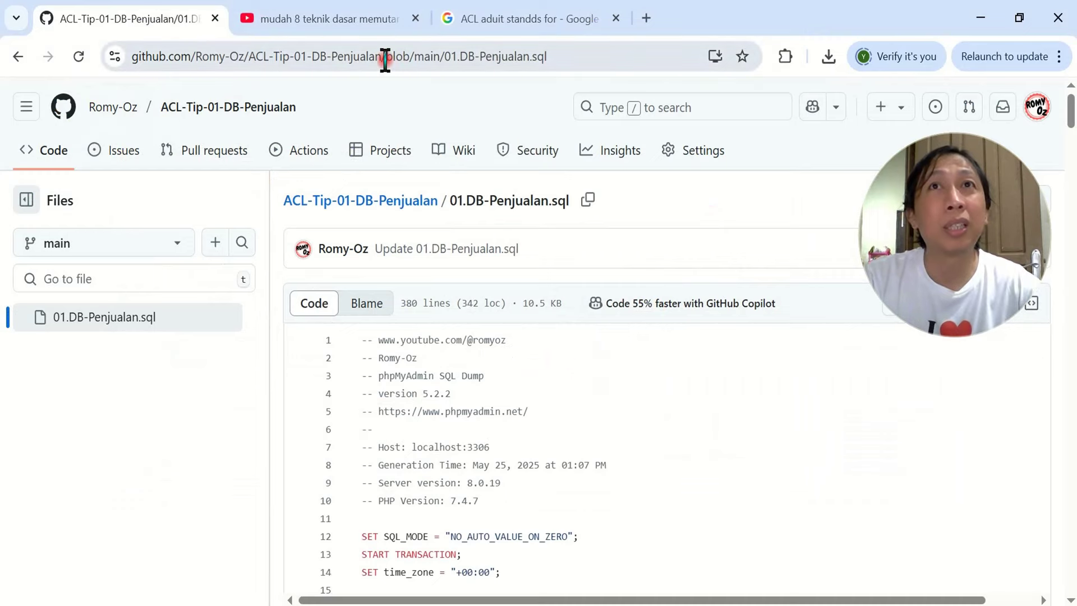
drag(385, 59, 620, 54)
key(BackSpace)
key(Return)
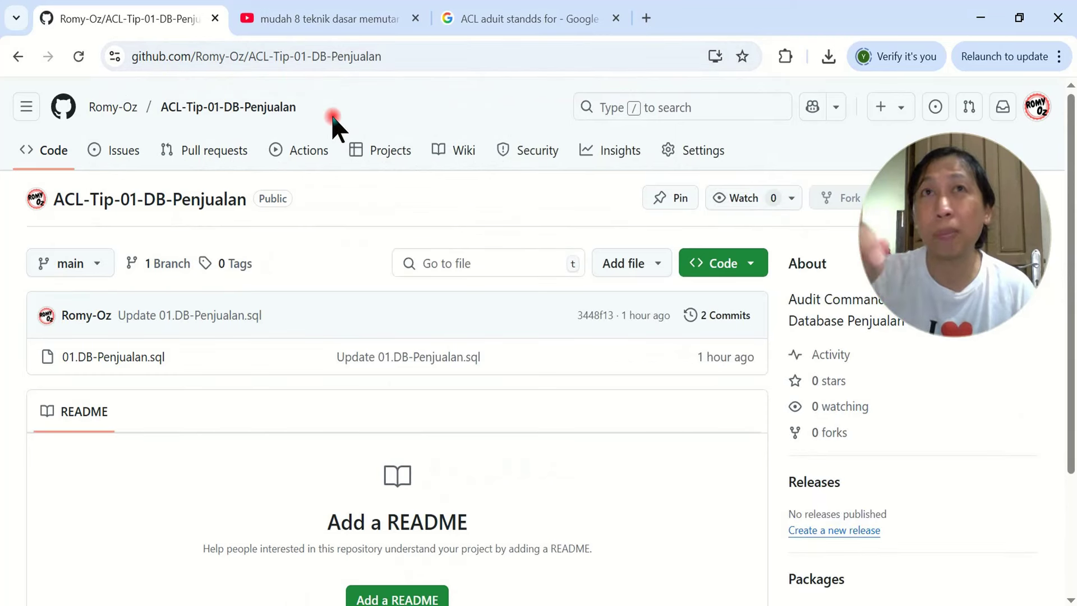
Highlight the repository's web address and point out the 01.DB-Penjualan.sql file in its file list
click(405, 57)
drag(405, 56, 127, 56)
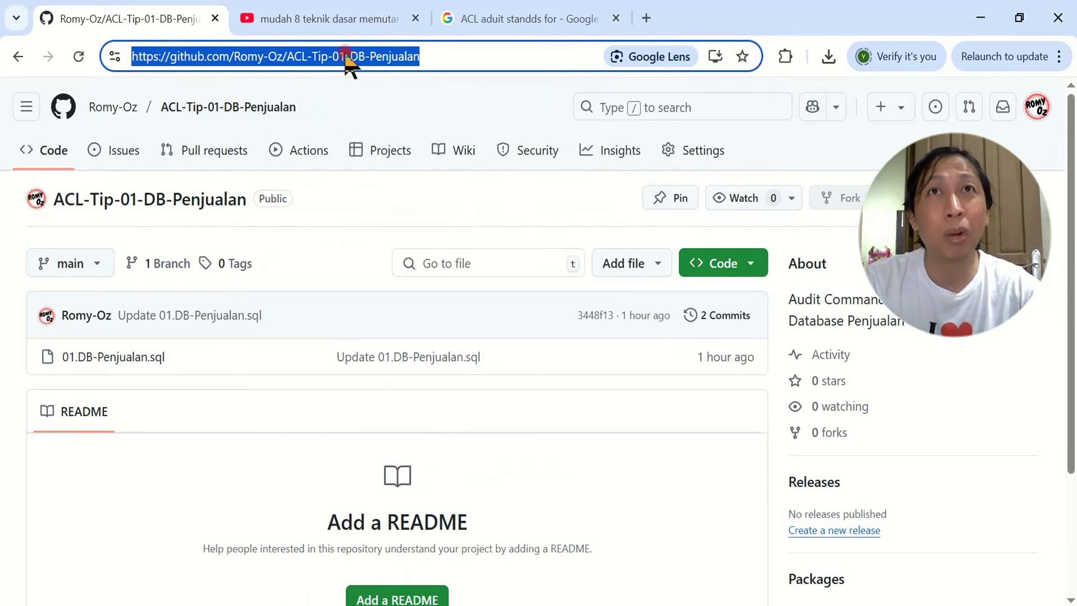
click(453, 55)
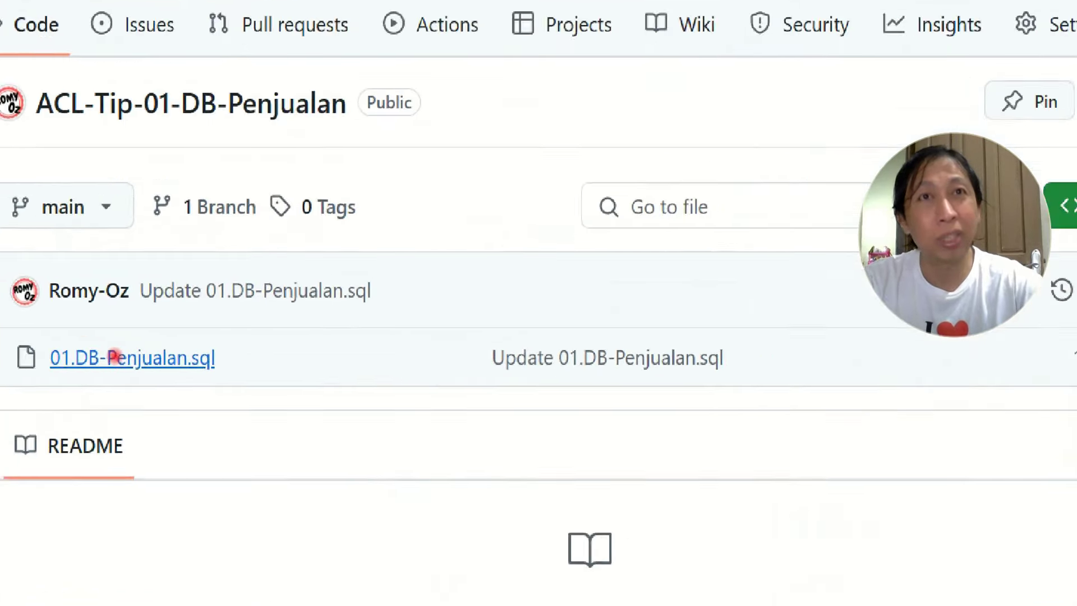
mouse_move(35, 314)
mouse_down()
mouse_move(34, 328)
mouse_move(306, 387)
mouse_move(5, 371)
mouse_up()
key(Escape)
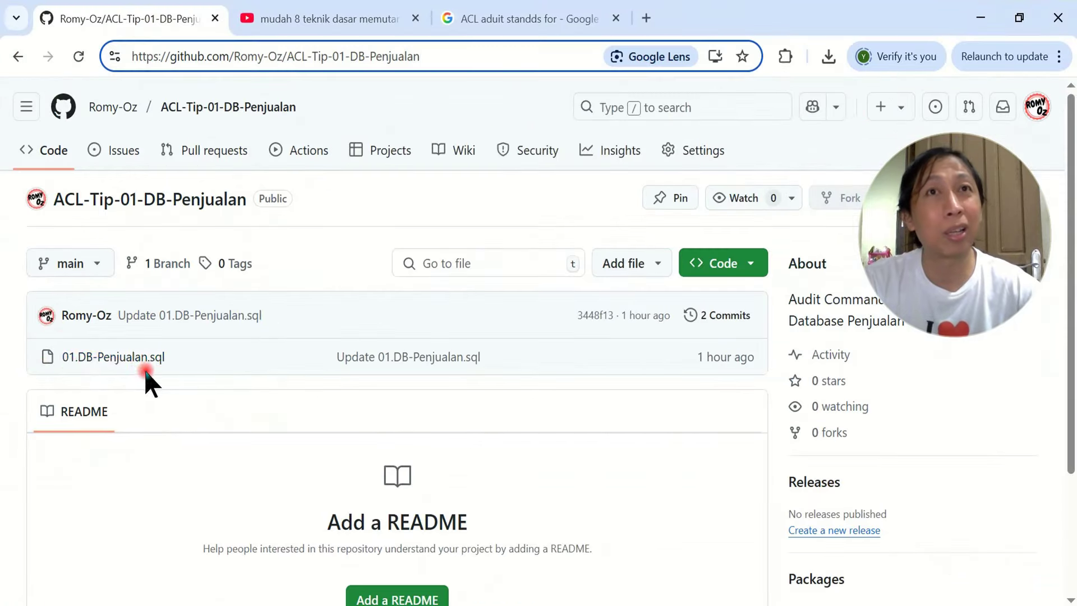
Open 01.DB-Penjualan.sql in the repository, download the raw file, and show the recent download history
click(133, 358)
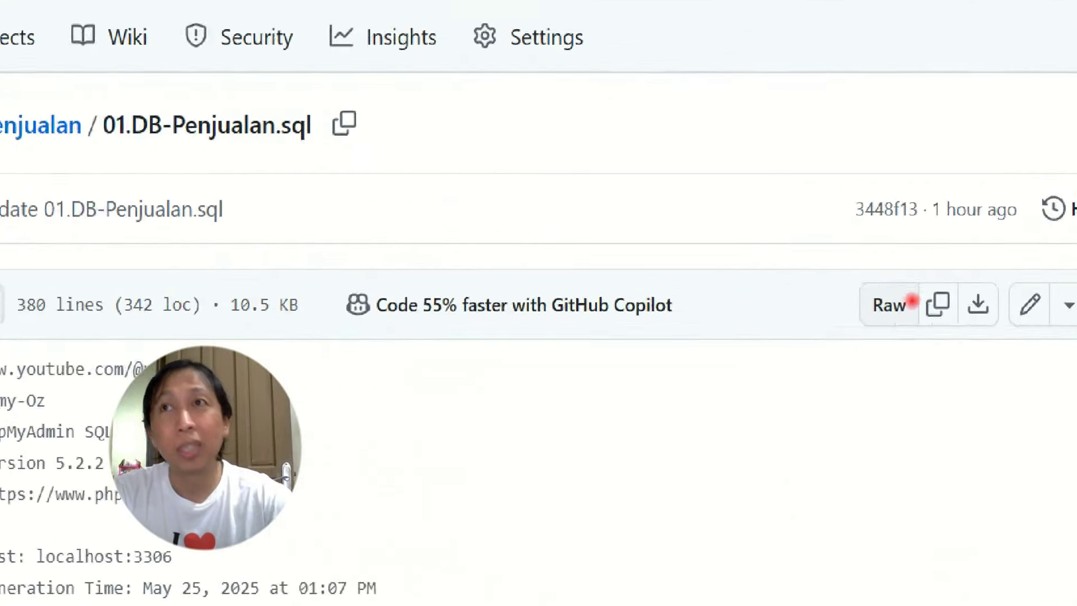
mouse_move(907, 247)
mouse_down()
mouse_move(901, 359)
mouse_move(895, 252)
mouse_up()
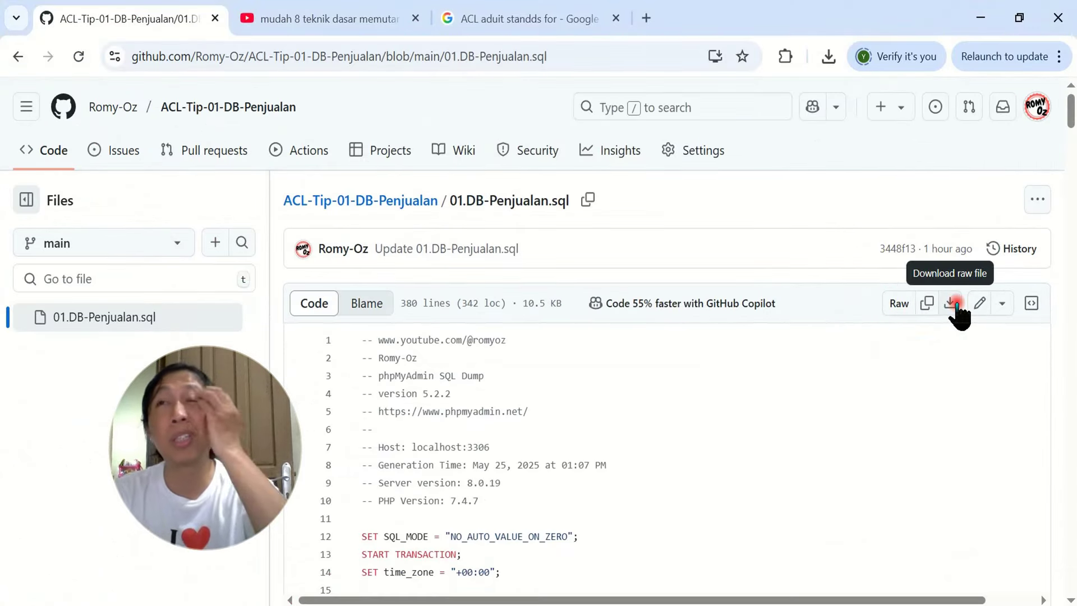
click(953, 306)
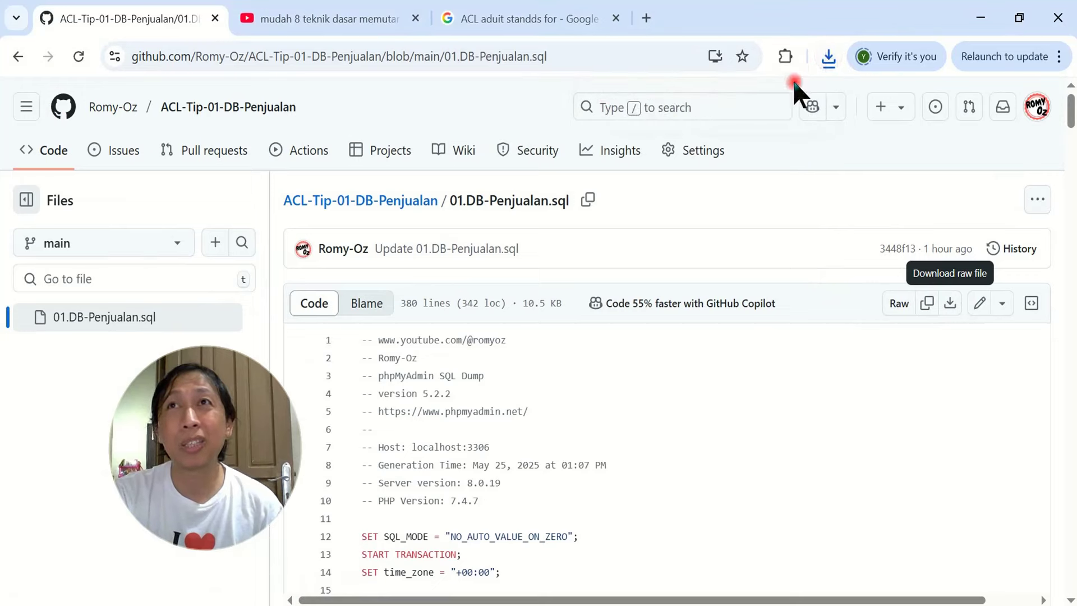
click(829, 57)
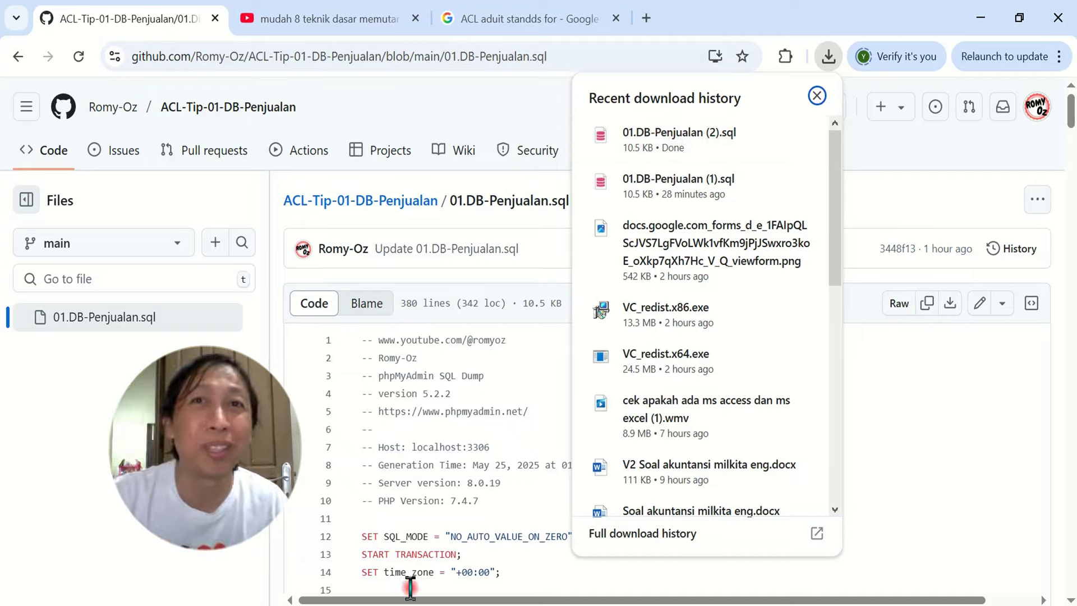
Switch to phpMyAdmin, import 01.DB-Penjualan (2).sql into the penjualan database, and open the database's list of tables
key(alt+Tab)
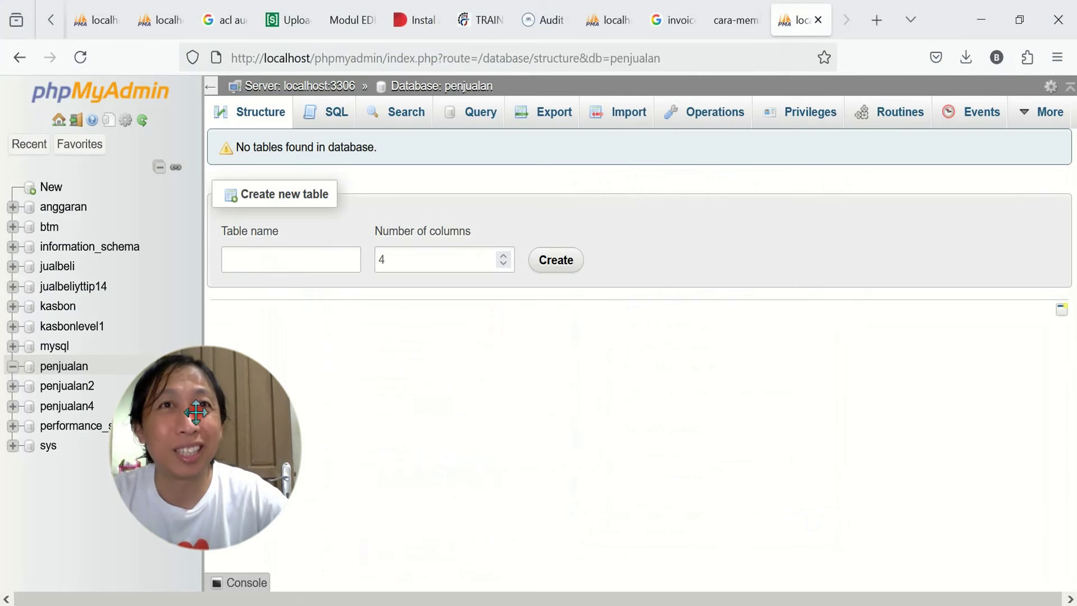
drag(202, 426, 740, 243)
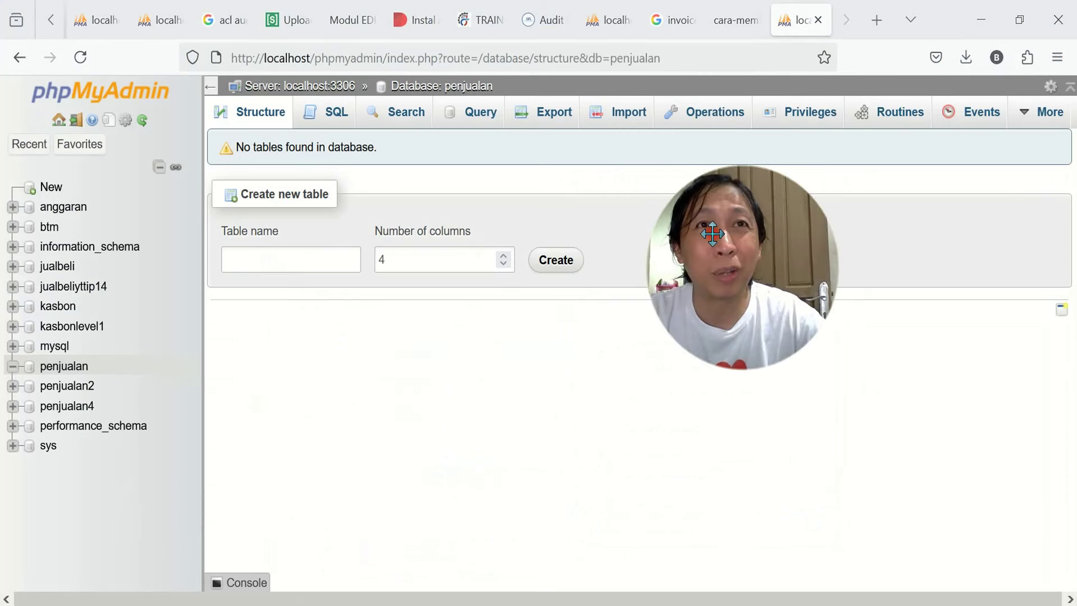
click(65, 369)
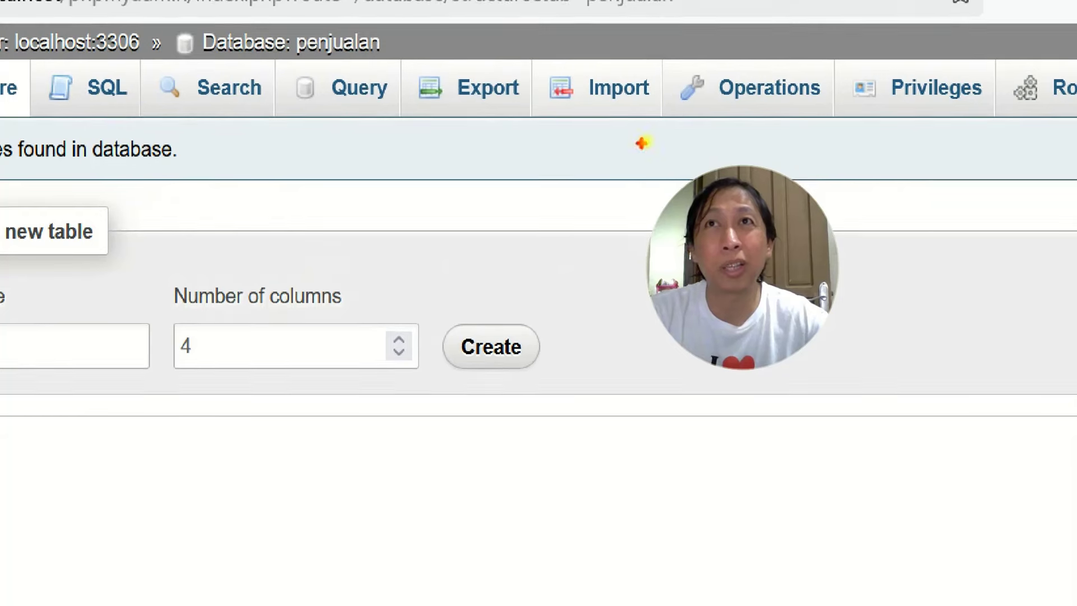
mouse_move(673, 102)
mouse_down()
mouse_move(655, 150)
mouse_move(685, 15)
mouse_up()
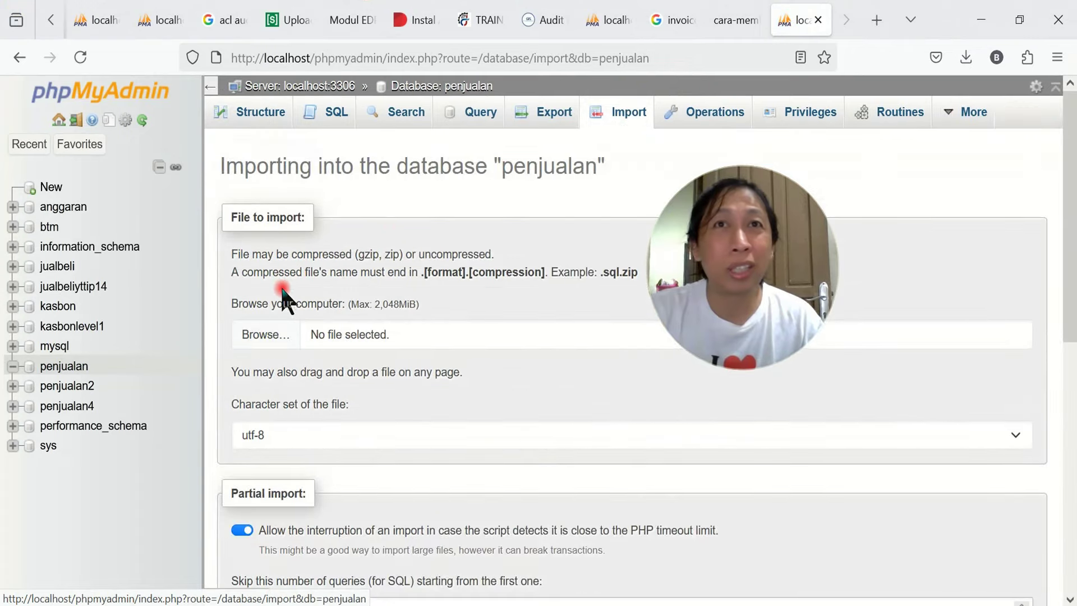
click(275, 330)
double_click(388, 151)
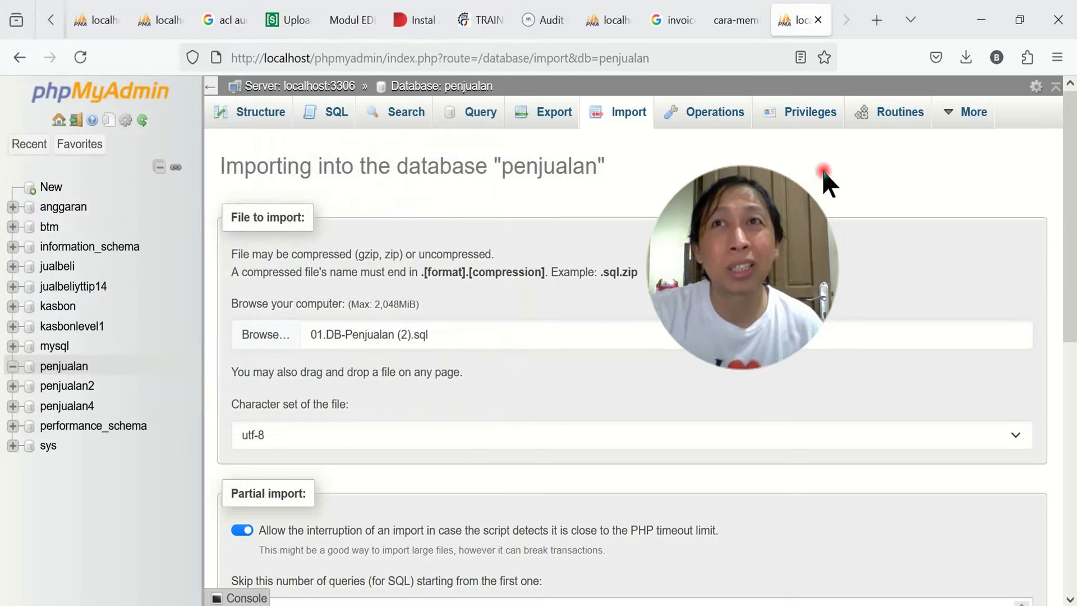
scroll(438, 353, down, 10)
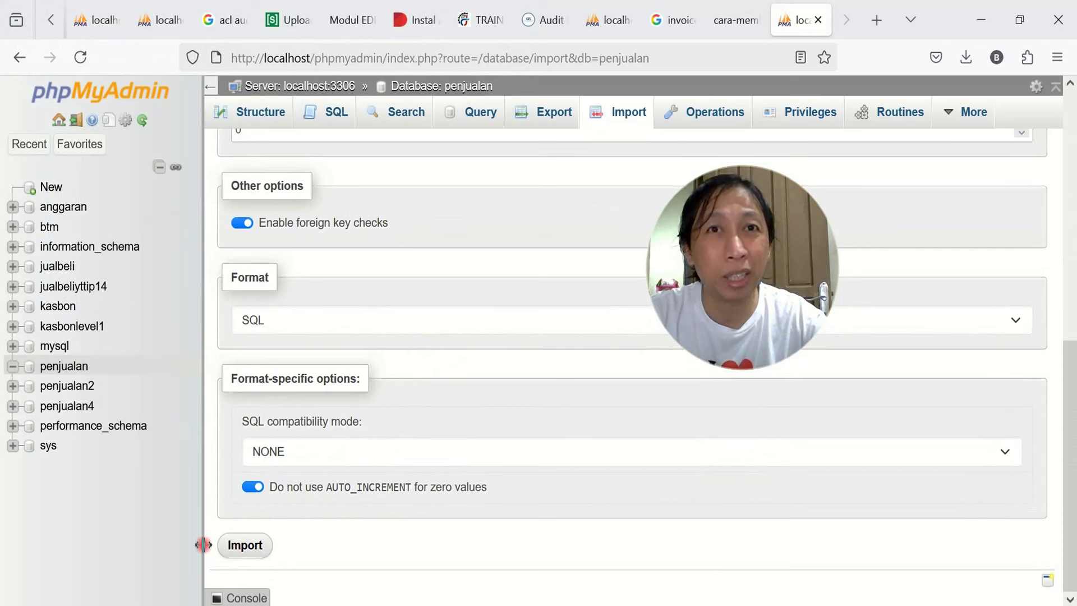
click(245, 547)
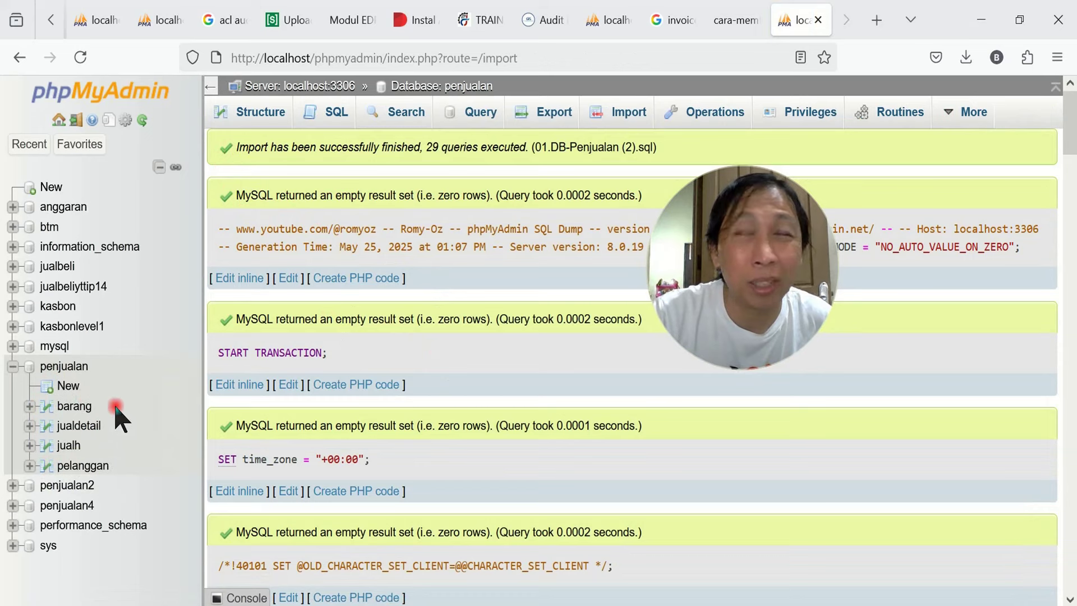
click(83, 366)
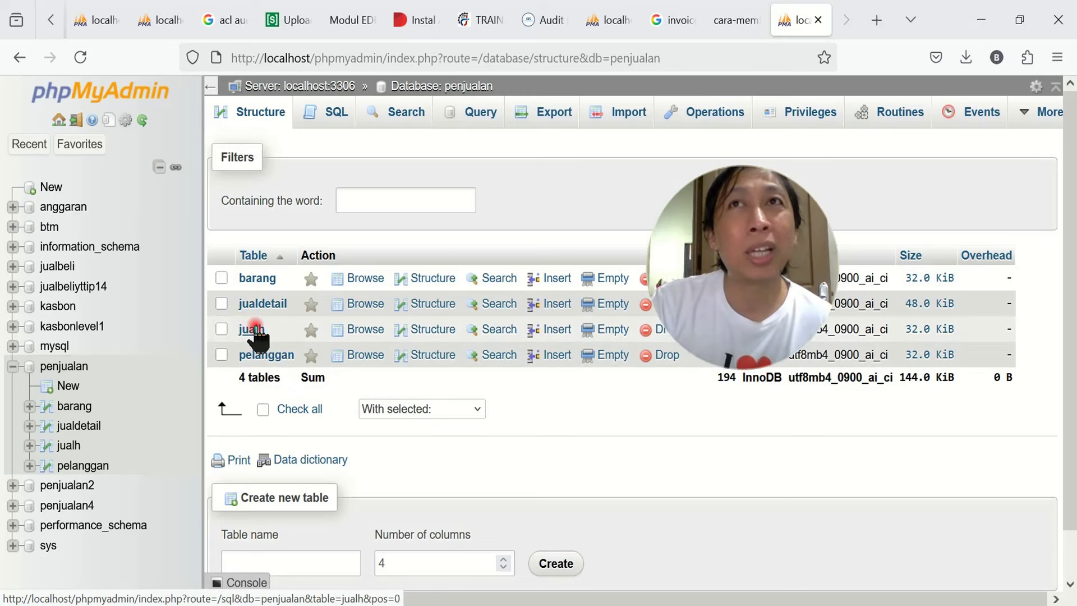
Show the Google image results for "invoice" and view the full-size sample invoice image
click(674, 26)
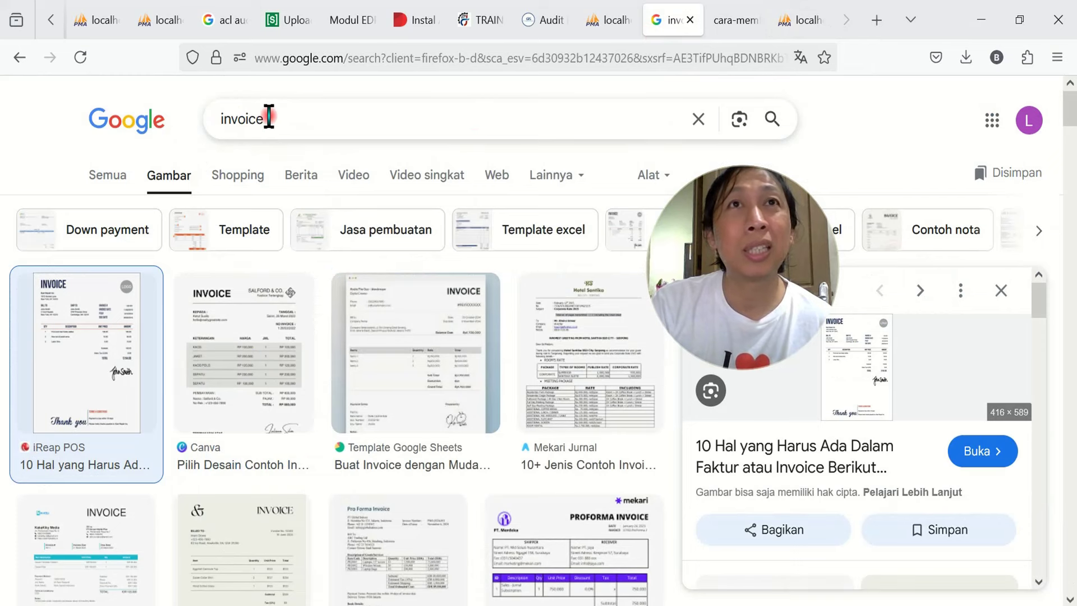
click(303, 119)
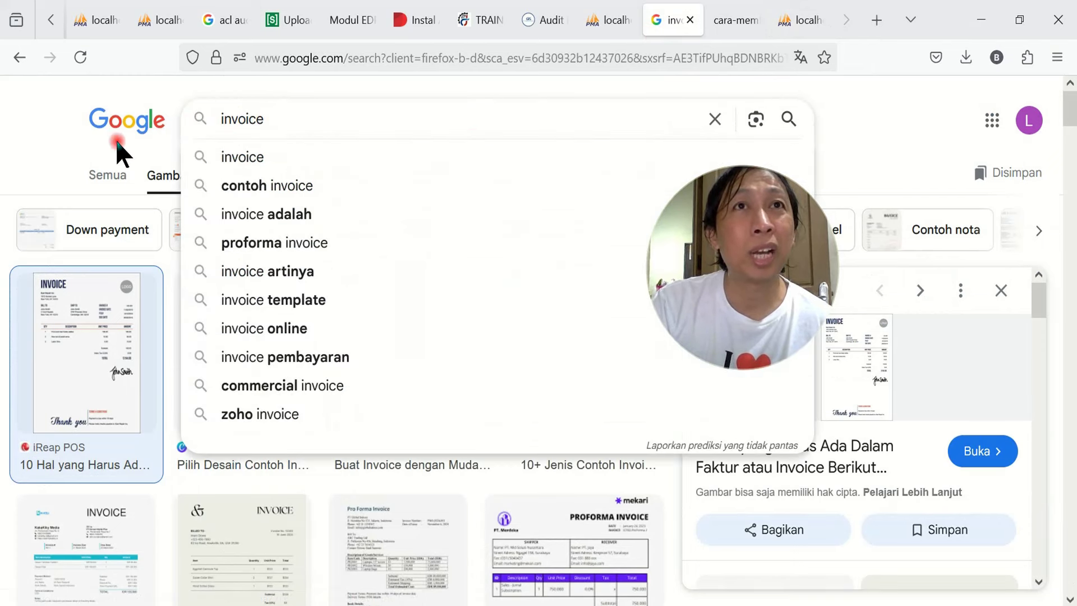
click(41, 135)
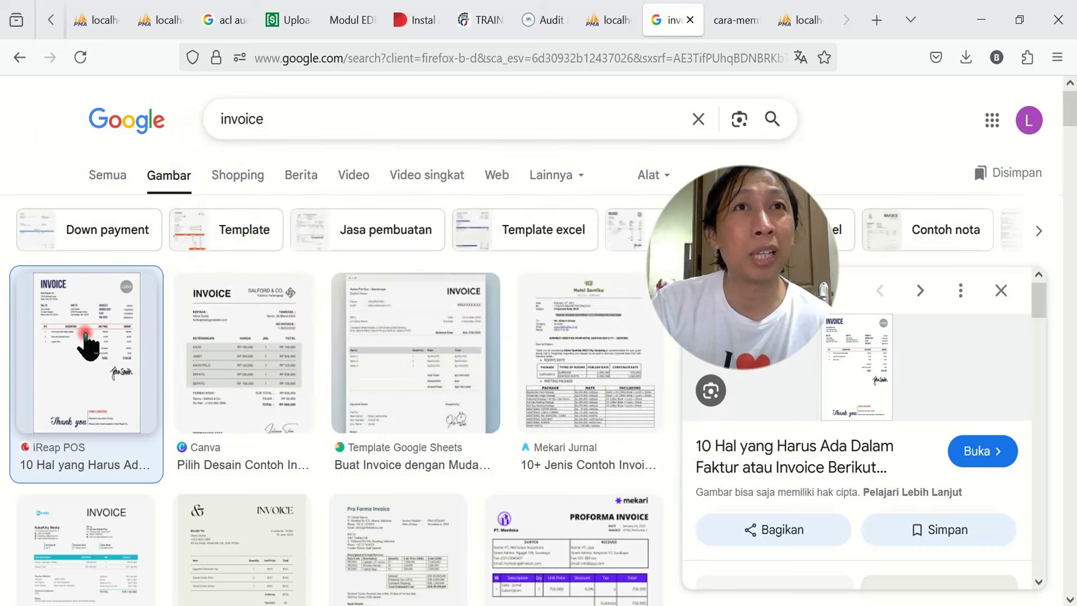
click(744, 25)
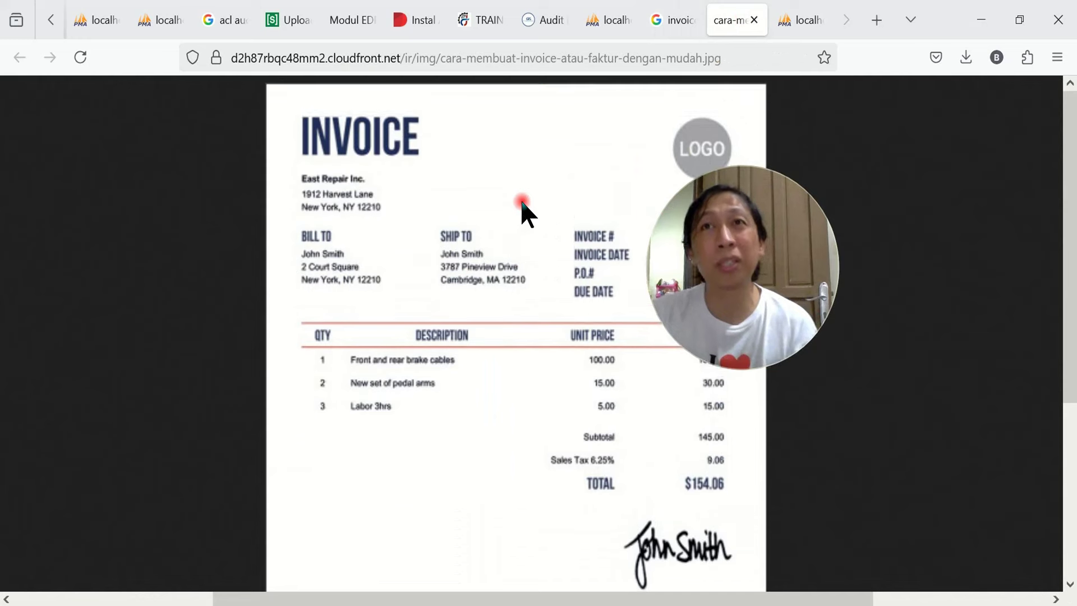
Return to phpMyAdmin and view the rows and the structure of the jualh table in penjualan4
click(610, 20)
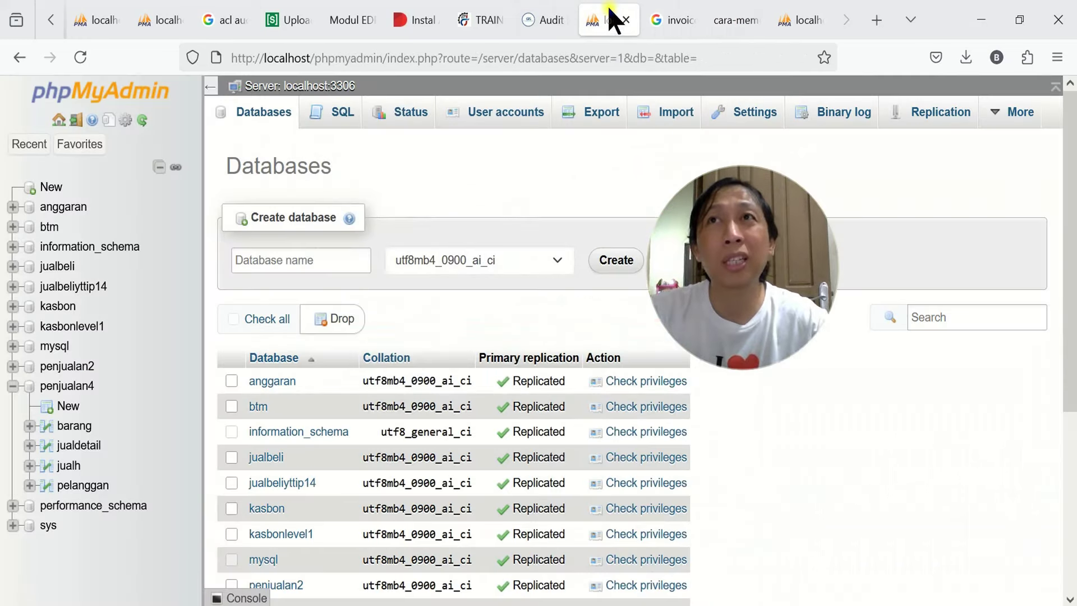
click(72, 469)
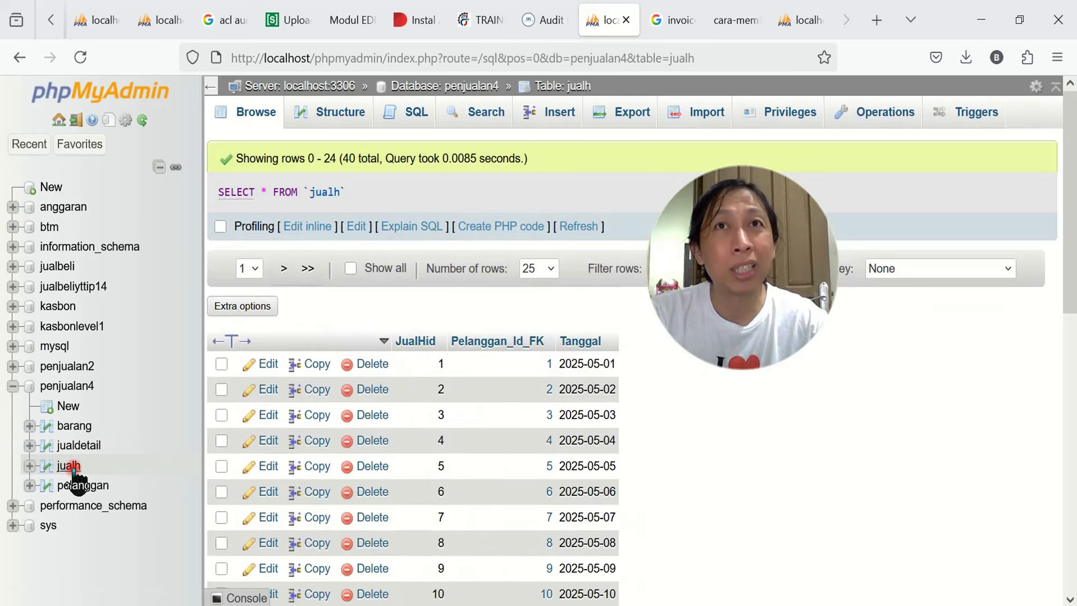
click(335, 115)
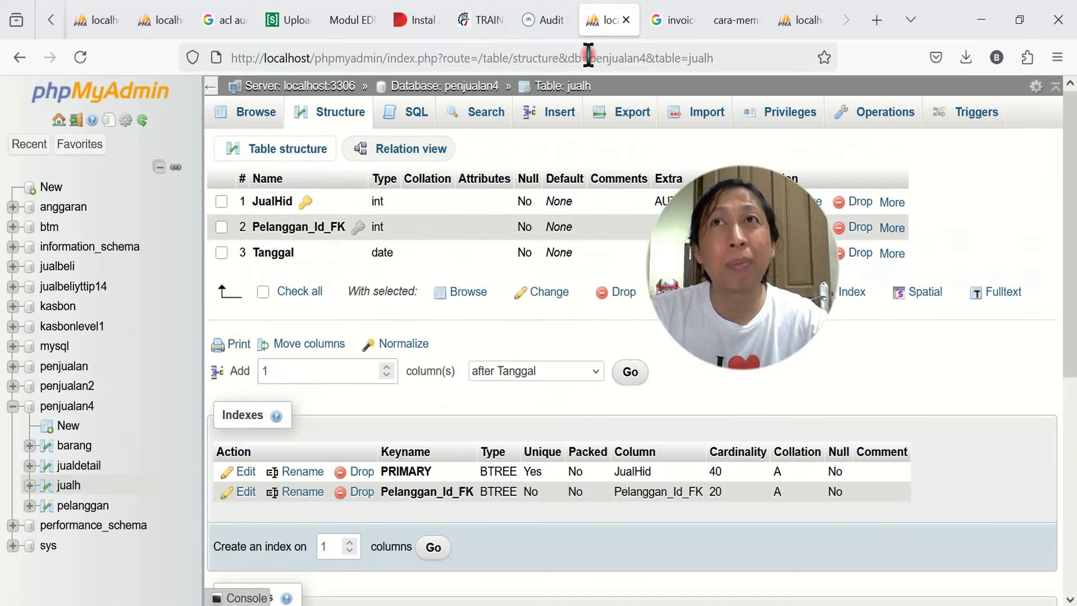
Go back to the sample invoice, circle its header block and its item lines while zoomed in, and leave the markup view
click(728, 18)
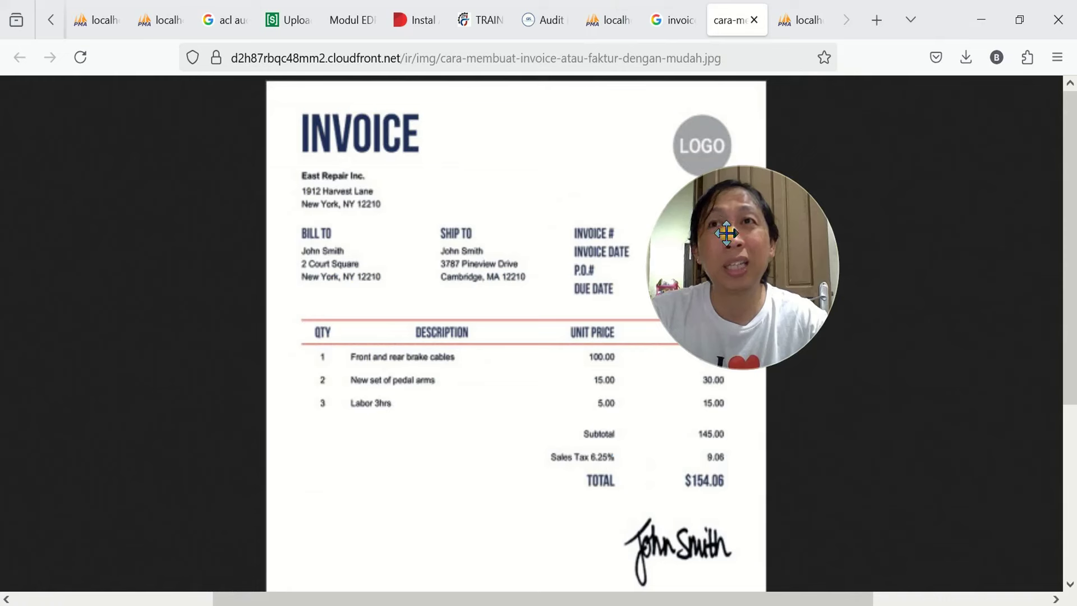
drag(667, 210, 937, 220)
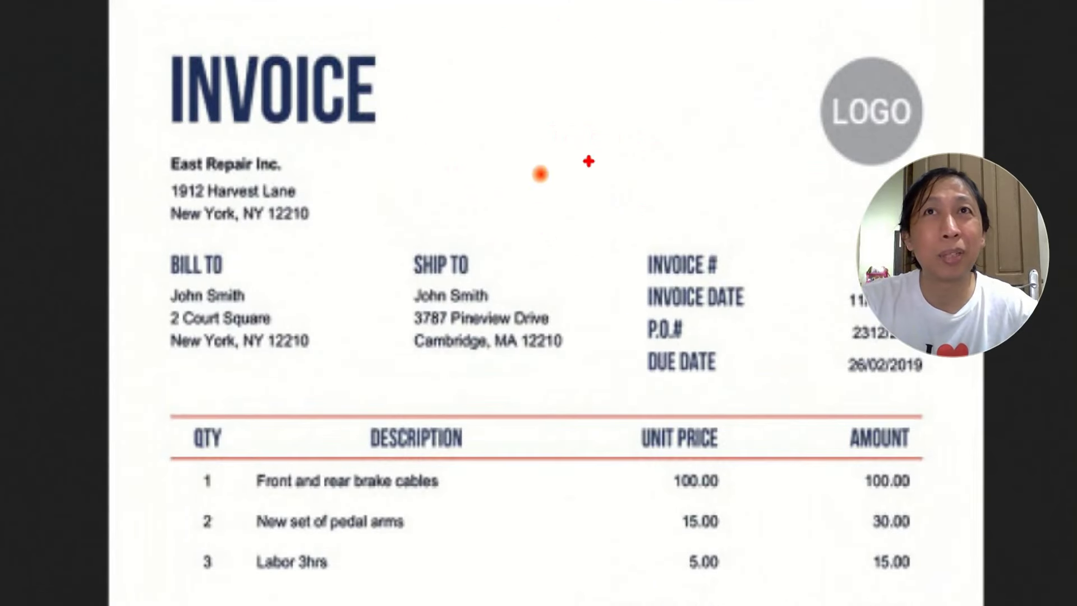
mouse_move(580, 136)
mouse_down()
mouse_move(168, 106)
mouse_move(96, 325)
mouse_move(249, 397)
mouse_move(769, 455)
mouse_move(1054, 415)
mouse_move(802, 163)
mouse_move(465, 108)
mouse_up()
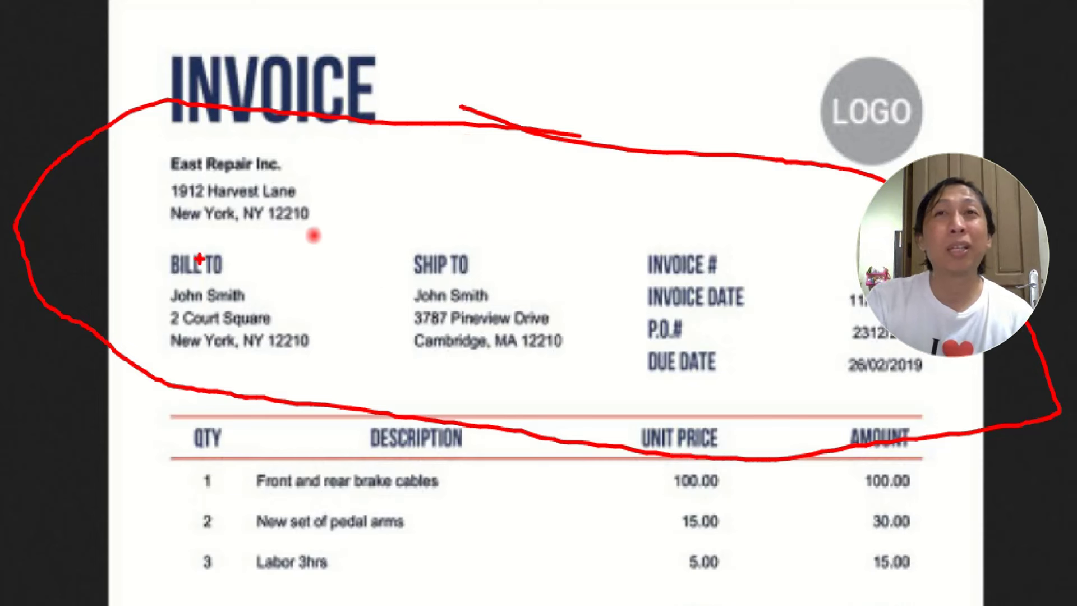
mouse_move(430, 197)
mouse_down()
mouse_move(522, 249)
mouse_move(619, 192)
mouse_up()
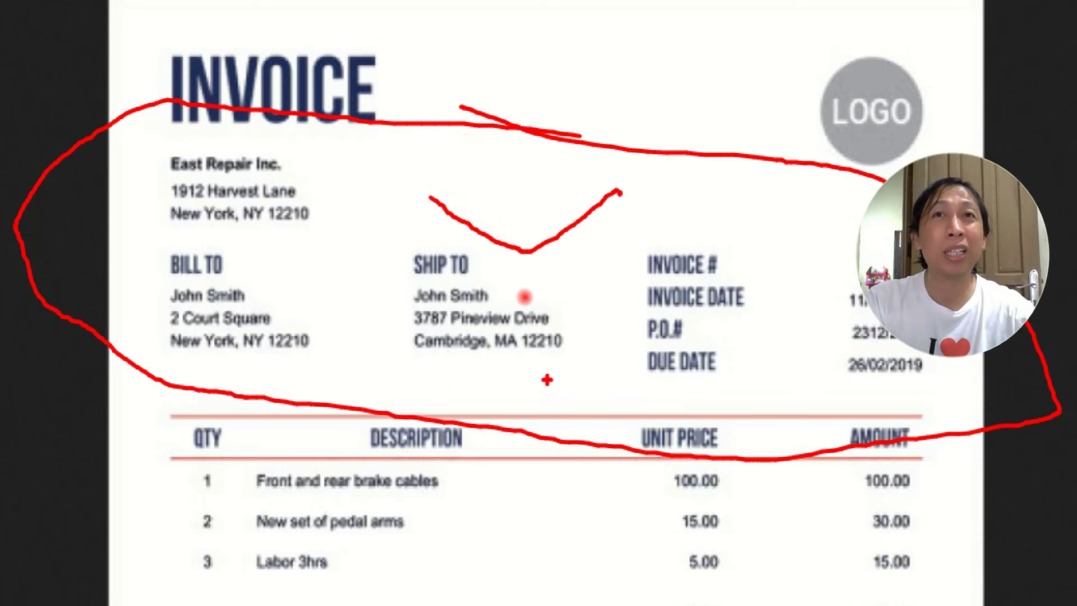
mouse_move(473, 465)
mouse_down()
mouse_move(214, 446)
mouse_move(524, 581)
mouse_move(616, 604)
mouse_up()
mouse_move(1047, 604)
mouse_down()
mouse_move(1038, 585)
mouse_move(742, 499)
mouse_move(428, 463)
mouse_up()
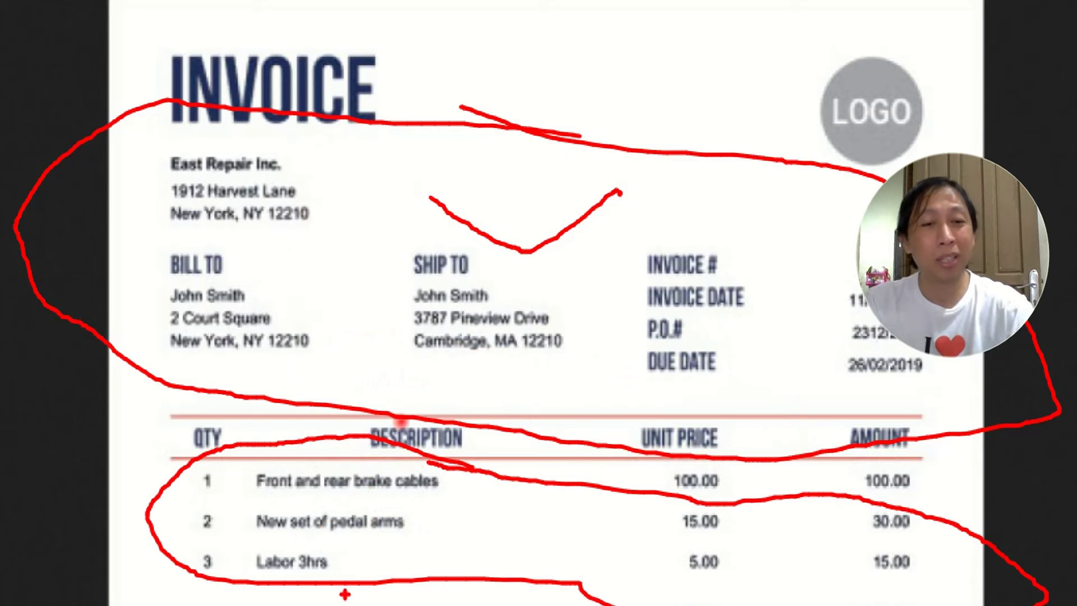
key(Escape)
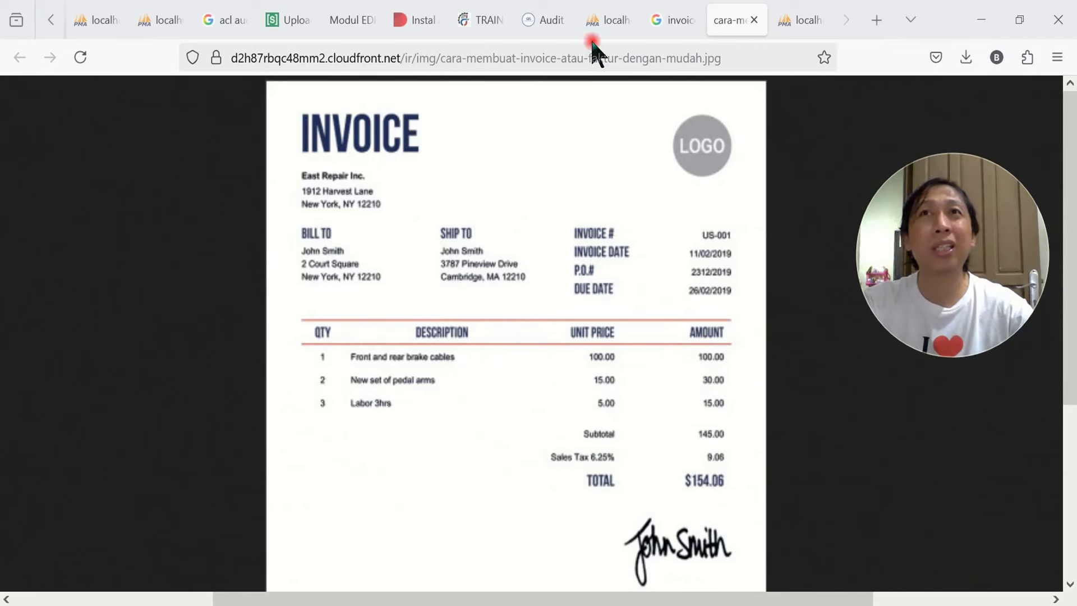
Return to phpMyAdmin and browse the rows of the jualdetail table in penjualan4
click(592, 20)
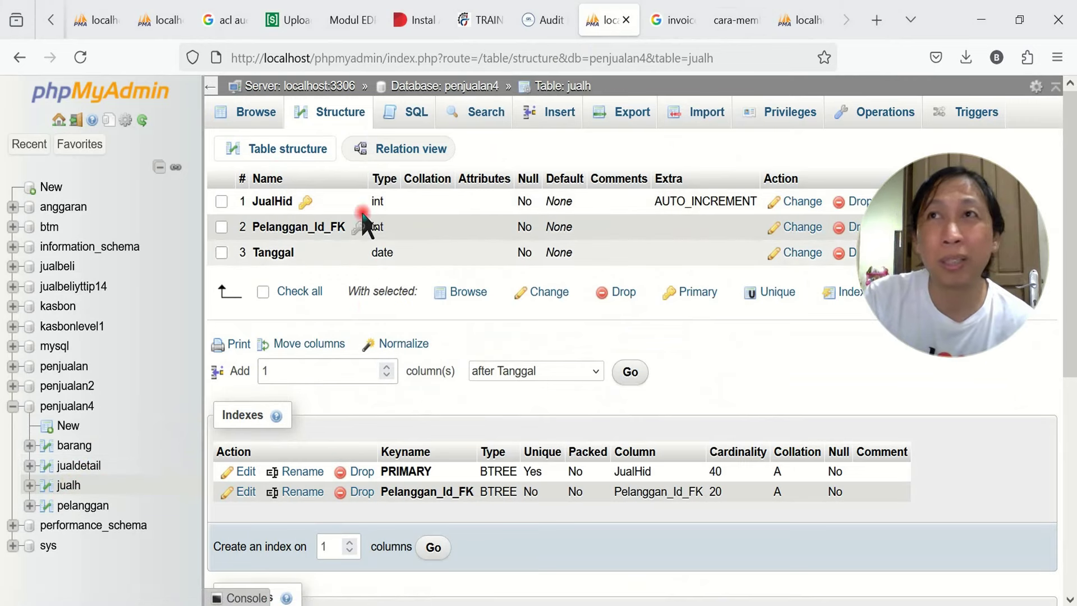
click(75, 471)
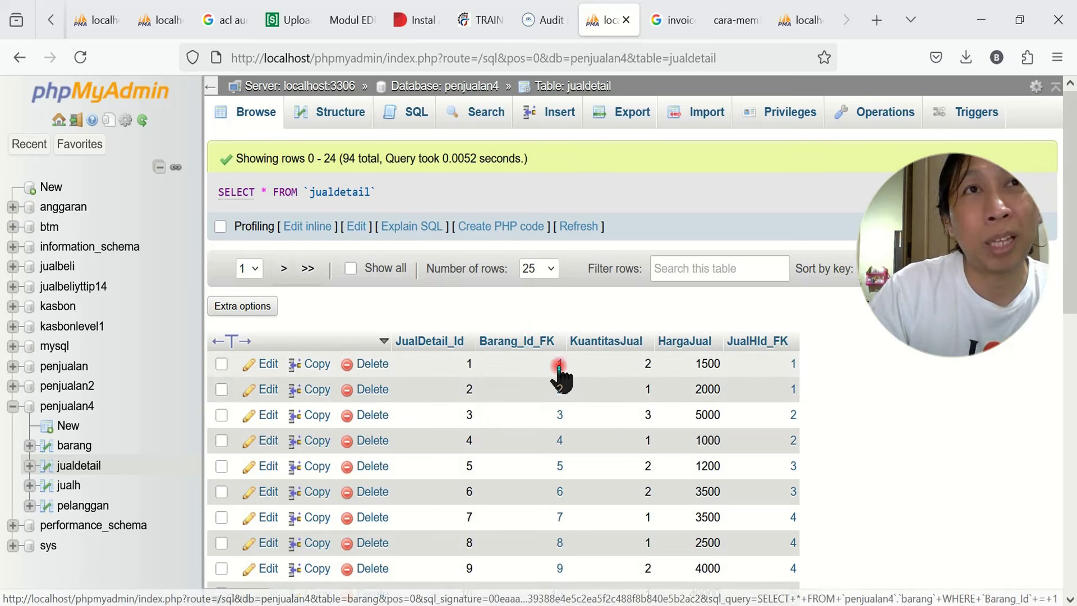
View the barang rows and the penjualan4 table list, and compare them with the sample invoice image
click(82, 446)
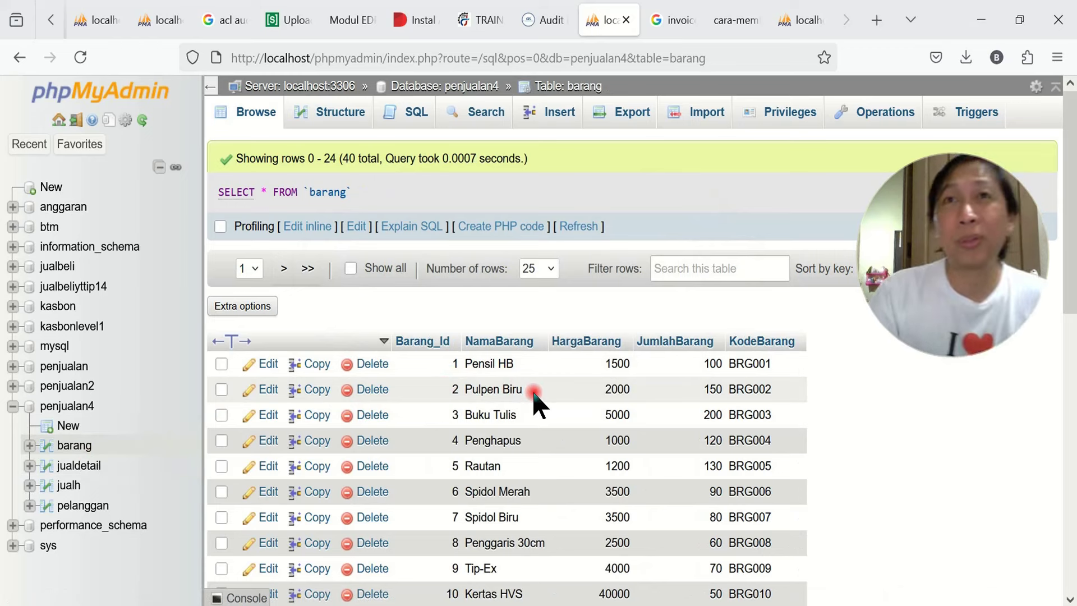
click(67, 406)
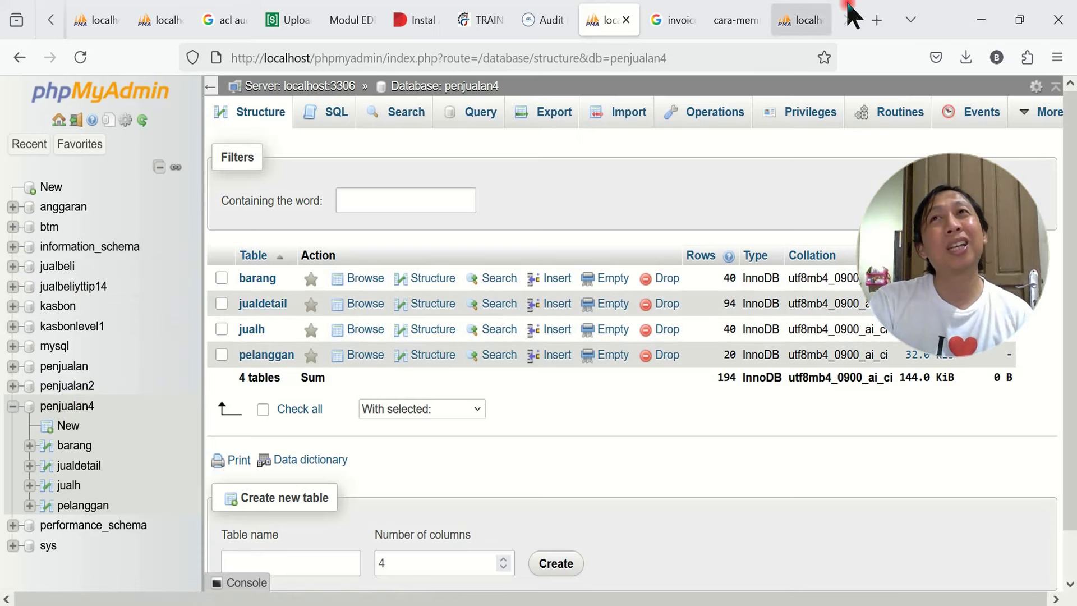
click(744, 21)
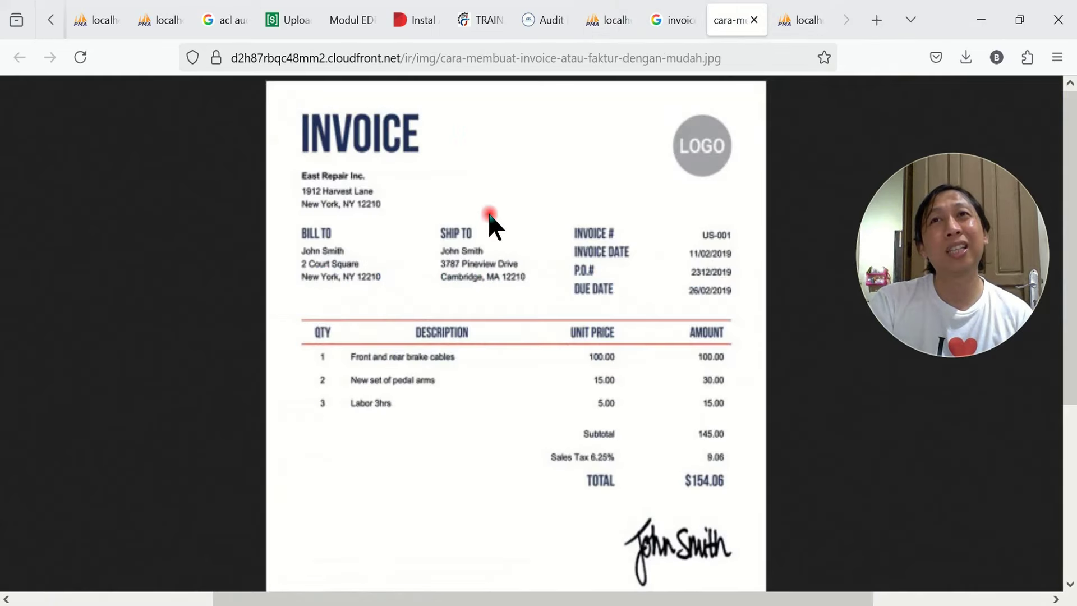
Return to phpMyAdmin and browse the first page of rows of the jualh table in penjualan4
click(606, 23)
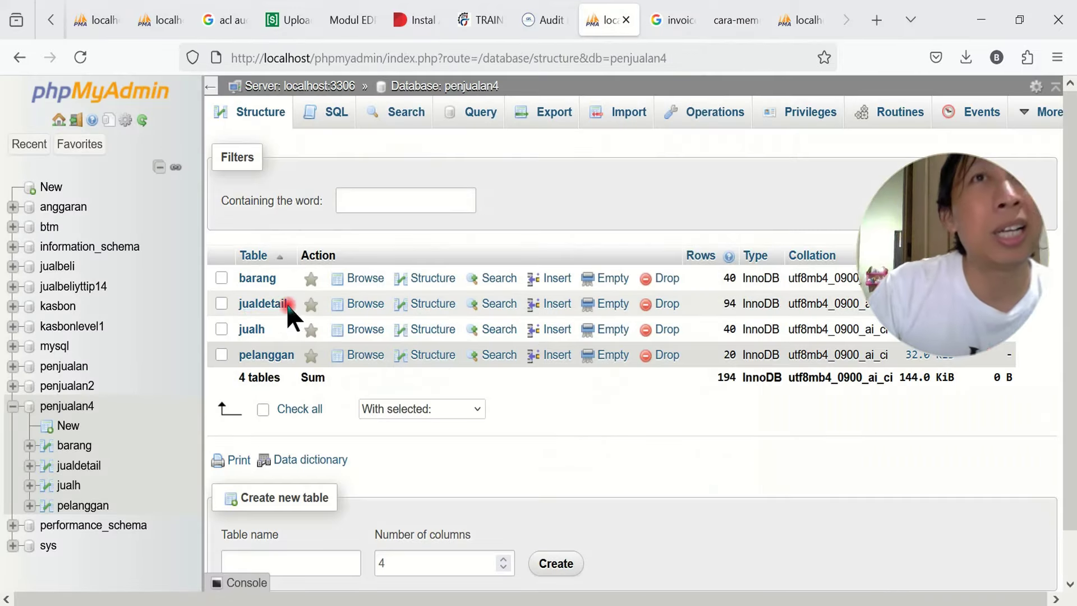
click(364, 330)
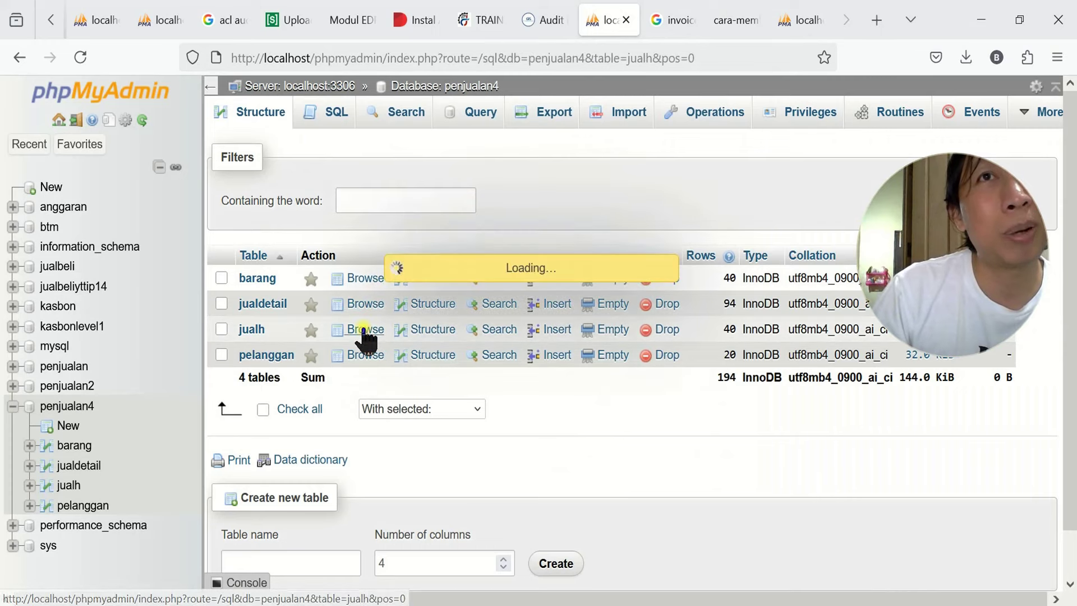
scroll(446, 439, down, 5)
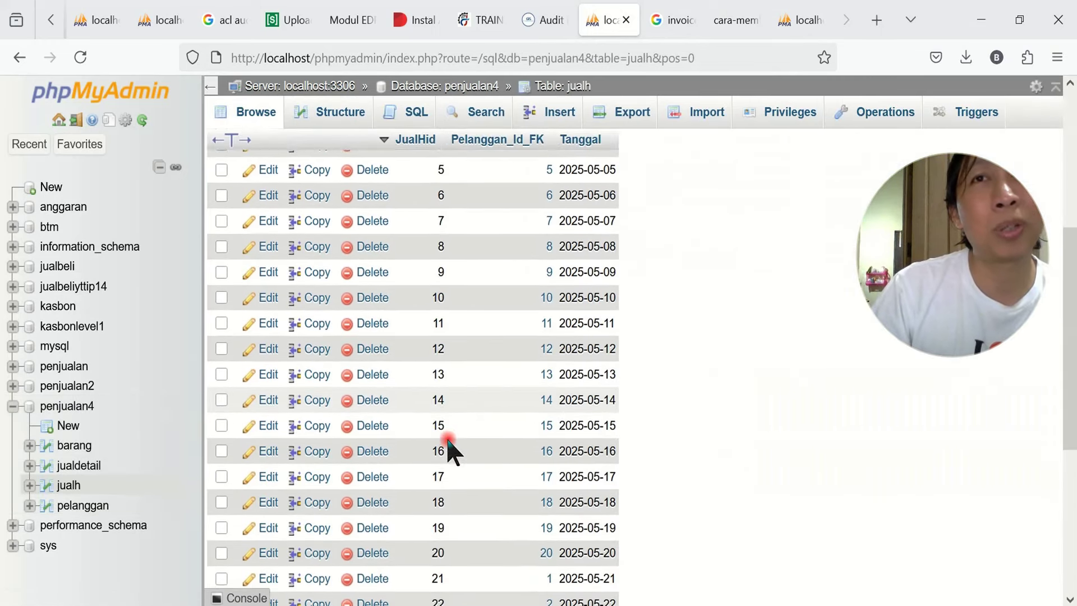
scroll(449, 448, down, 5)
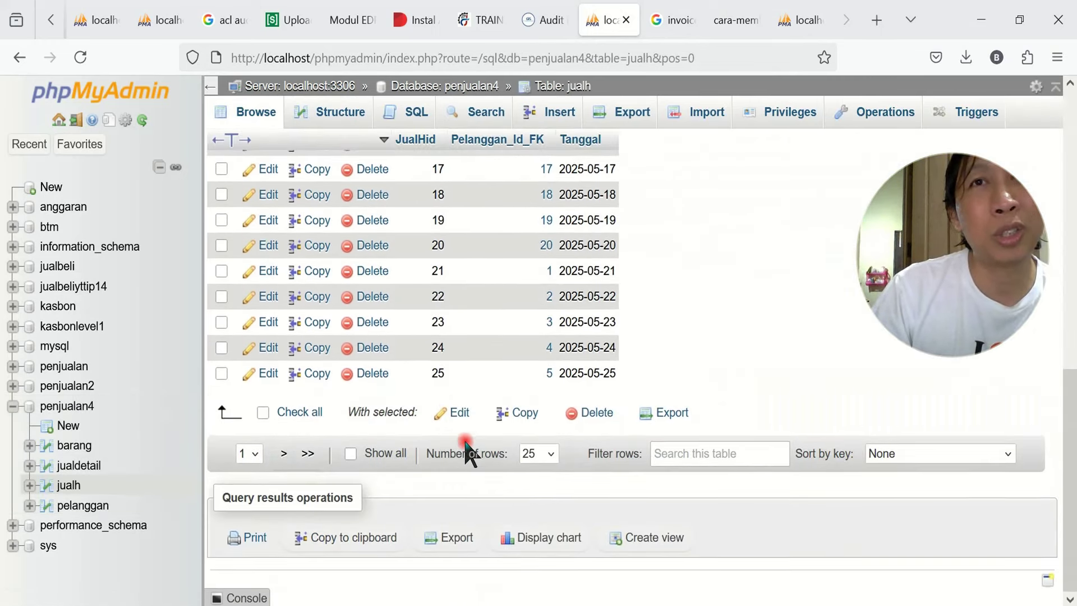
Show 250 rows per page for the jualh table and look through all its records
click(555, 457)
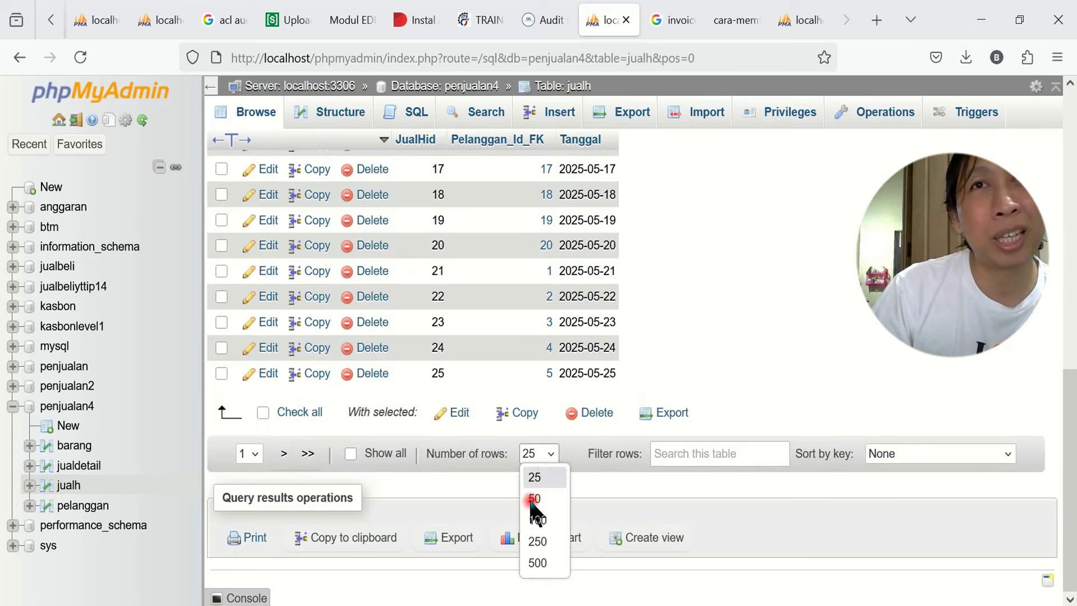
click(537, 542)
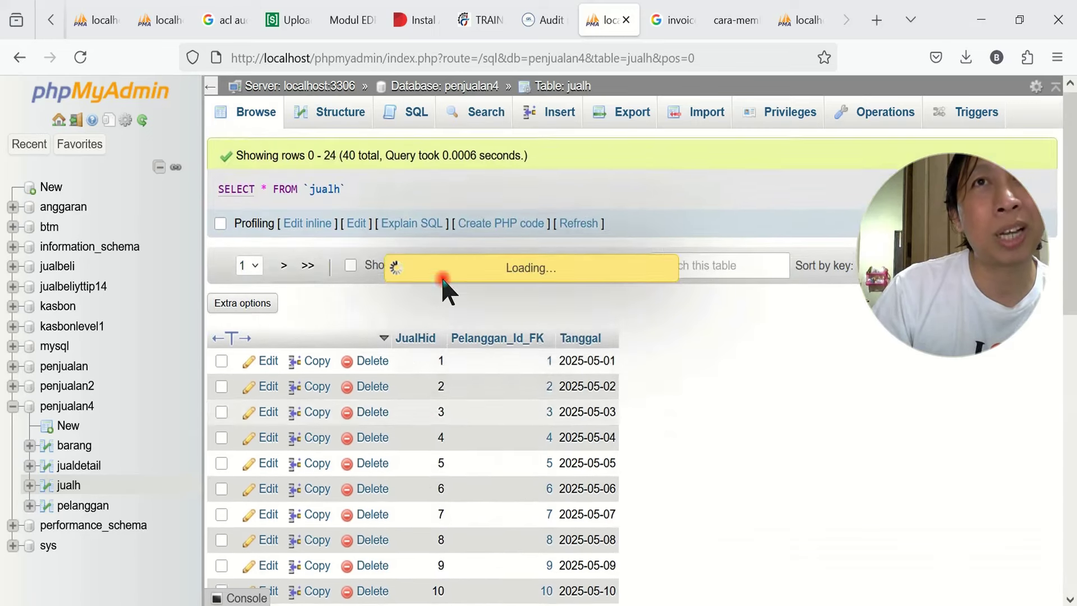
scroll(448, 421, down, 3)
scroll(451, 421, down, 10)
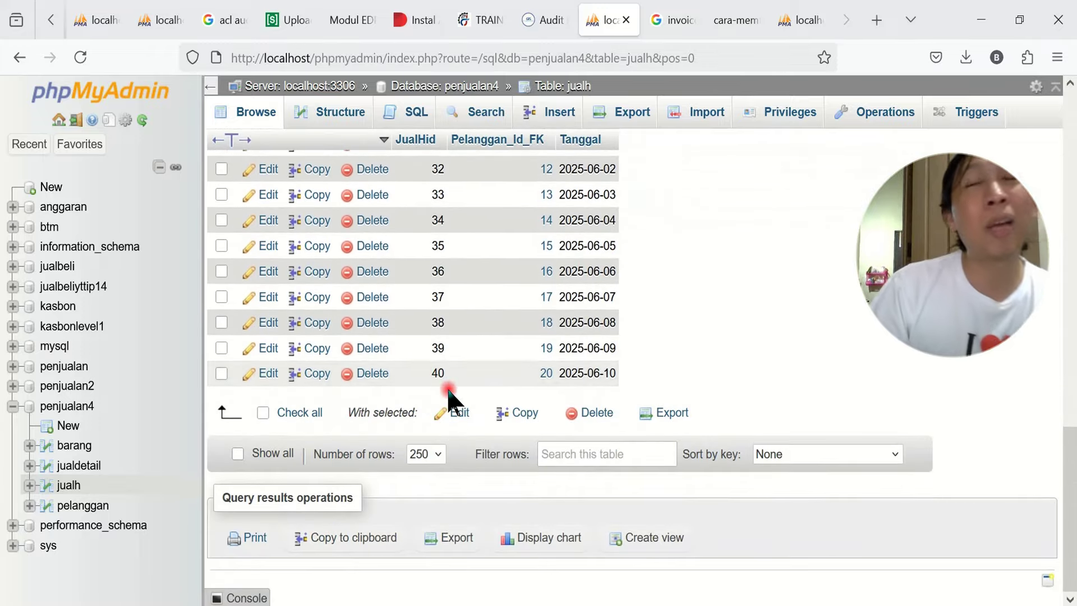
scroll(492, 257, up, 10)
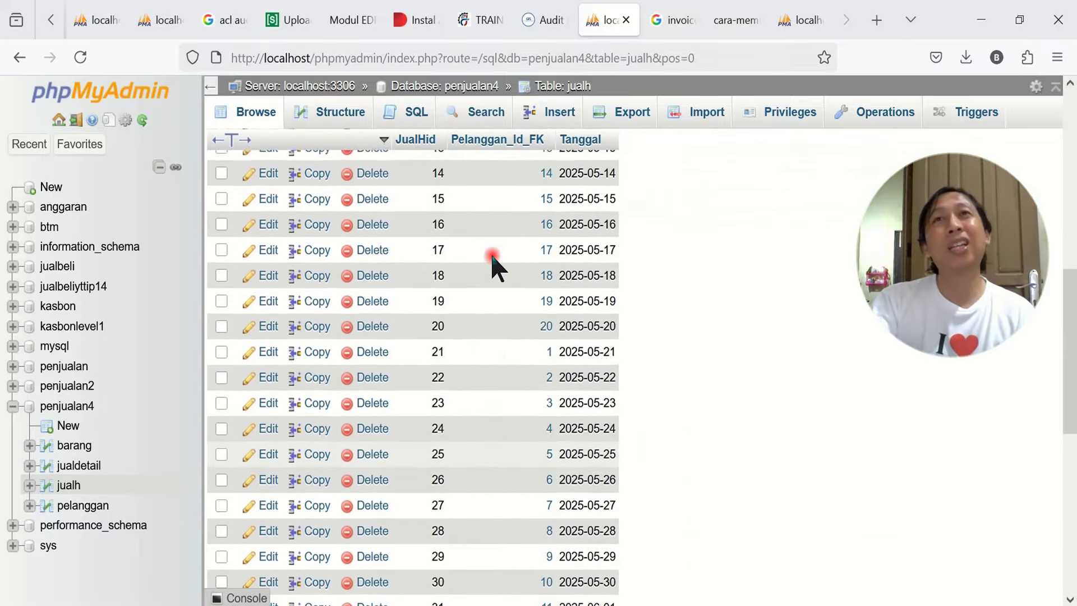
scroll(490, 253, up, 5)
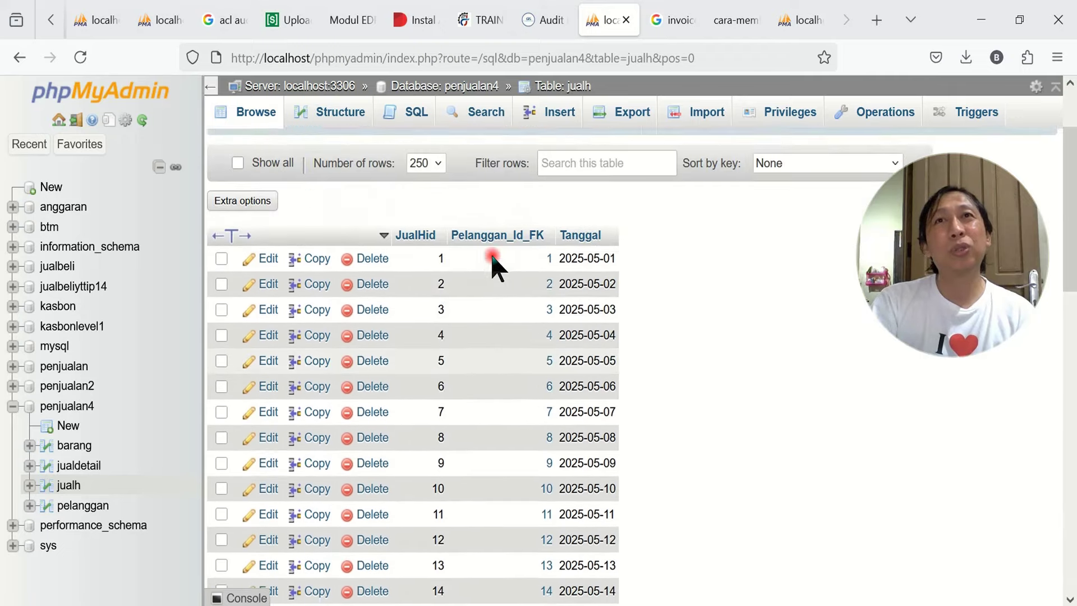
click(415, 242)
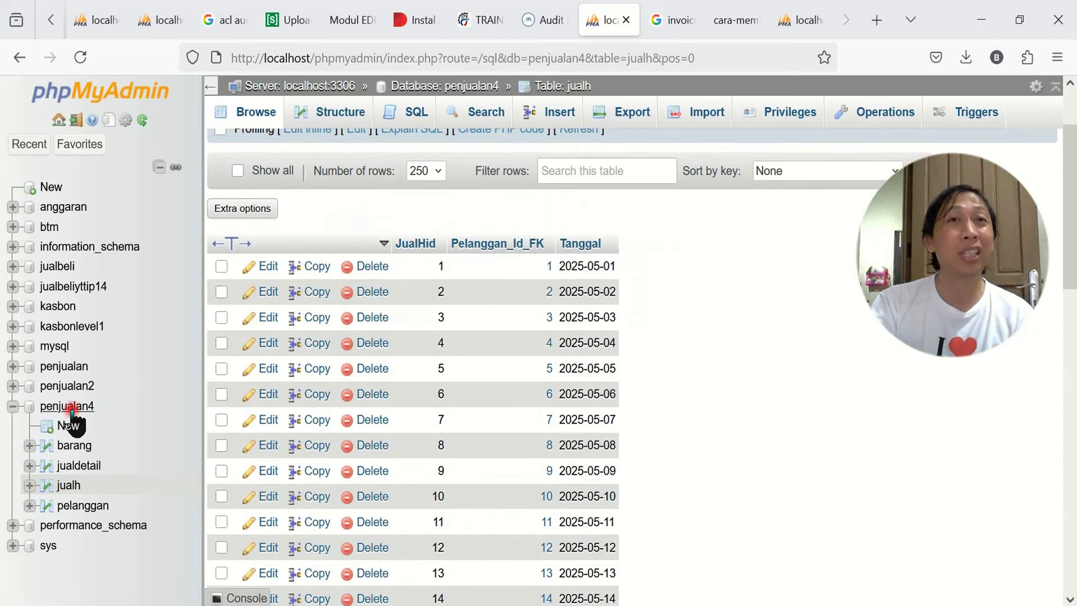
Review the jualh table's column structure and the pelanggan table's rows, ending on the penjualan4 table list
click(324, 113)
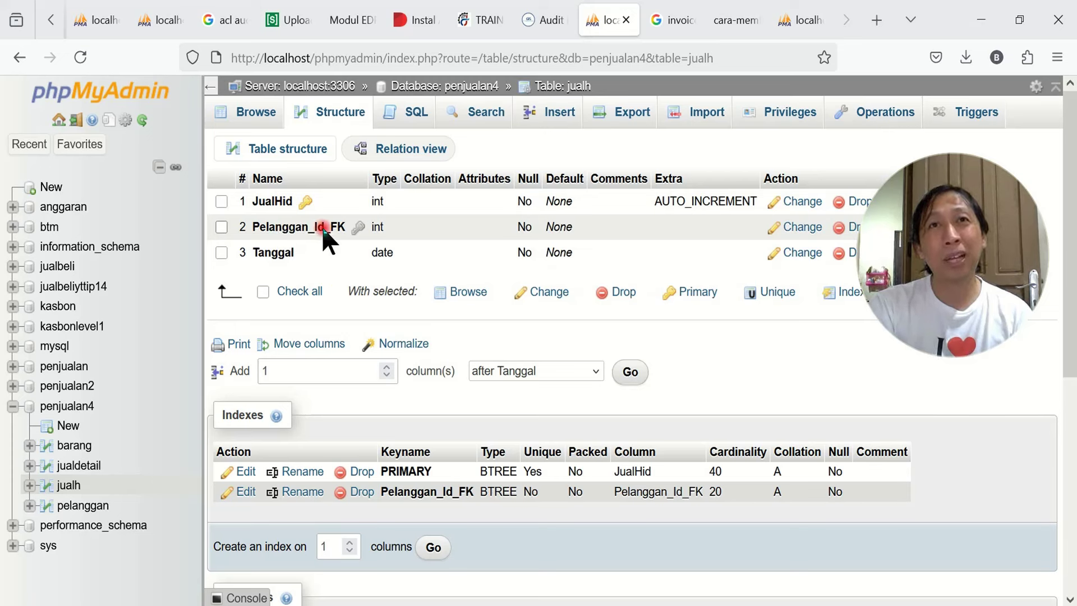
click(256, 113)
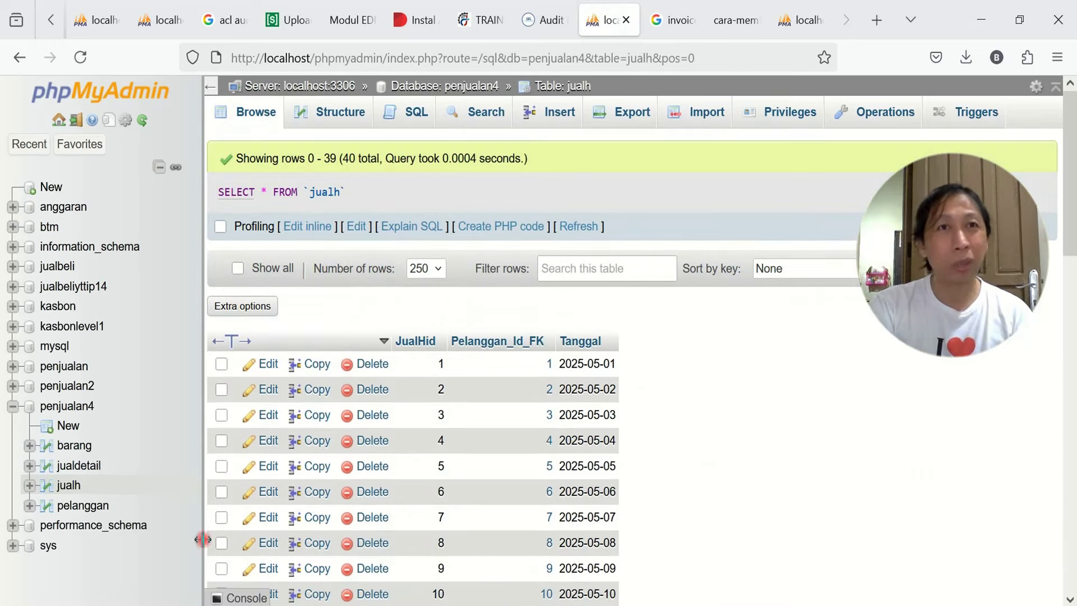
click(83, 505)
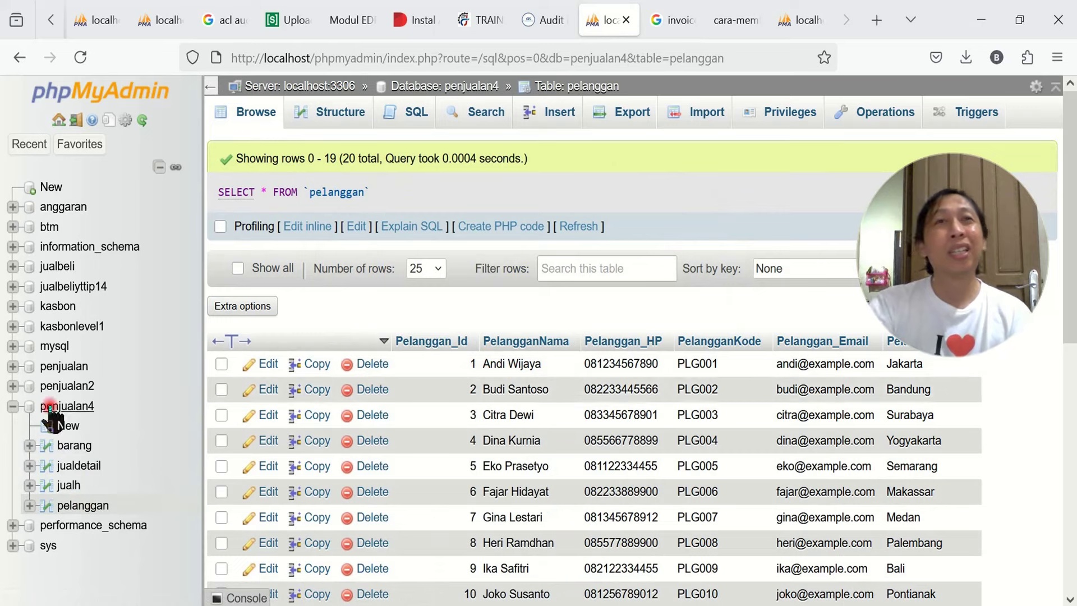
click(72, 406)
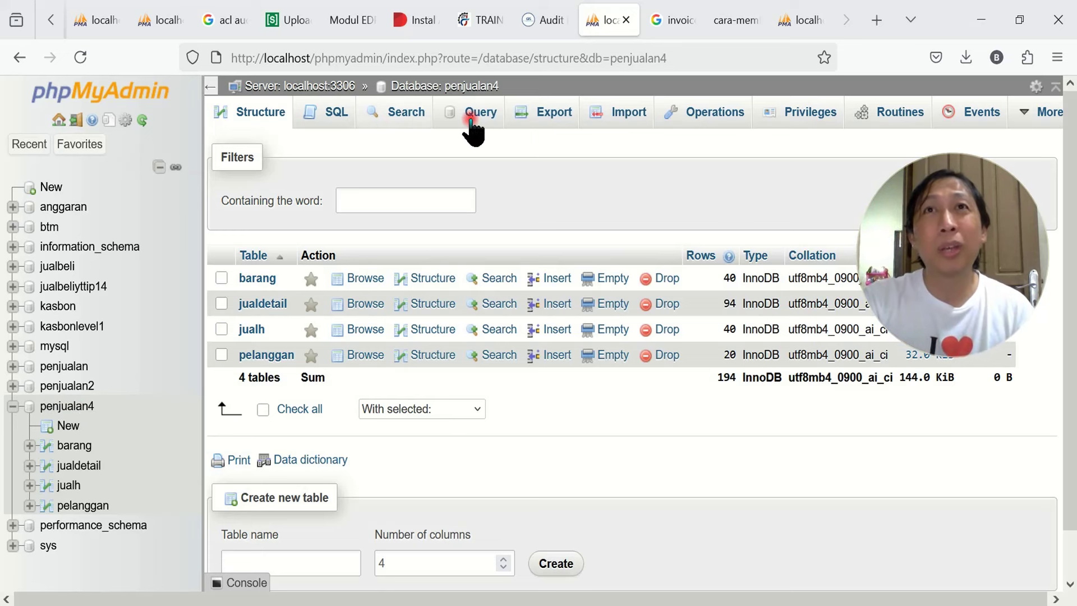
Minimize the Access window and highlight "MySQL >> CSV" in the Notepad++ workflow notes
click(335, 112)
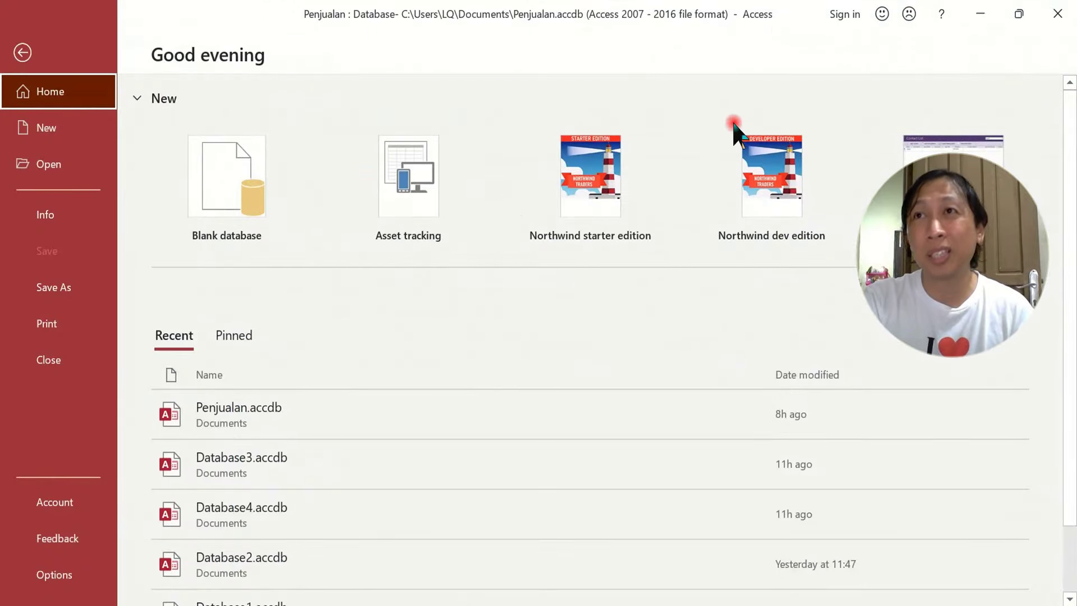
click(986, 17)
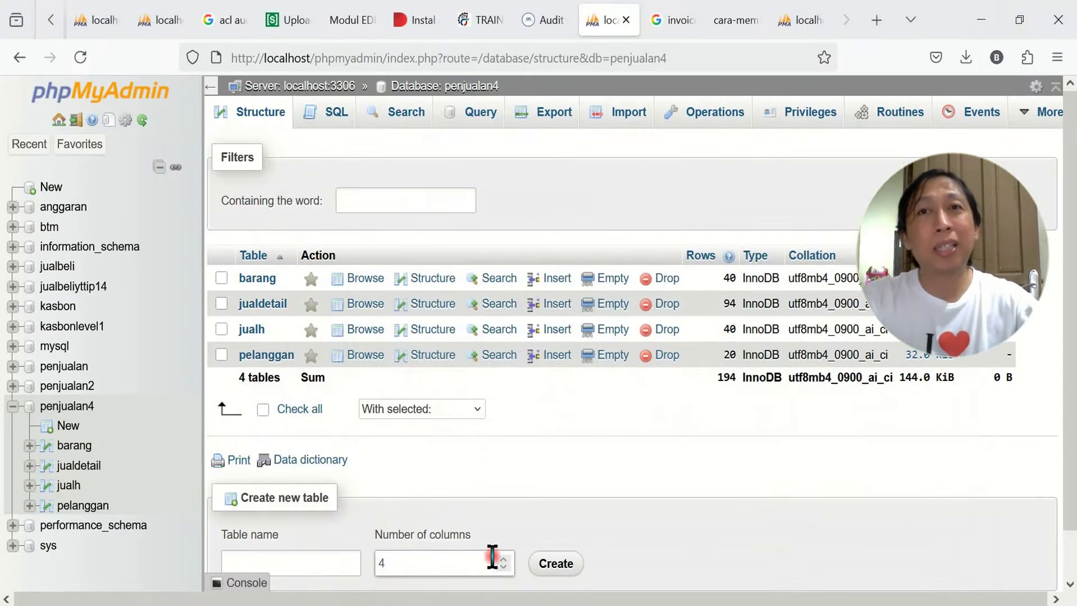
click(474, 604)
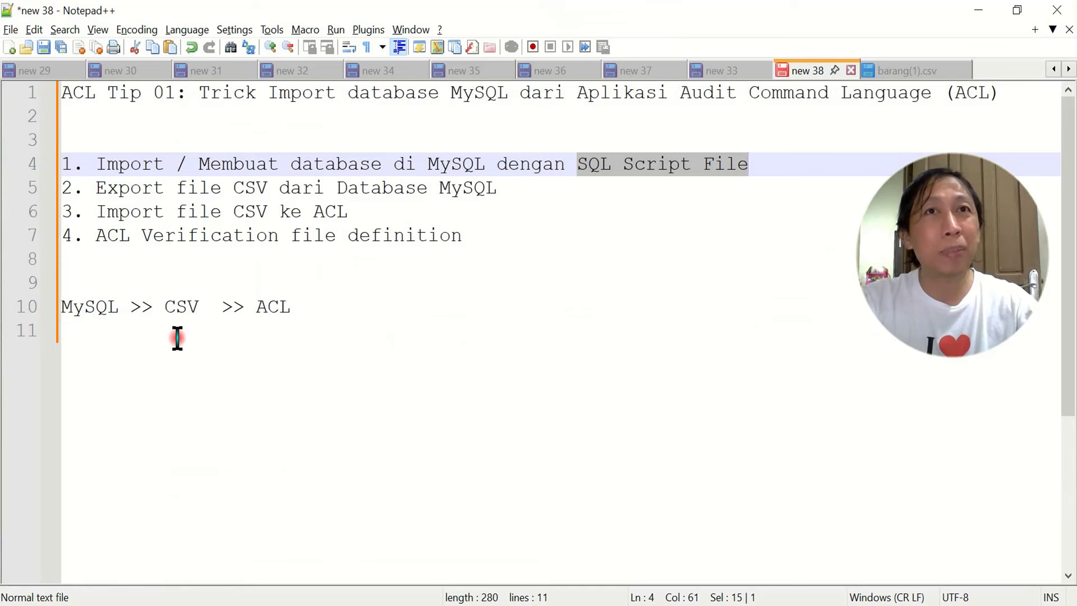
drag(199, 307, 52, 316)
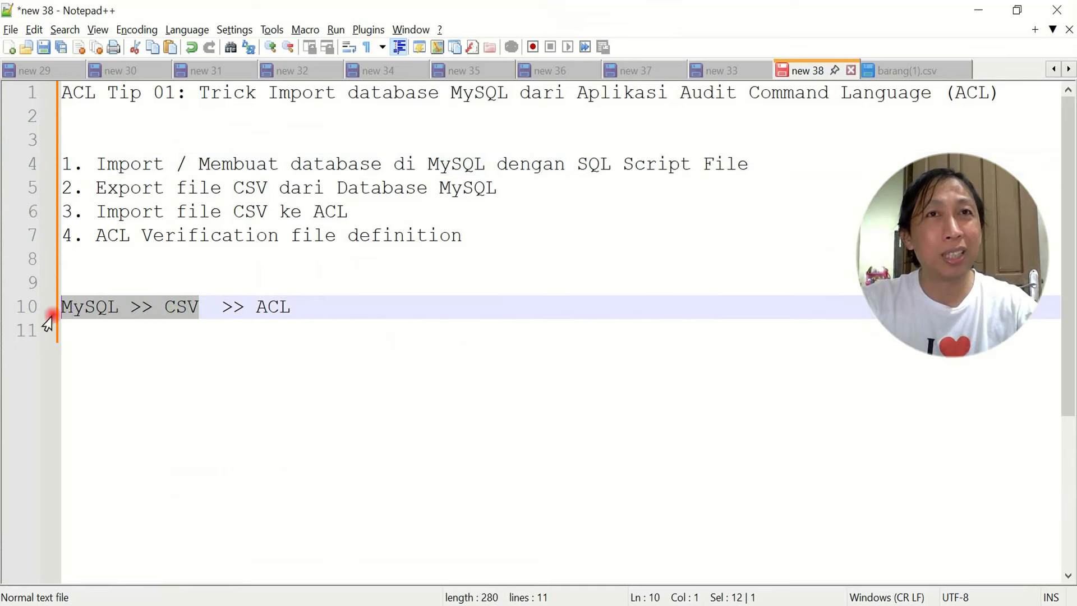
Return to phpMyAdmin, browse the barang table in penjualan4 and open its export page
key(alt+Tab)
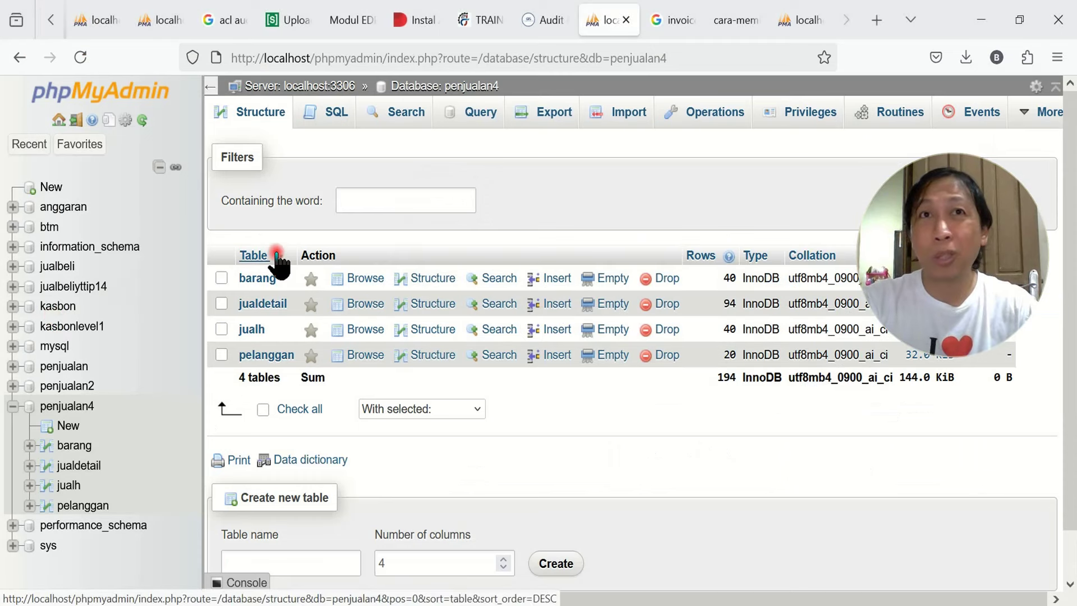
click(262, 285)
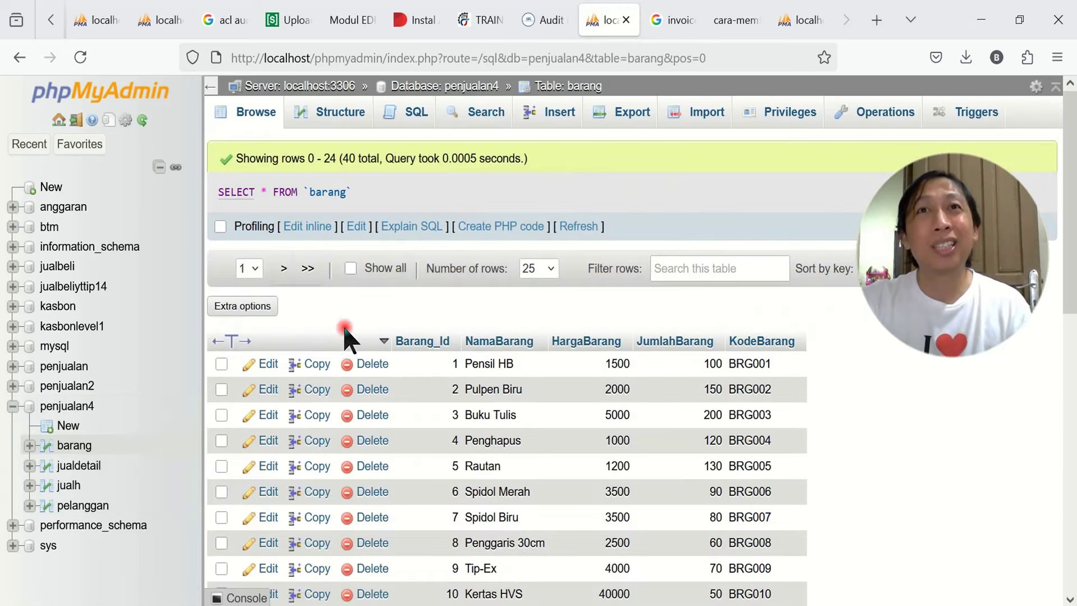
scroll(550, 435, down, 2)
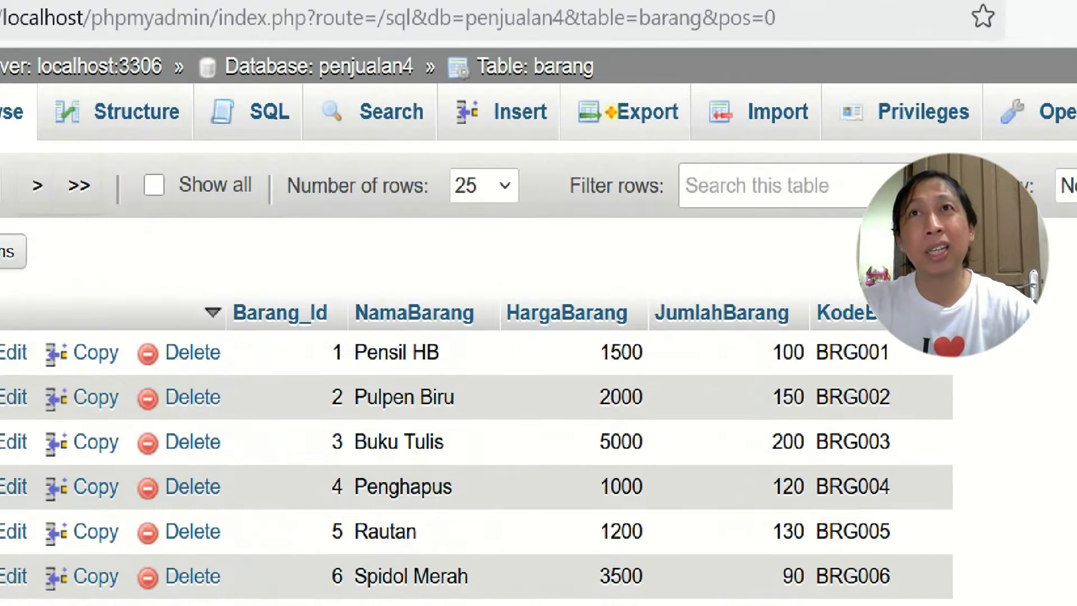
mouse_move(603, 111)
mouse_down()
mouse_move(671, 106)
mouse_move(593, 113)
mouse_move(662, 140)
mouse_move(592, 110)
mouse_move(666, 124)
mouse_move(596, 124)
mouse_move(695, 115)
mouse_move(593, 126)
mouse_move(702, 112)
mouse_move(641, 97)
mouse_up()
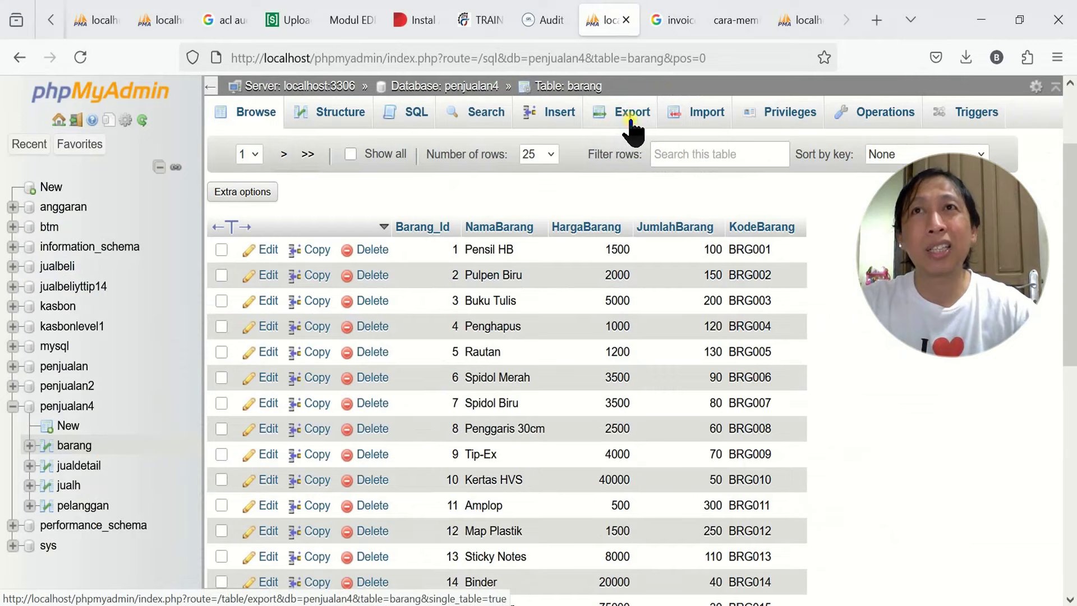
click(631, 116)
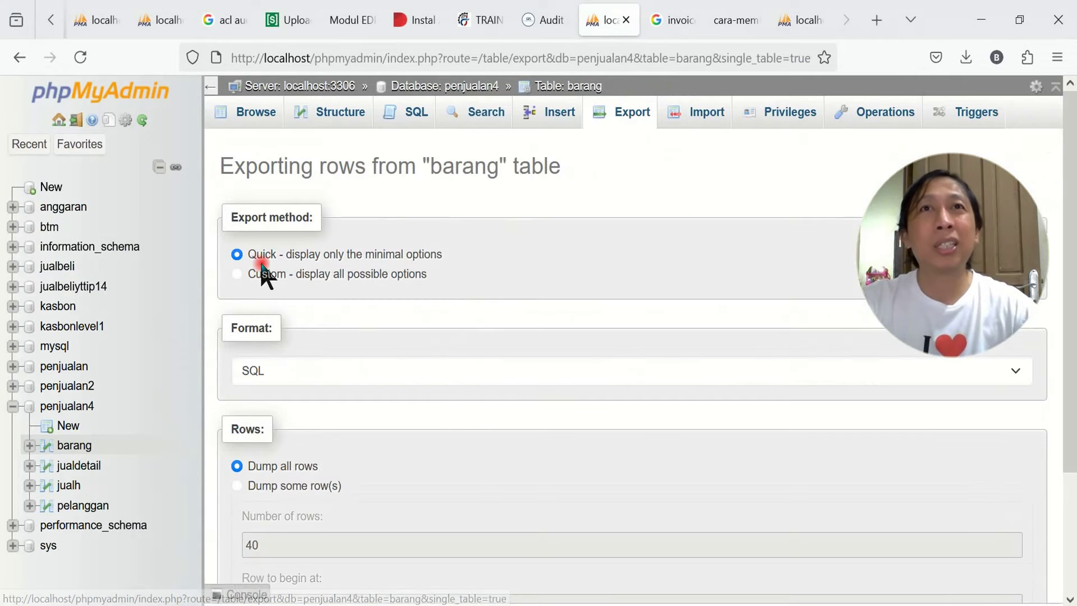
Look through the export formats offered for the barang table, keeping SQL selected
drag(897, 253, 6, 197)
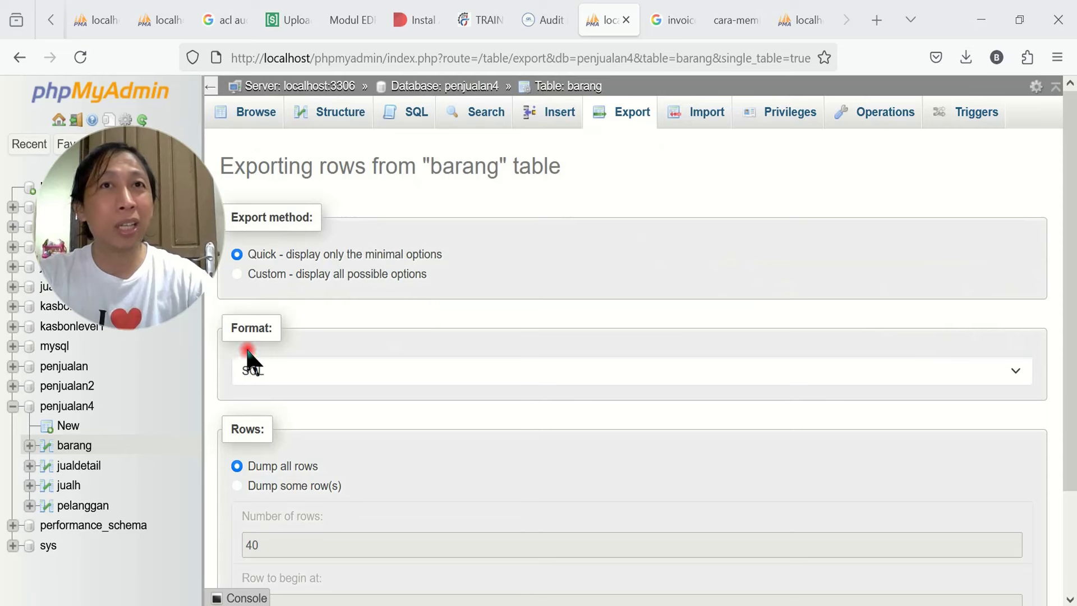
click(952, 376)
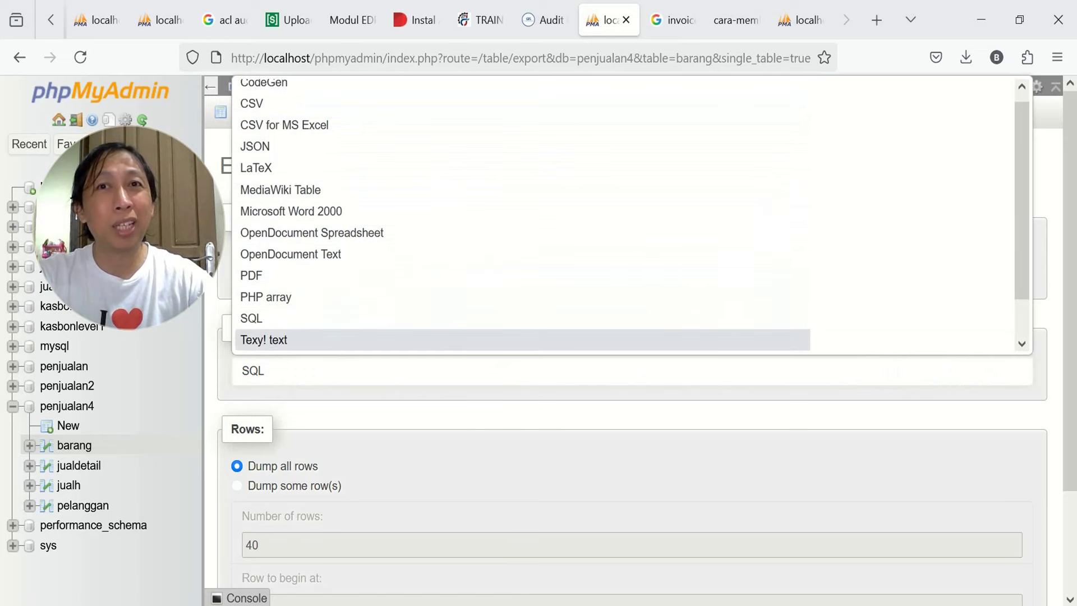
key(Escape)
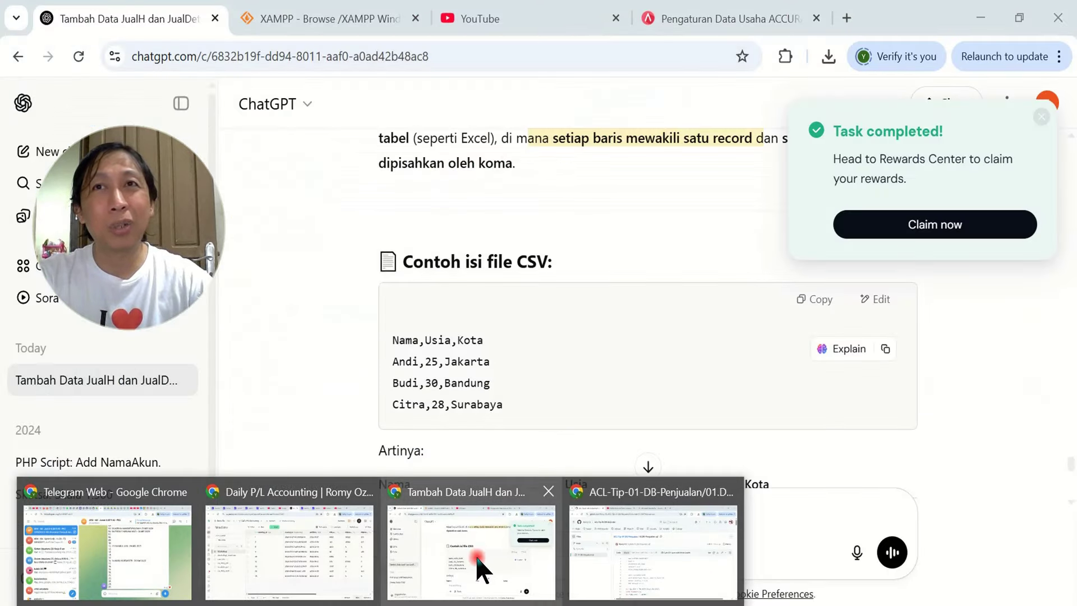
Switch to the ChatGPT explanation of CSV and, zoomed in, circle the example's header line and data rows
click(476, 555)
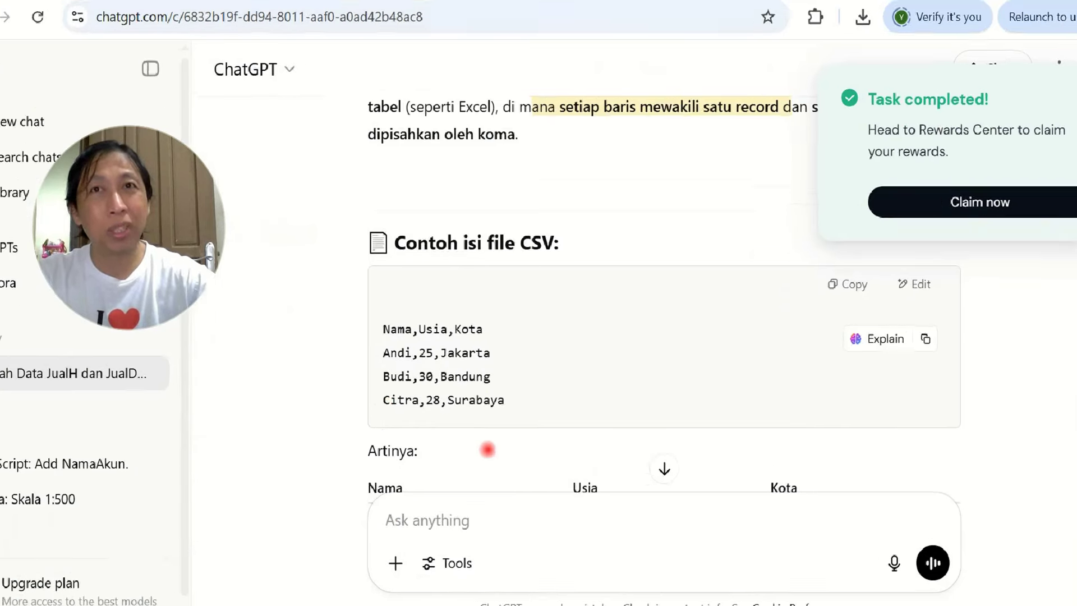
mouse_move(399, 351)
mouse_down()
mouse_move(392, 344)
mouse_move(516, 348)
mouse_move(386, 349)
mouse_up()
mouse_move(495, 331)
mouse_down()
mouse_move(508, 336)
mouse_move(530, 425)
mouse_up()
mouse_move(602, 320)
mouse_down()
mouse_move(331, 426)
mouse_move(602, 240)
mouse_up()
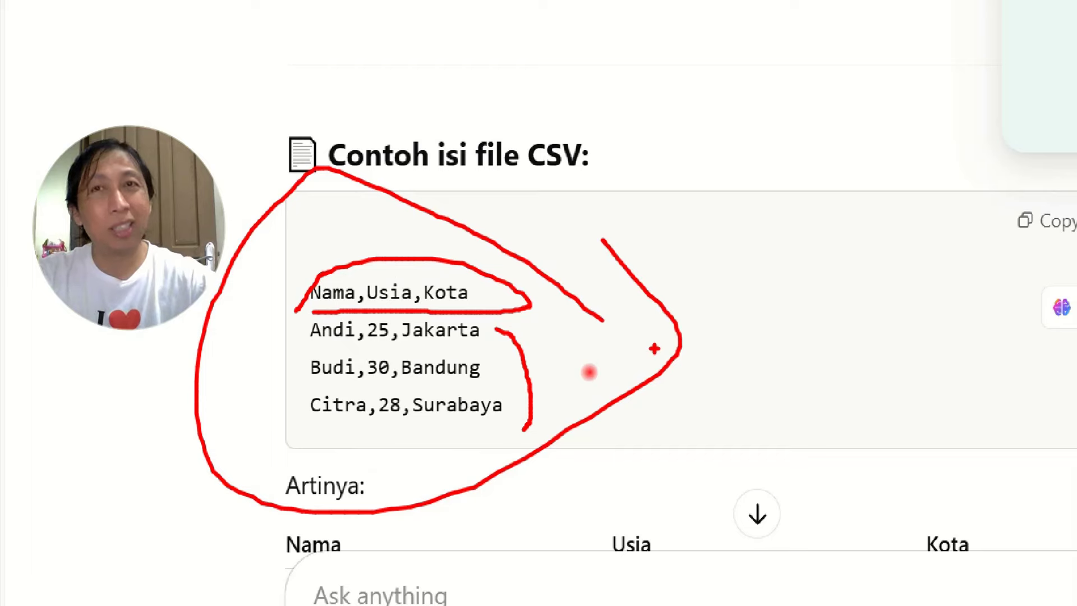
Dismiss the rewards notification and highlight the first data row and the header line of the CSV example
scroll(643, 315, up, 1)
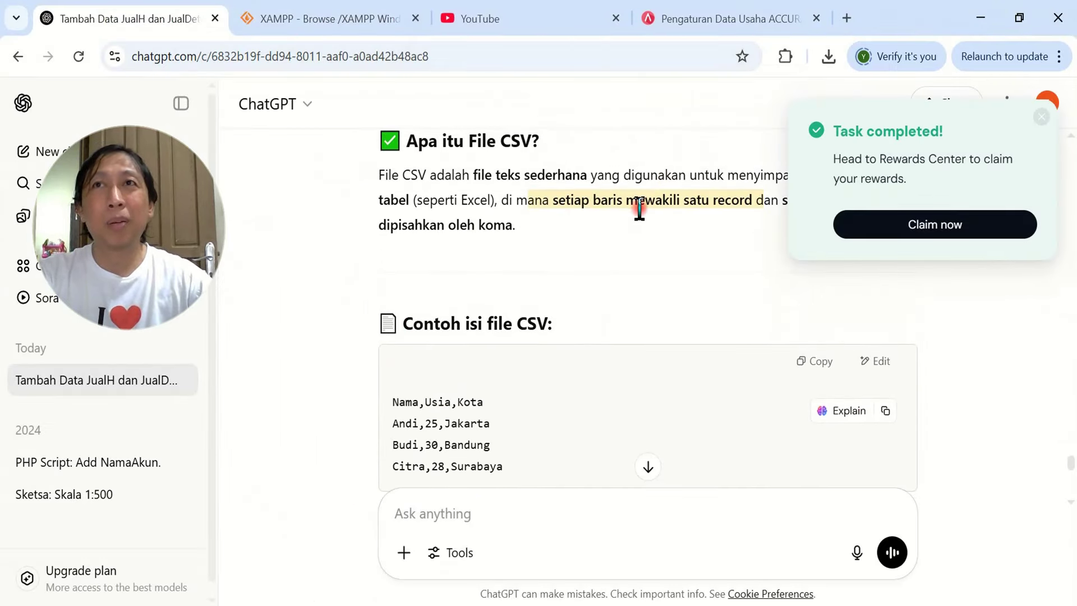
click(1043, 116)
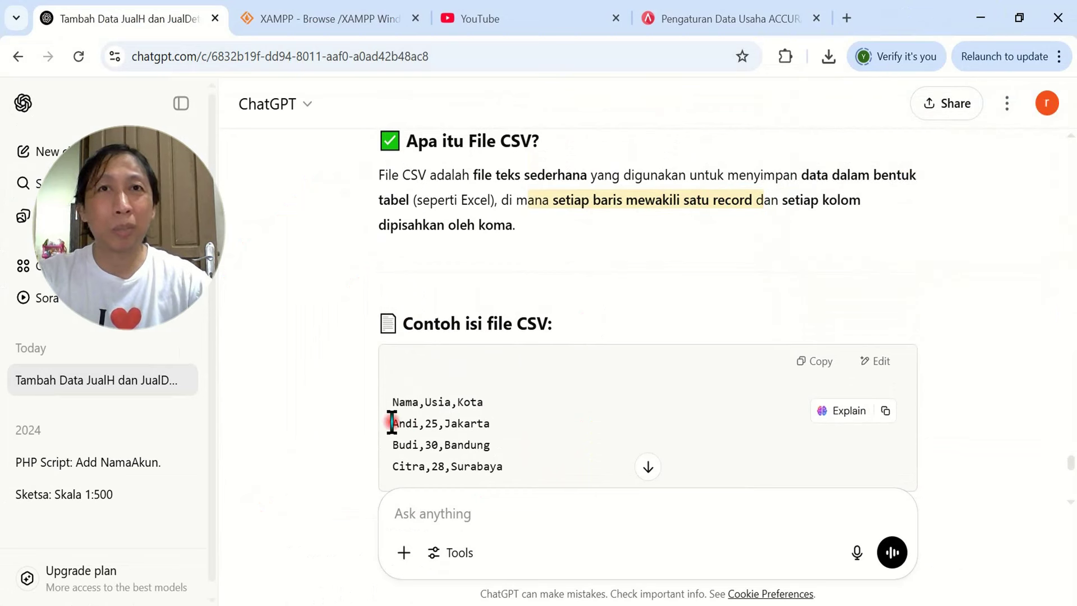
drag(392, 424, 500, 423)
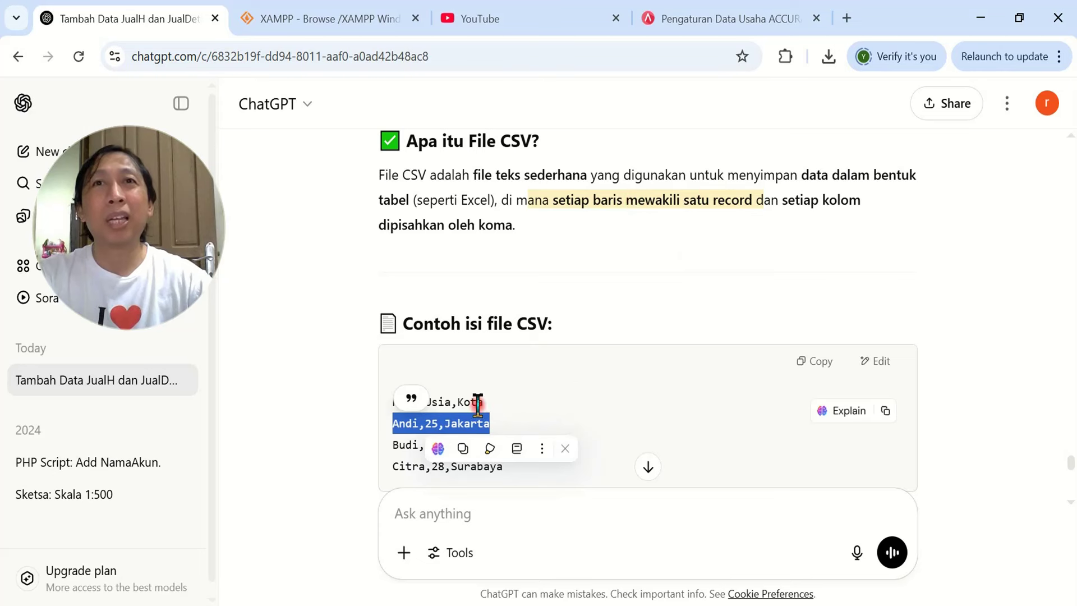
drag(492, 402, 390, 403)
click(546, 399)
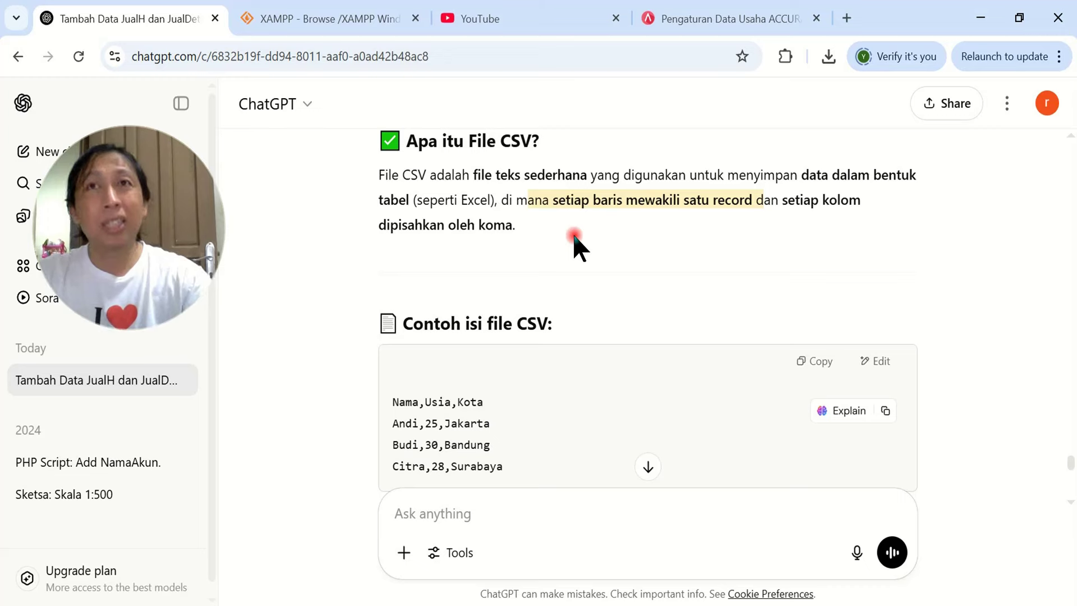
Look at the CSV formats on phpMyAdmin's export page, and highlight ACL and CSV in the workflow line of the Notepad++ notes
key(alt+Tab)
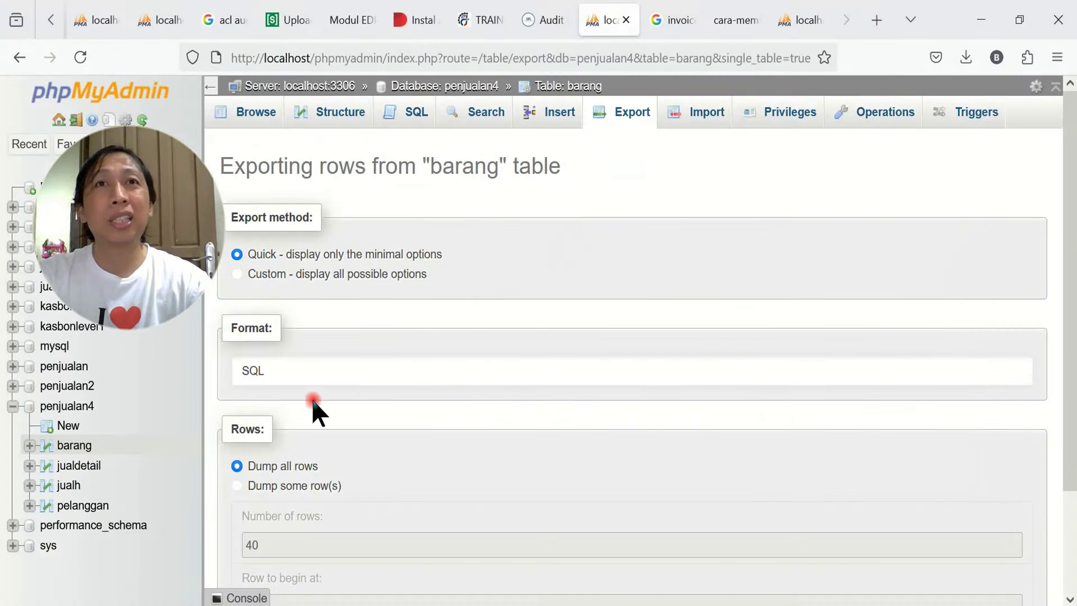
click(394, 371)
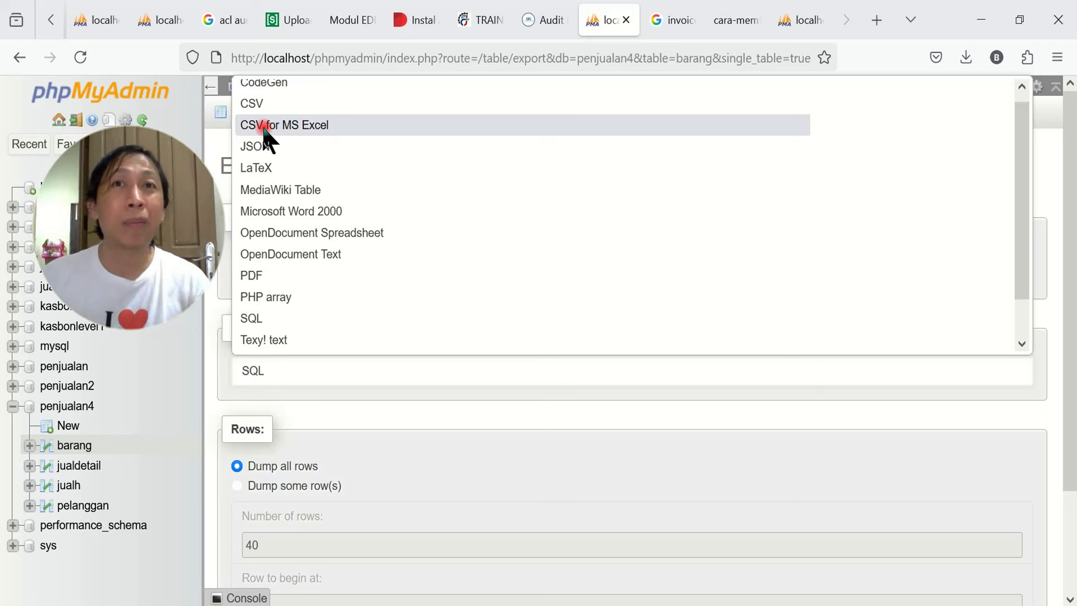
click(408, 596)
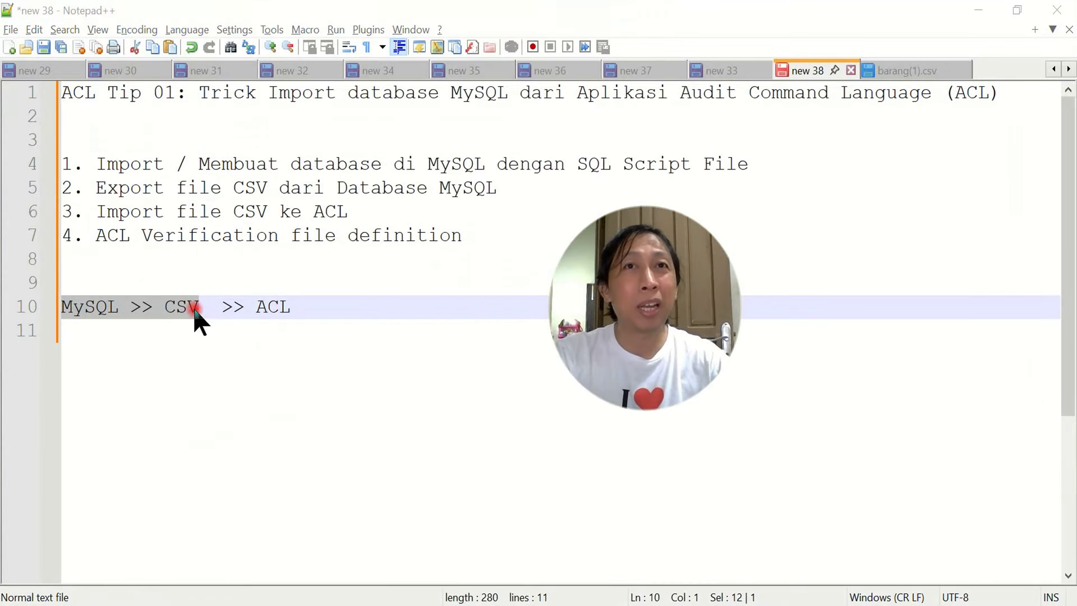
drag(256, 306, 295, 308)
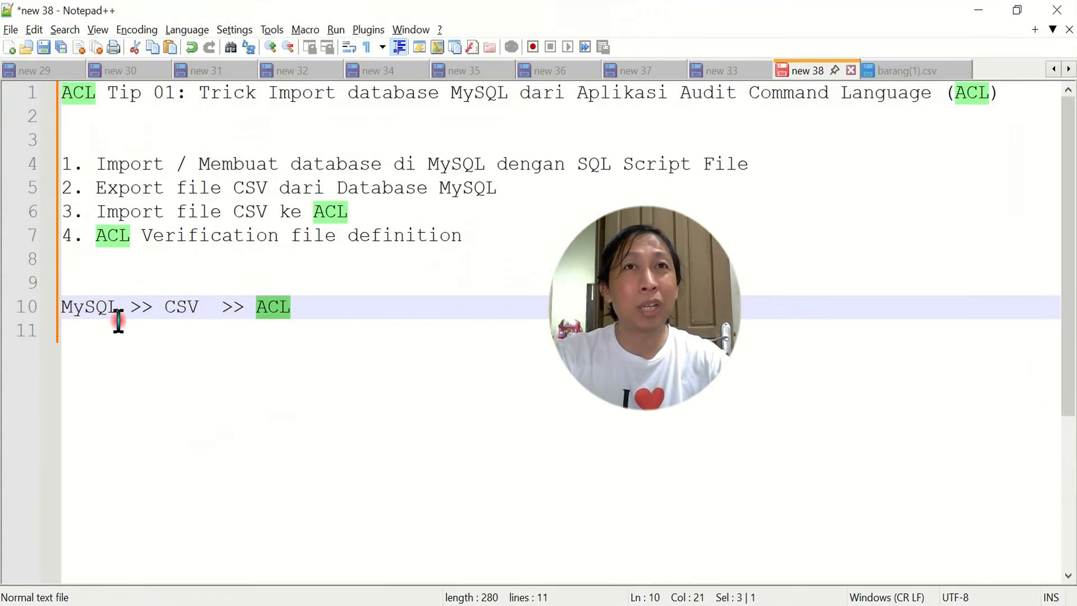
click(204, 320)
click(199, 305)
drag(199, 306, 163, 305)
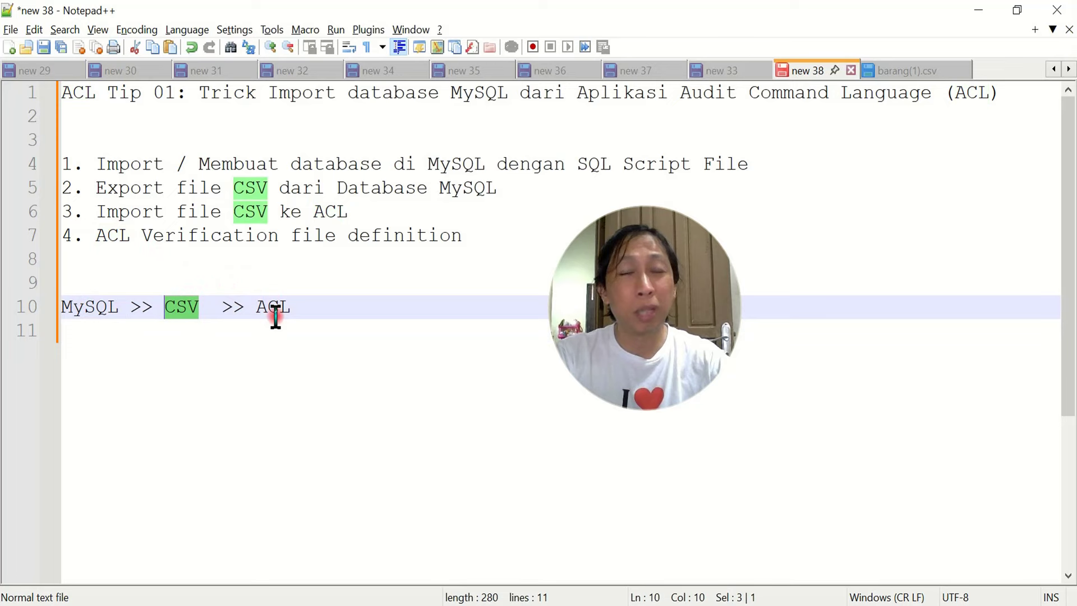
Return to phpMyAdmin and set the barang table's export format to CSV for MS Excel
key(alt+Tab)
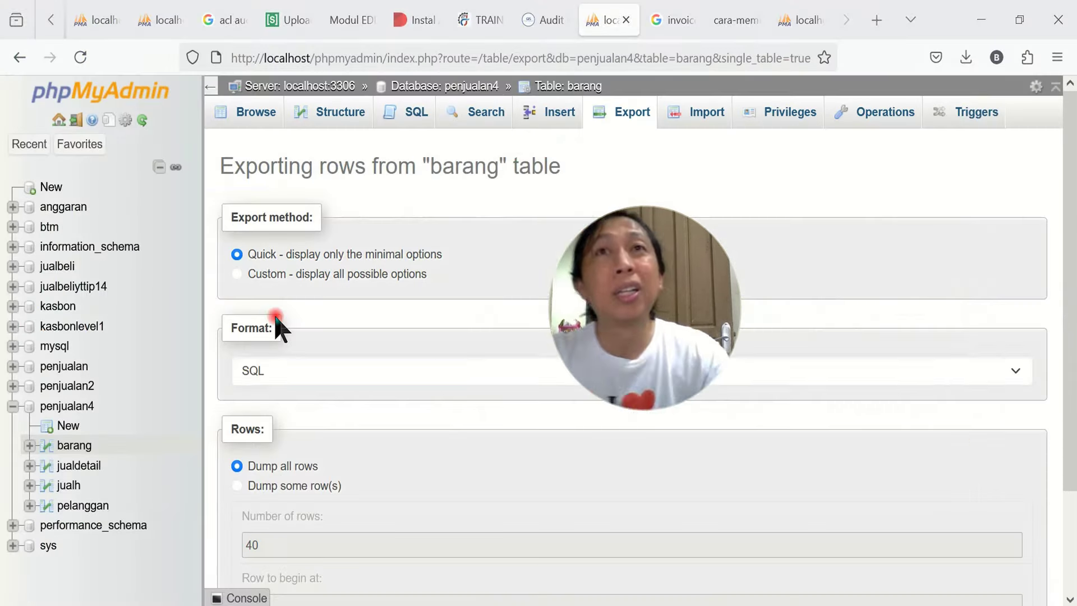
click(267, 367)
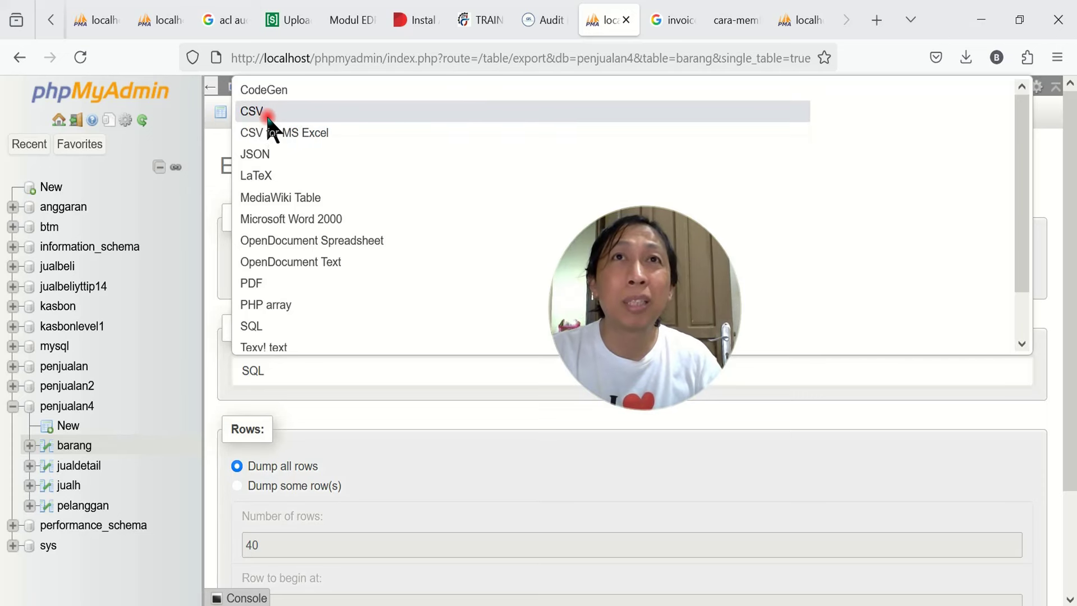
click(298, 133)
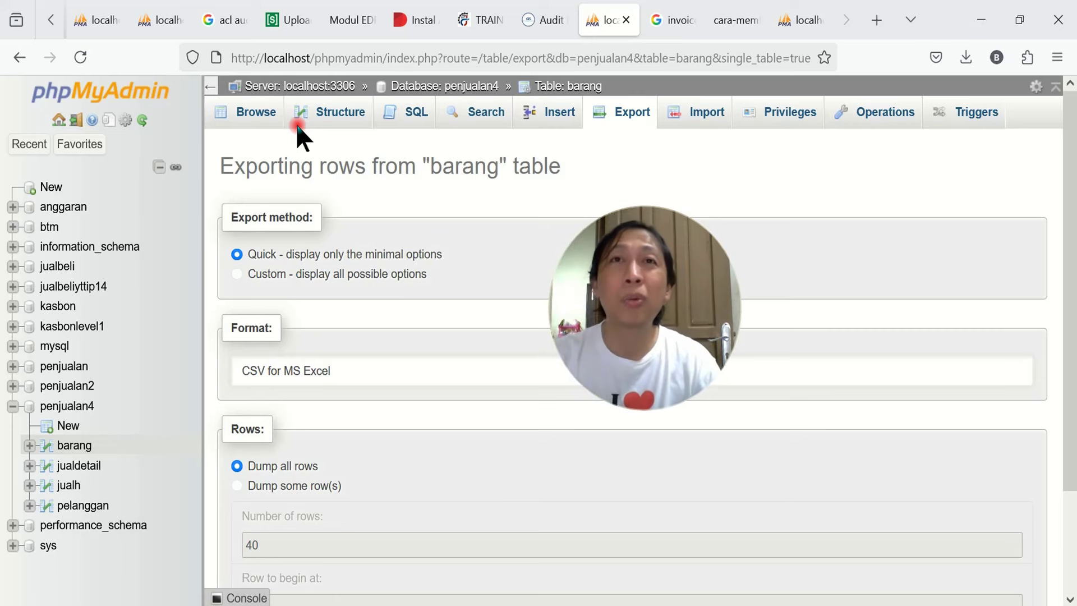
click(289, 375)
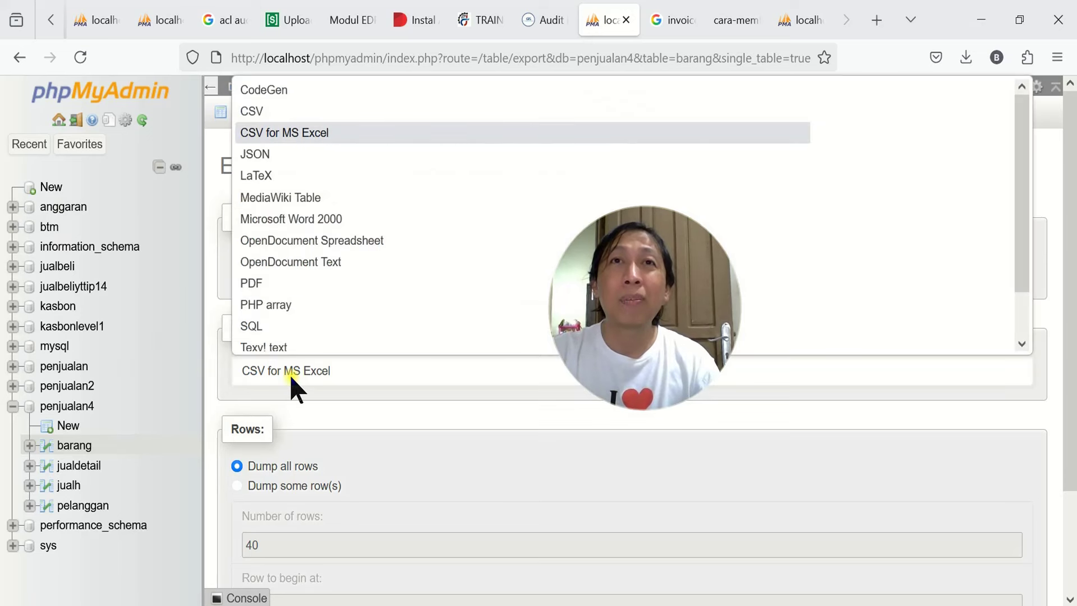
click(292, 126)
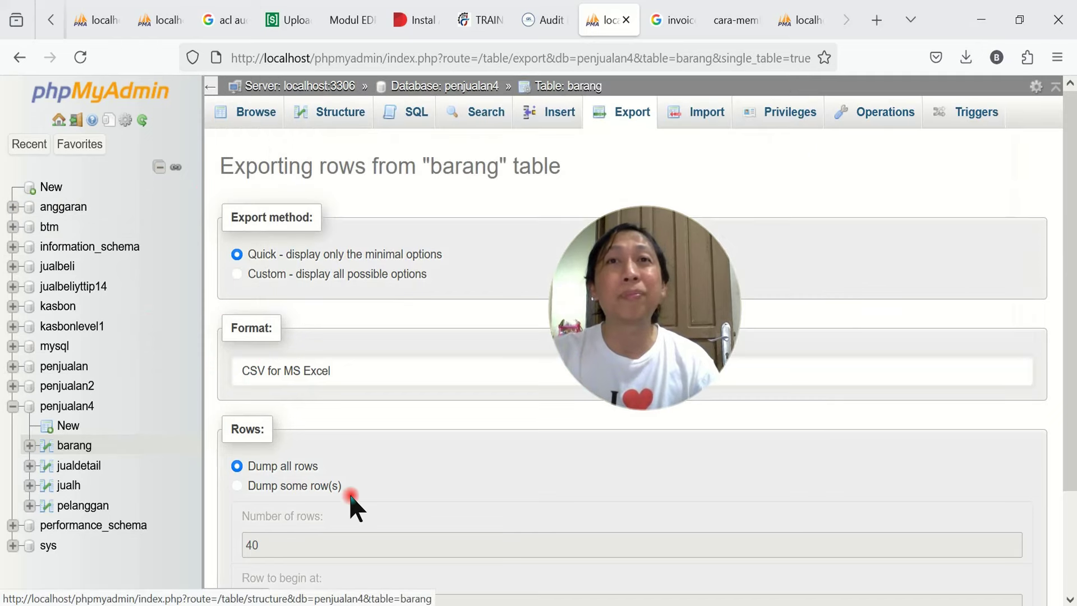
Export the barang table with all rows dumped and open the downloaded file's entry
scroll(435, 452, down, 2)
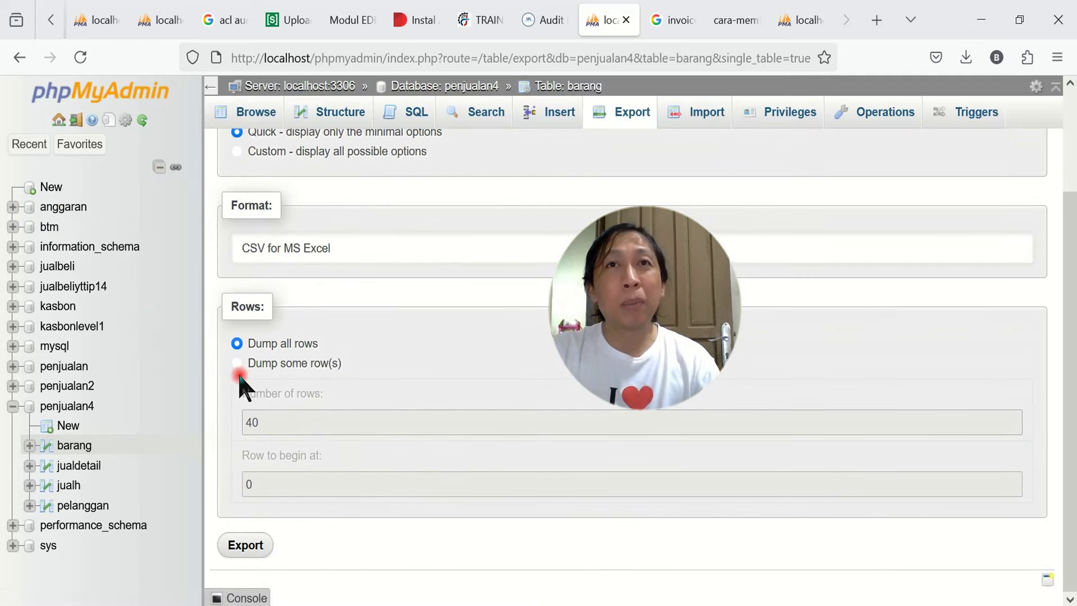
click(236, 362)
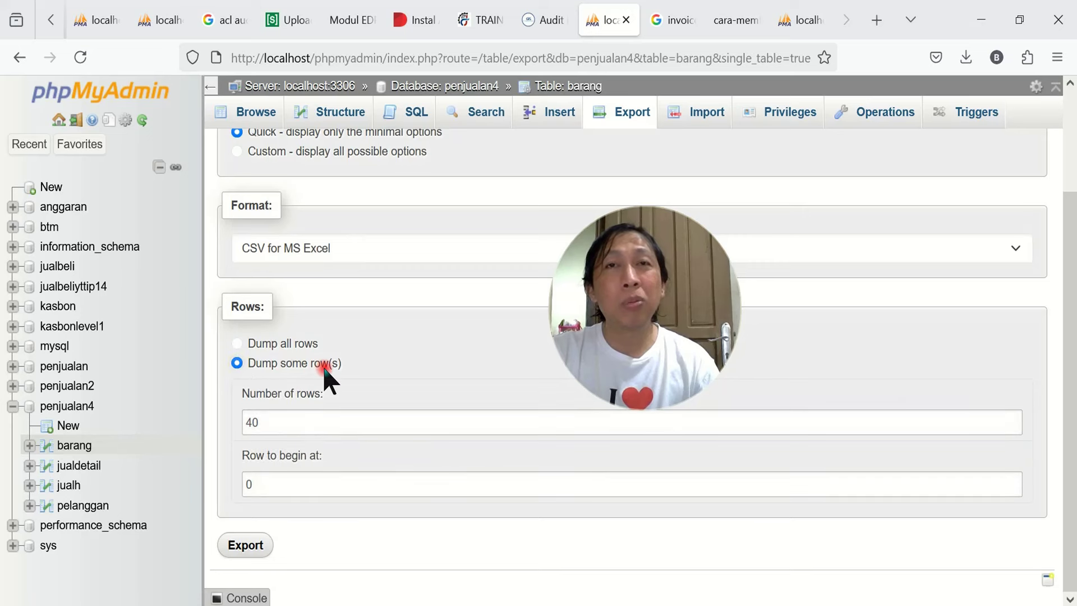
click(236, 344)
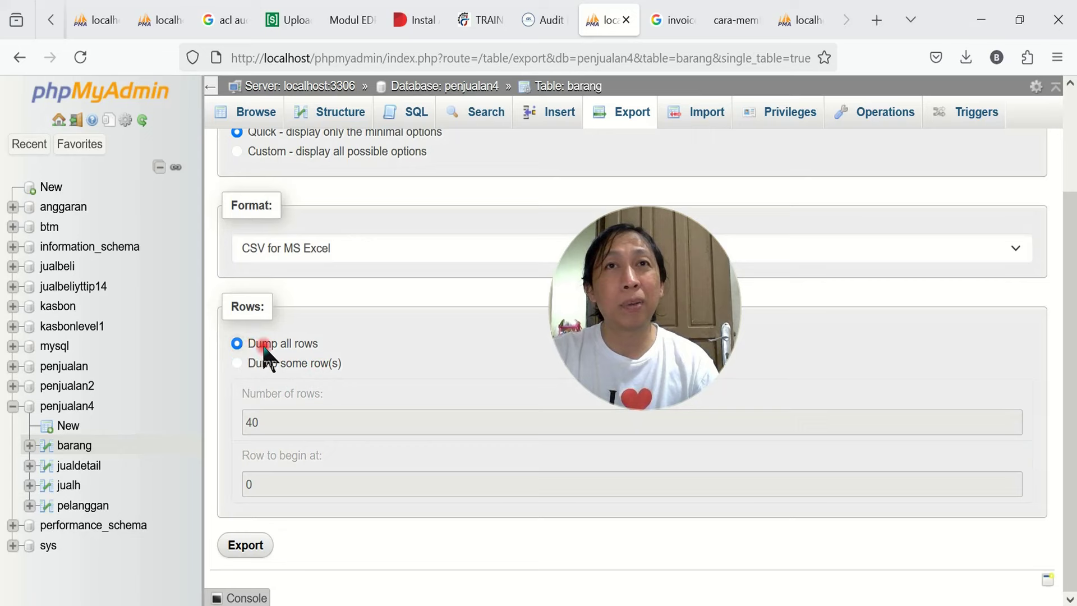
click(245, 547)
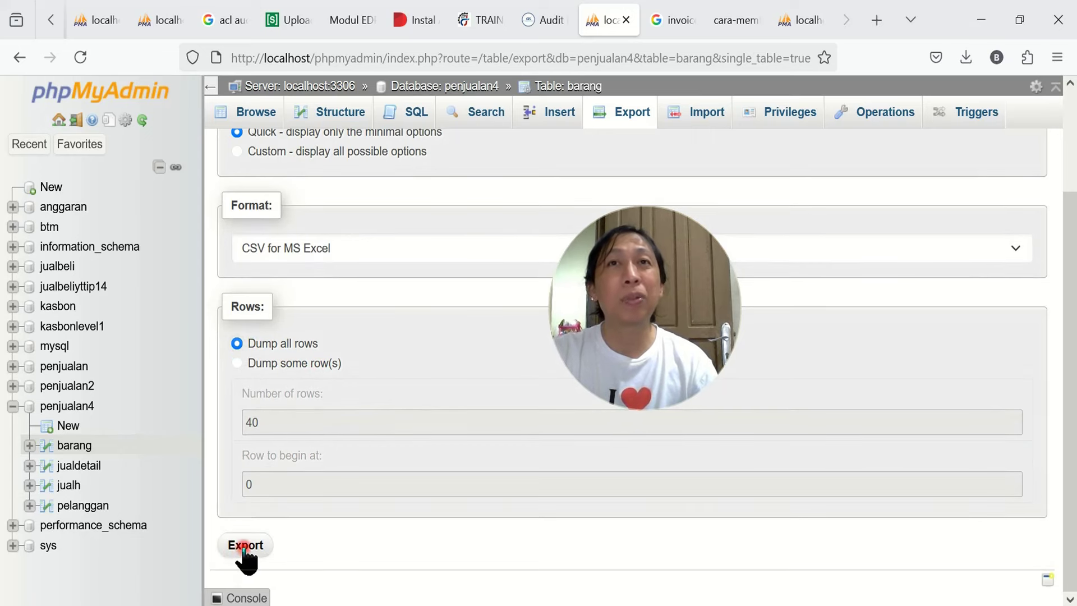
click(672, 96)
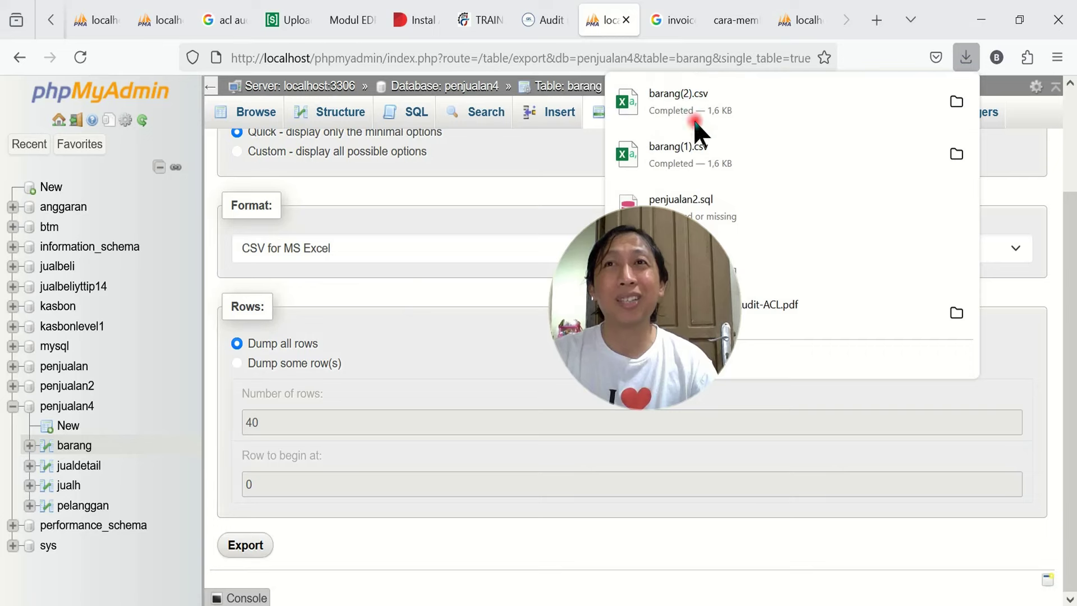
Switch to the Notepad++ notes and highlight the MySQL to CSV and CSV to ACL stages of the workflow line
key(alt+Tab)
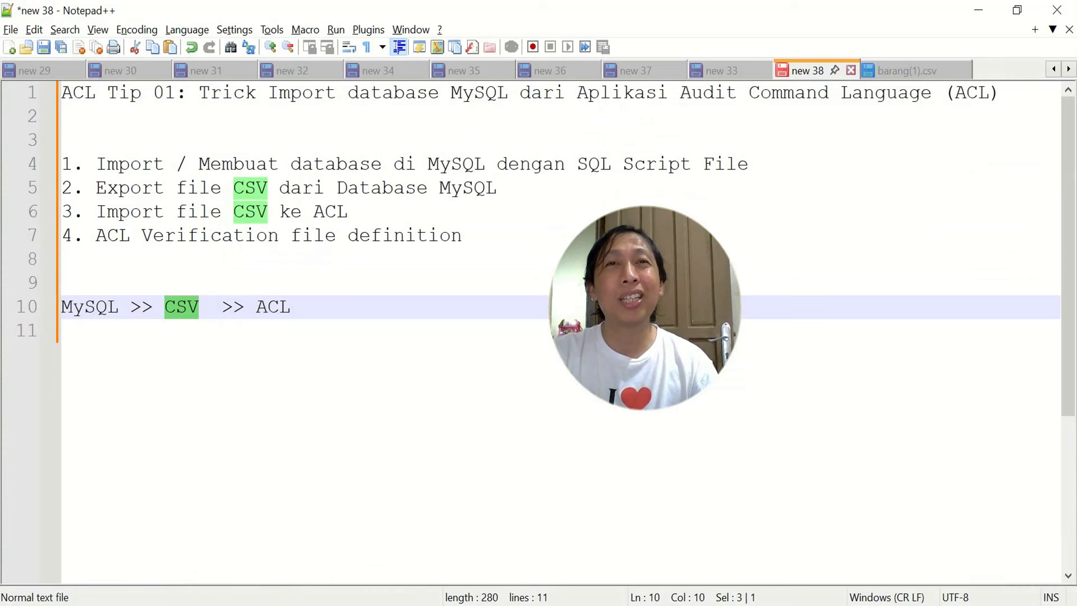
drag(63, 308, 210, 310)
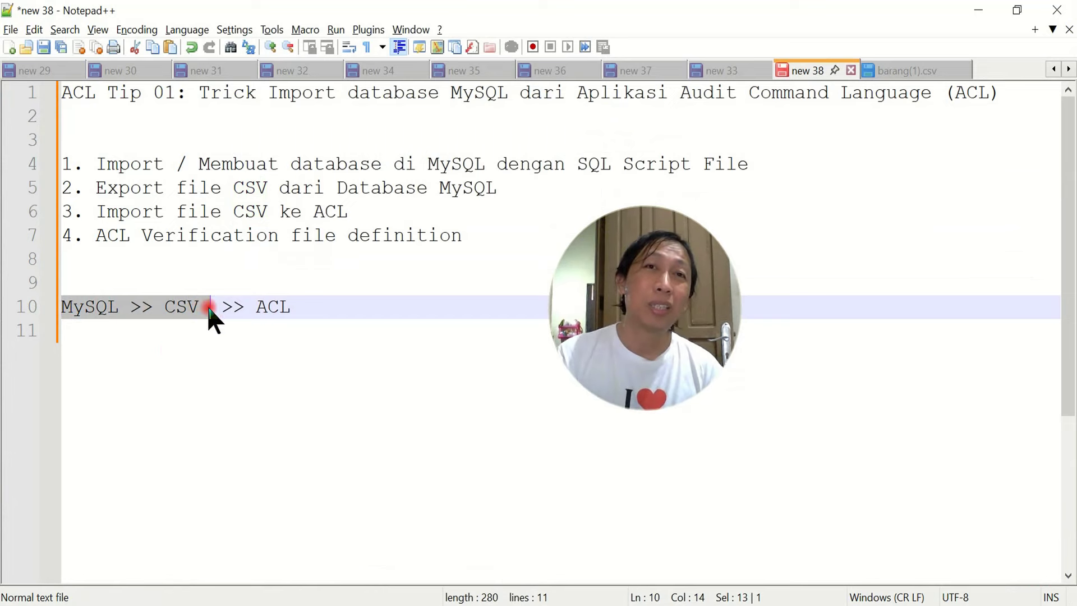
key(alt+Tab)
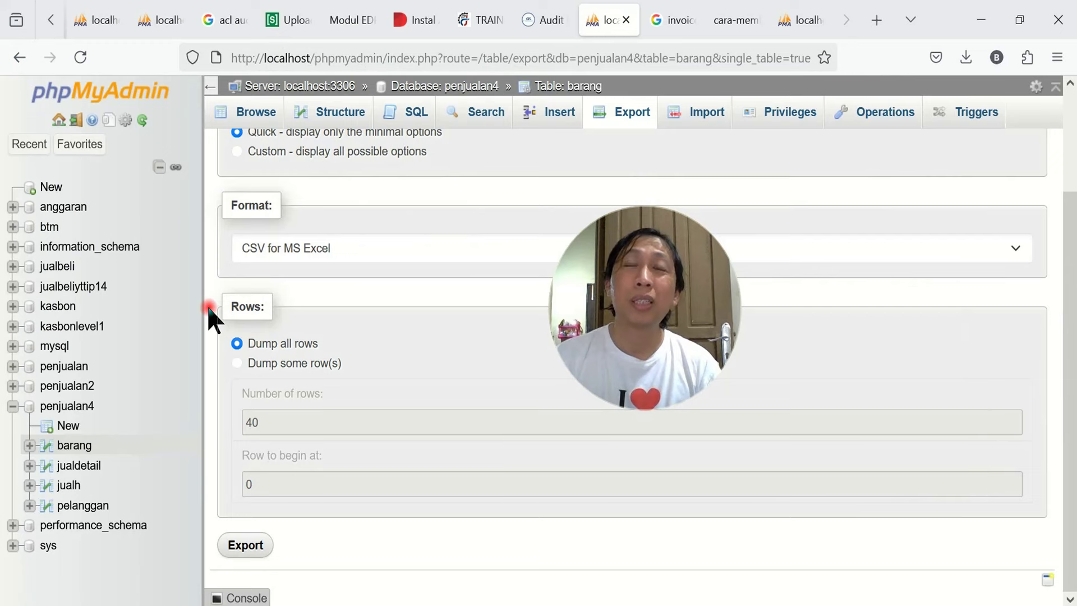
key(alt+Tab)
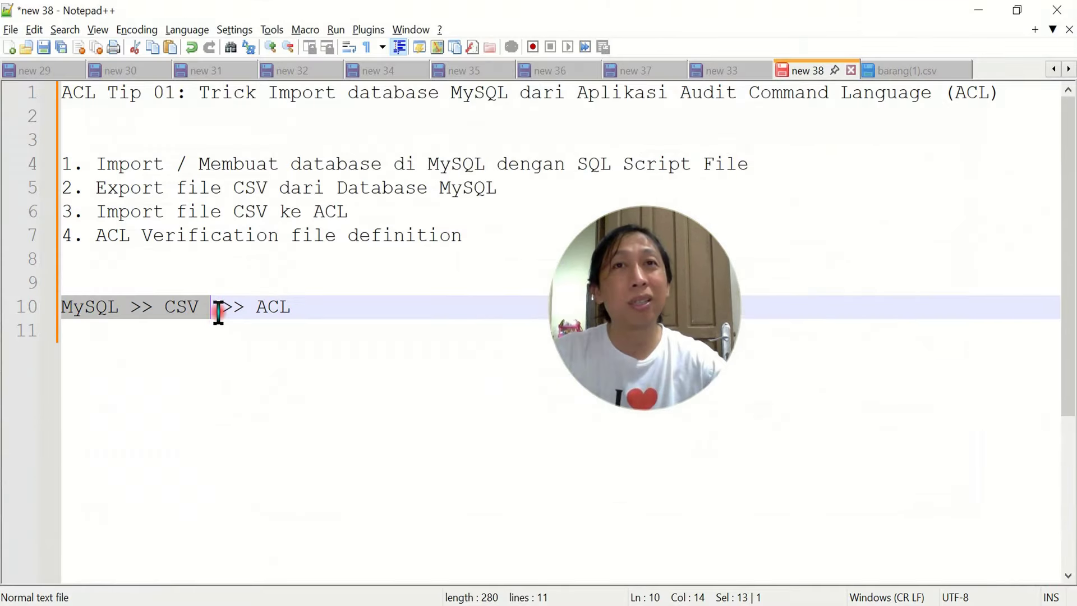
click(192, 312)
drag(164, 308, 297, 307)
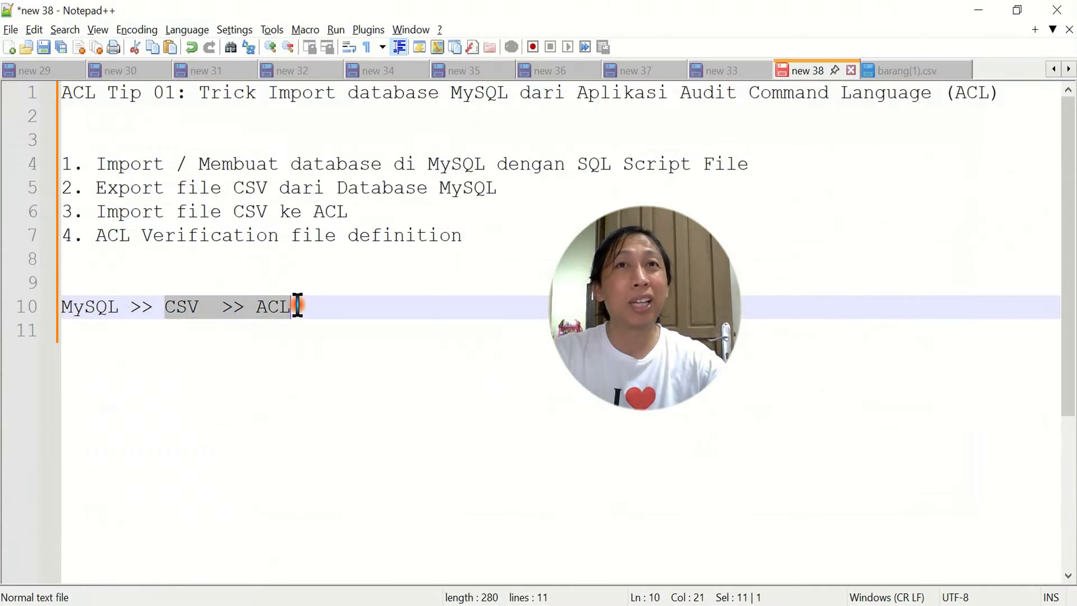
click(190, 306)
drag(199, 307, 160, 306)
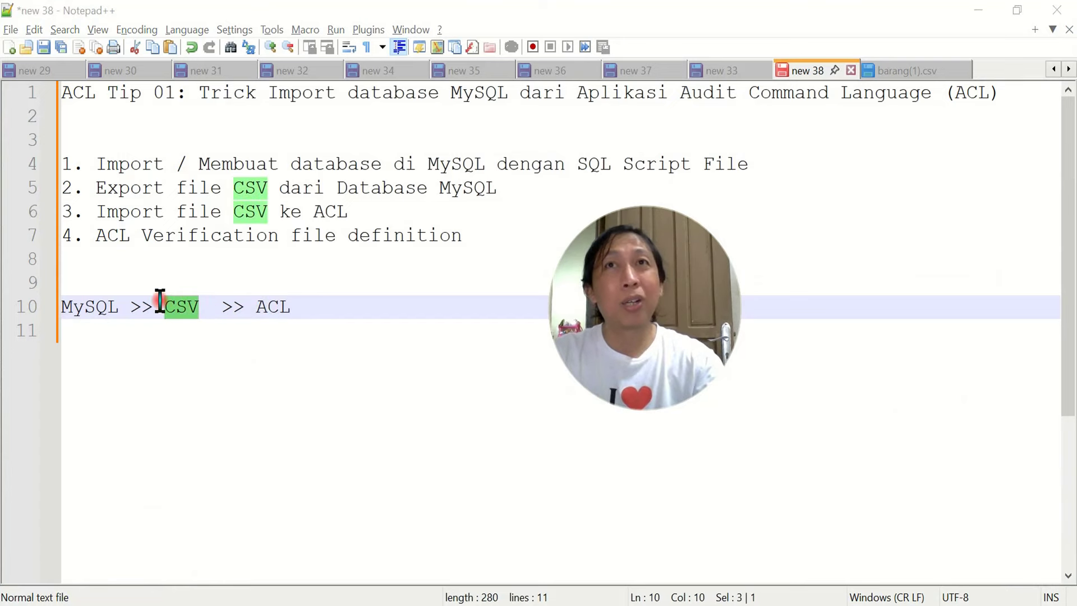
Switch to the Downloads folder and open barang(2).csv in Notepad++
key(alt+Tab)
key(Tab)
key(Tab)
key(Tab)
key(Tab)
key(Tab)
key(Tab)
key(Tab)
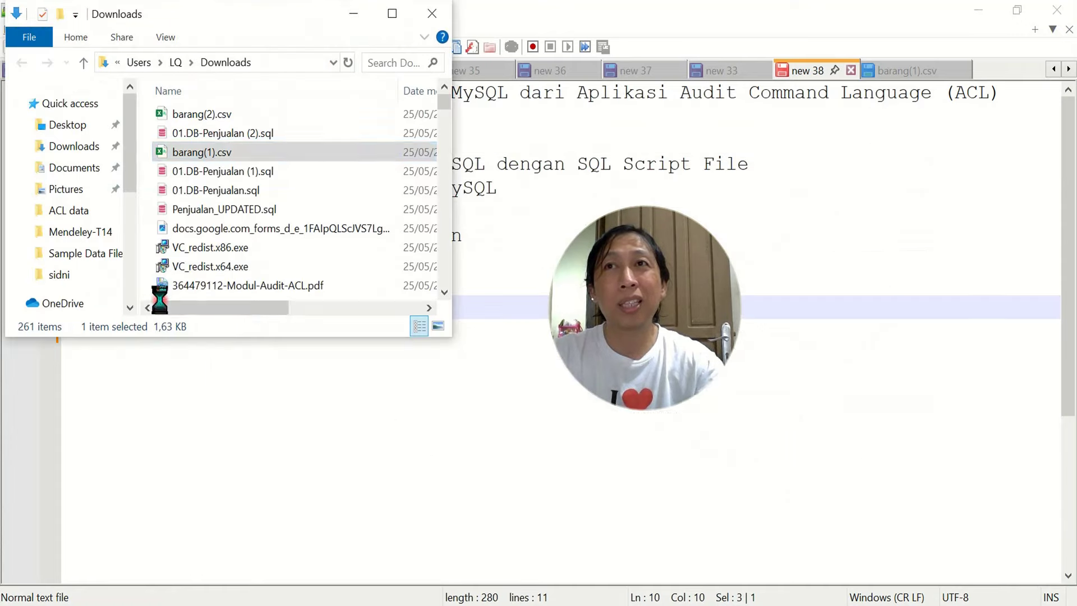
click(205, 117)
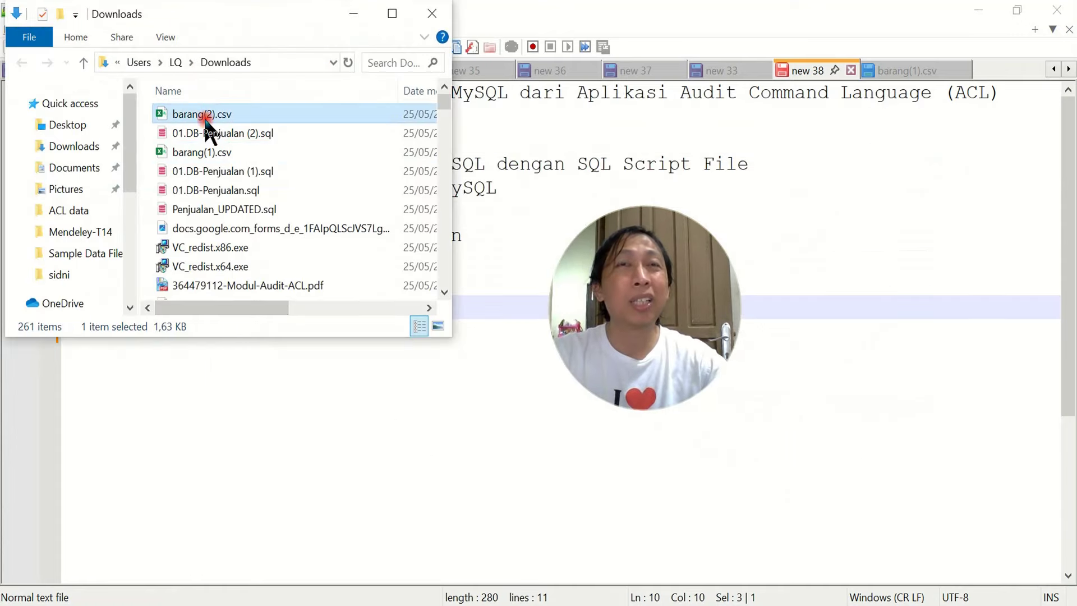
right_click(206, 120)
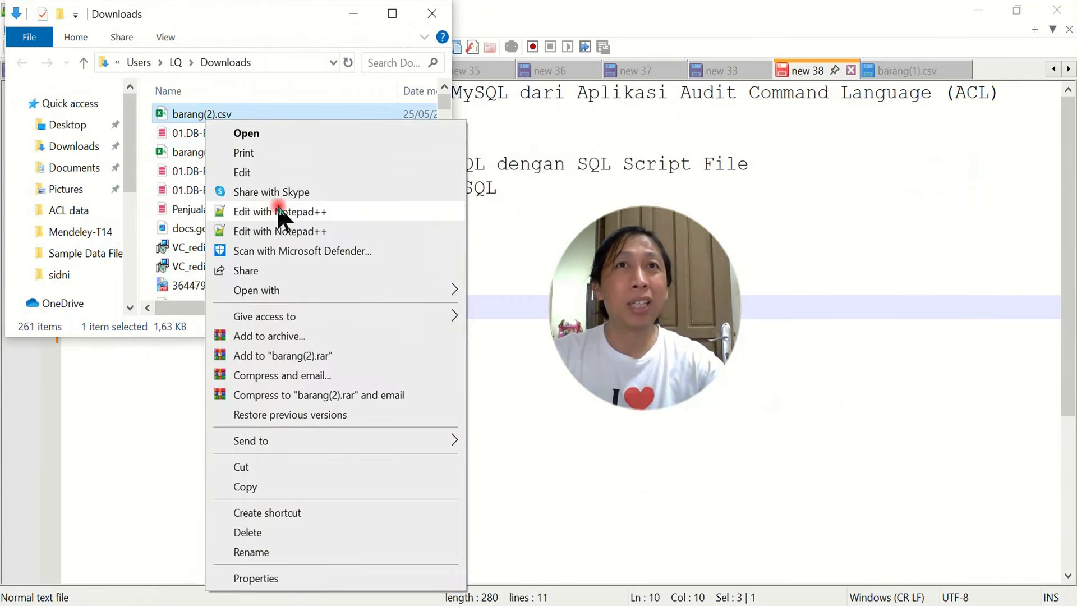
click(260, 213)
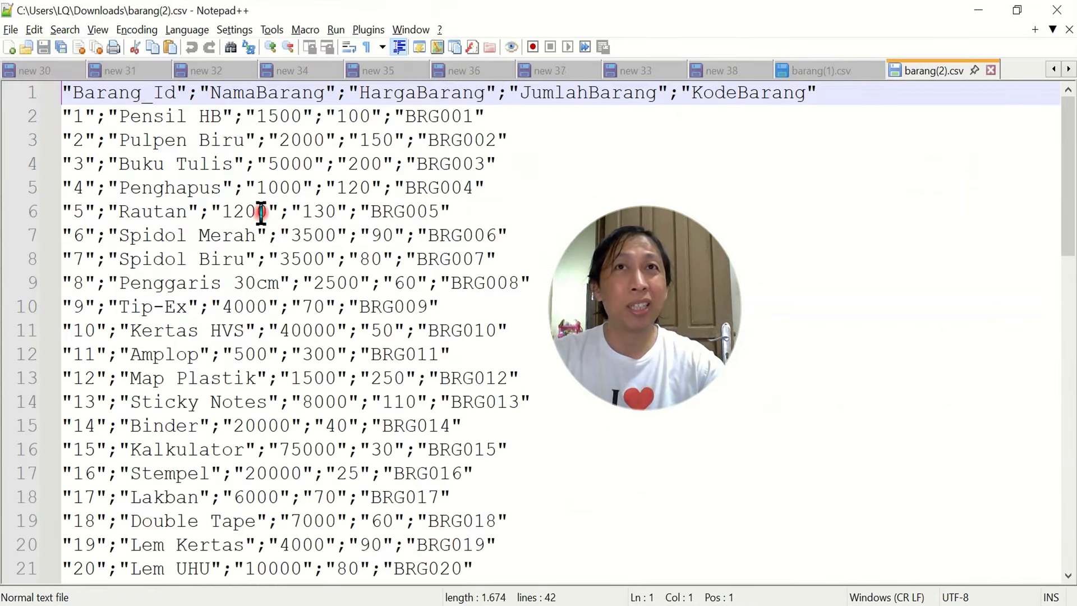
Highlight the semicolon separators in the first data row and the header line of barang(2).csv, and close the file
drag(96, 118, 106, 120)
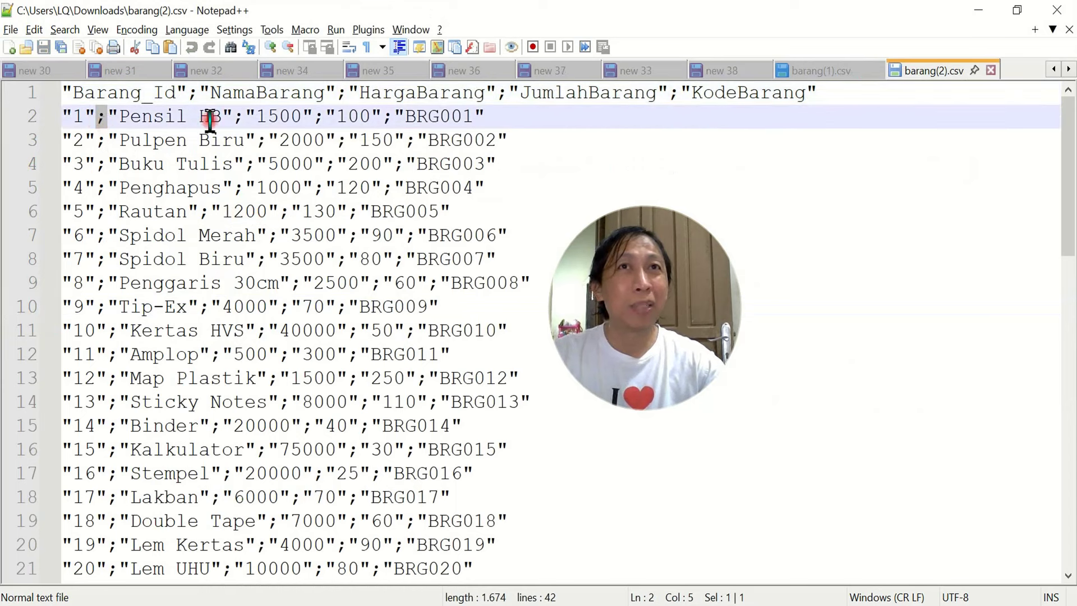
click(237, 119)
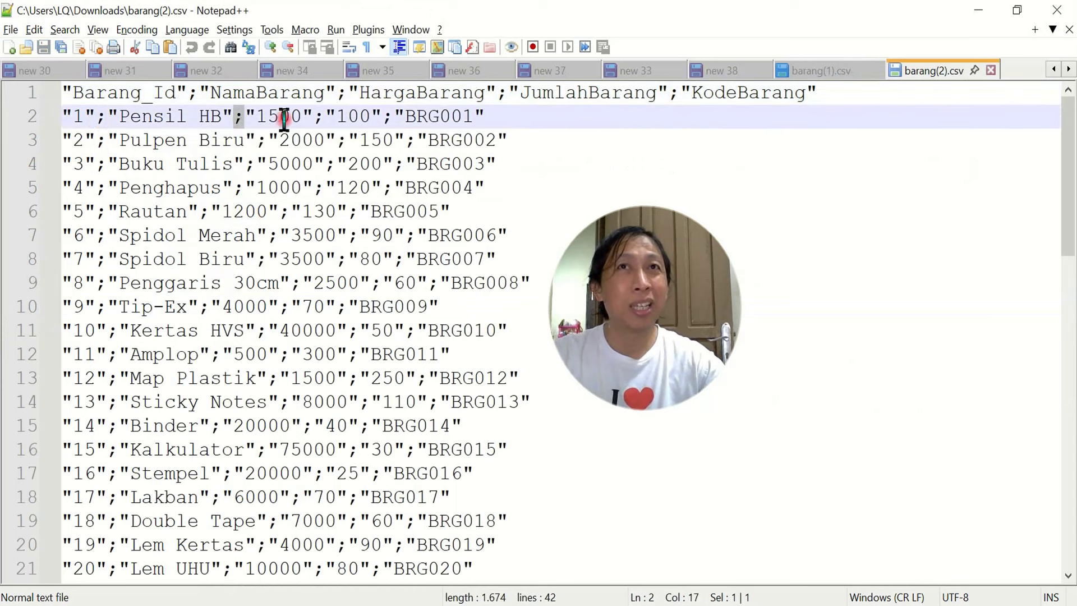
click(312, 119)
drag(312, 120, 324, 123)
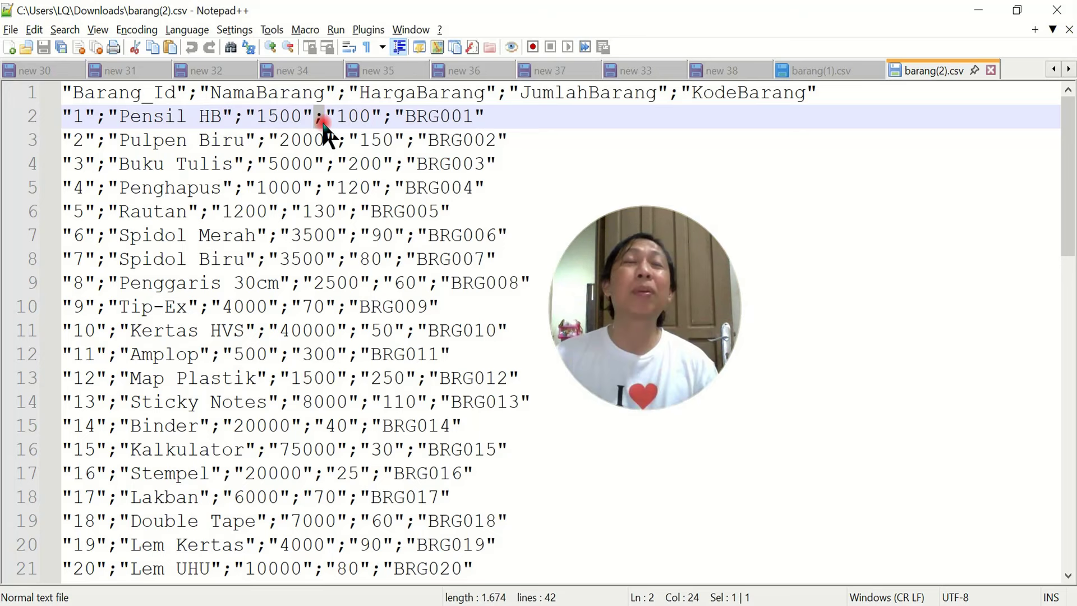
drag(833, 92, 24, 66)
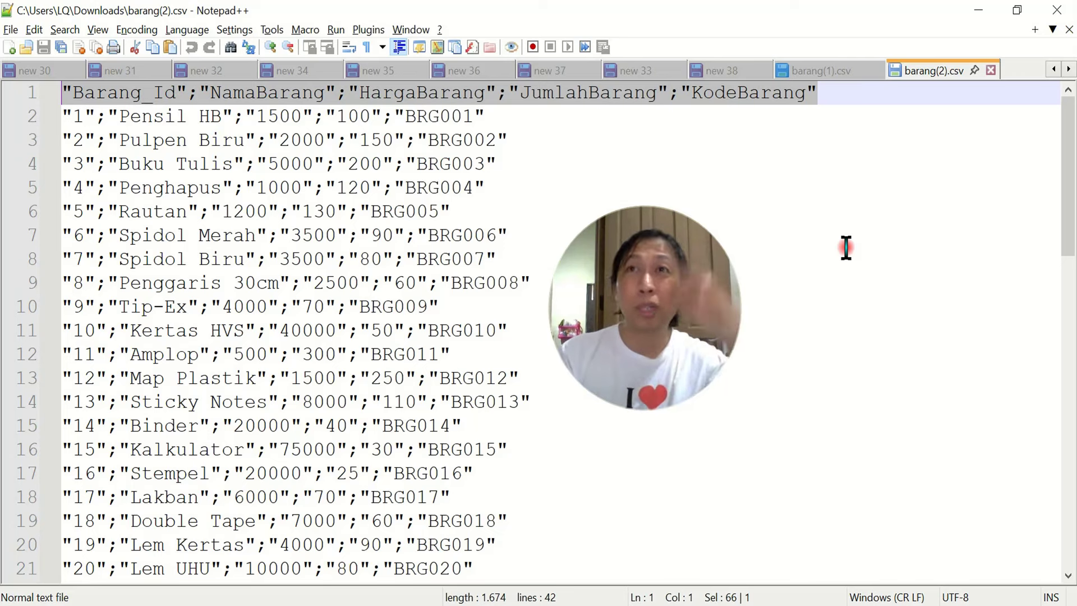
click(886, 163)
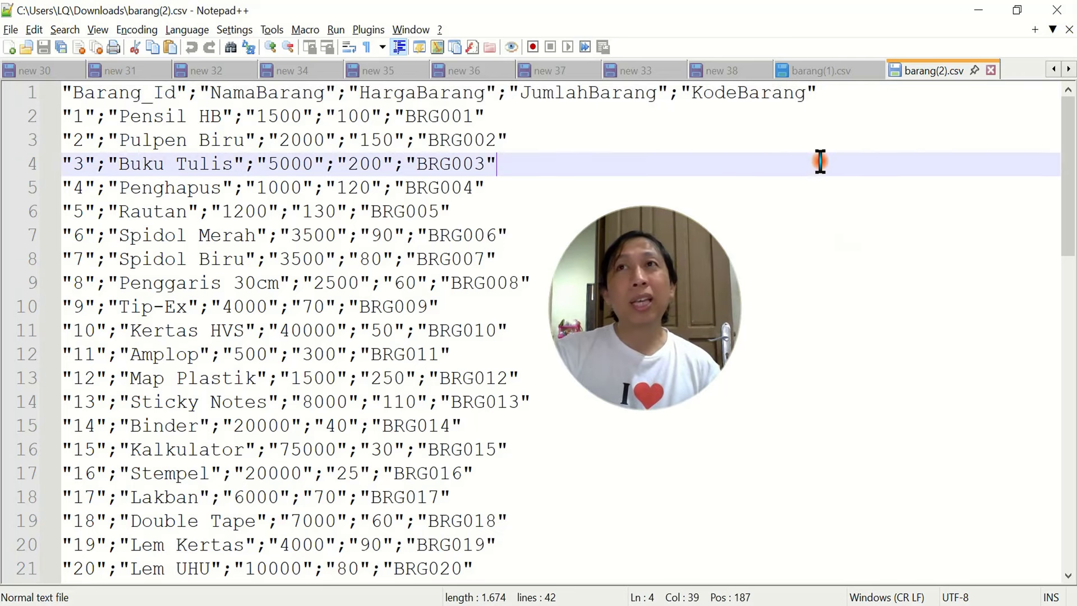
click(991, 70)
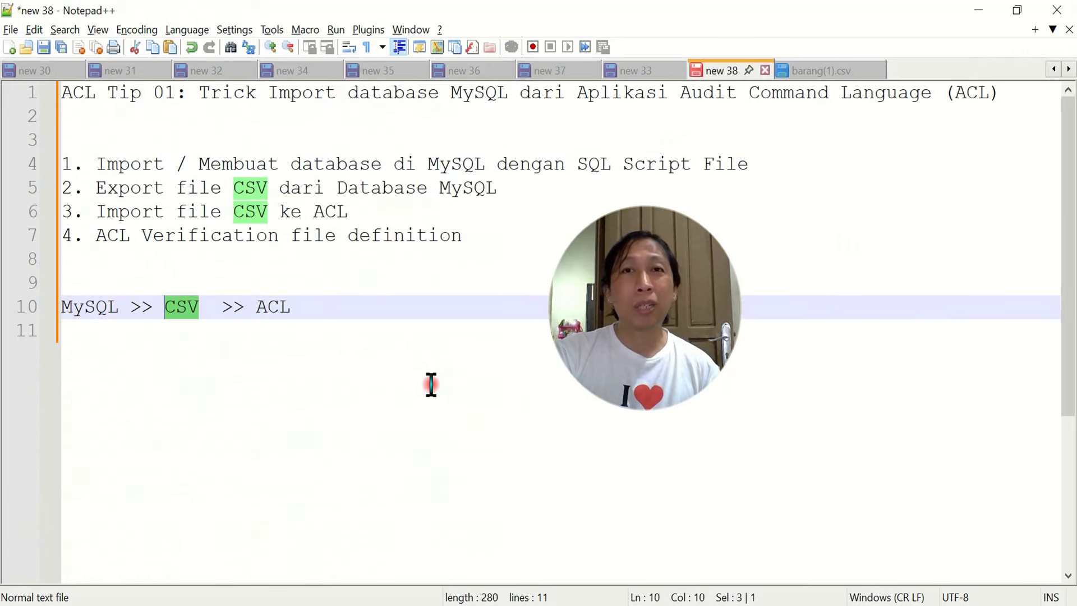
Switch to ACL 9 and delete the Penjualan_Barang table from the project
key(alt+Tab)
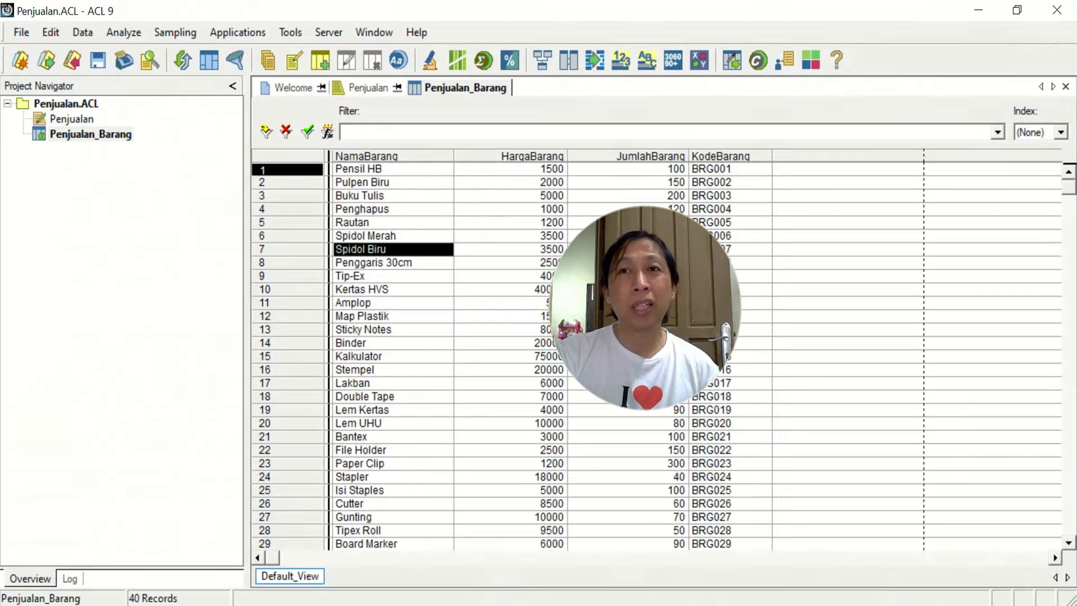
click(81, 131)
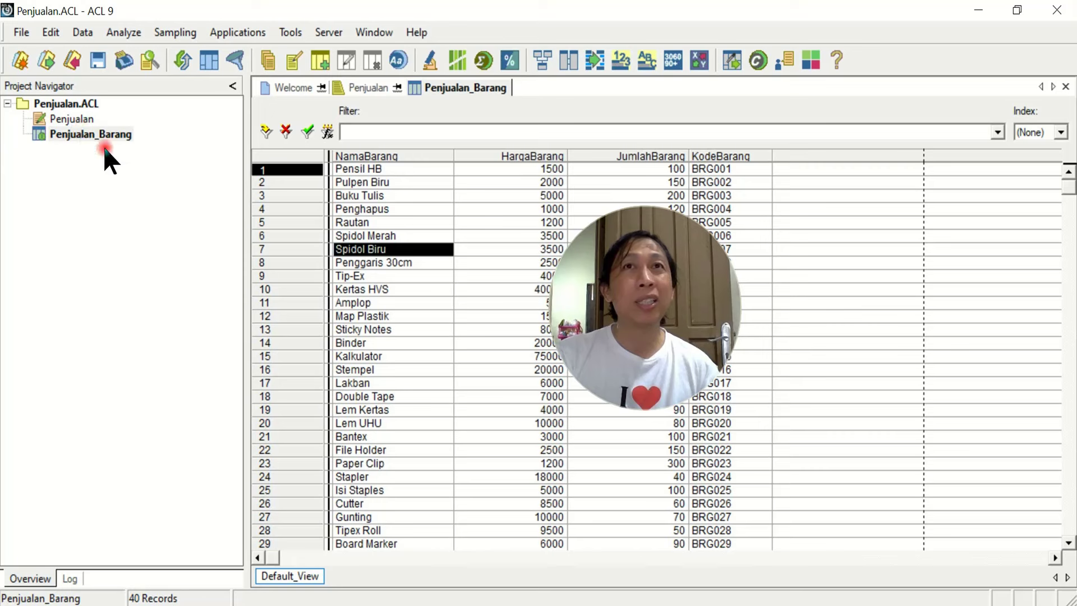
click(79, 137)
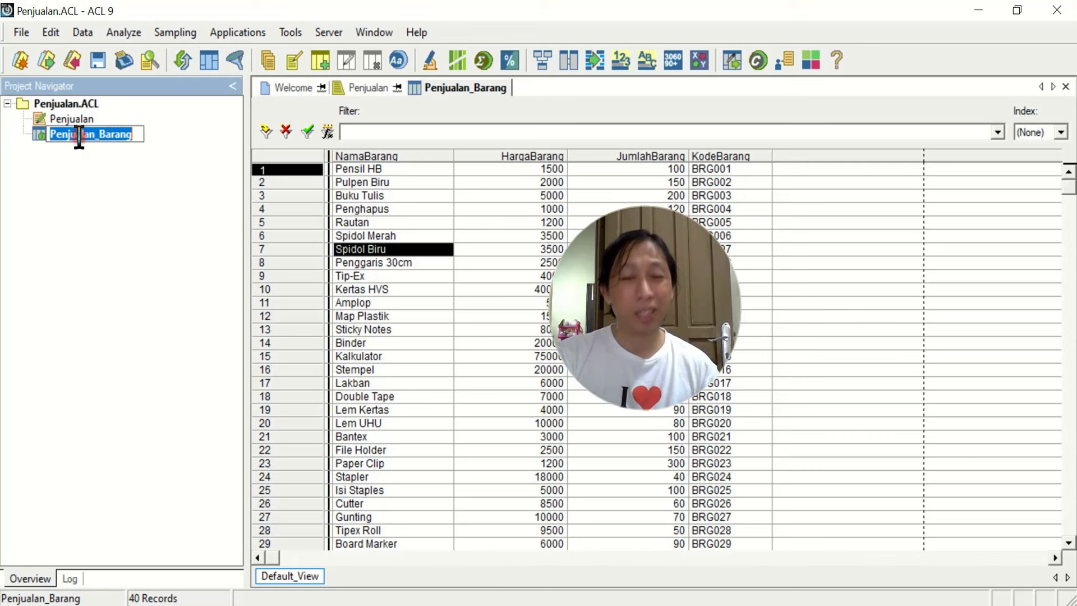
right_click(78, 137)
click(48, 159)
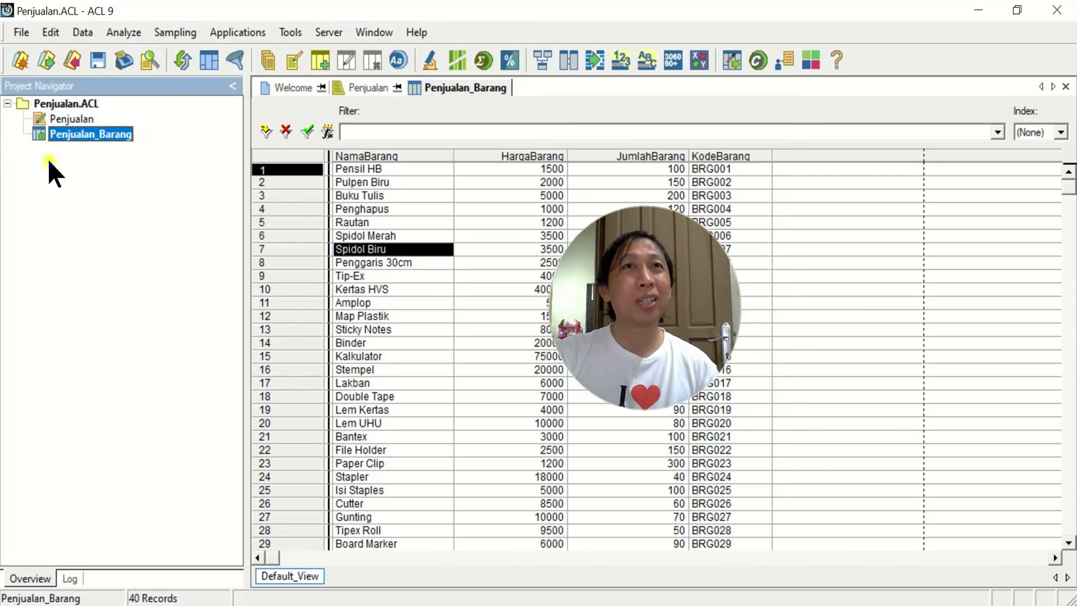
right_click(42, 137)
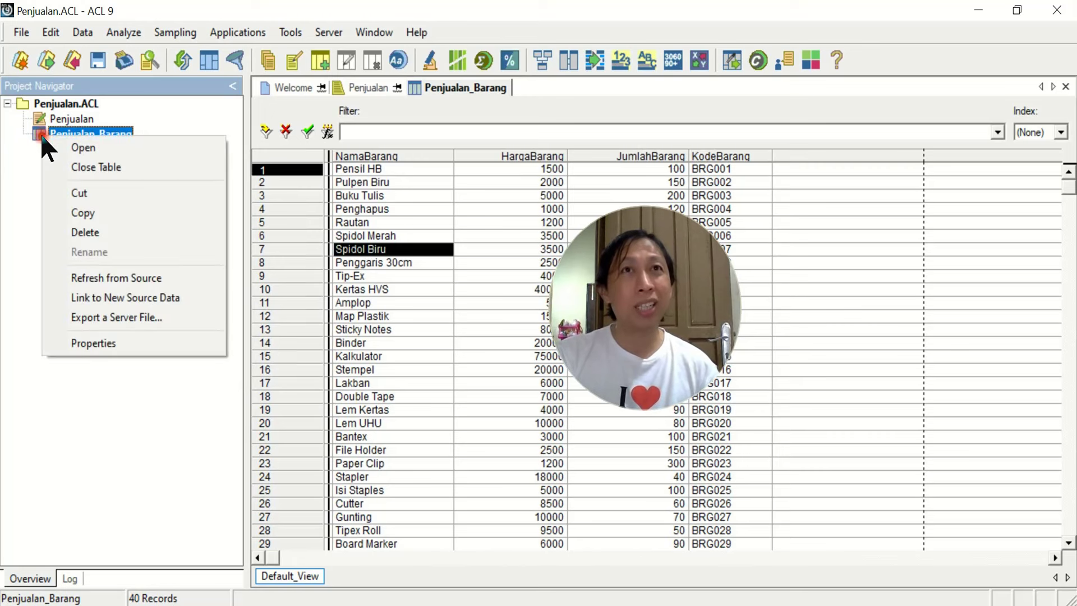
click(115, 232)
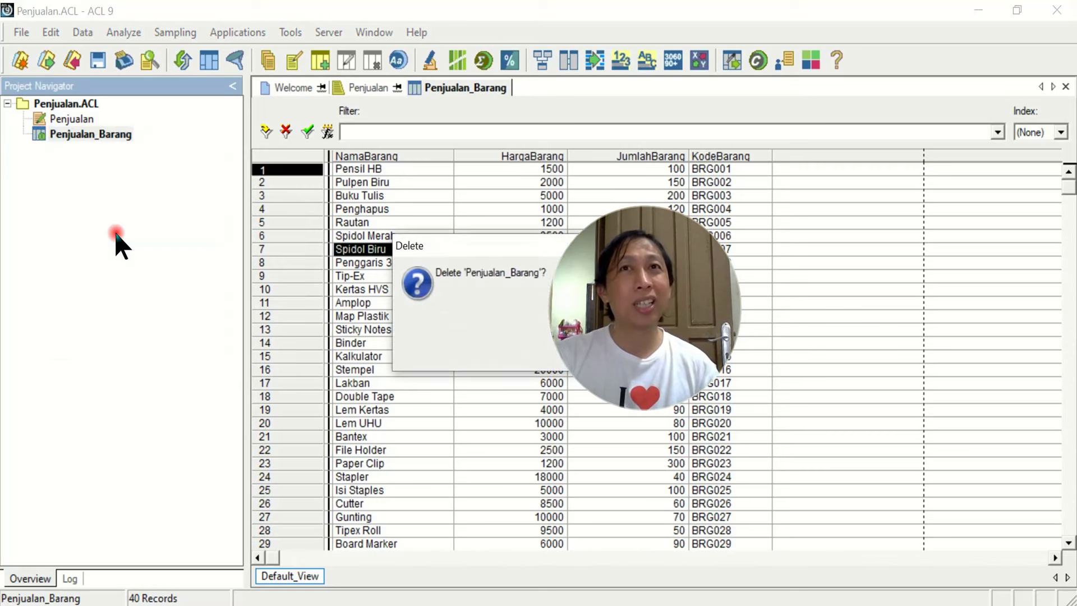
drag(635, 271, 983, 263)
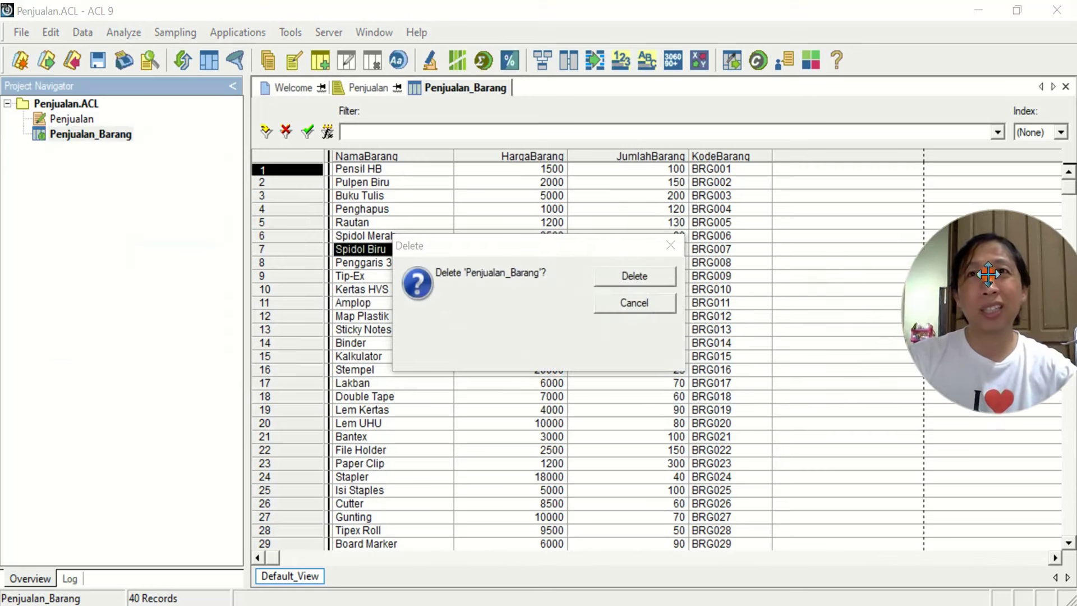
click(663, 273)
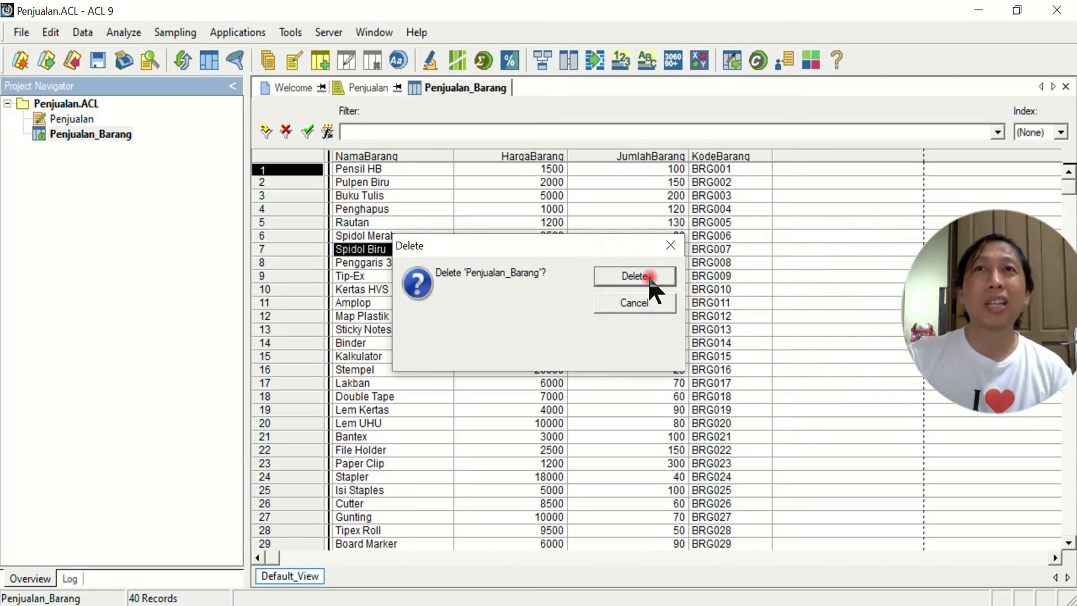
click(649, 277)
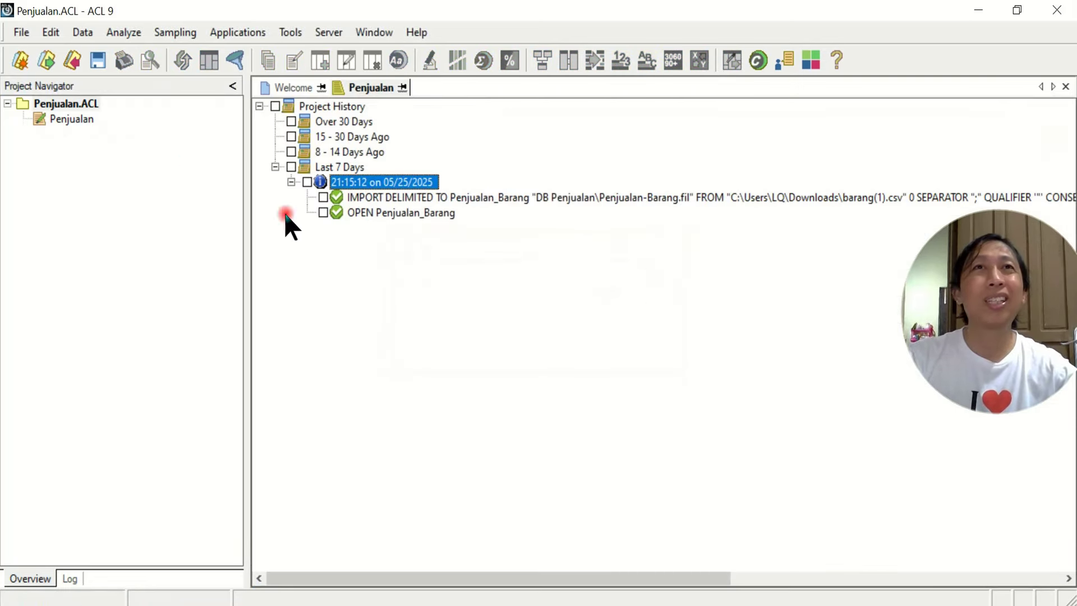
Start defining a new table in the Penjualan.ACL project with Disk as the data source
click(63, 119)
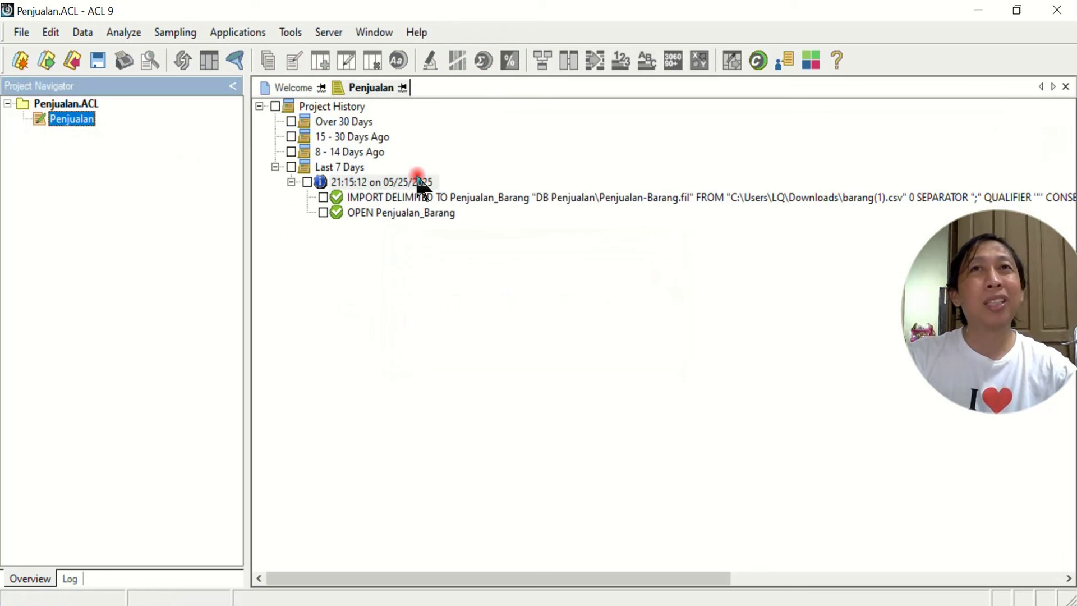
click(67, 105)
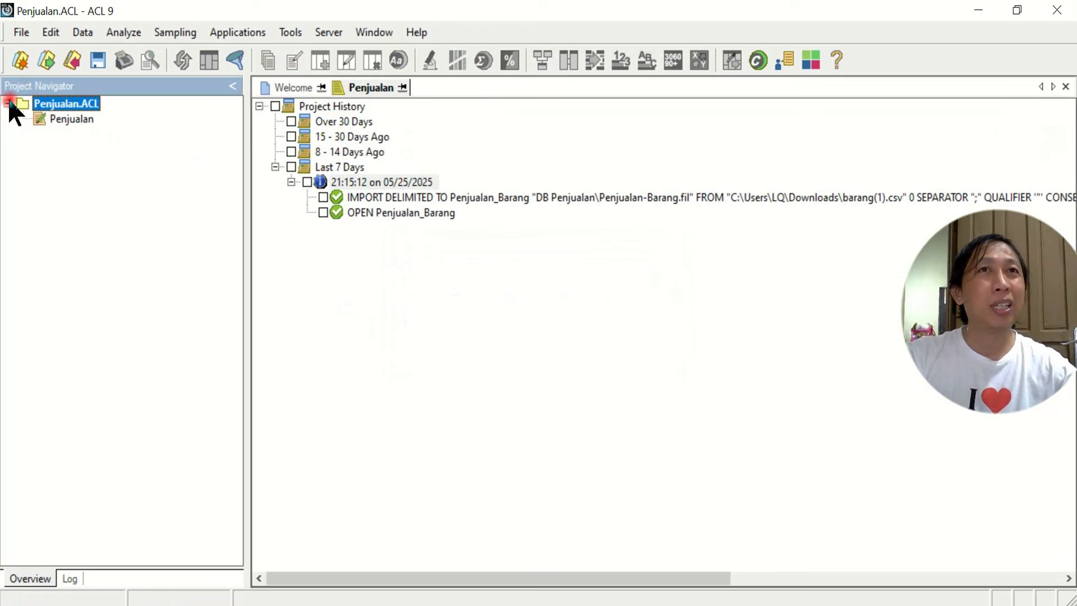
right_click(71, 106)
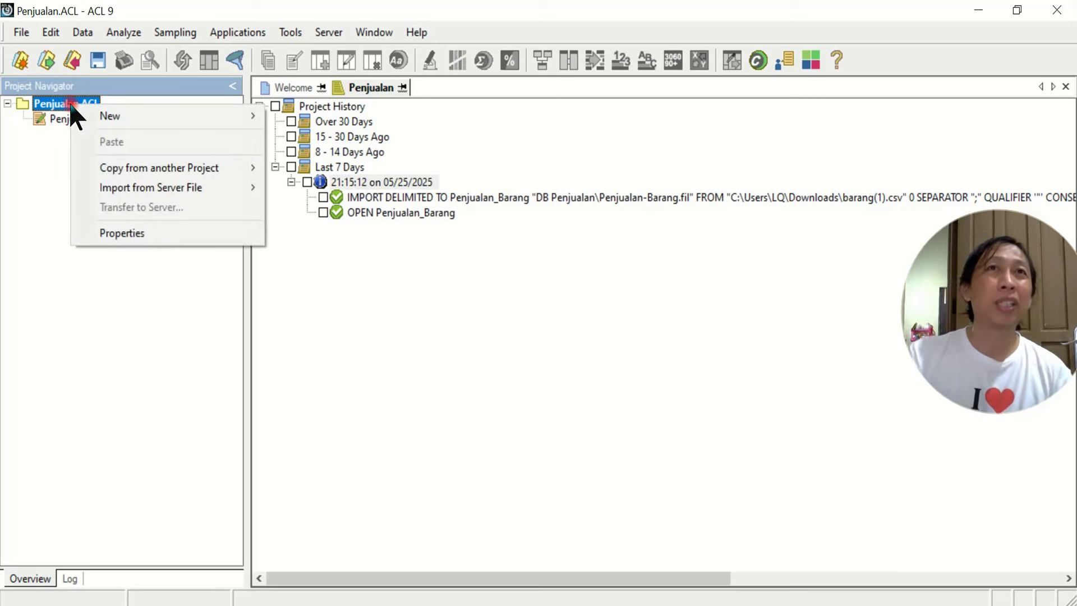
mouse_move(101, 114)
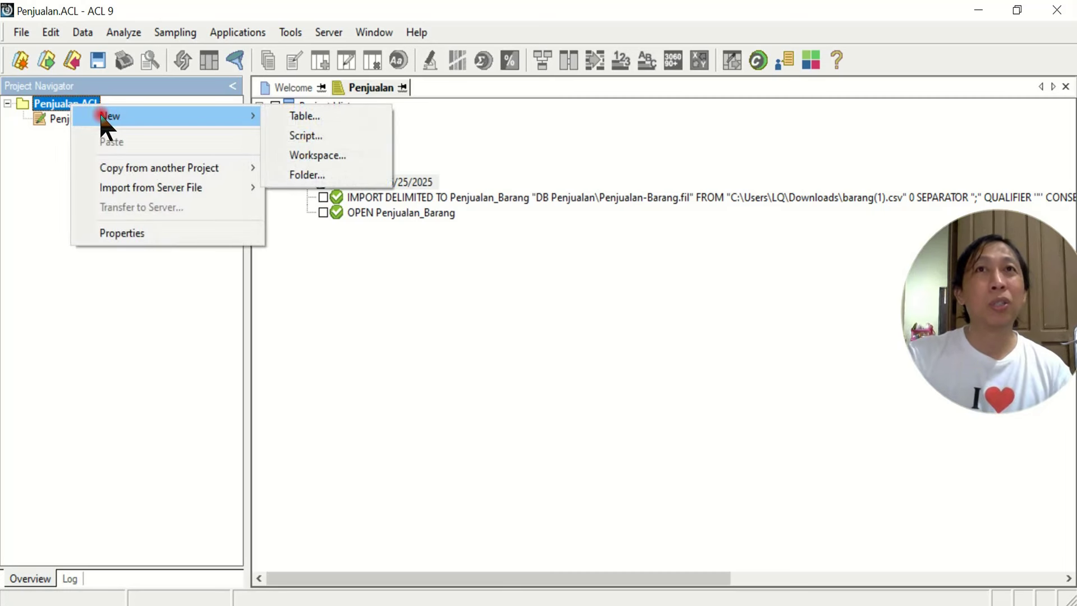
click(325, 119)
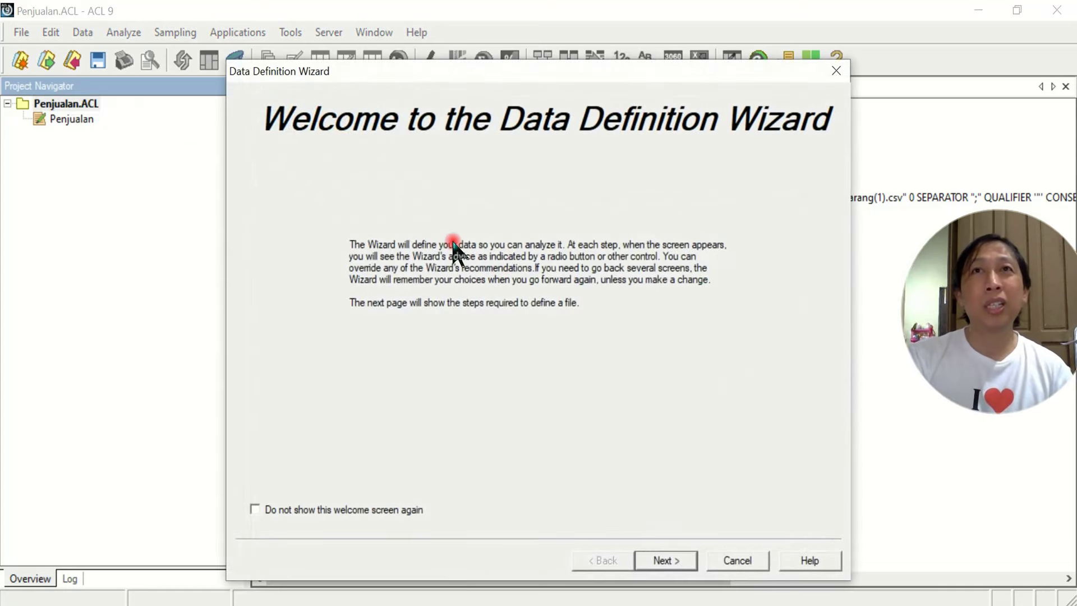
click(681, 561)
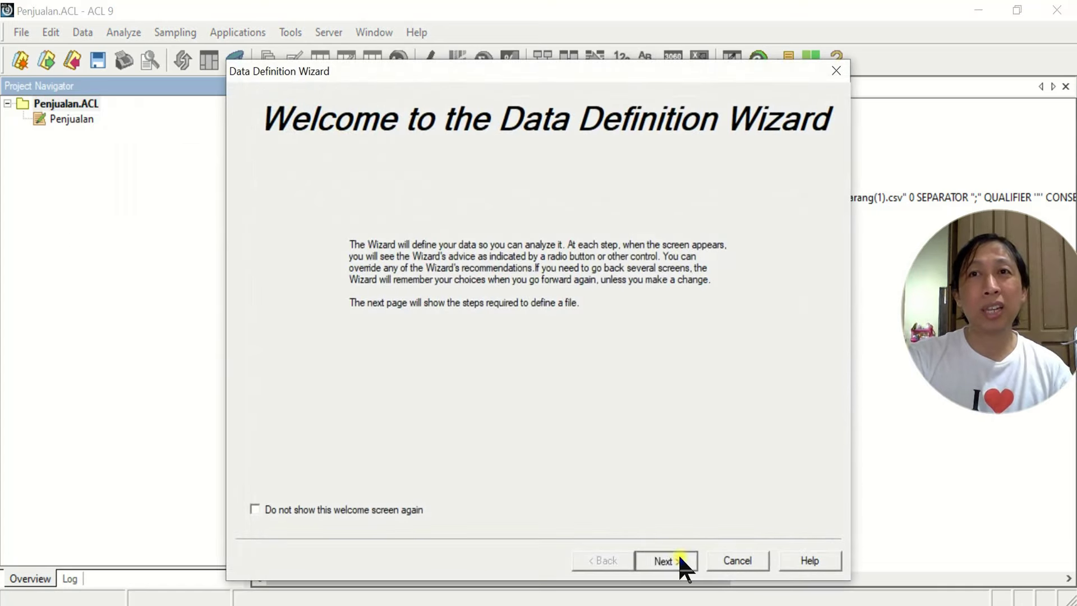
click(469, 157)
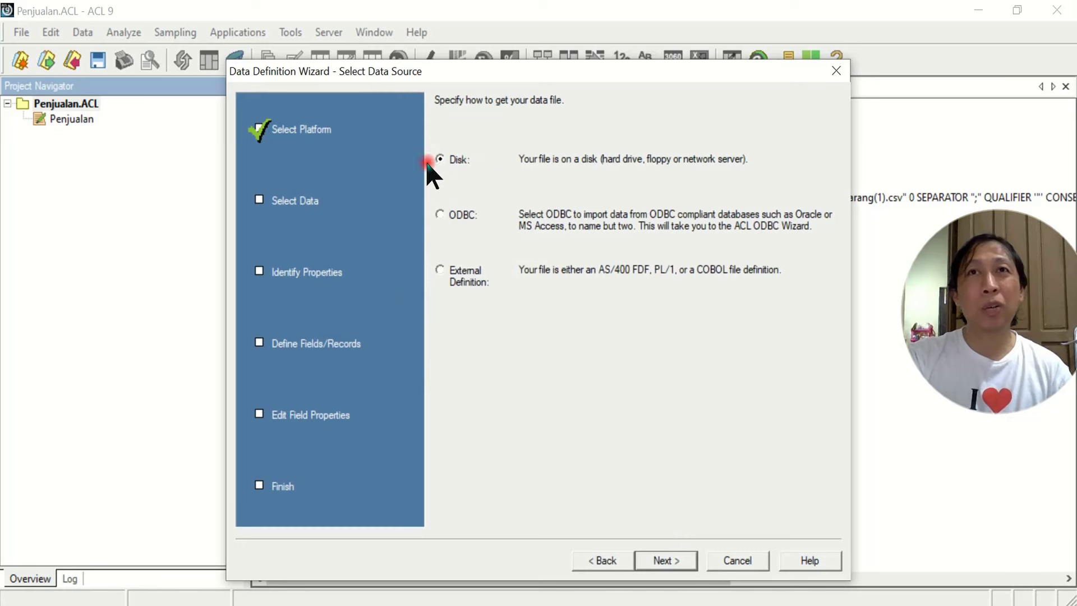
click(687, 560)
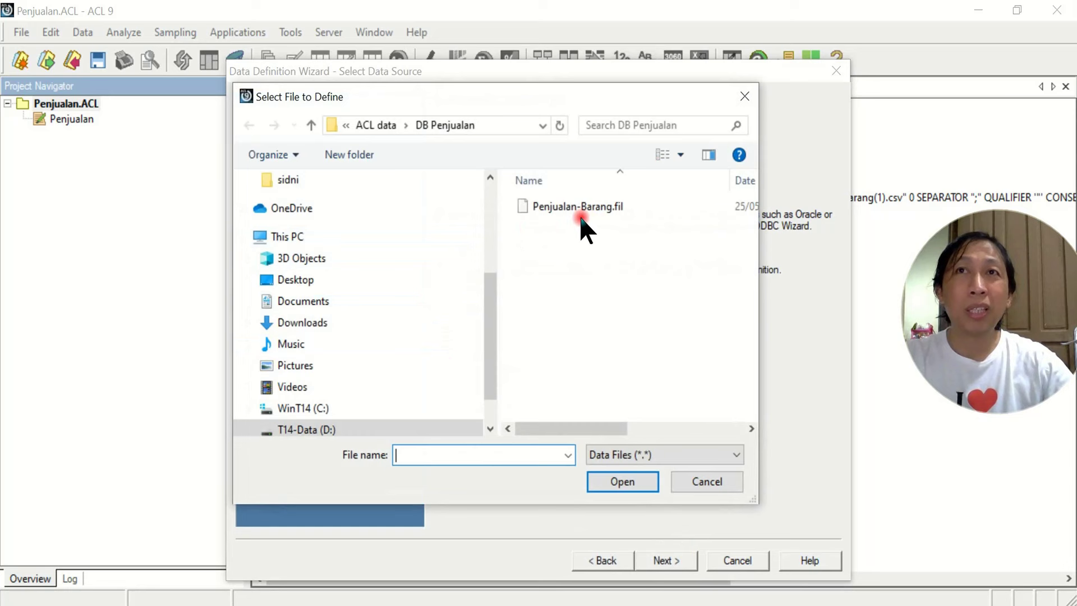
Choose barang(2).csv from the Downloads folder as the file to define
drag(488, 332, 484, 216)
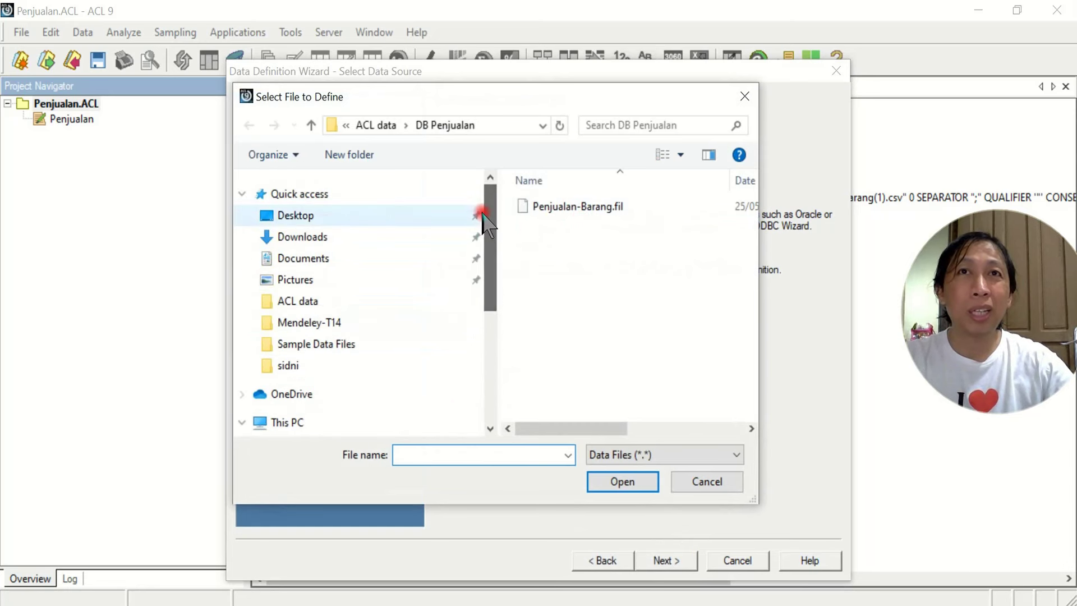
click(311, 238)
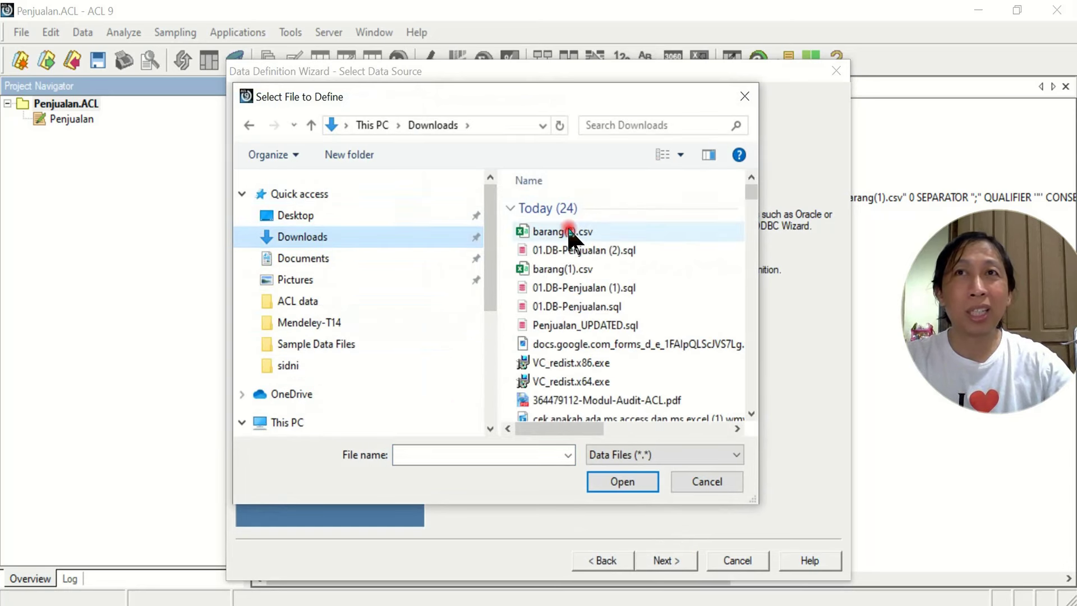
click(583, 231)
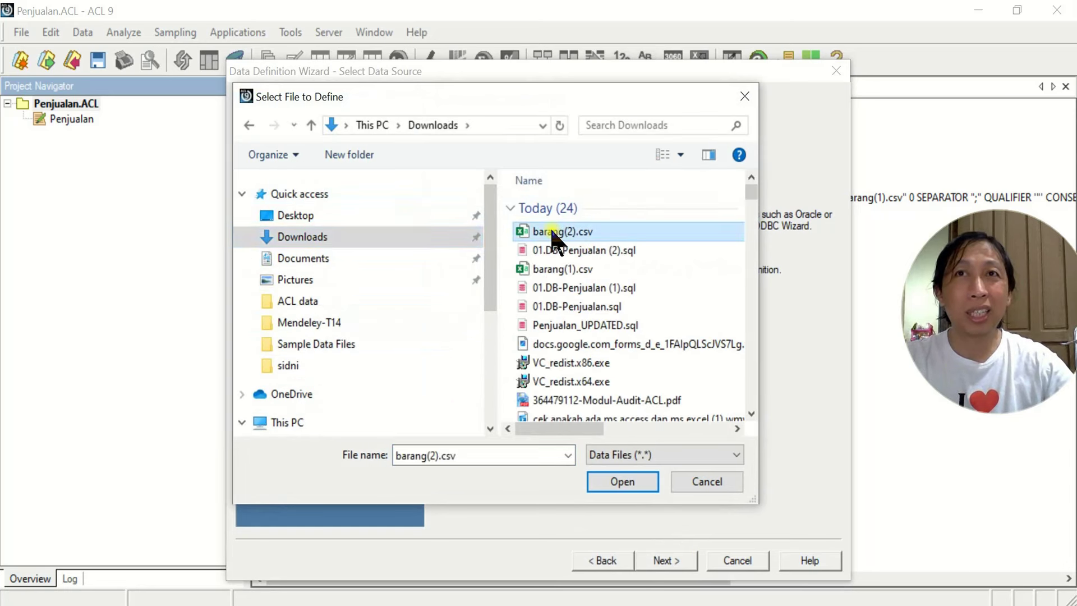
click(623, 481)
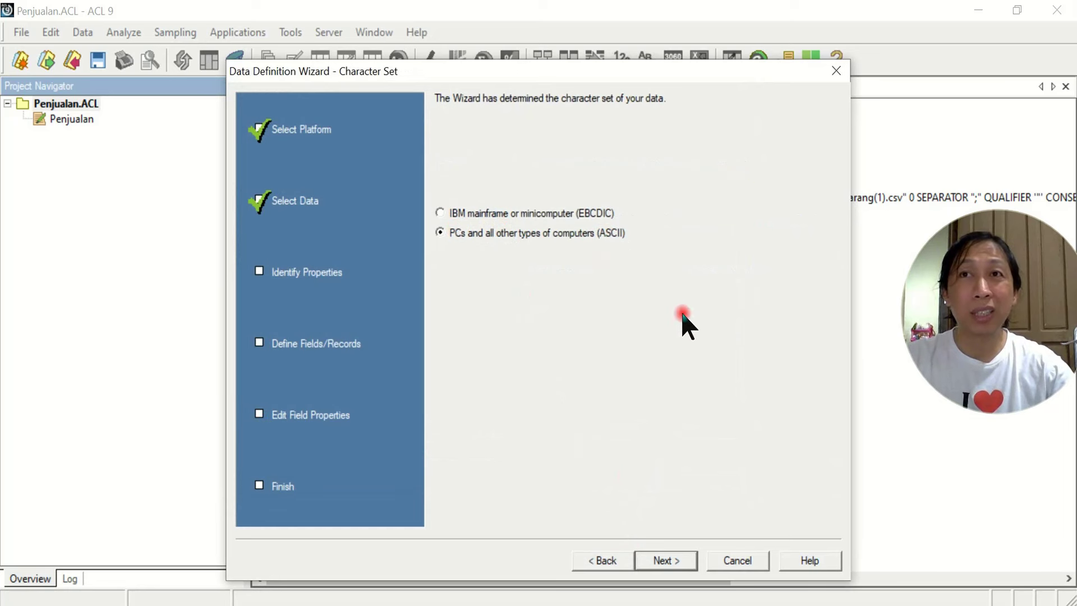
Accept the PC (ASCII) character set and the Delimited text file format, and point out the Semicolon field separator
click(666, 565)
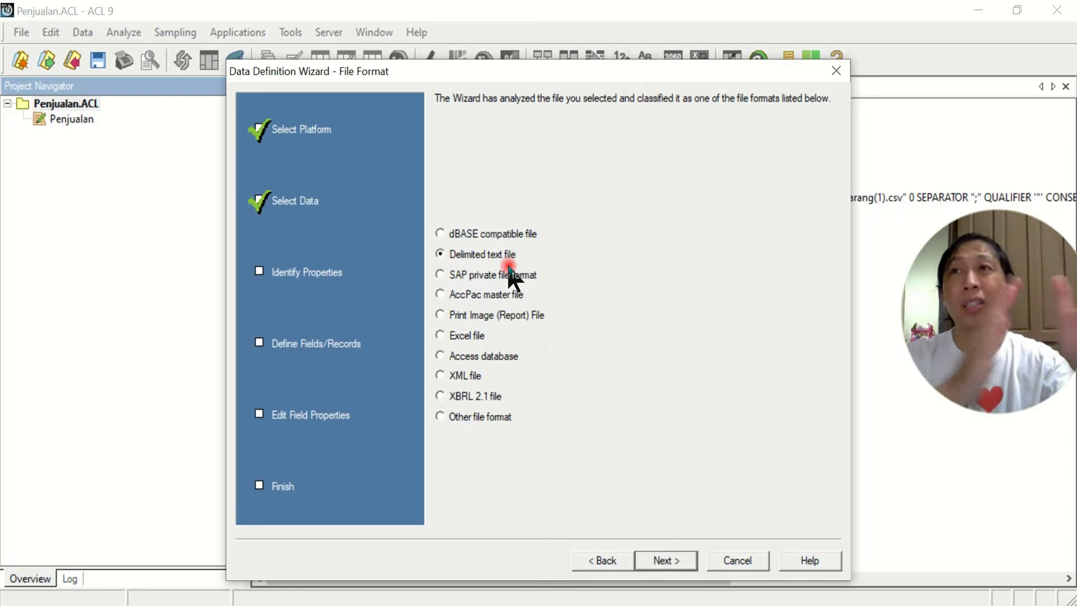
click(662, 562)
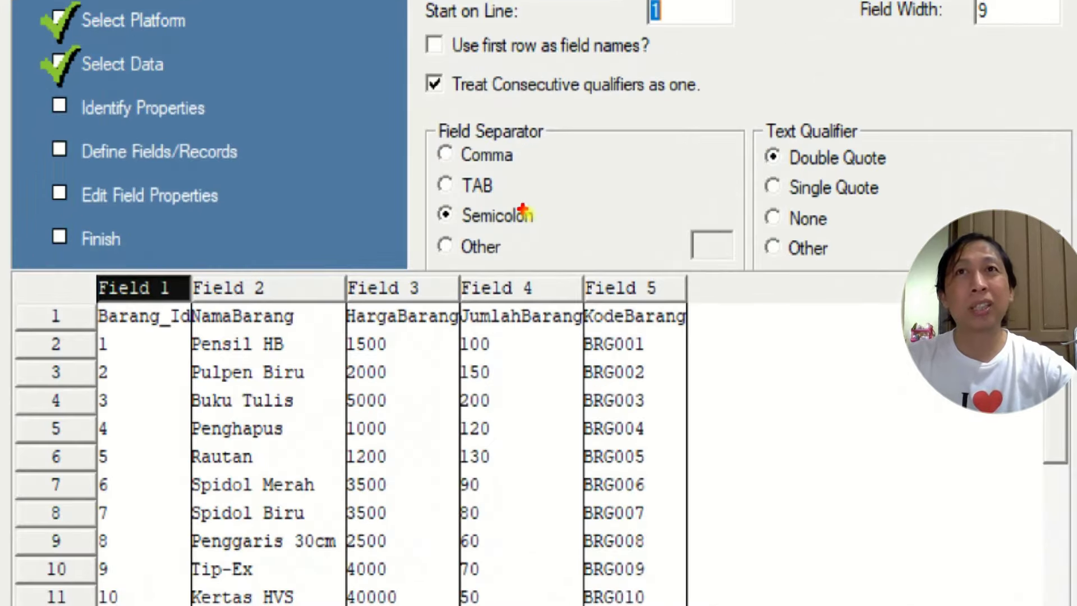
mouse_move(481, 195)
mouse_down()
mouse_move(455, 198)
mouse_move(614, 224)
mouse_move(493, 212)
mouse_up()
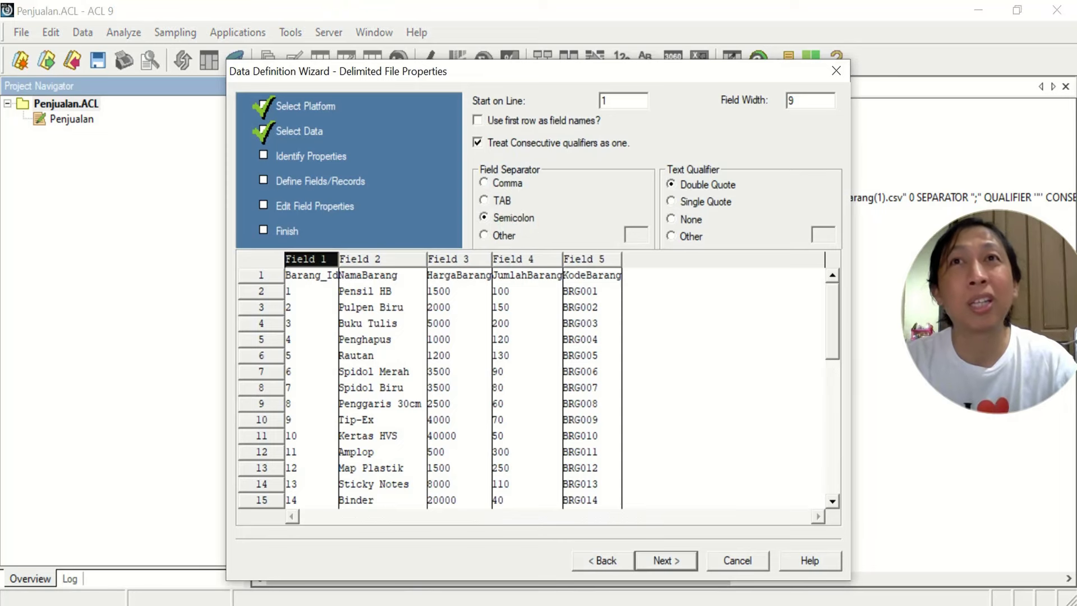
Open barang(2).csv from the Downloads folder in Notepad++ to check its separators, and return to the ACL wizard
key(alt+Tab)
key(alt+Tab)
right_click(343, 605)
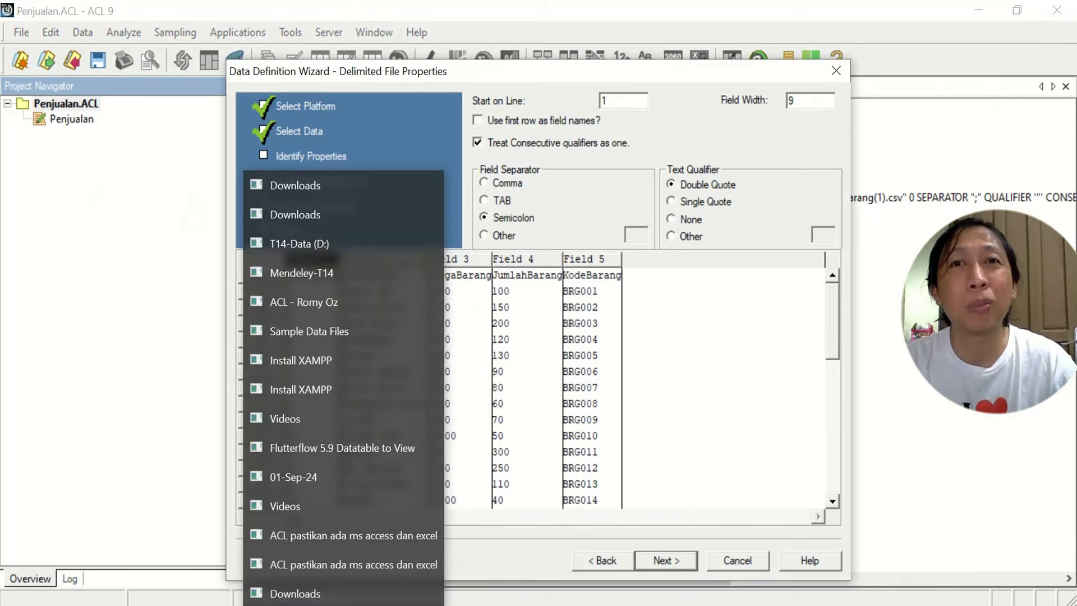
click(334, 184)
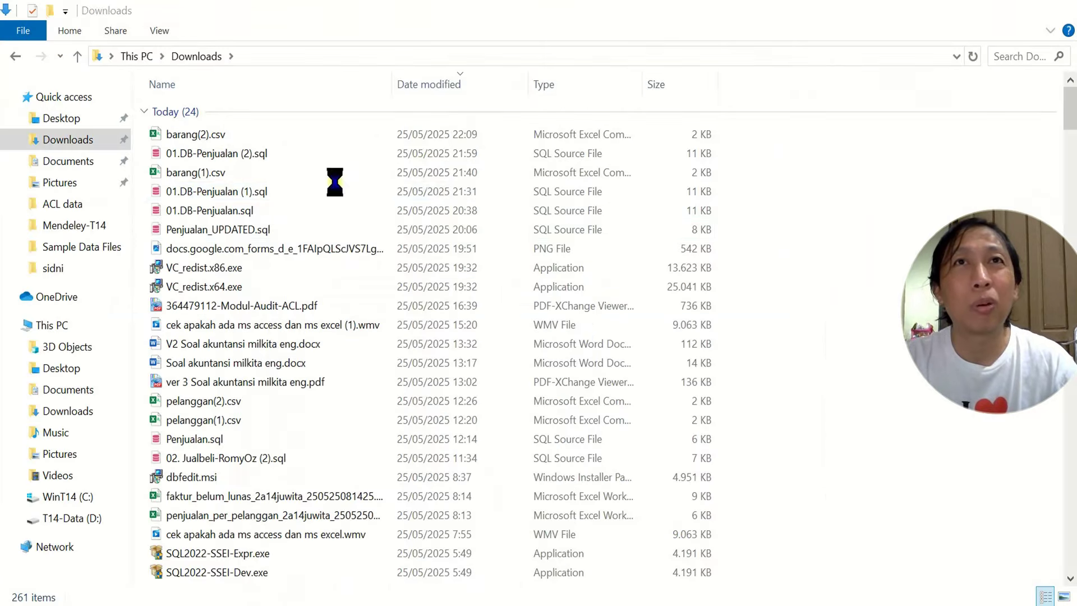
click(222, 134)
right_click(221, 133)
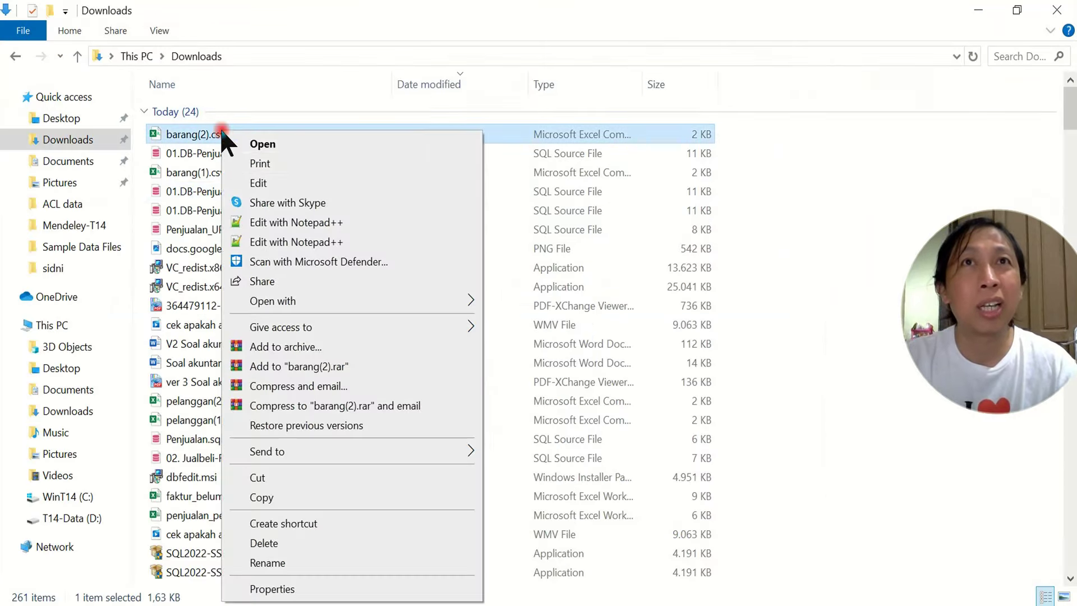
click(316, 221)
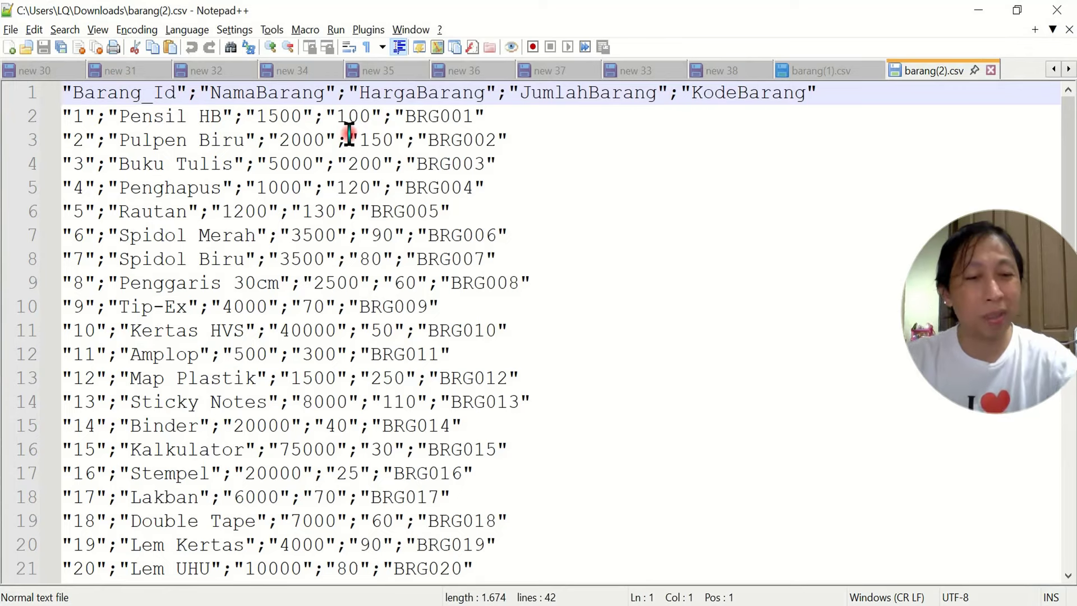
key(alt+Tab)
key(alt+Tab)
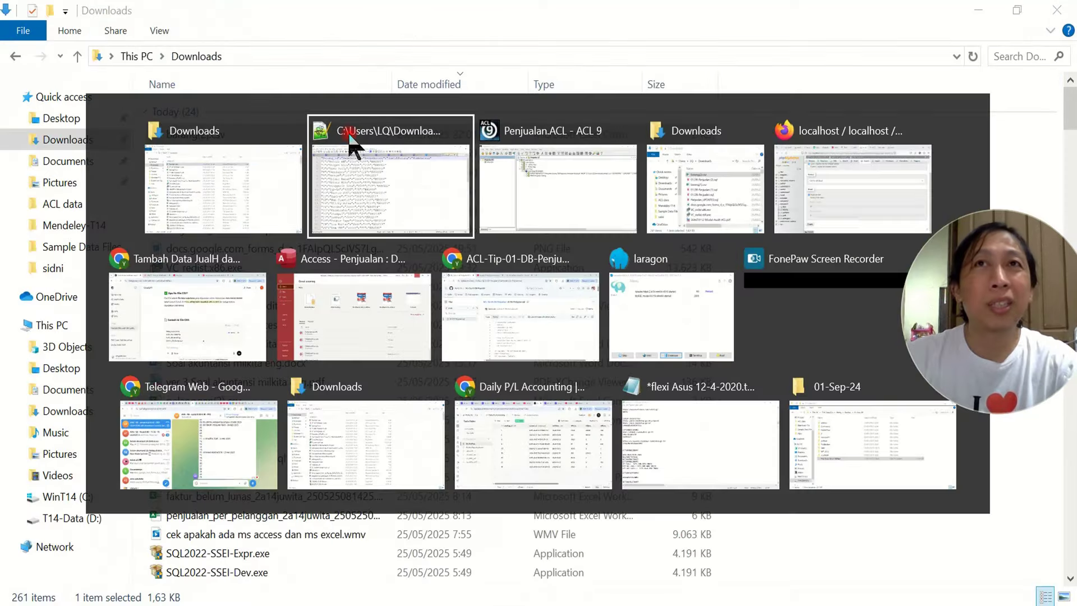
key(alt+Tab)
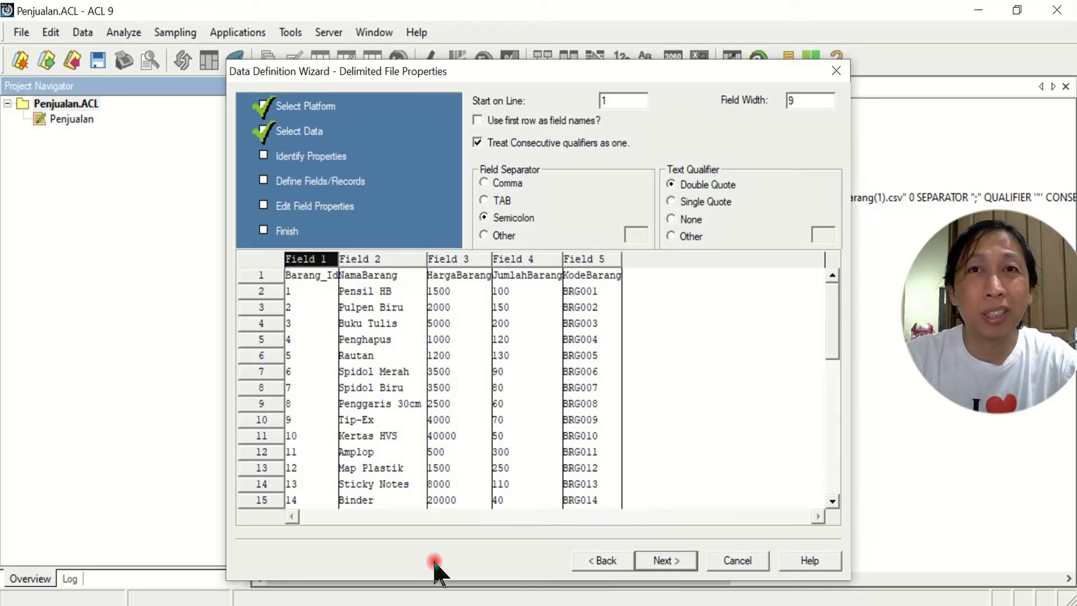
Switch to barang(2).csv in Notepad++ and highlight its header line and the first data rows
click(432, 597)
drag(820, 92, 2, 82)
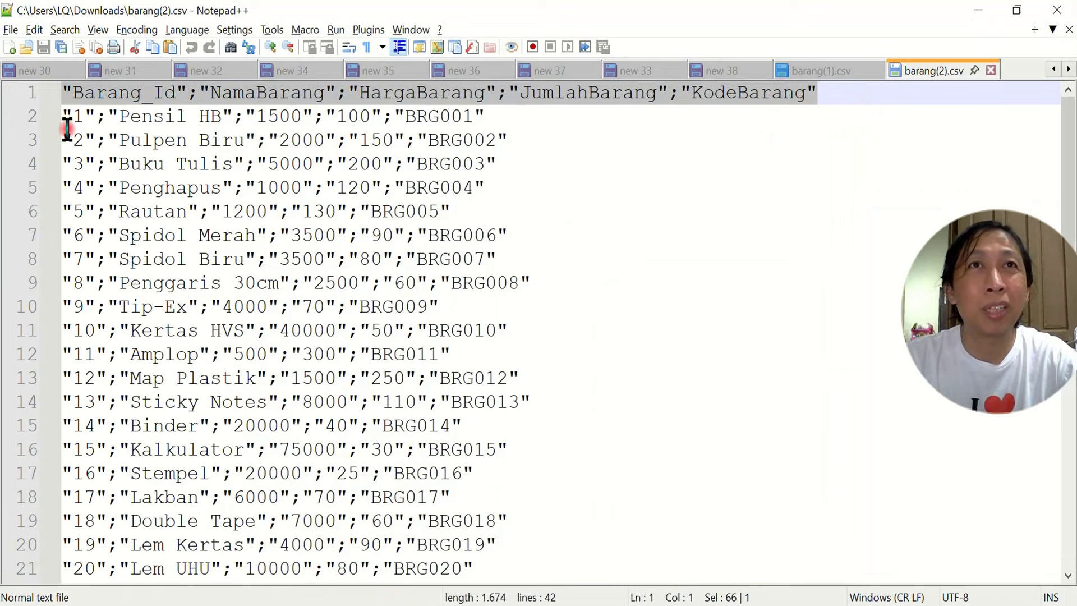
drag(63, 117, 255, 286)
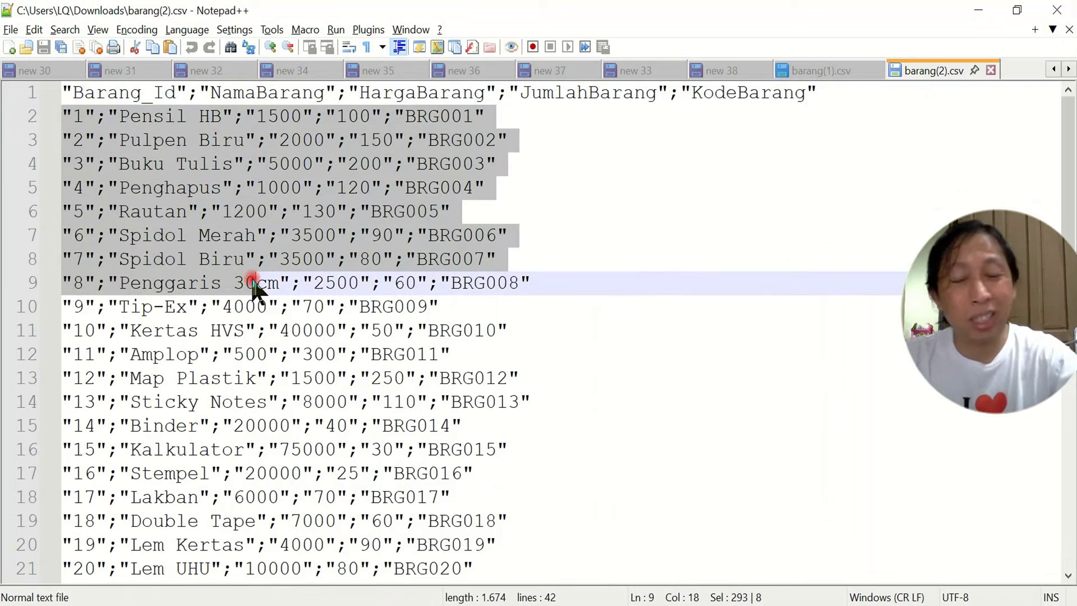
Return to the ACL wizard, use the first row as field names and select the NamaBarang column
key(alt+Tab)
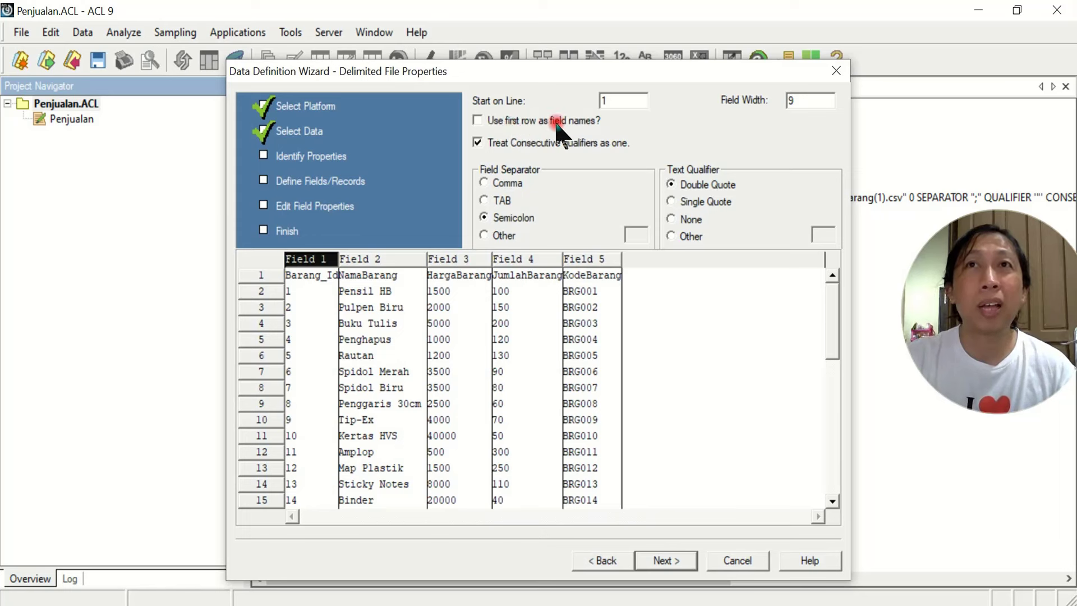
click(476, 120)
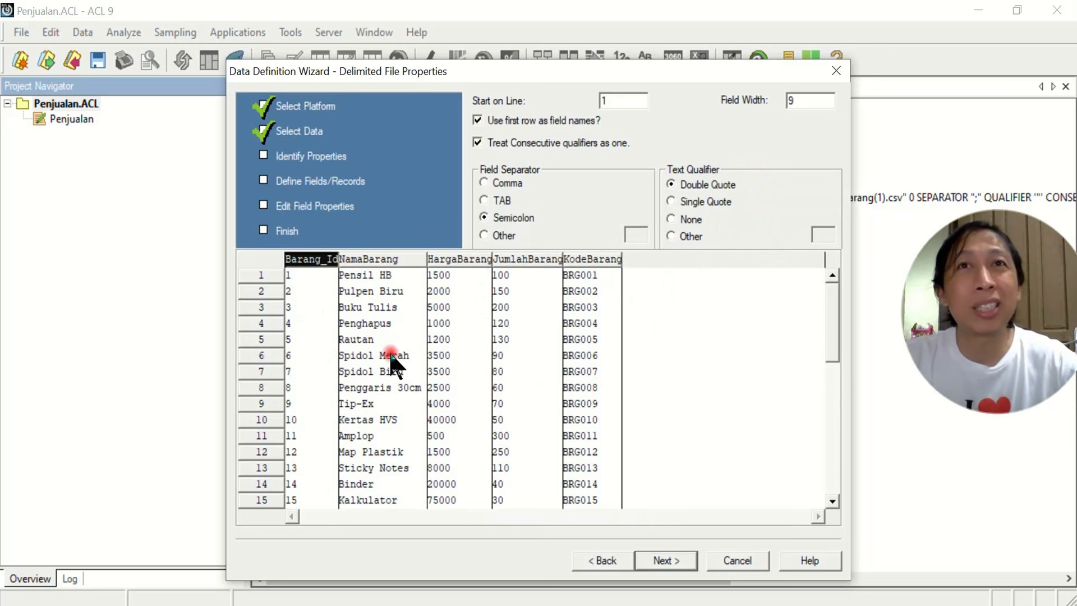
click(384, 259)
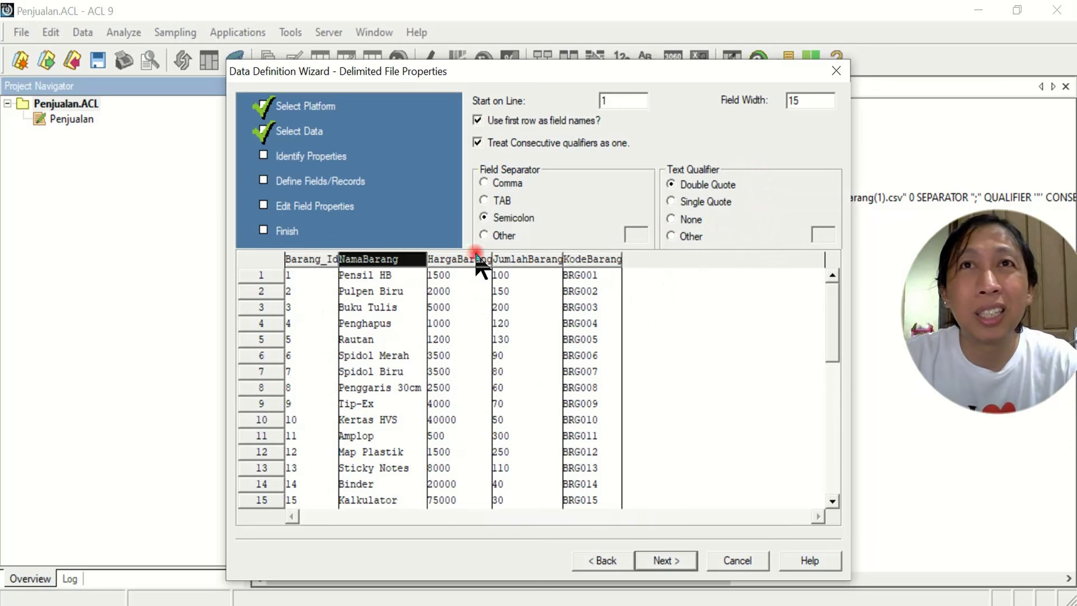
Check the field widths of HargaBarang, JumlahBarang, KodeBarang and Barang_Id, and view the penjualan4 database's tables in phpMyAdmin
click(477, 260)
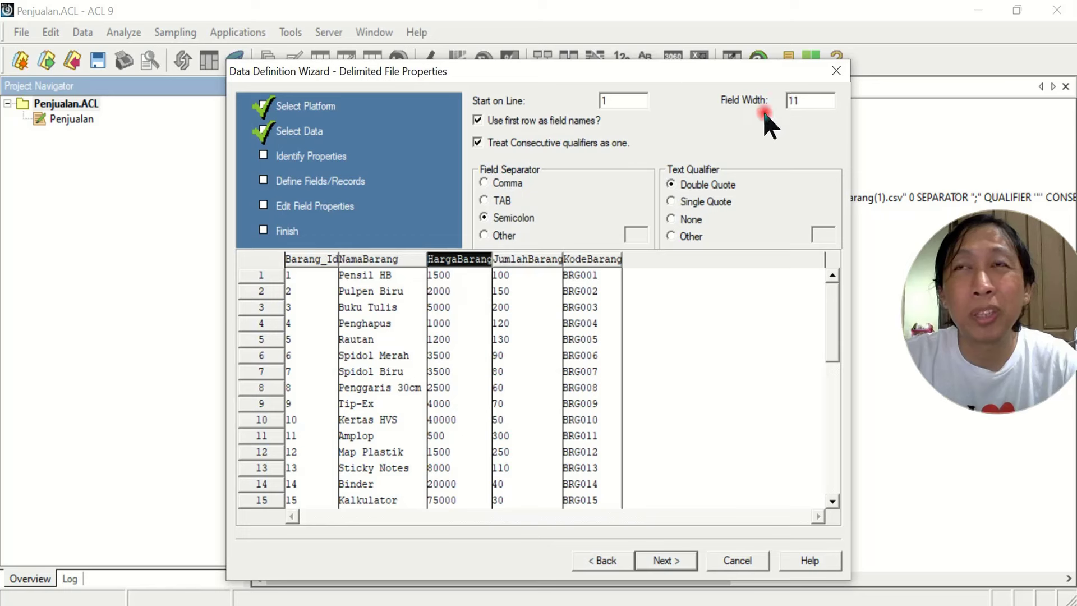
click(519, 259)
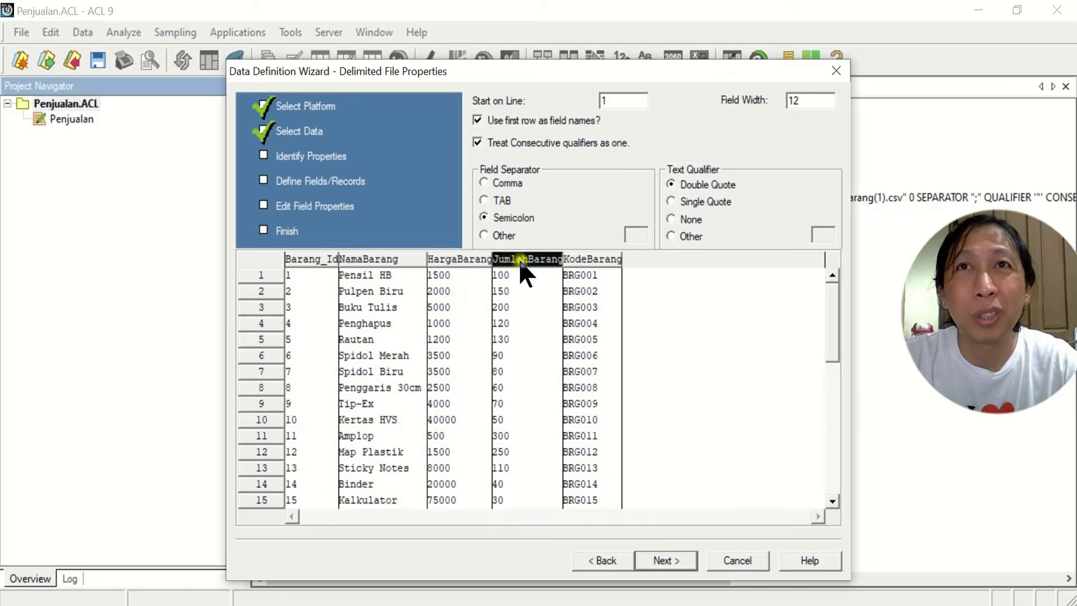
click(583, 261)
click(318, 261)
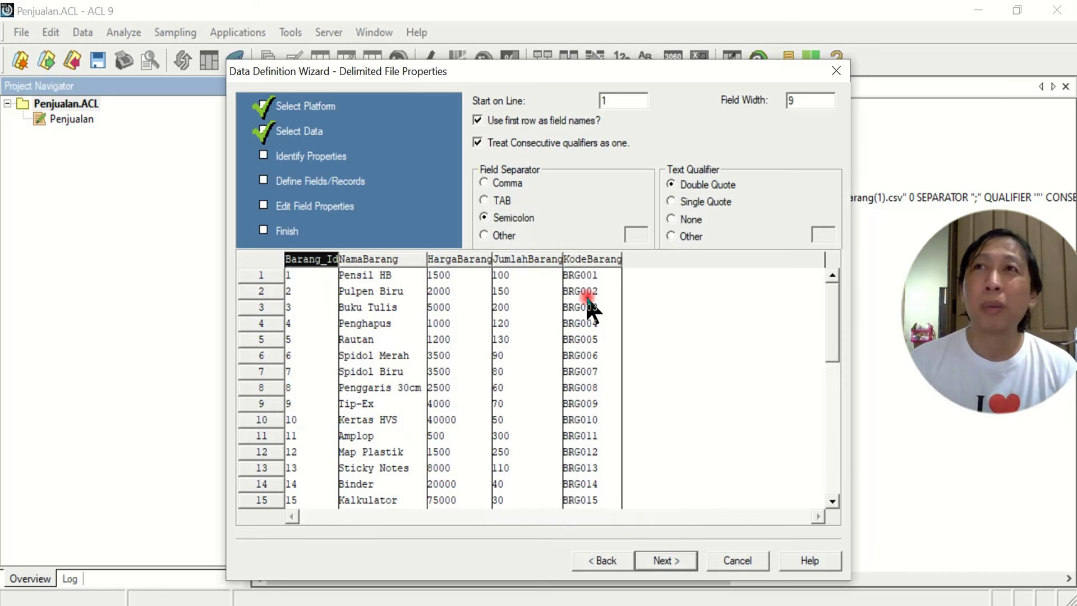
key(alt+Tab)
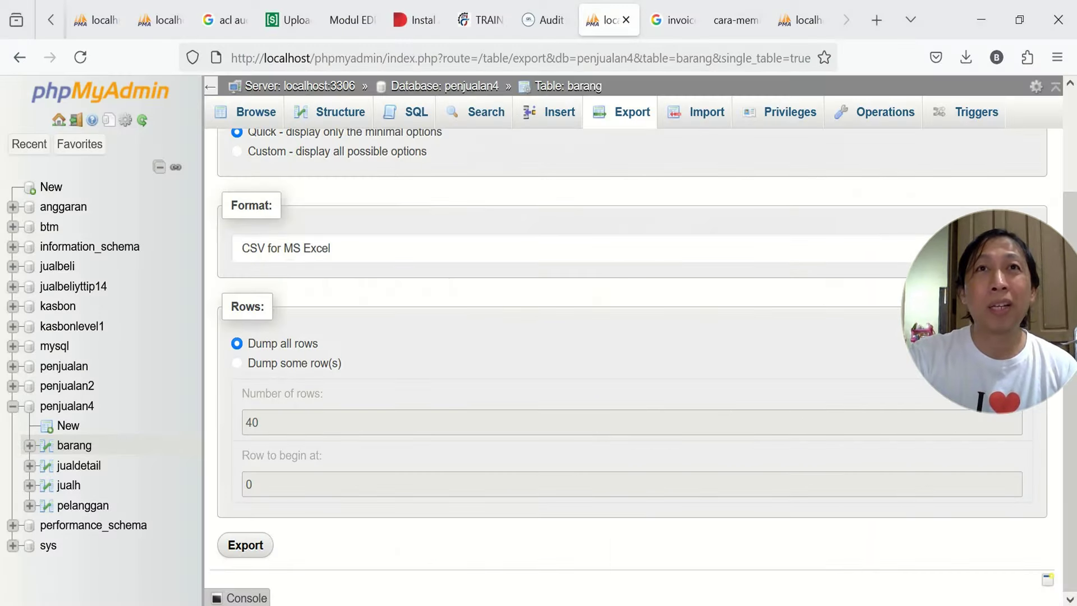
click(68, 411)
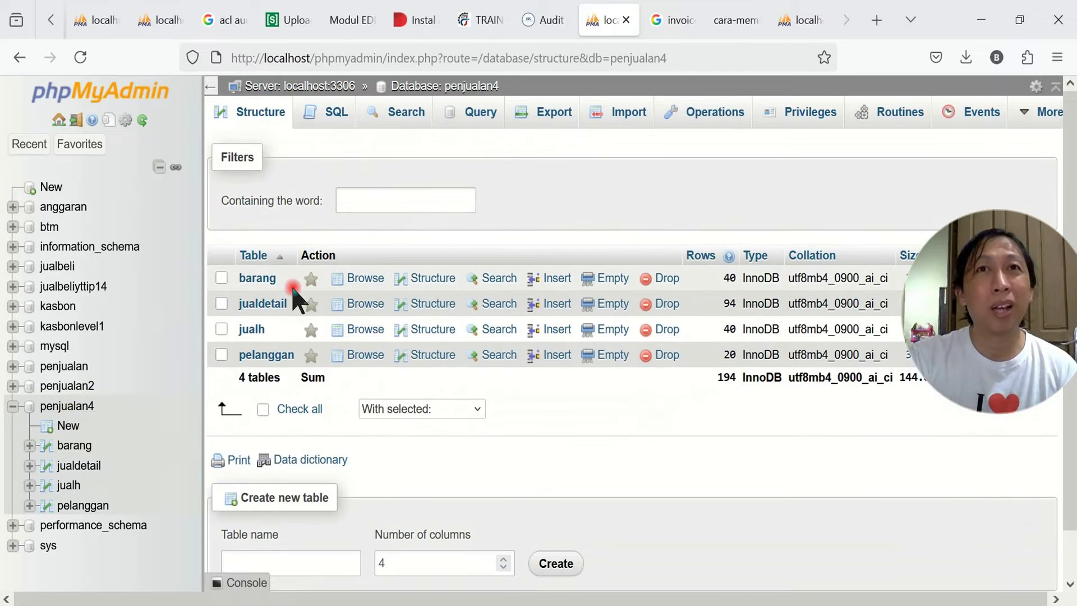
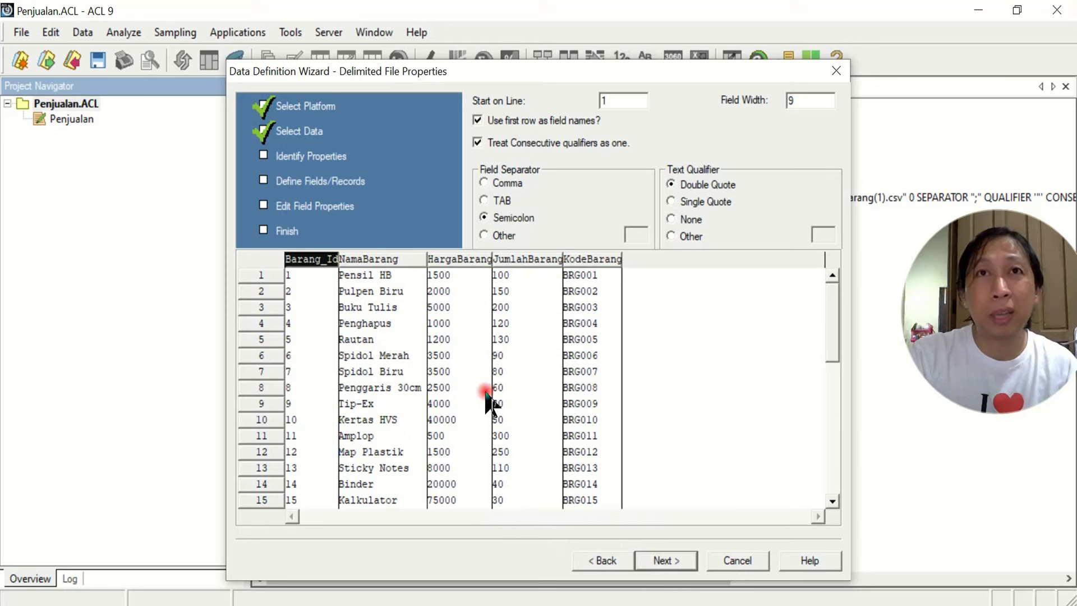
Accept the delimited file properties in the ACL wizard and choose the DB Penjualan folder in D:\ACL data as the save location
click(674, 560)
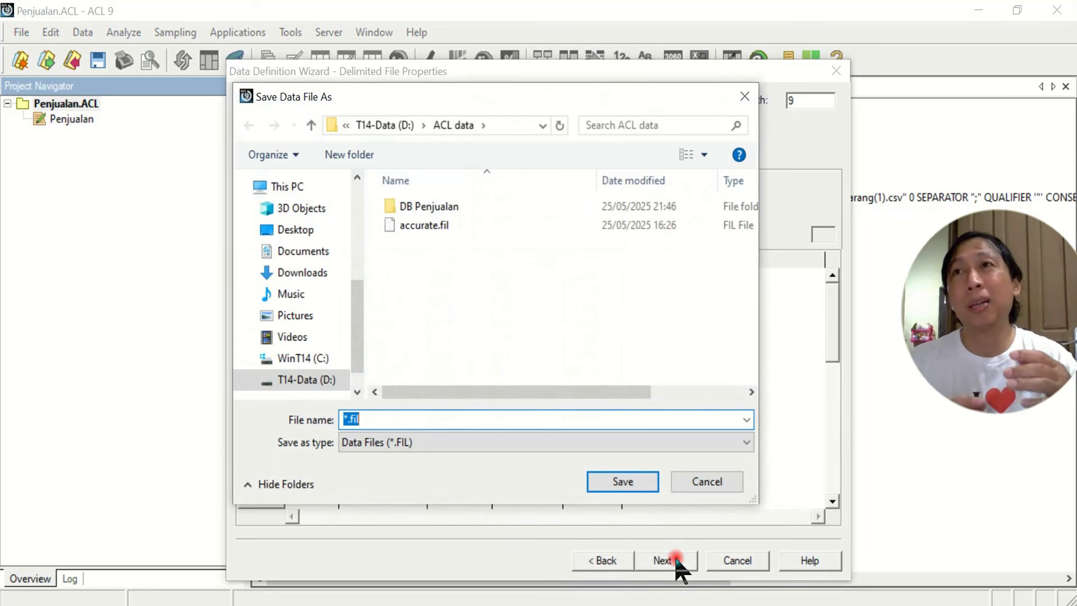
drag(577, 98, 848, 129)
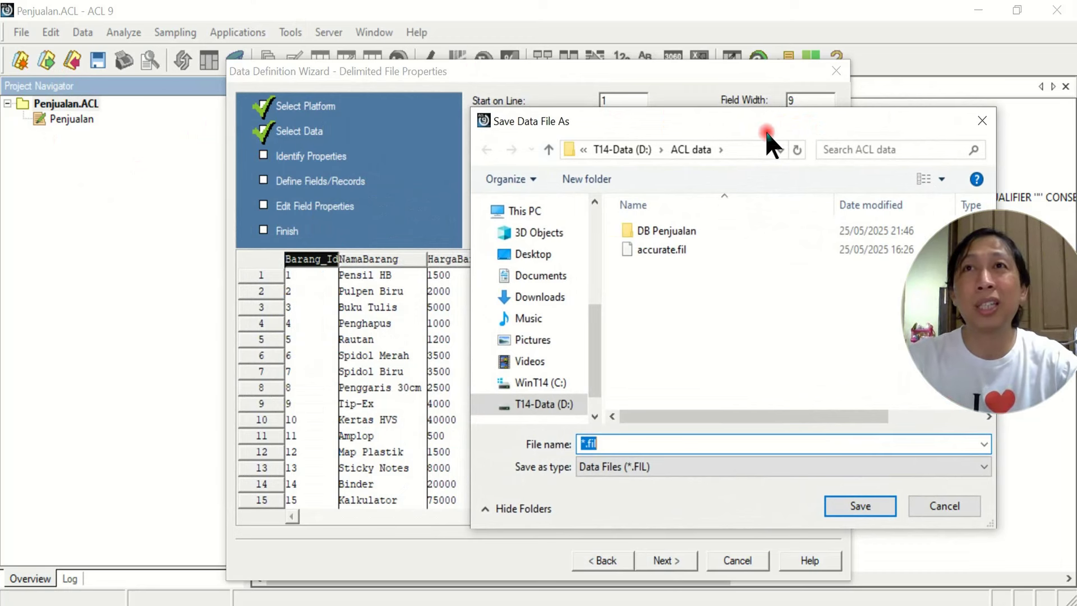
click(750, 148)
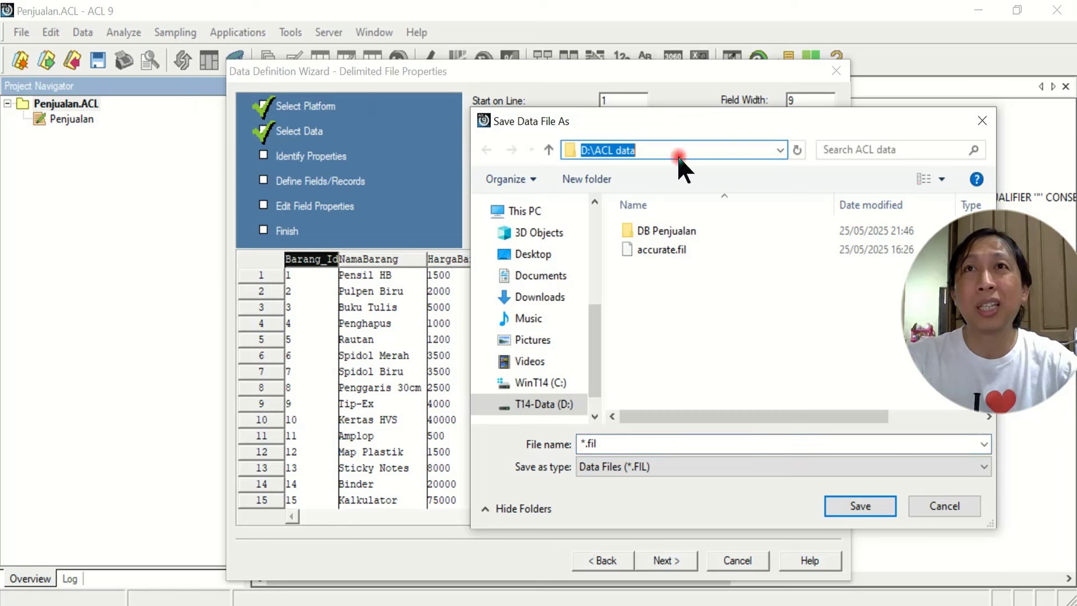
click(688, 303)
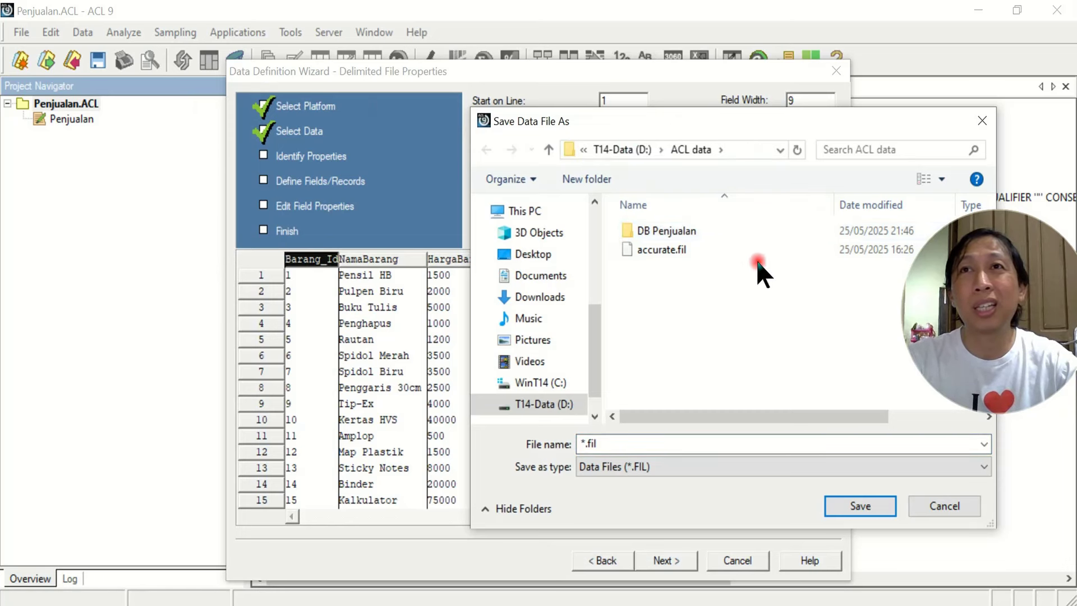
click(651, 233)
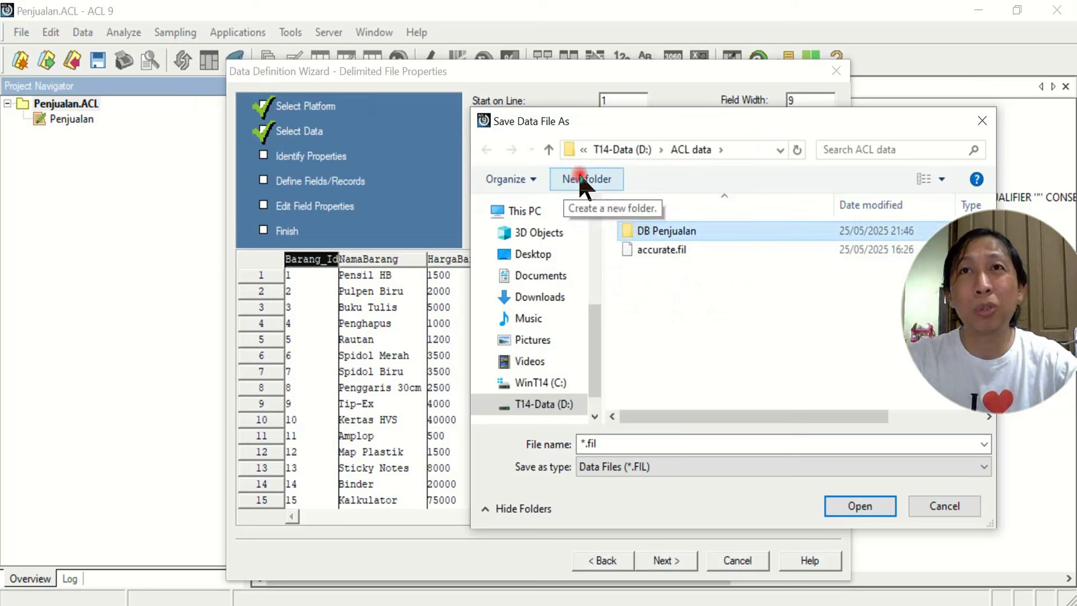
double_click(683, 231)
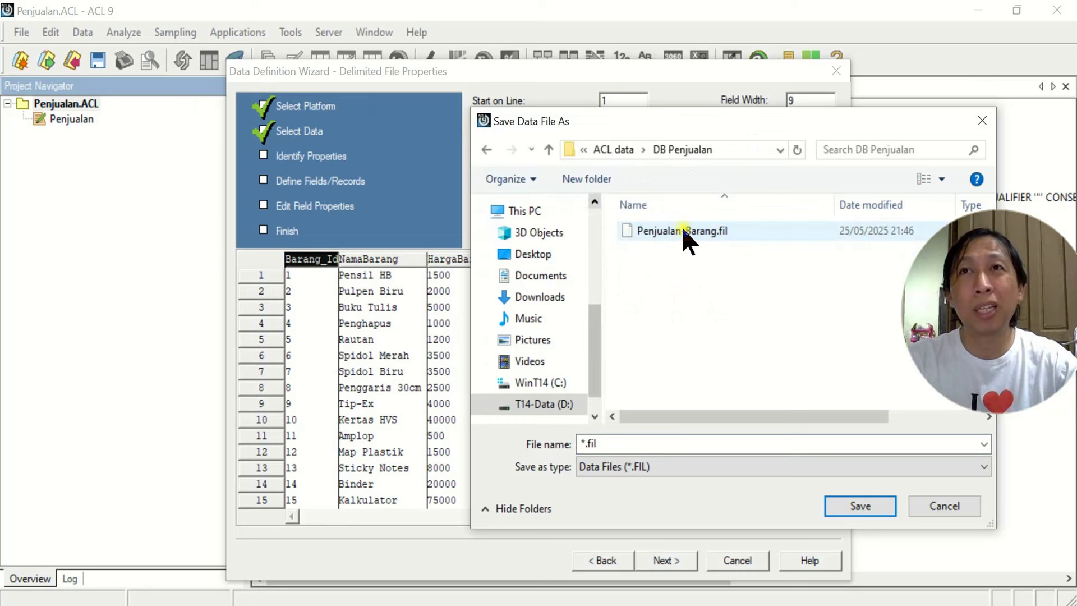
Save the data file as Penjualan-Barang.fil, replacing the existing file of that name
click(669, 234)
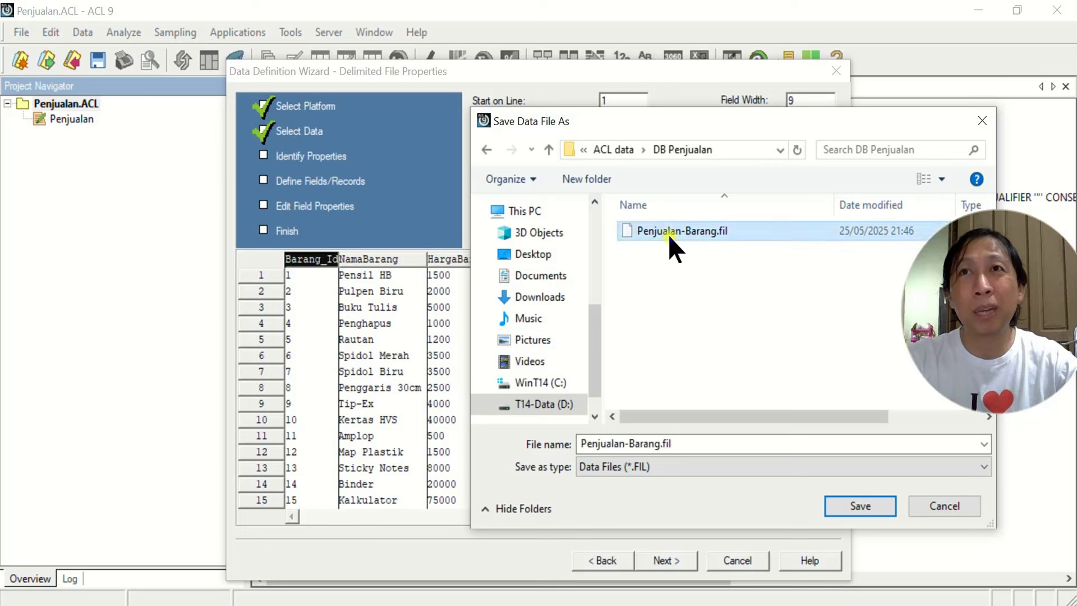
double_click(613, 443)
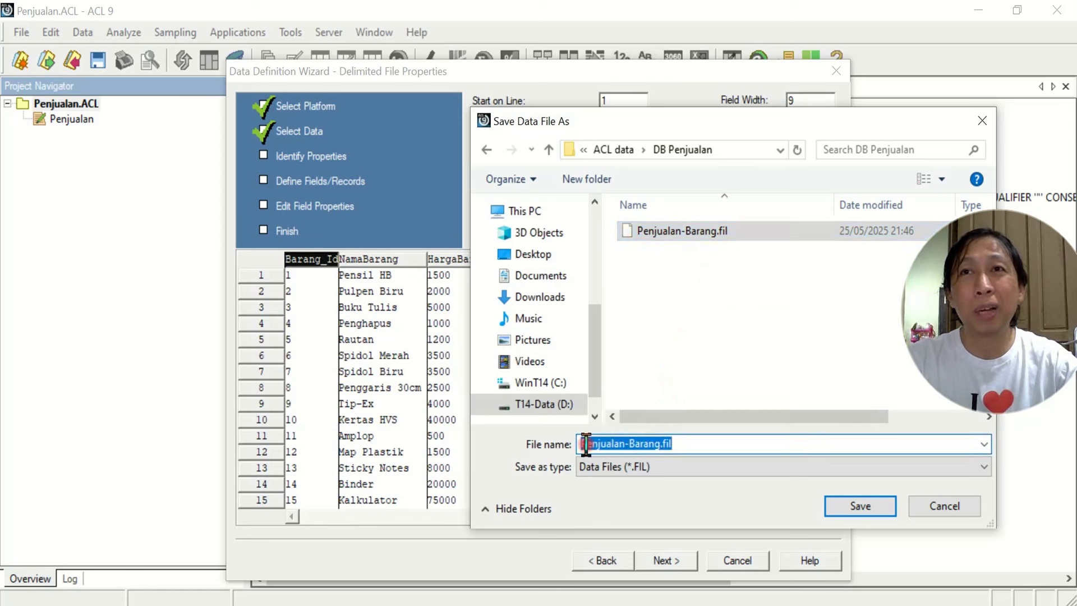
click(663, 443)
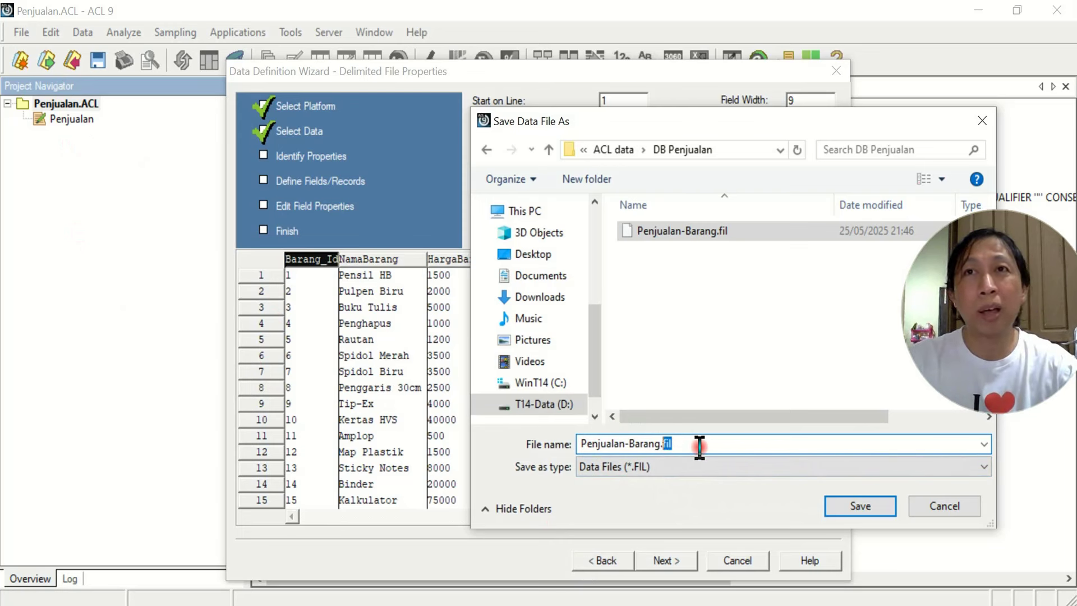
click(860, 504)
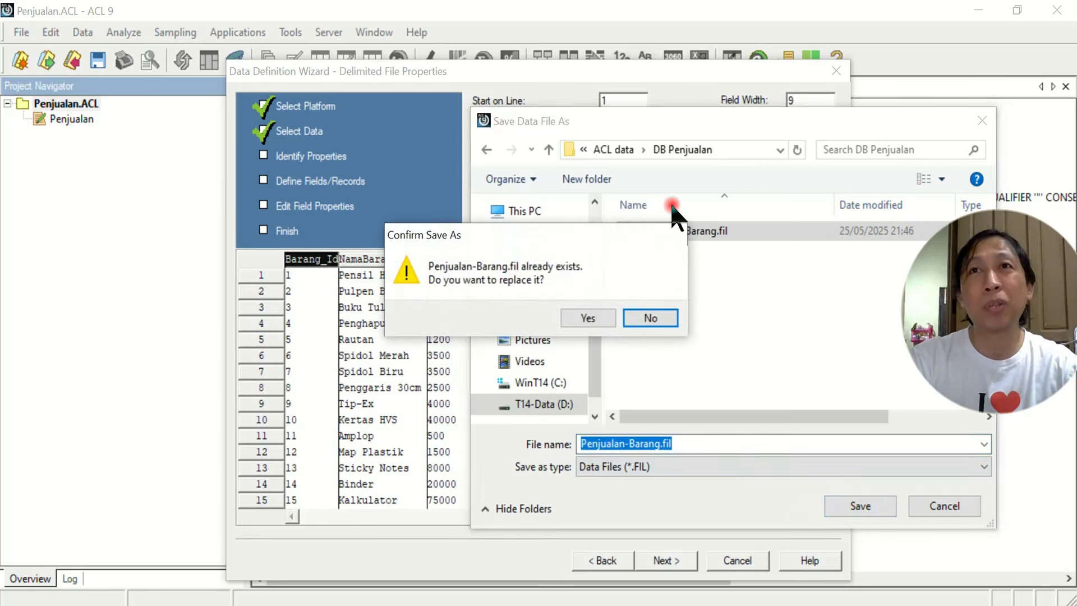
drag(635, 227, 699, 307)
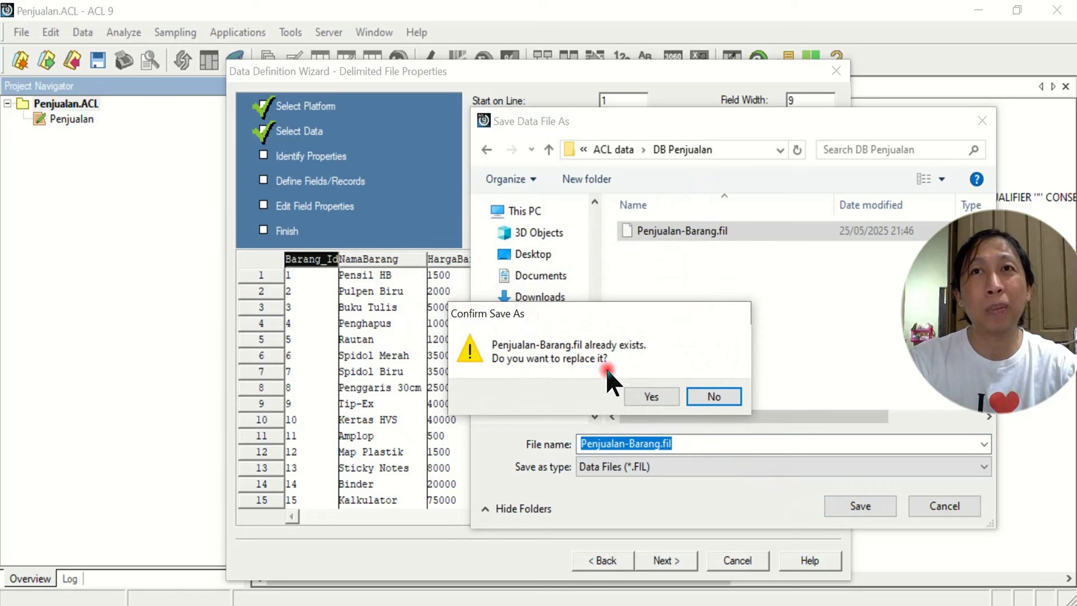
click(653, 395)
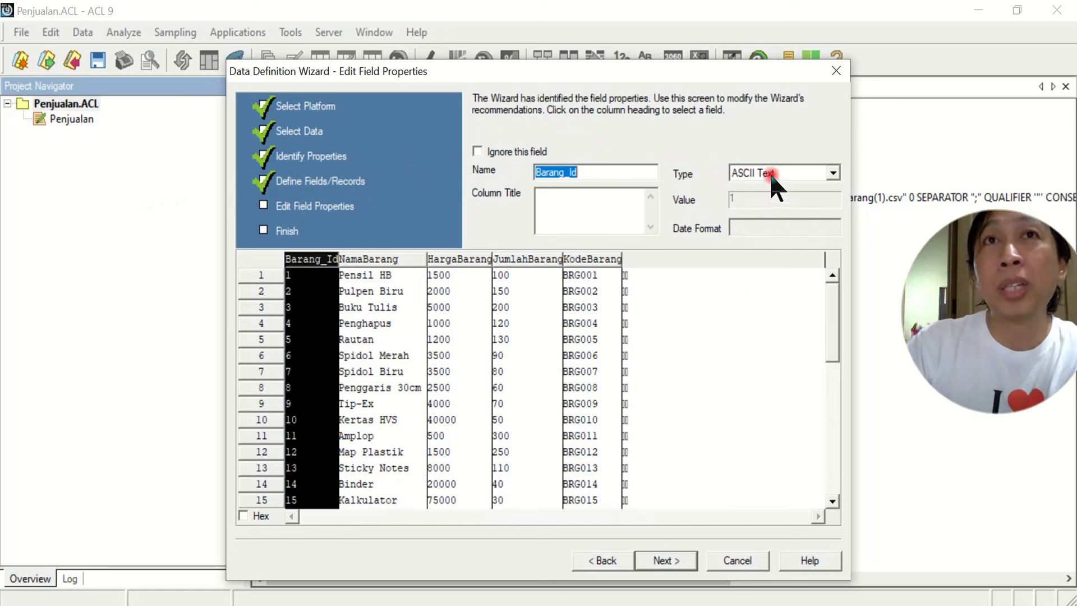
Examine the data type assigned to each field from NamaBarang to KodeBarang and to Barang_Id
click(390, 260)
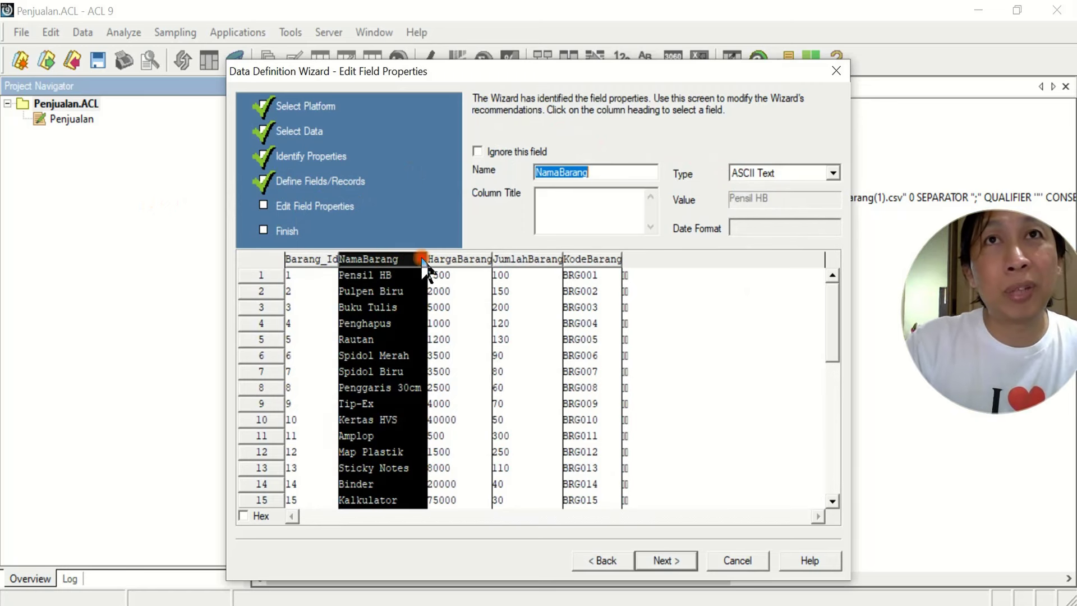
click(476, 259)
click(522, 259)
click(595, 259)
click(316, 258)
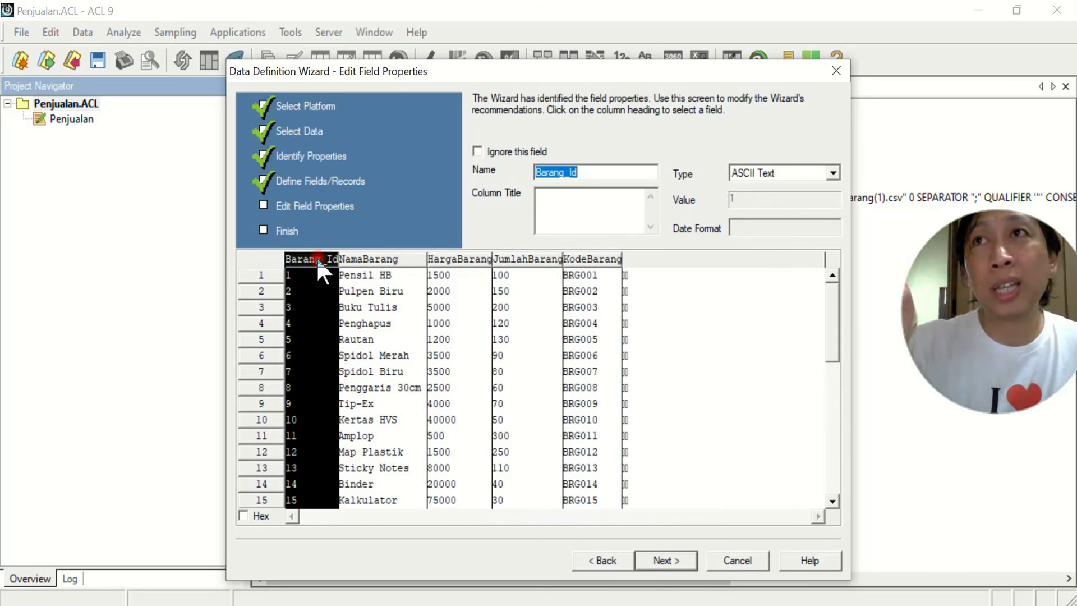
click(452, 261)
click(514, 260)
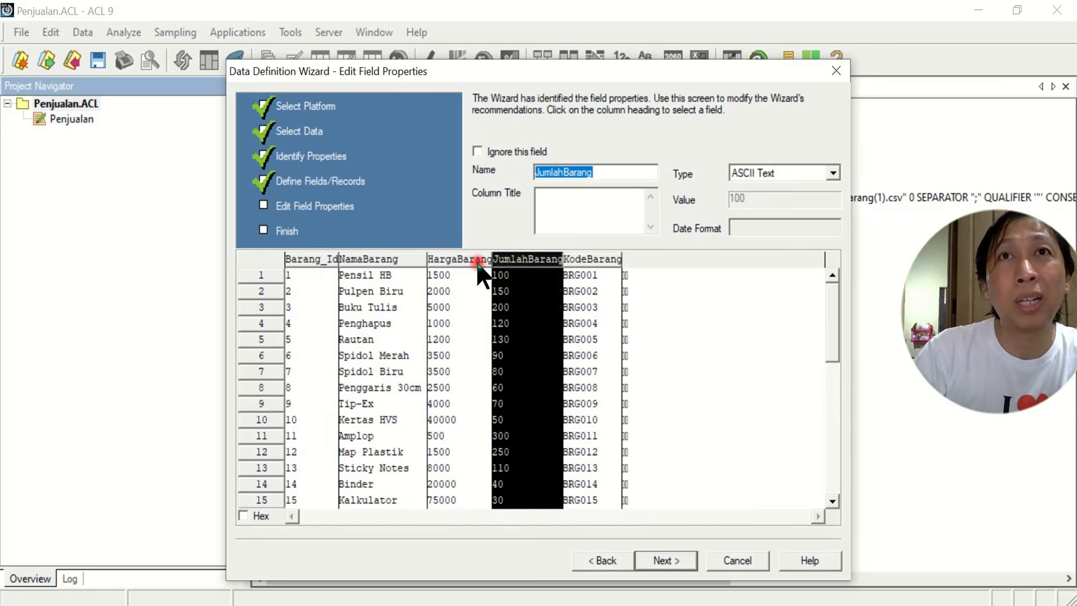
click(461, 260)
Select the Barang_Id field, check the barang table's column types in phpMyAdmin, and return to the ACL wizard
click(299, 261)
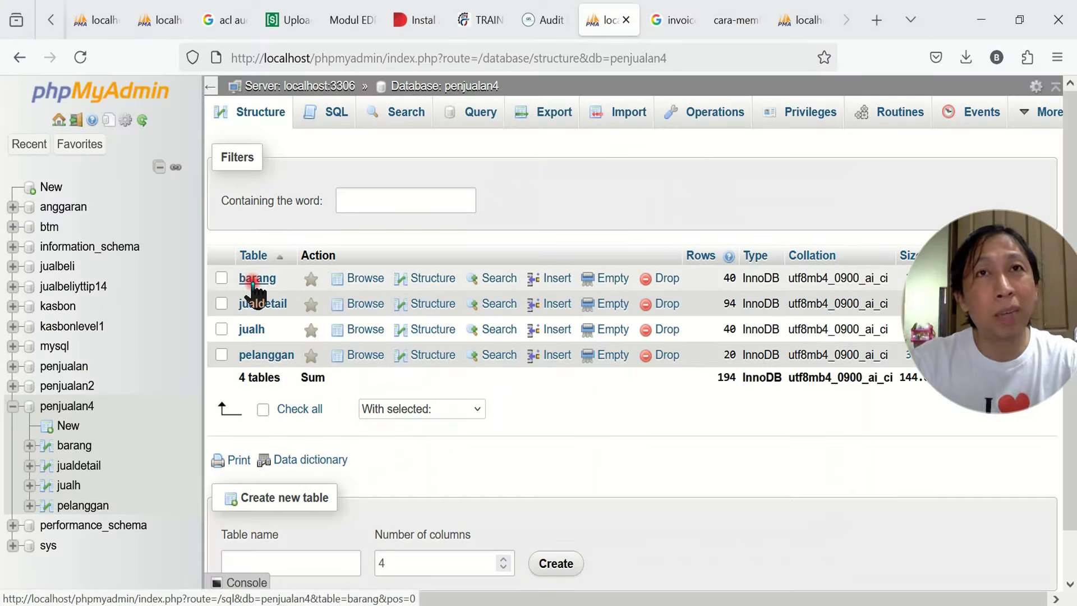
click(415, 277)
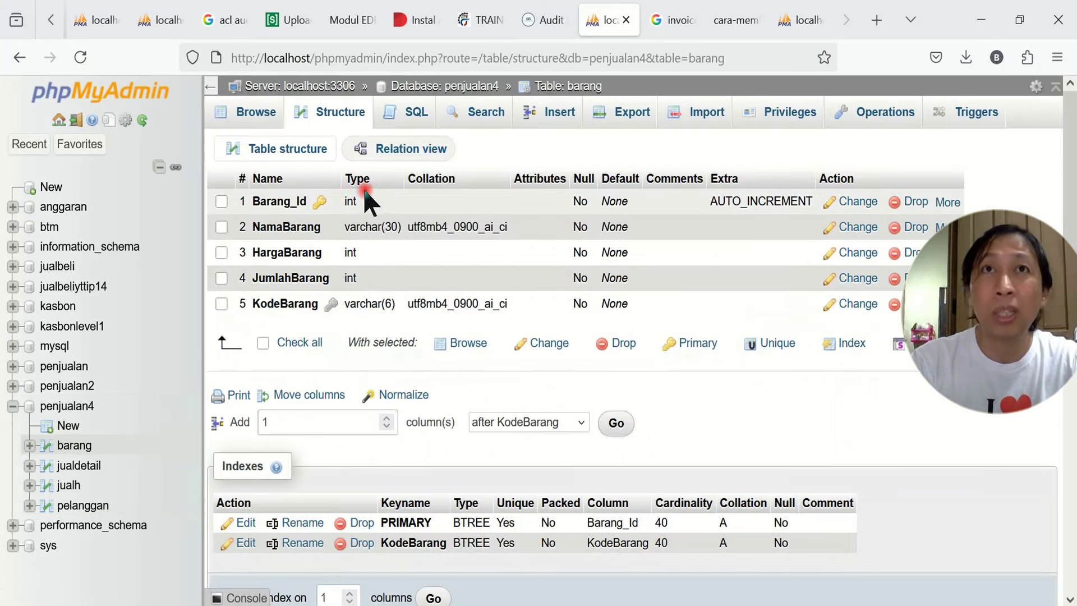
key(alt+Tab)
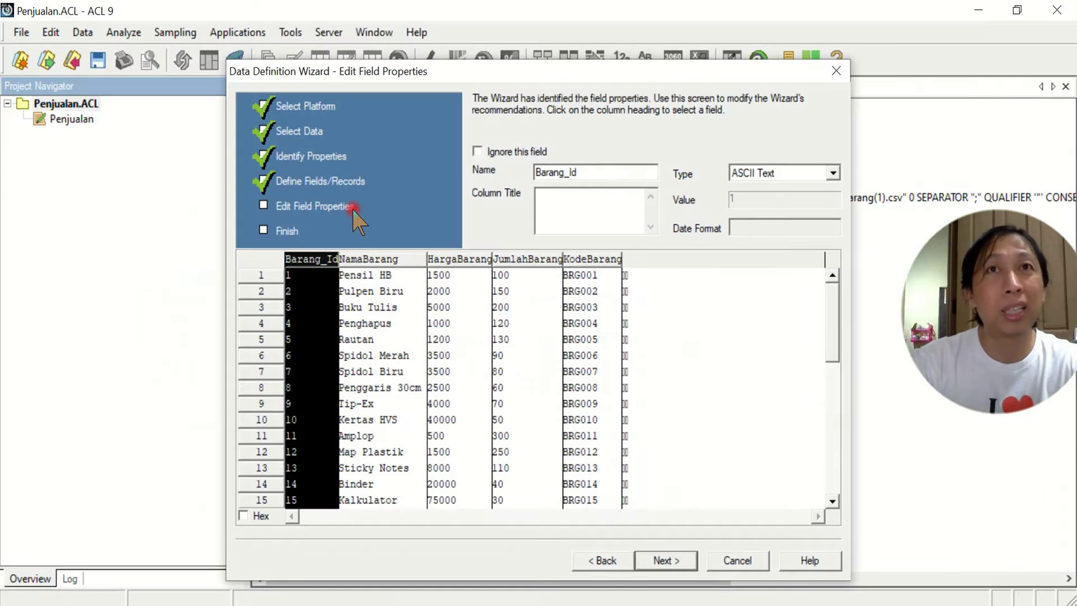
Set the Barang_Id field's type to Numeric (Unformatted)
click(787, 171)
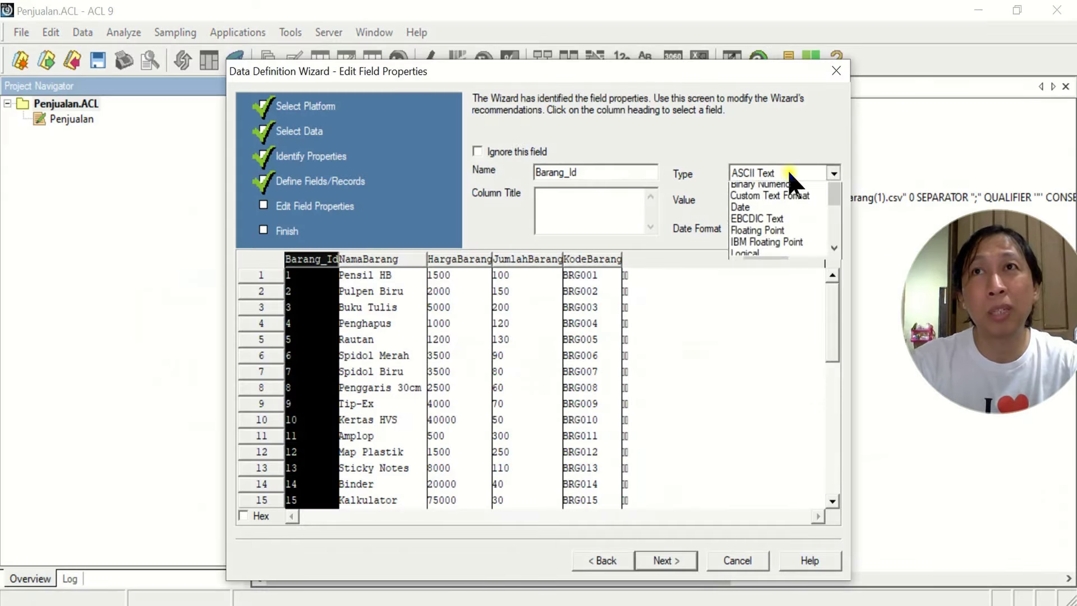
click(835, 276)
click(835, 276)
click(835, 276)
click(834, 276)
click(835, 276)
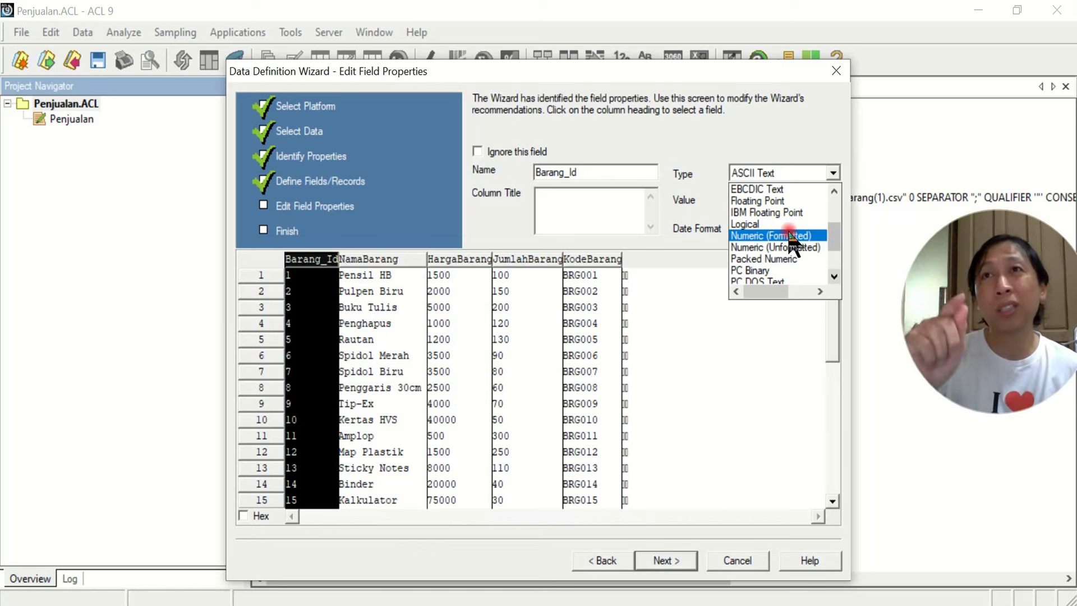
scroll(787, 243, down, 1)
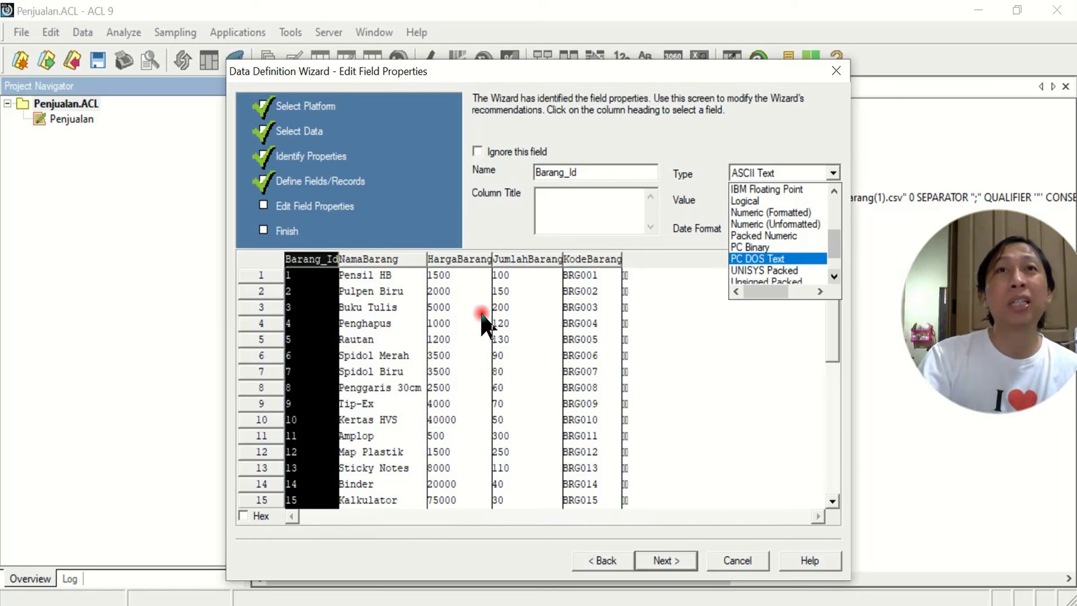
click(793, 223)
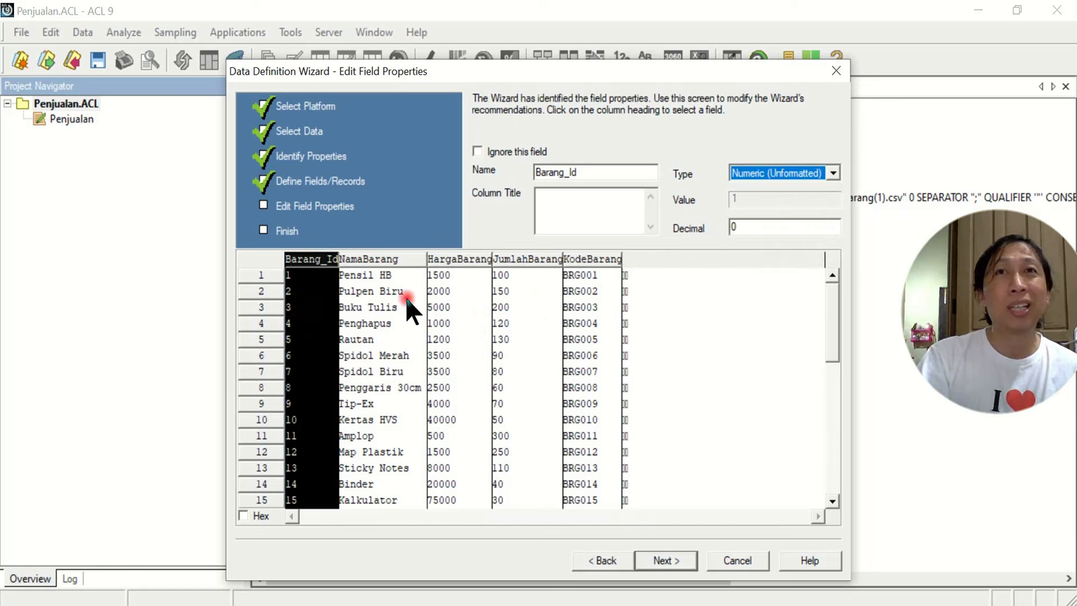
Review the NamaBarang and KodeBarang field types, and set the HargaBarang field's type to Numeric (Unformatted)
click(379, 259)
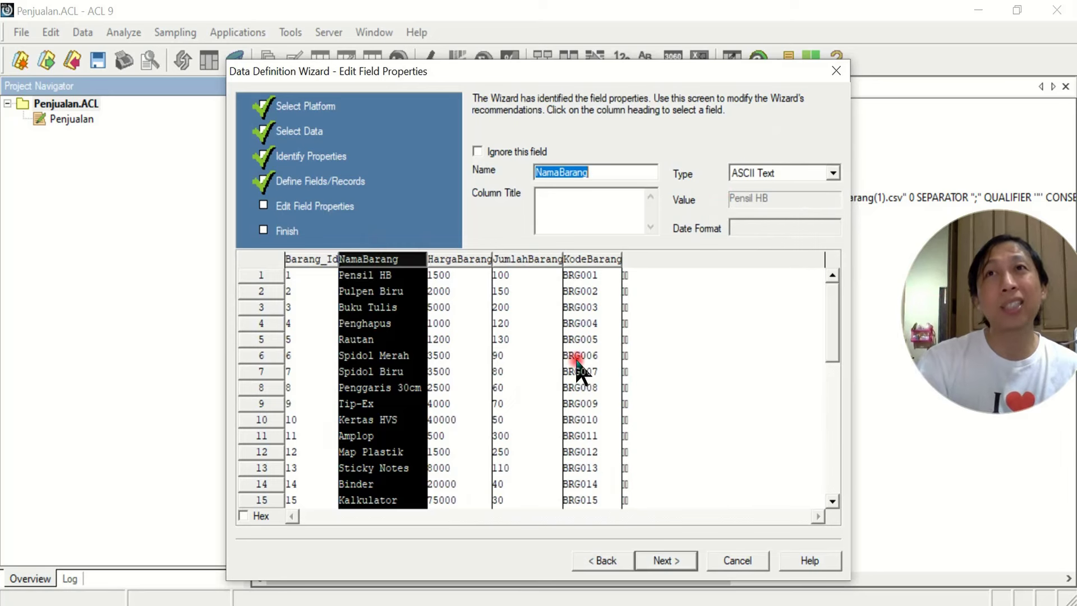
click(587, 259)
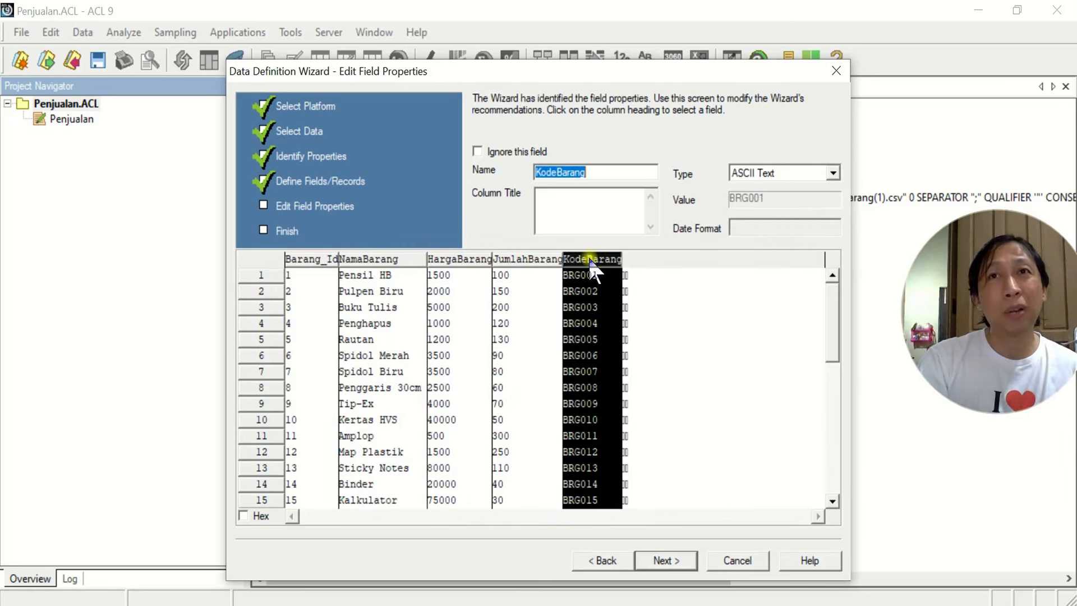
click(467, 259)
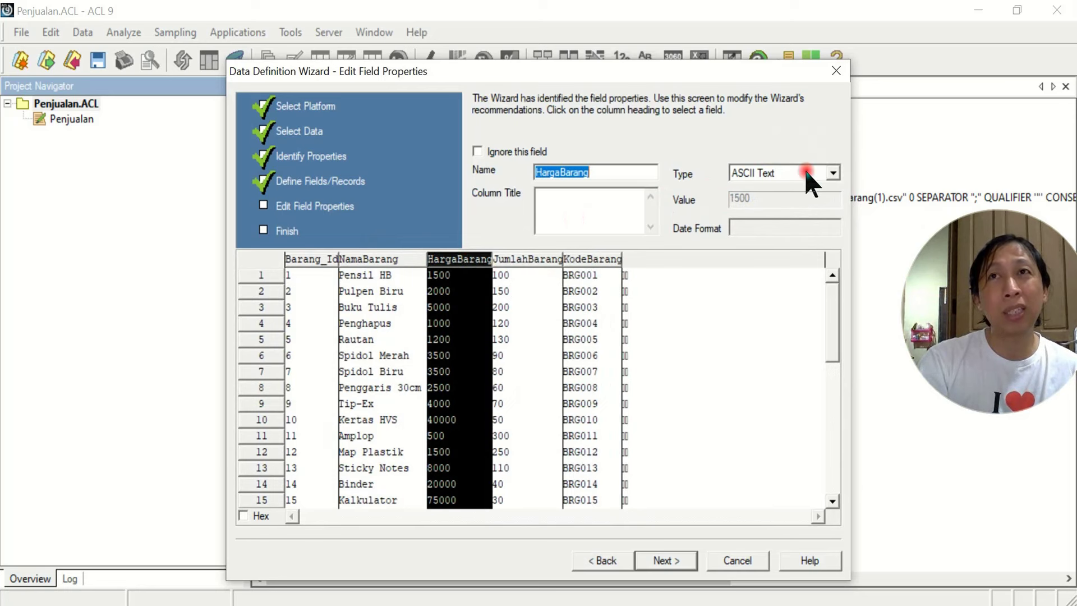
click(829, 172)
scroll(799, 258, down, 2)
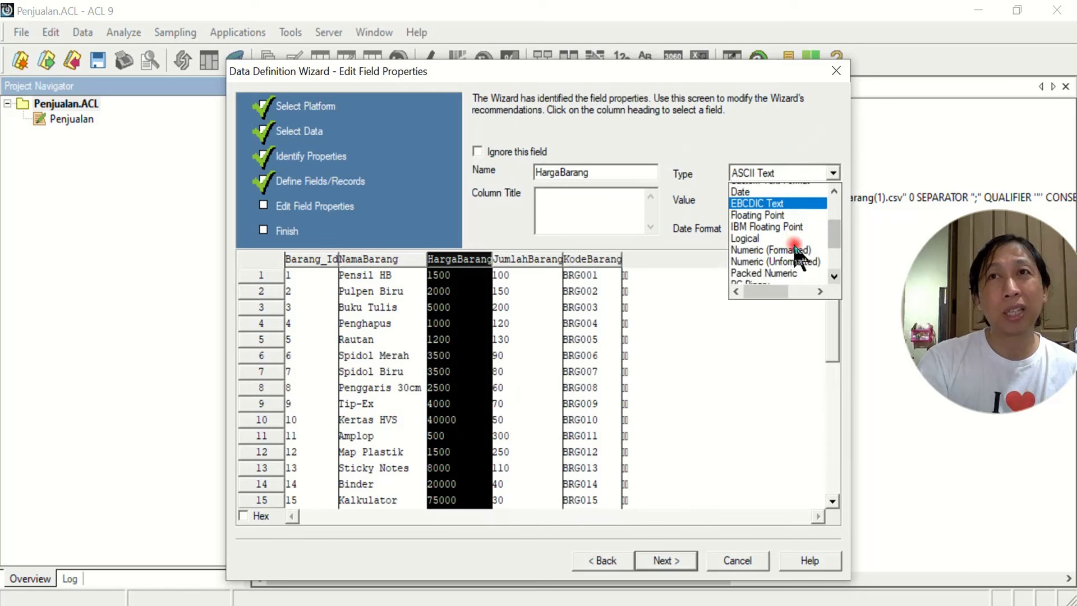
click(763, 259)
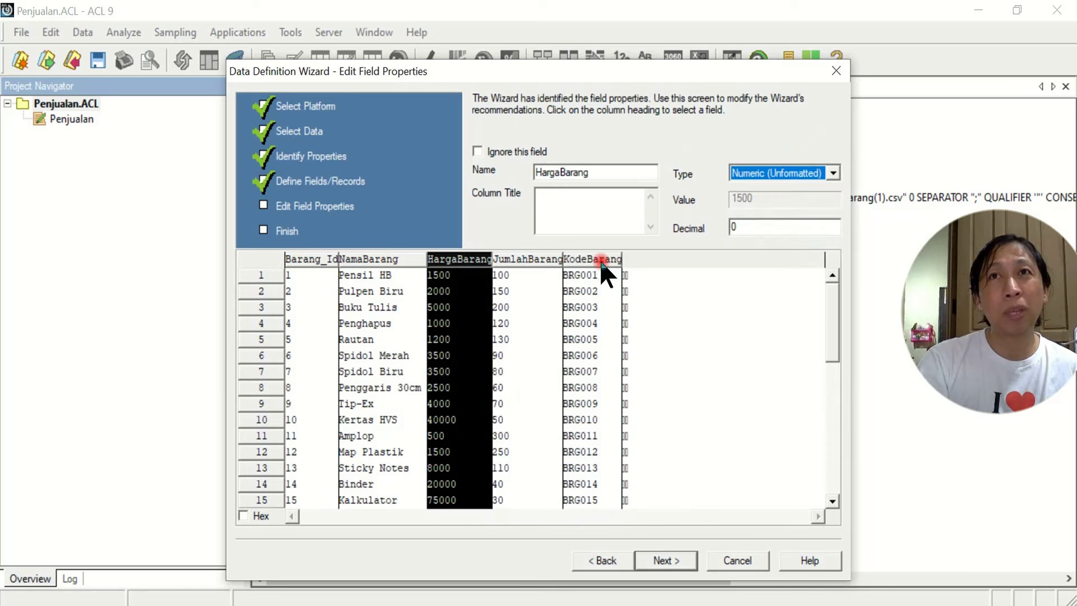
Set the JumlahBarang field's type to Numeric (Unformatted)
click(521, 258)
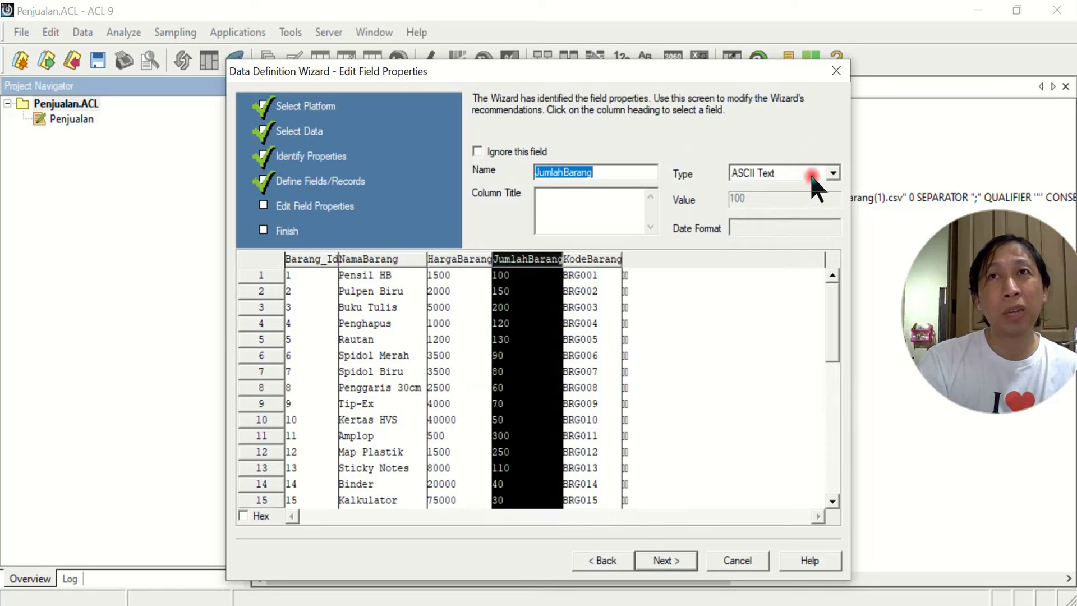
click(832, 173)
scroll(800, 255, down, 3)
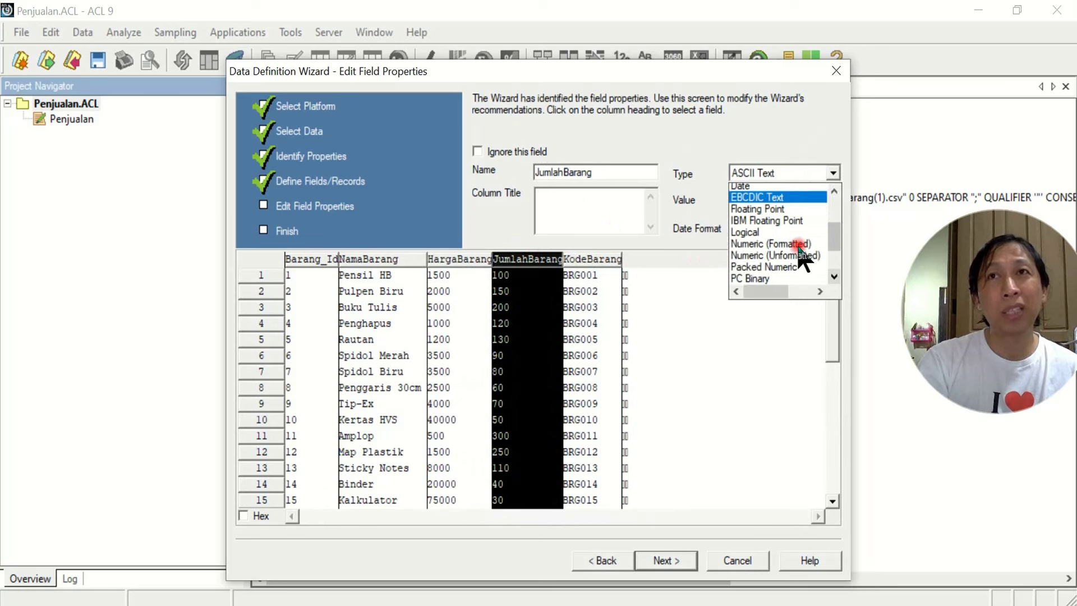
click(795, 244)
mouse_move(533, 279)
mouse_down()
mouse_move(492, 271)
mouse_move(545, 288)
mouse_up()
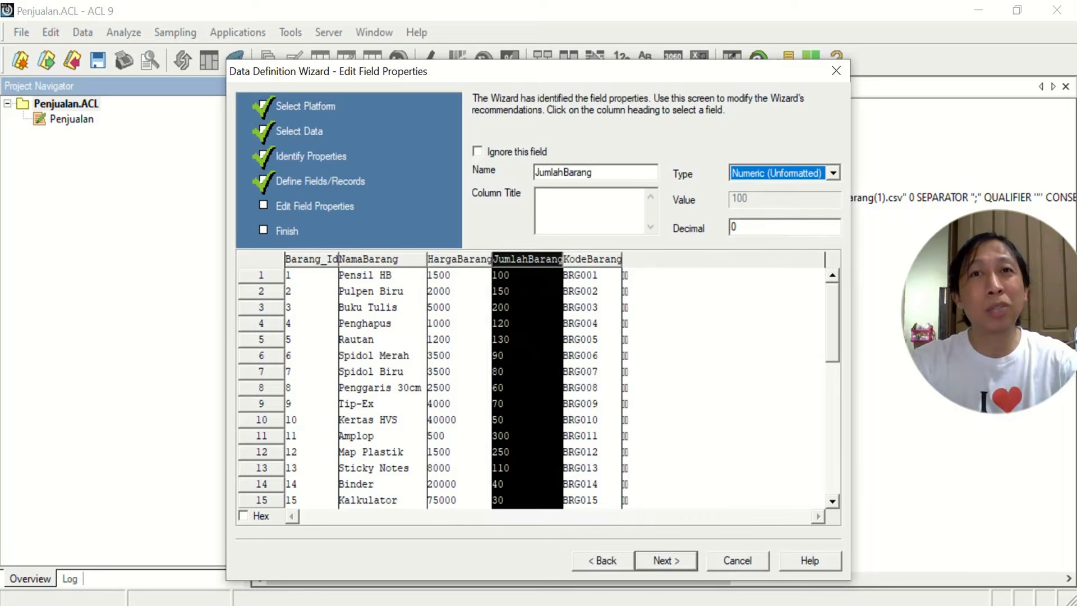
Switch to the new 38 notes in Notepad++, highlight the "ACL Verification file definition" item, and return to the ACL wizard
key(alt+Tab)
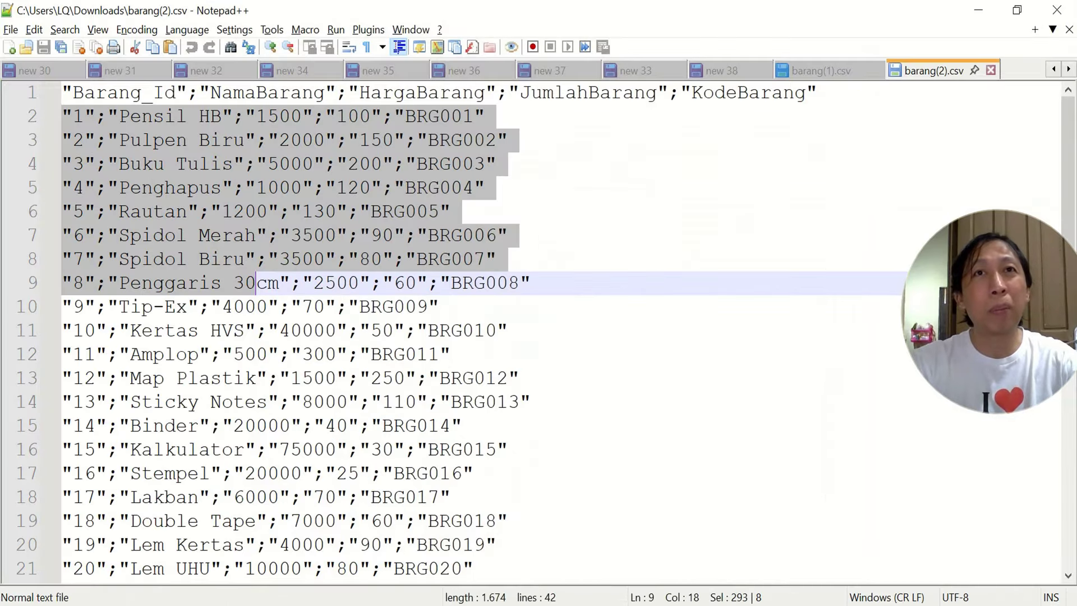
click(803, 72)
click(712, 71)
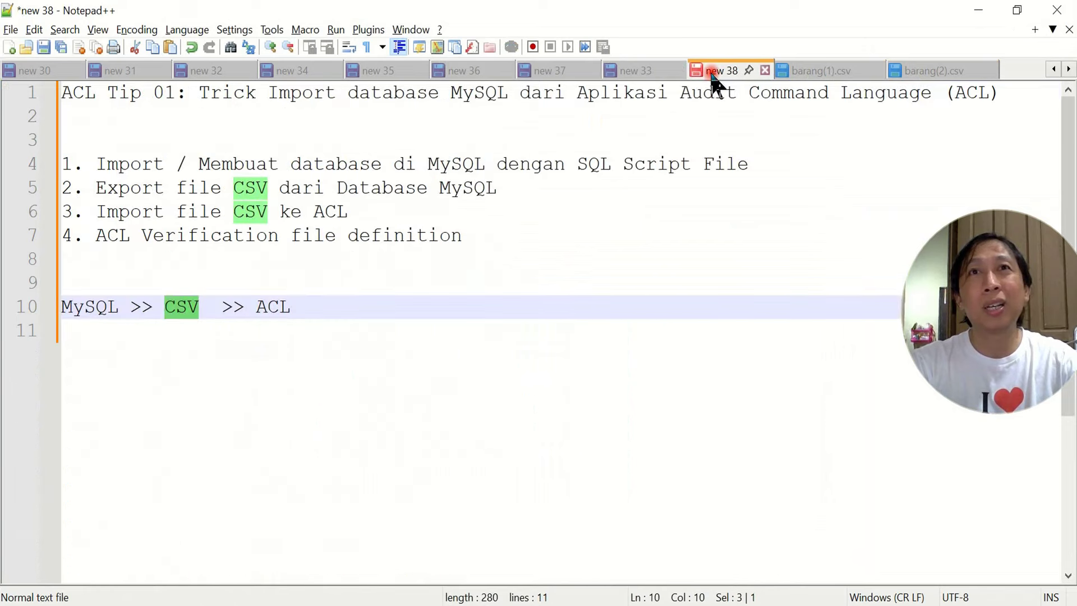
drag(96, 235, 453, 246)
key(alt+Tab)
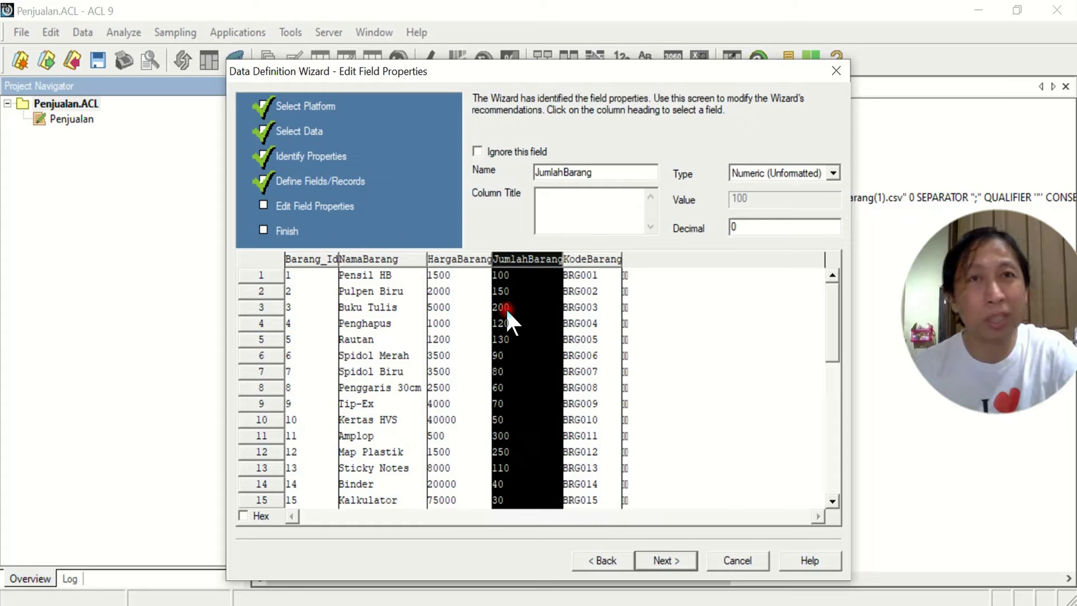
key(alt+Tab)
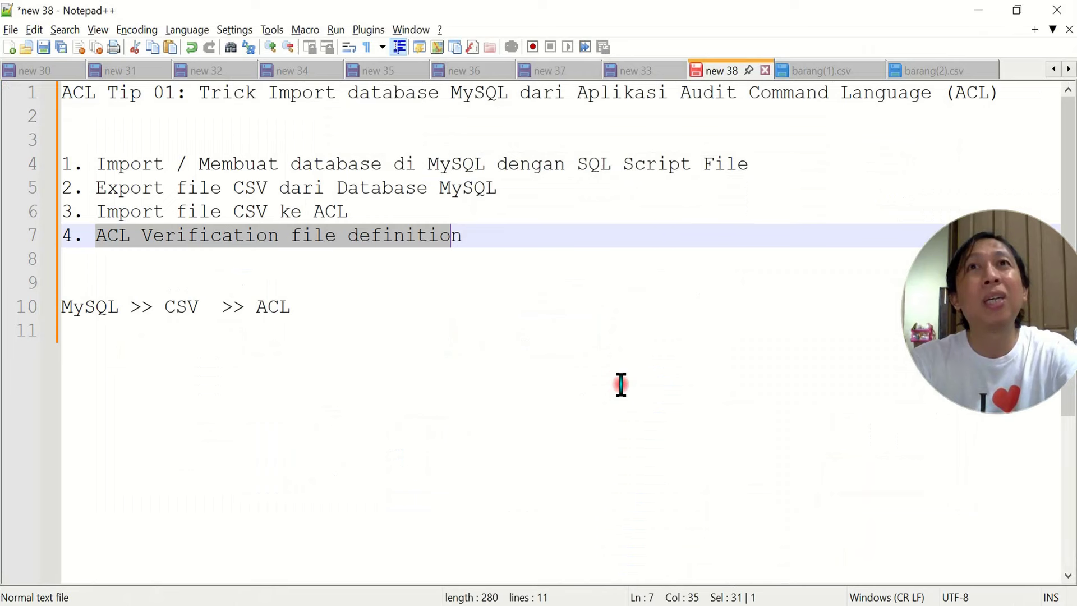
click(483, 235)
drag(483, 236, 140, 236)
drag(221, 227, 98, 235)
key(alt+Tab)
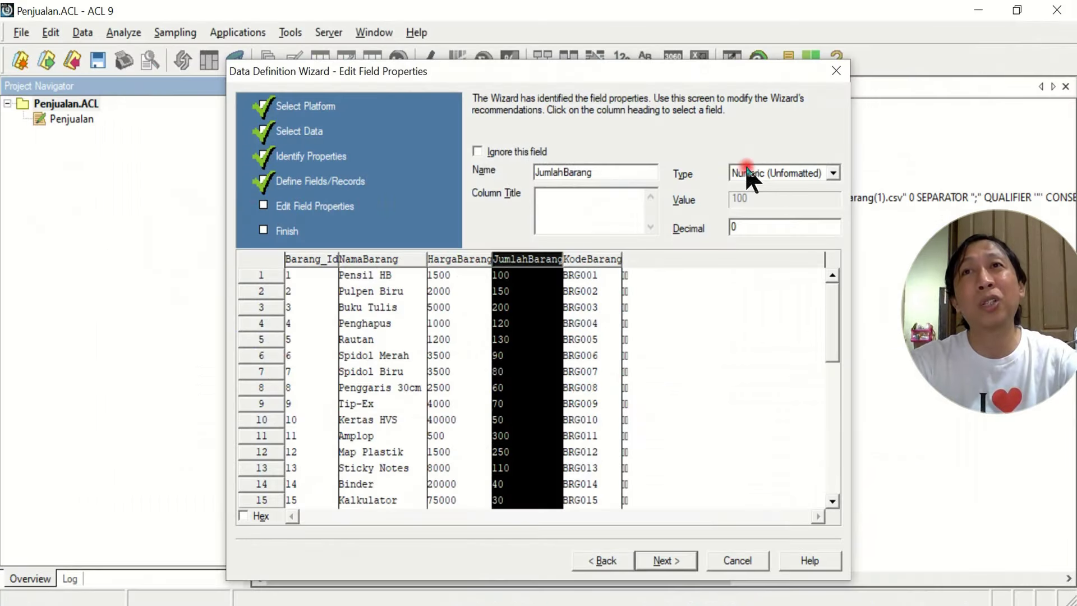
Check the HargaBarang, KodeBarang and JumlahBarang field types, and highlight the verification item in the Notepad++ notes again
click(446, 258)
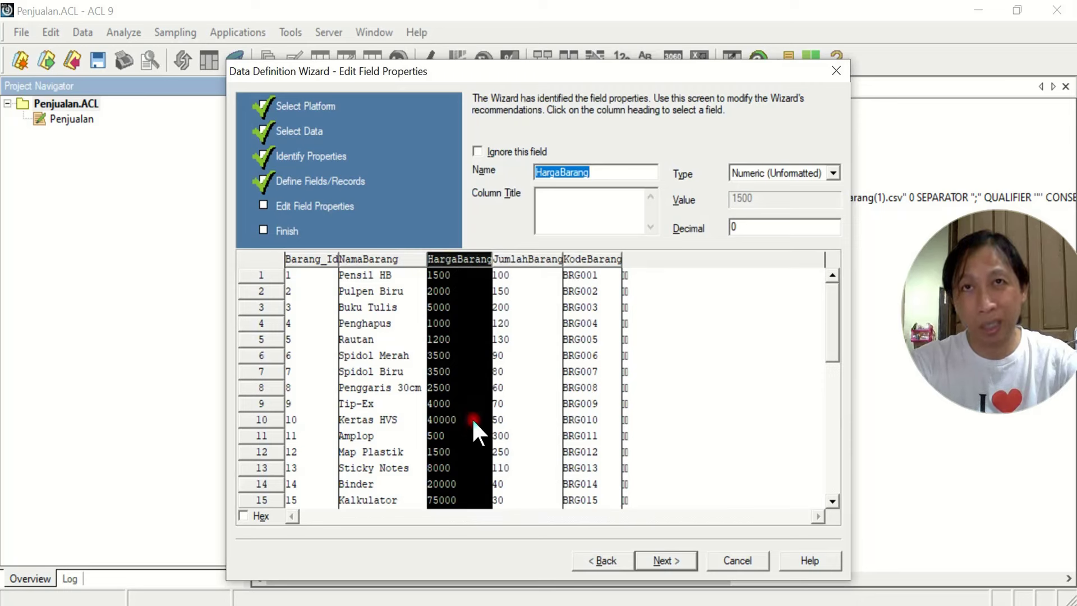
click(586, 260)
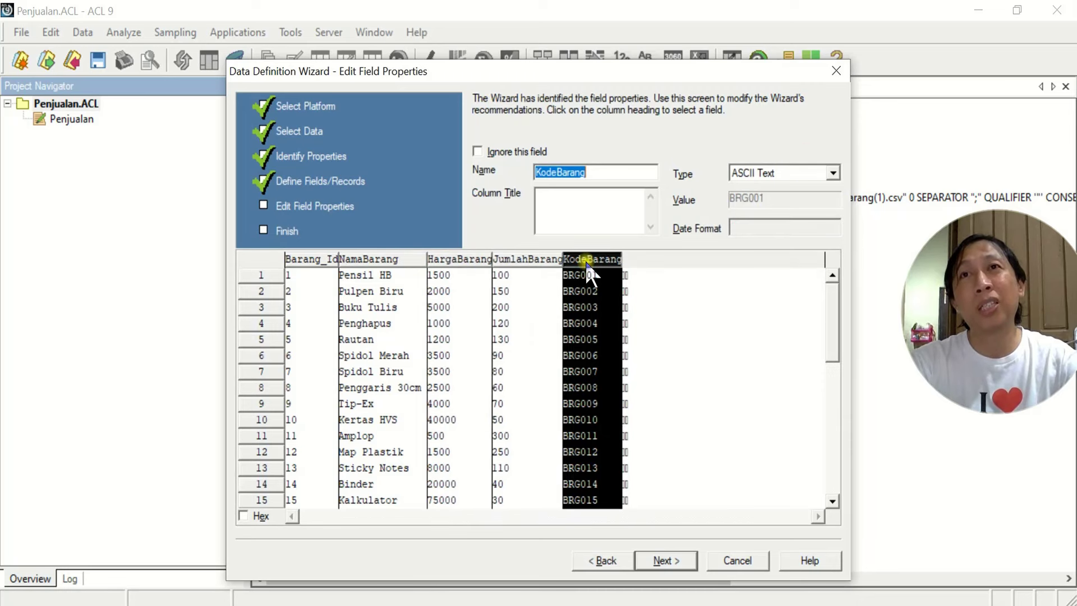
click(521, 261)
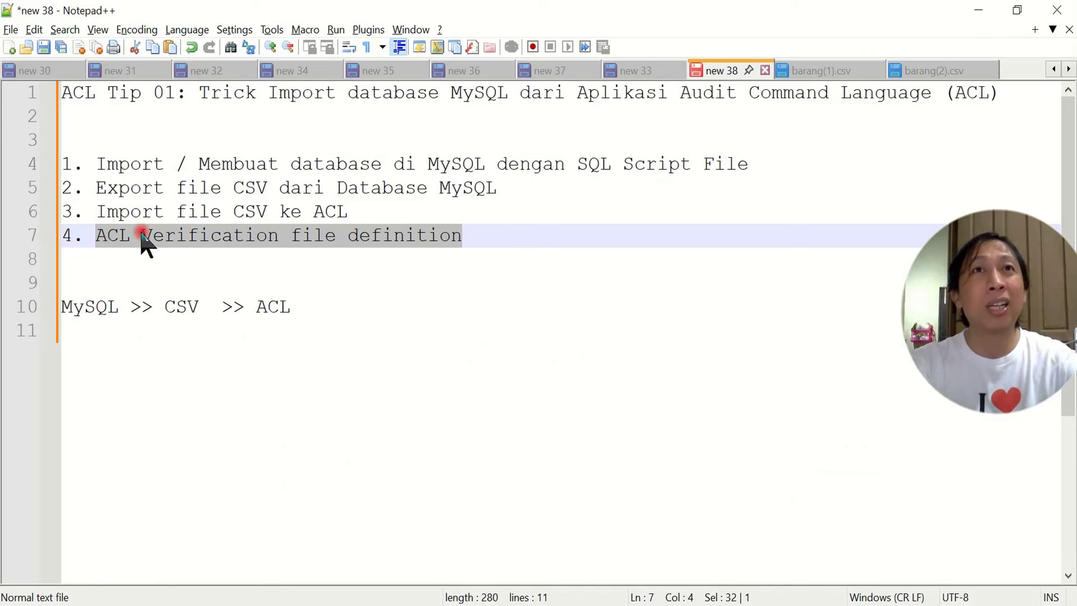
click(141, 233)
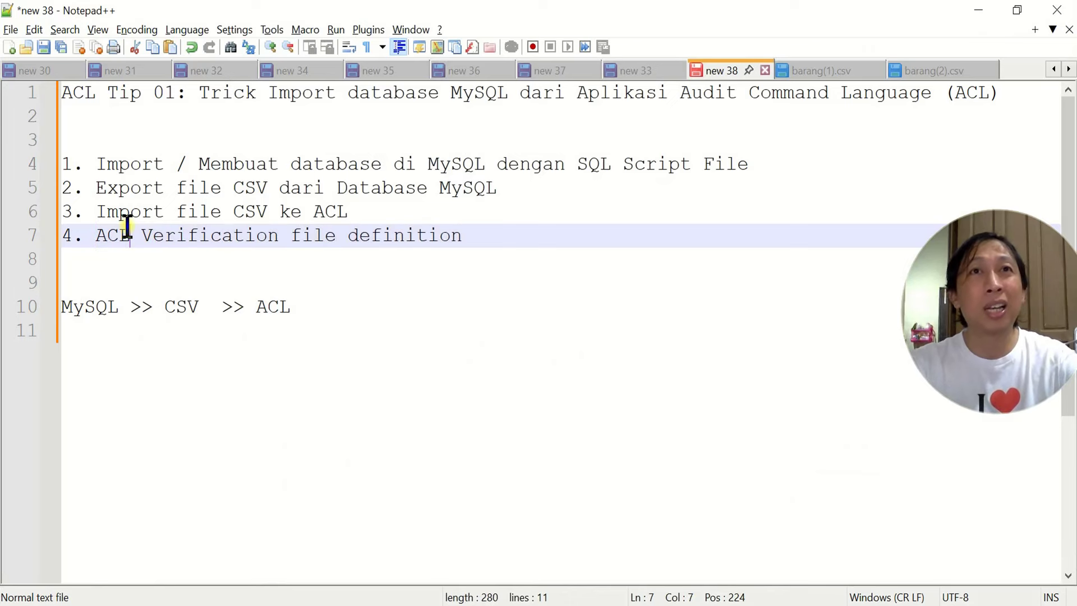
drag(94, 236, 500, 242)
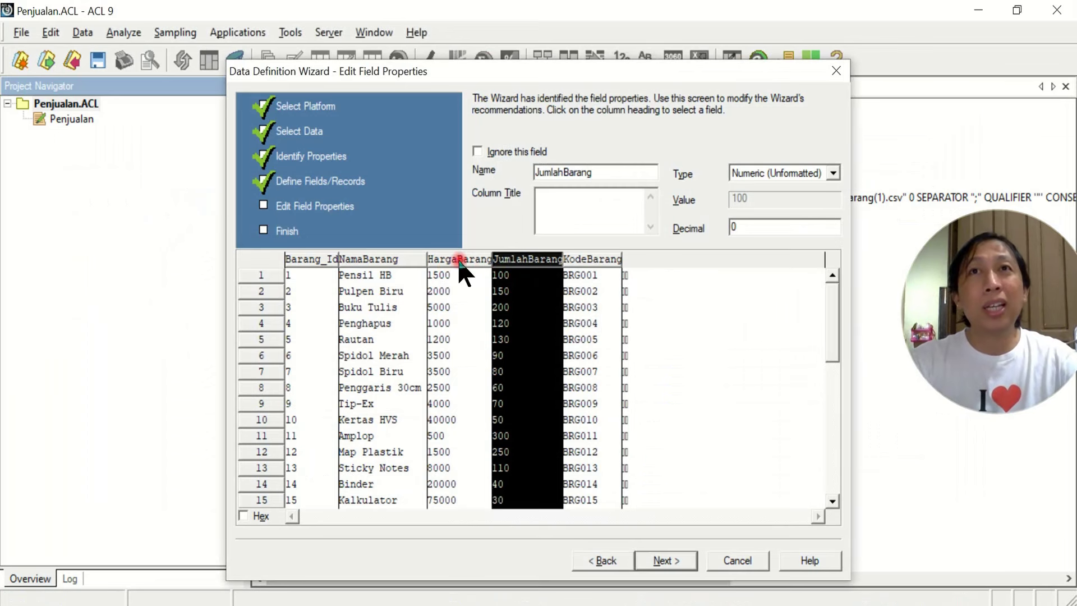
Review the type and decimal settings of the HargaBarang, JumlahBarang, NamaBarang and Barang_Id fields in the ACL wizard
click(455, 258)
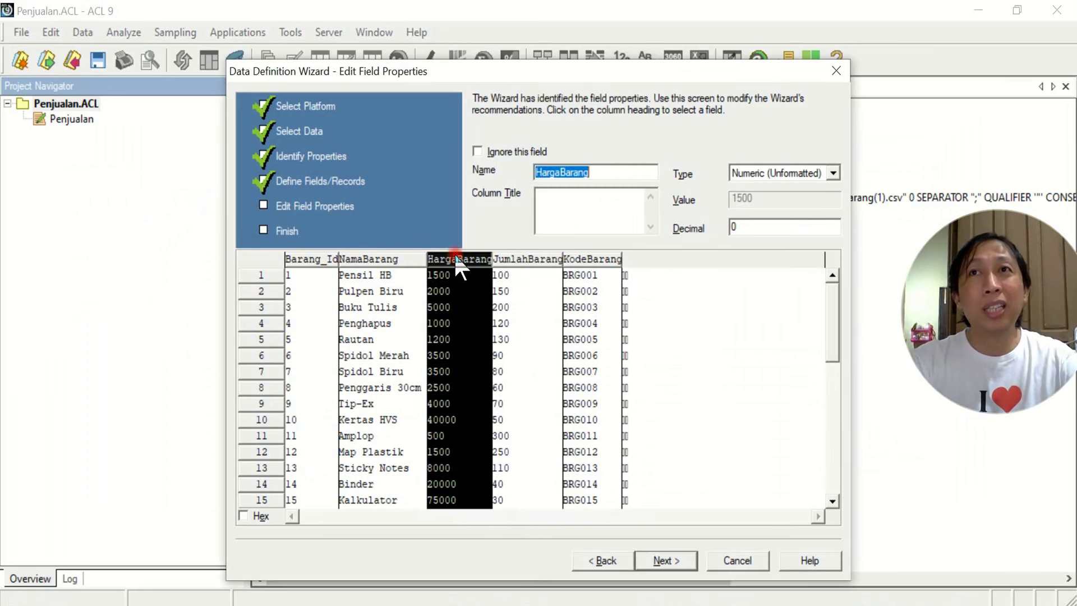
click(535, 258)
click(382, 259)
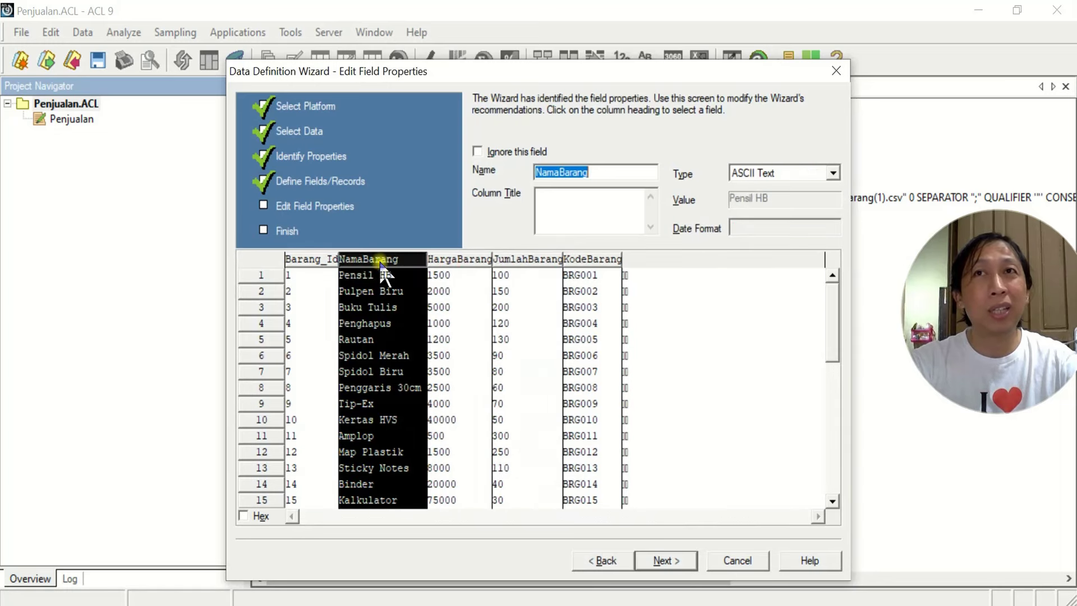
click(296, 260)
click(446, 258)
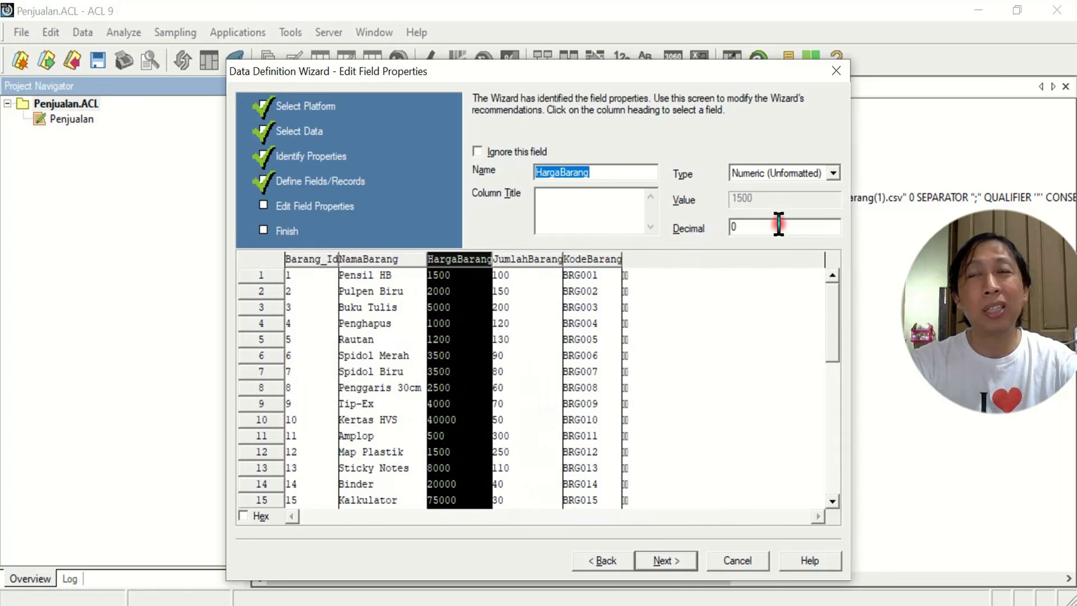
click(532, 258)
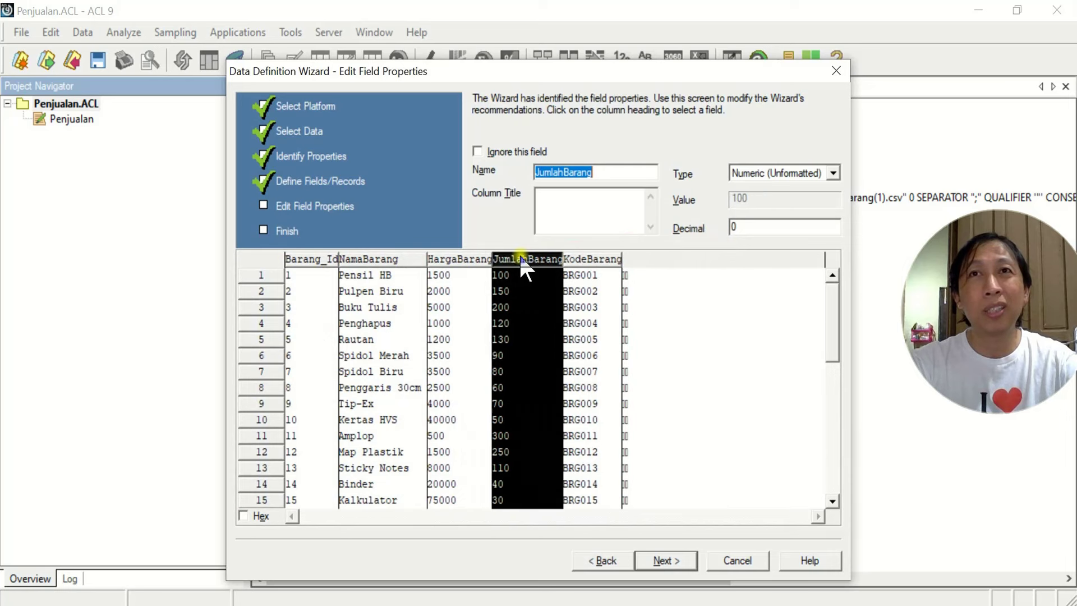
Finish the data definition and save the new table as Penjualan_Barang
click(693, 561)
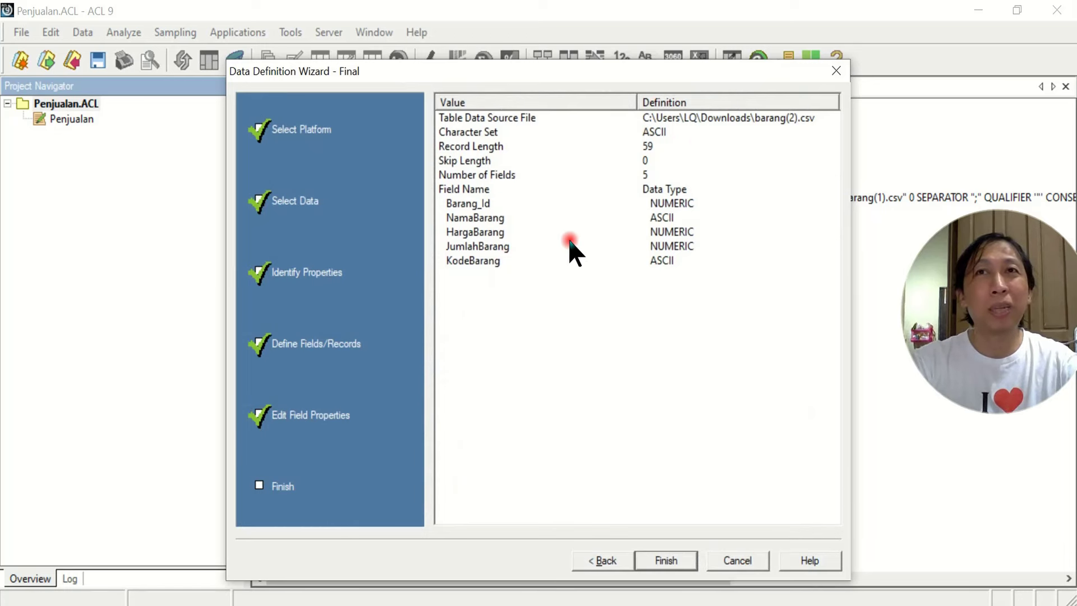
click(666, 561)
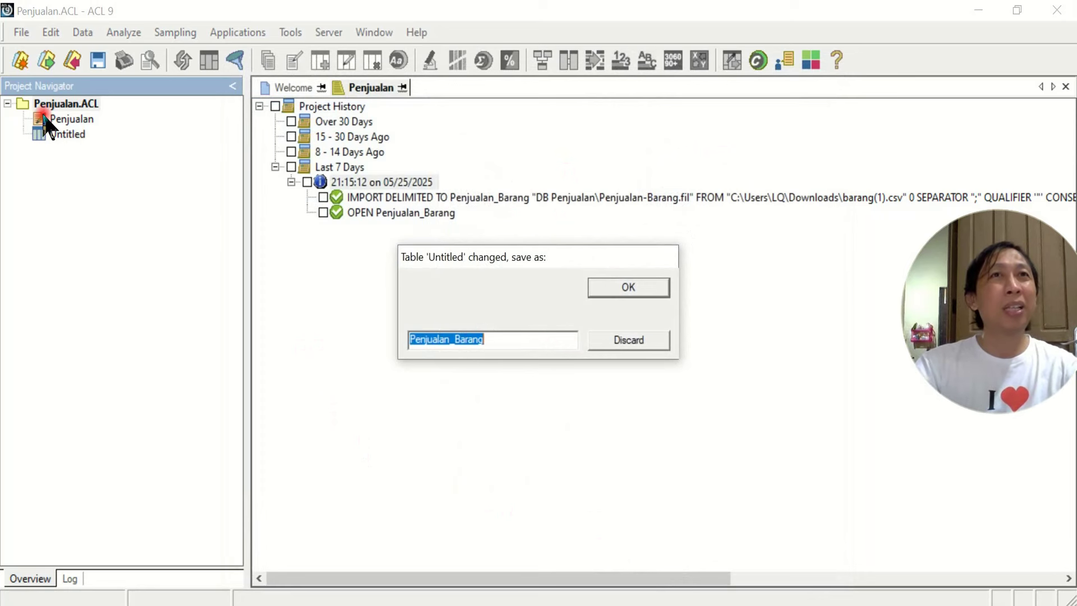
click(507, 342)
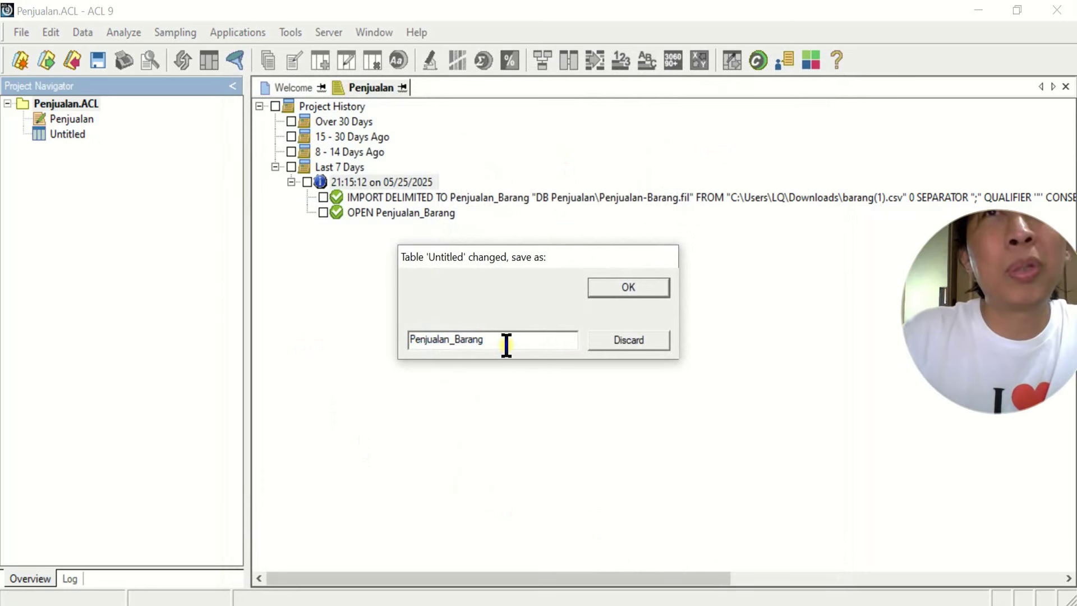
drag(456, 340, 488, 339)
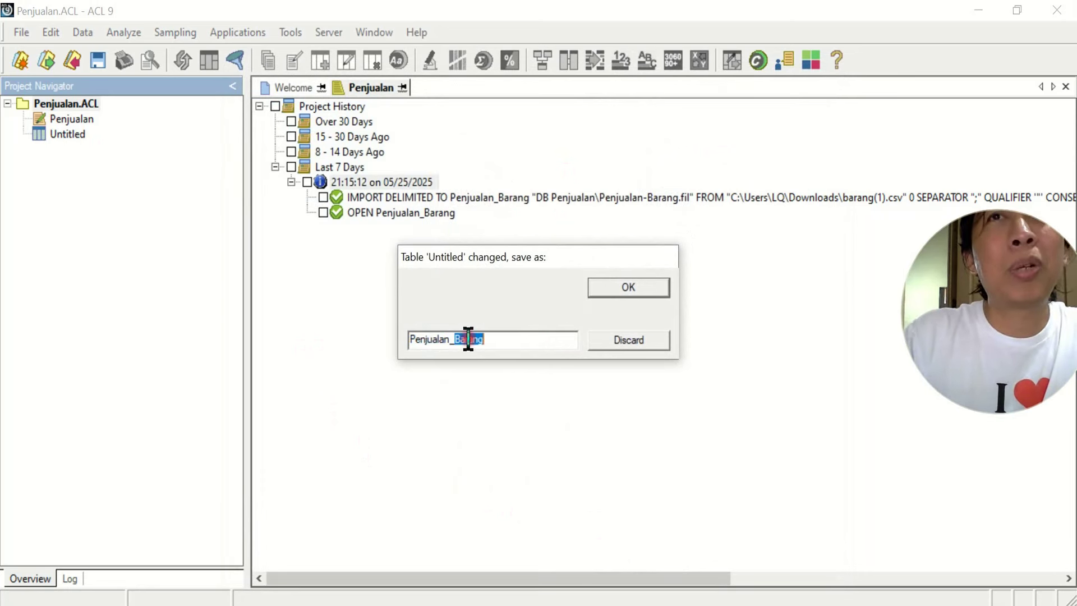
click(602, 287)
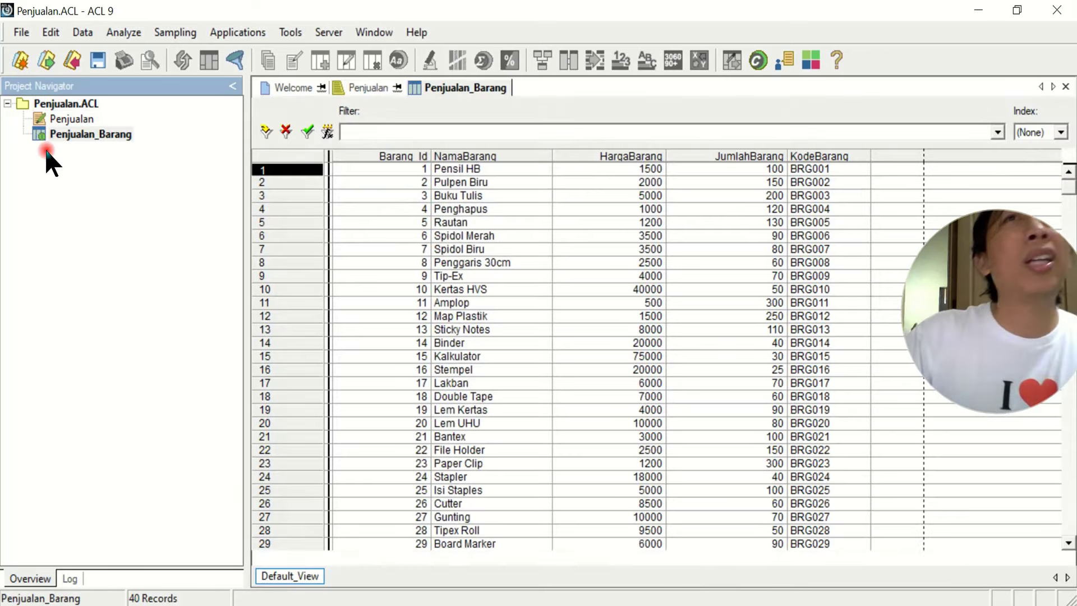
Examine the records of the Penjualan_Barang table through to the end of the file
click(71, 134)
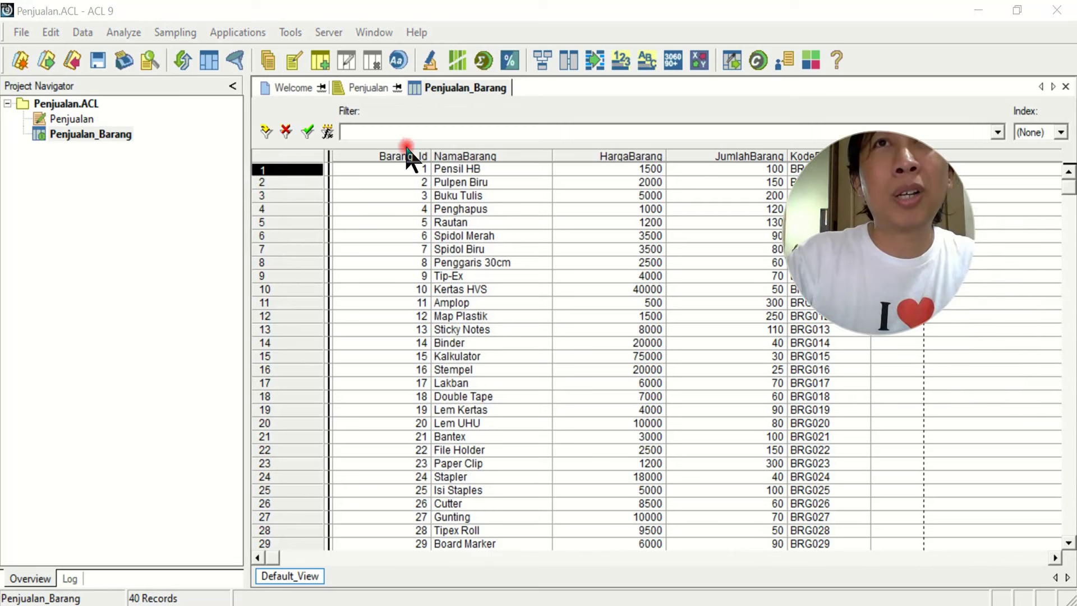
click(1069, 542)
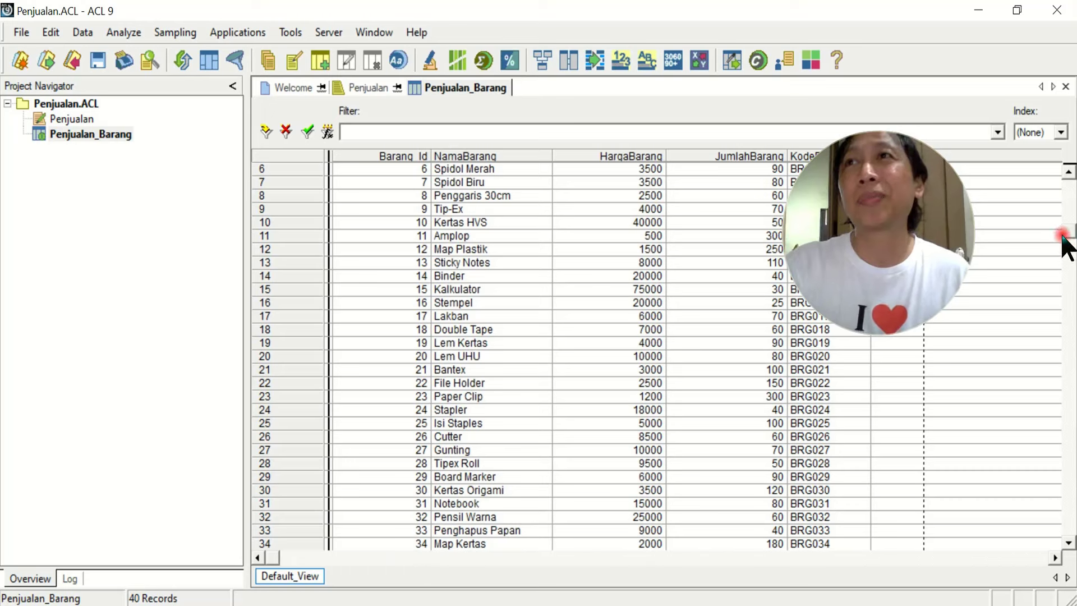
click(1067, 521)
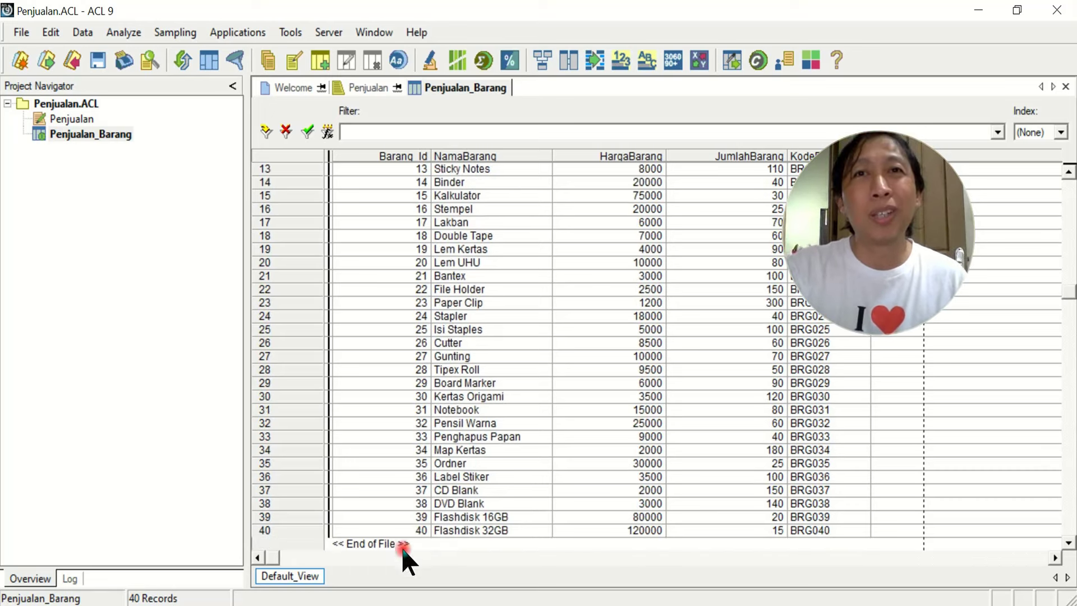
Switch to phpMyAdmin, browse the barang table with 250 rows per page, and examine its records through to the last one
key(alt+Tab)
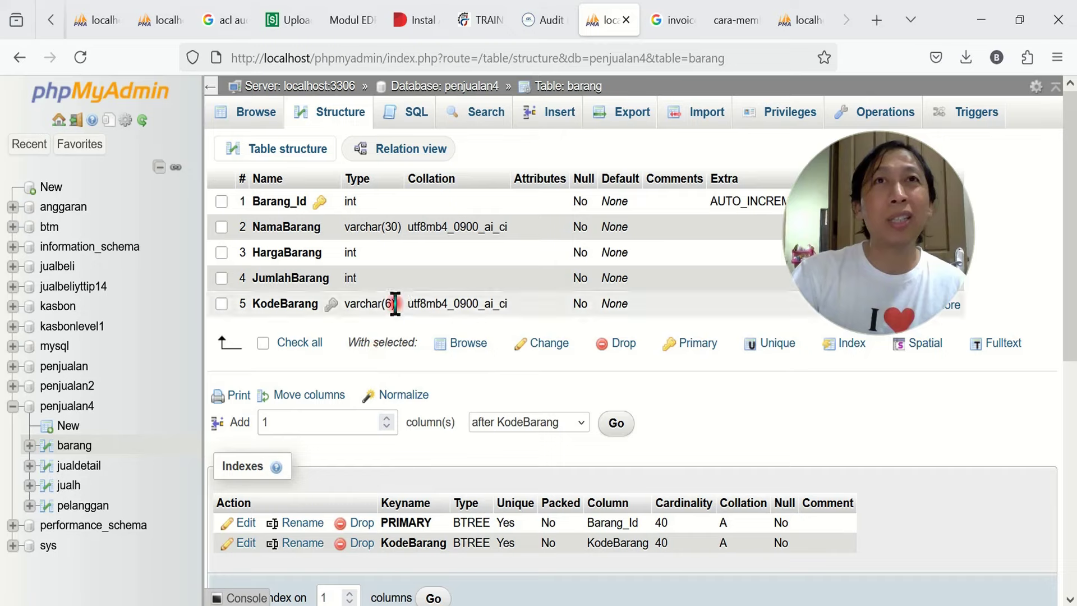
click(233, 115)
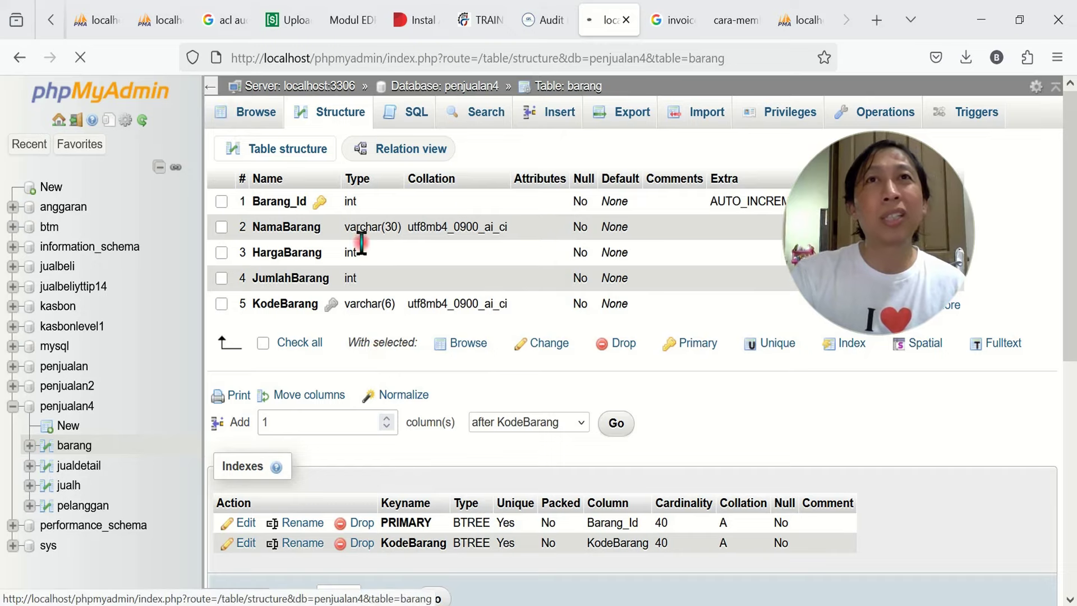
scroll(470, 368, down, 5)
scroll(470, 368, down, 5)
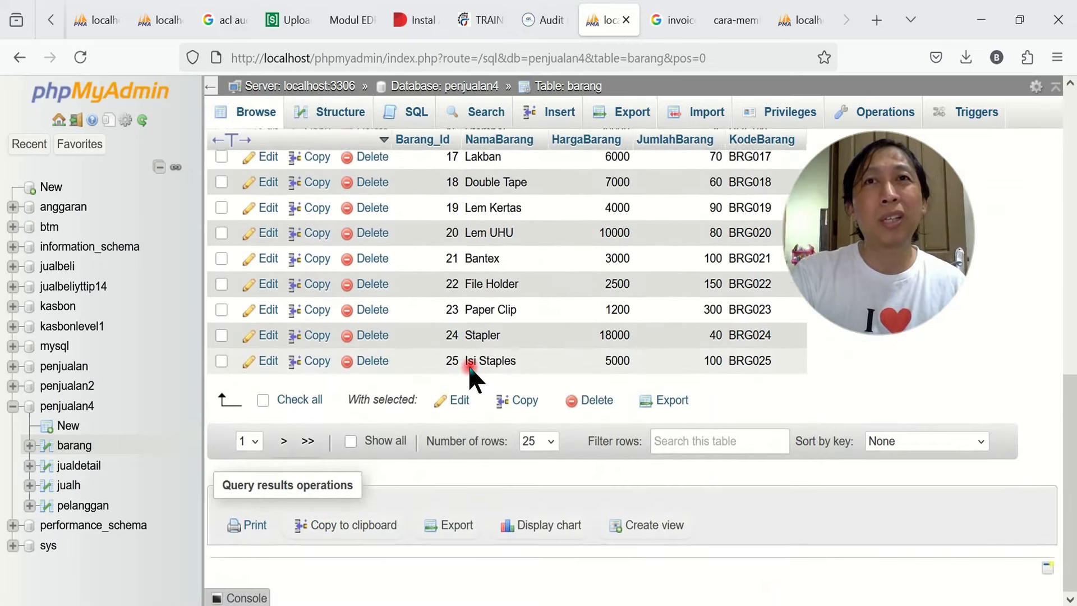
click(540, 452)
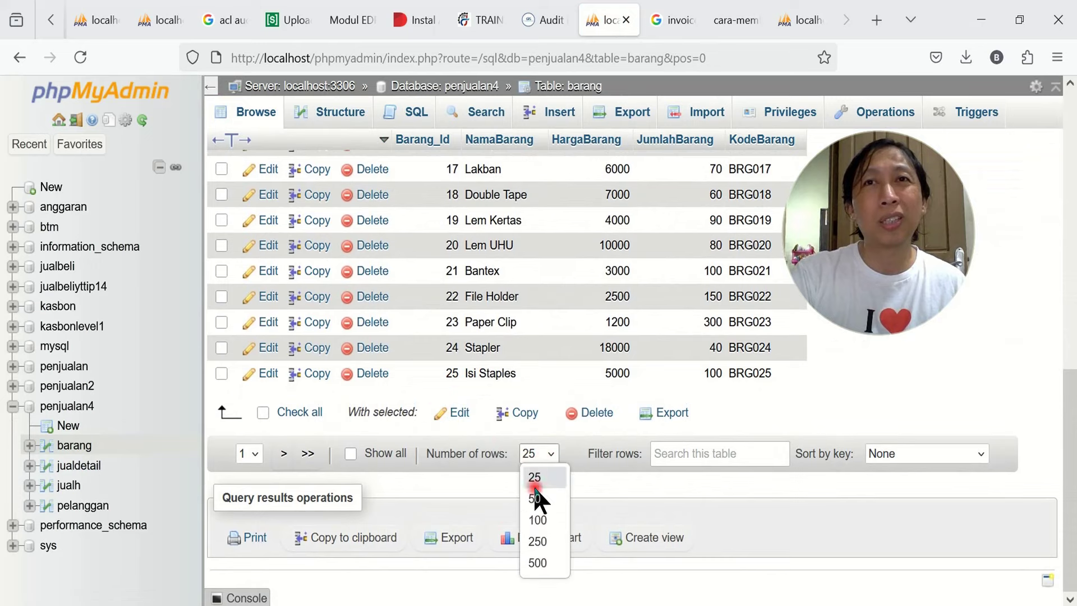
click(539, 541)
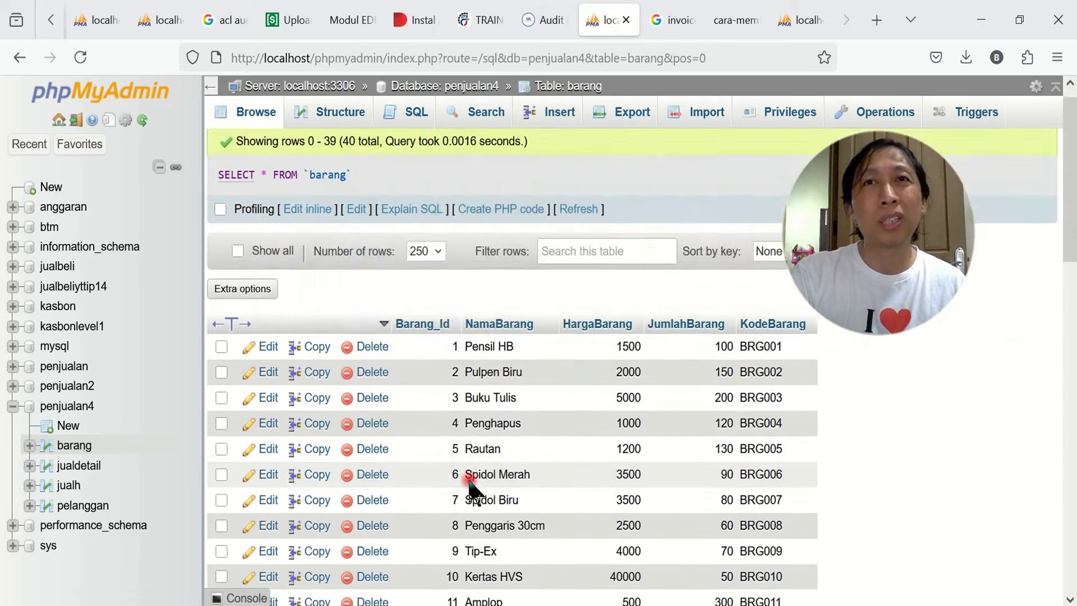
scroll(471, 480, down, 12)
scroll(469, 481, down, 2)
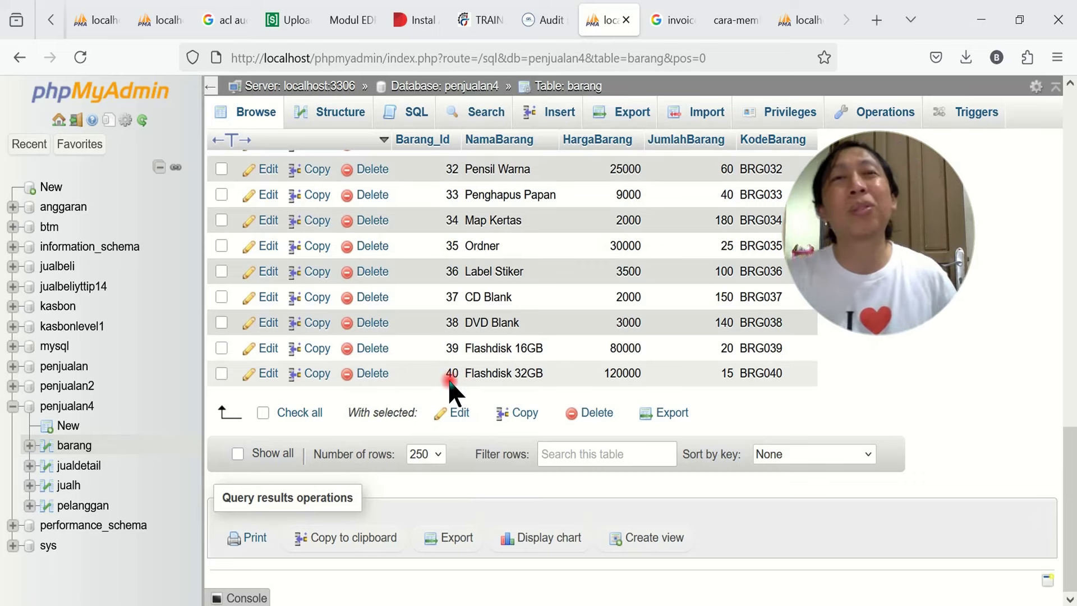
Return to the Penjualan_Barang table in ACL, and reopen the Notepad++ notes to highlight the "ACL Verification file definition" item
key(alt+Tab)
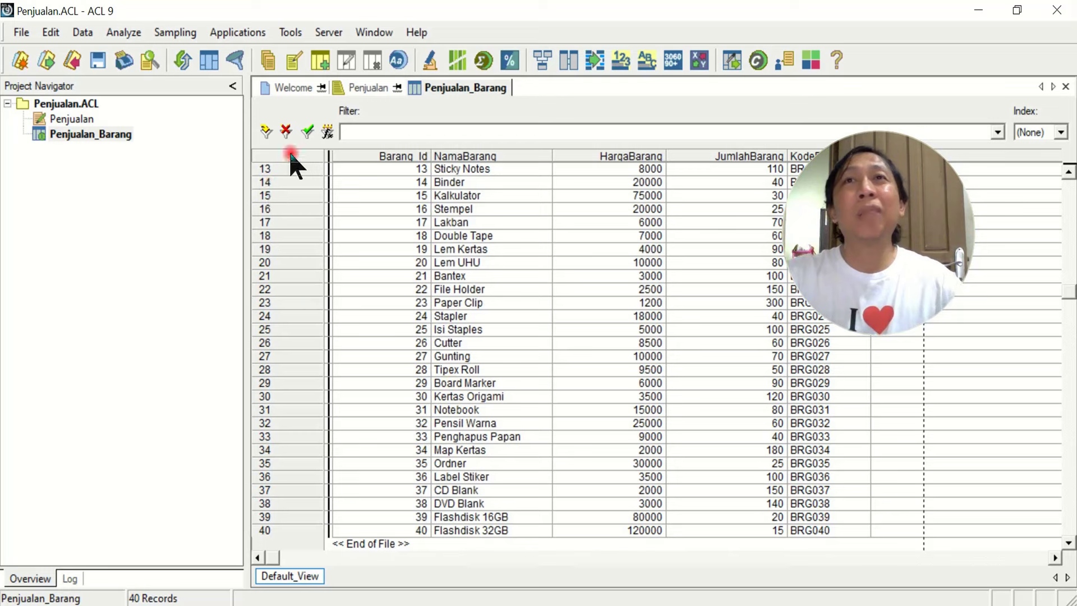
drag(922, 224, 785, 282)
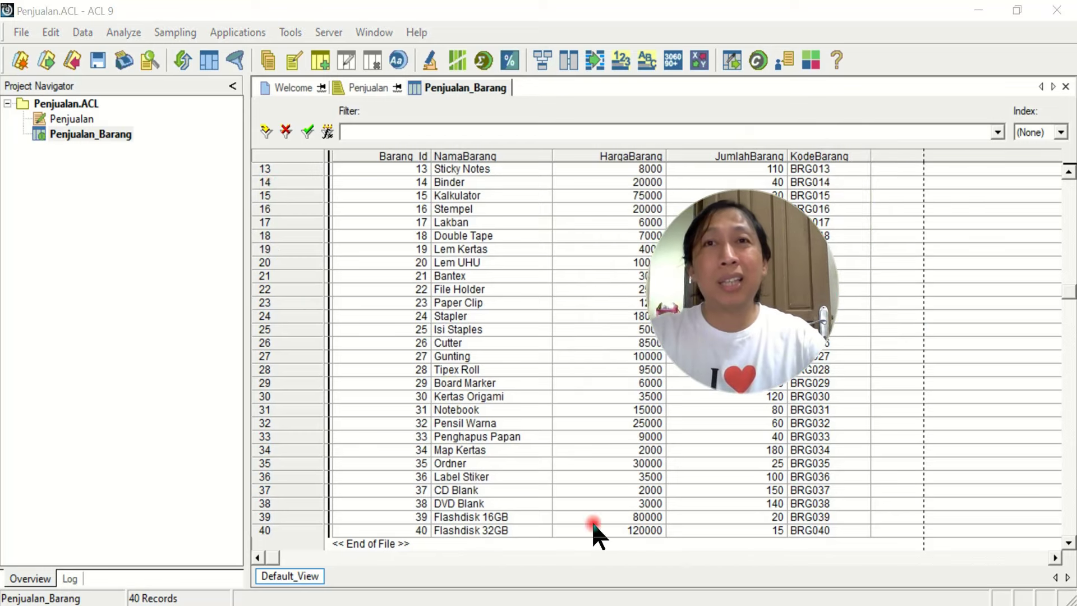
key(alt+Tab)
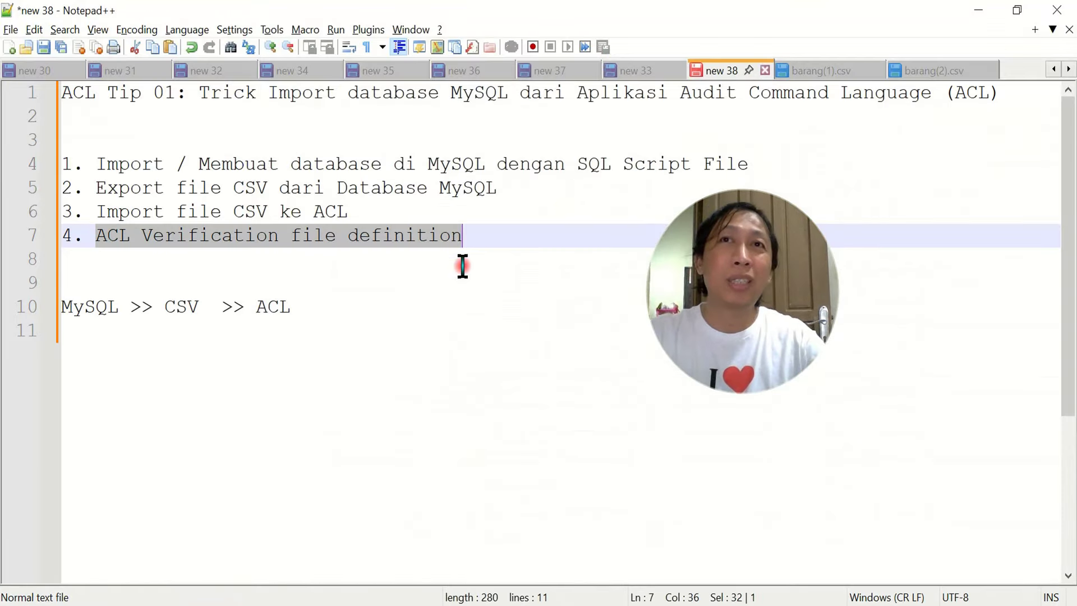
click(476, 247)
drag(479, 247, 100, 240)
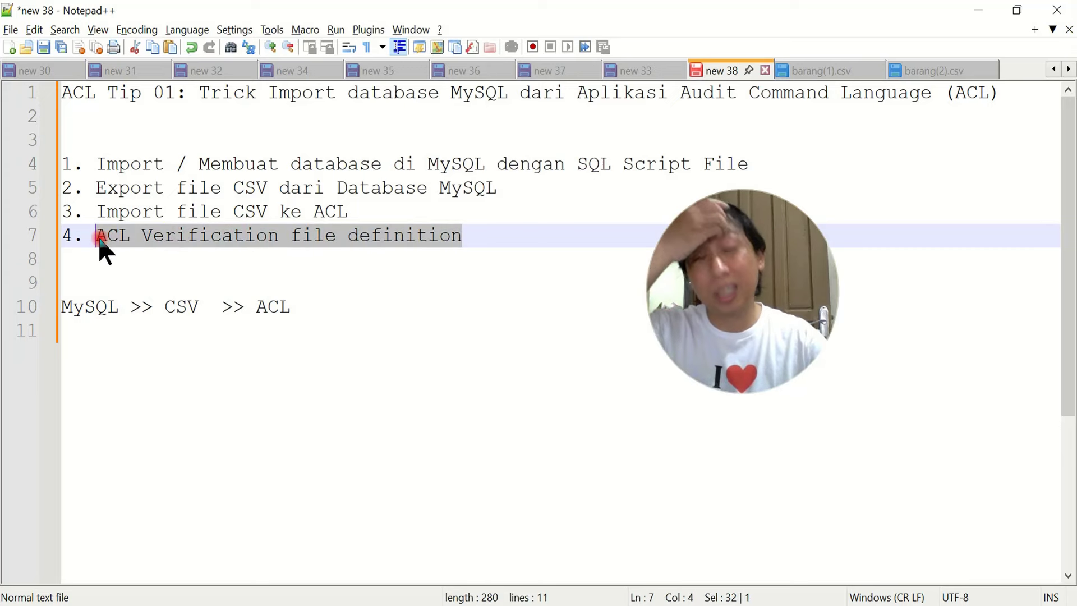
Switch to ACL and start verifying the Penjualan_Barang table with Barang_Id as the chosen field
key(alt+Tab)
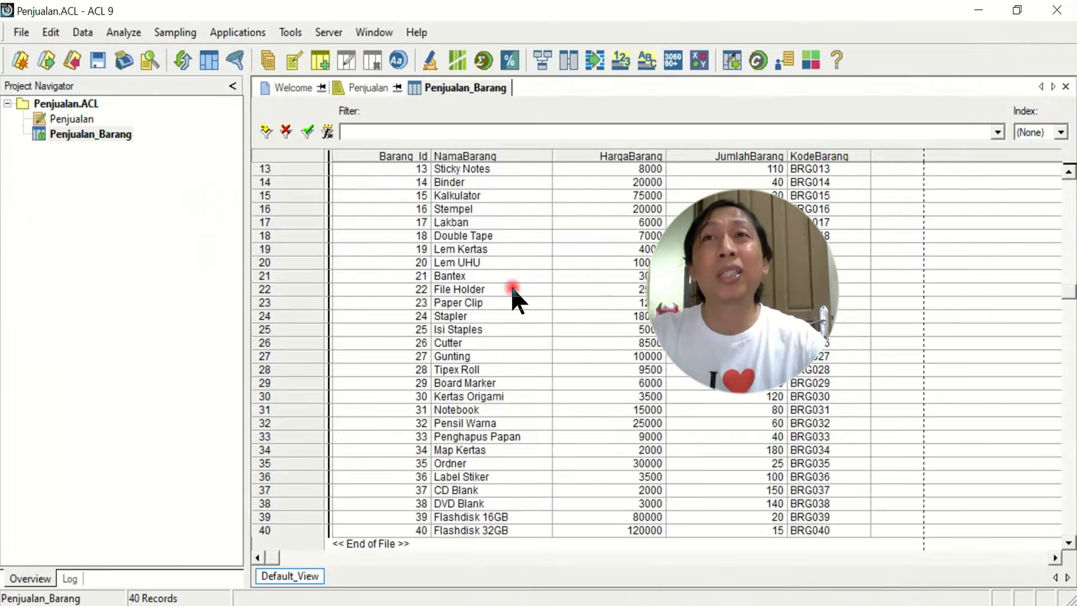
drag(760, 273, 904, 344)
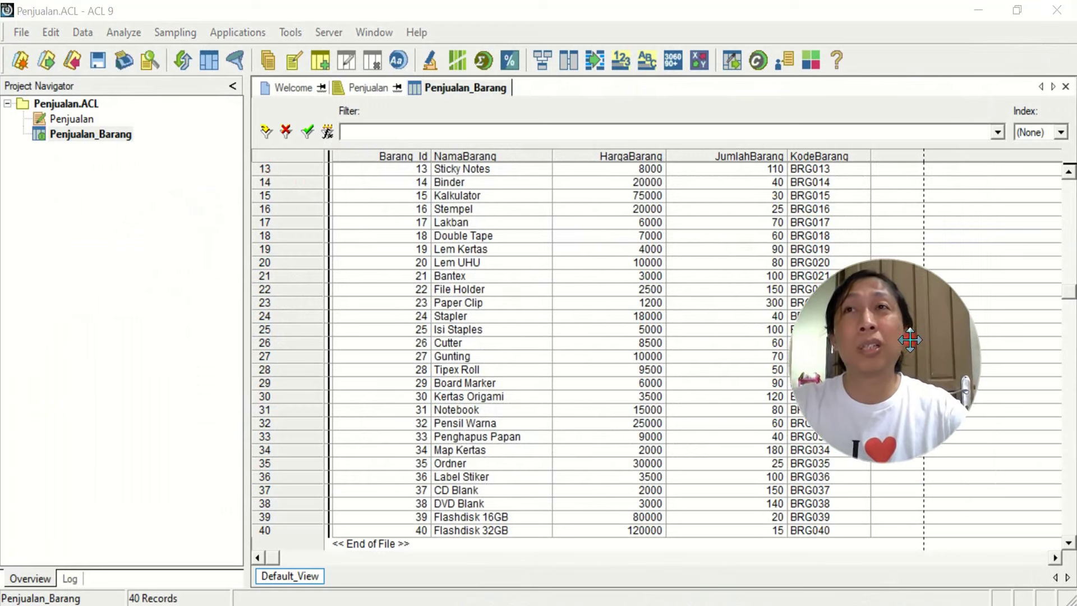
click(83, 34)
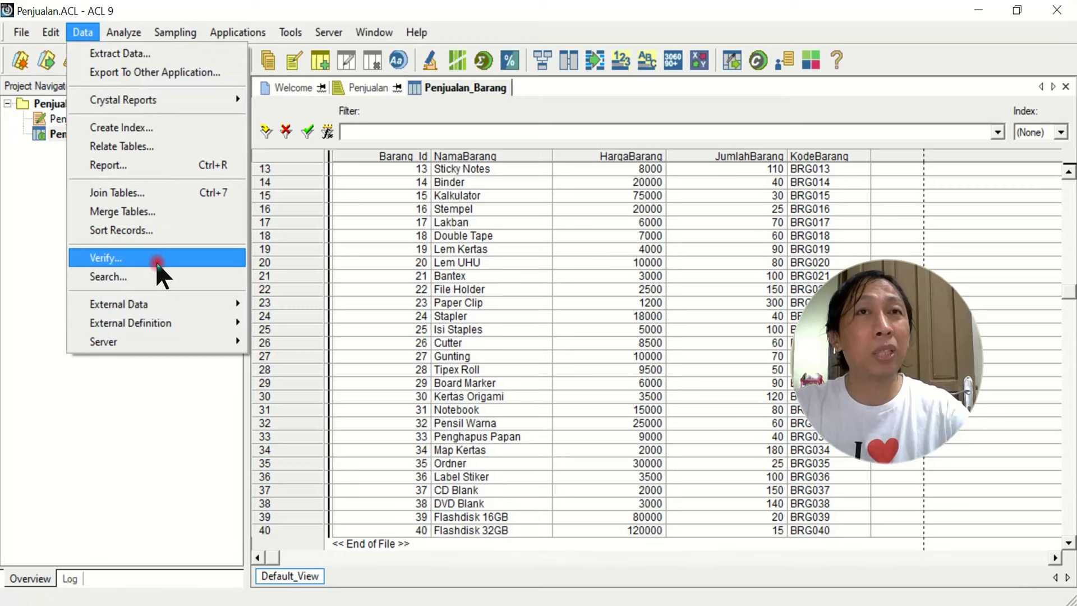
click(122, 257)
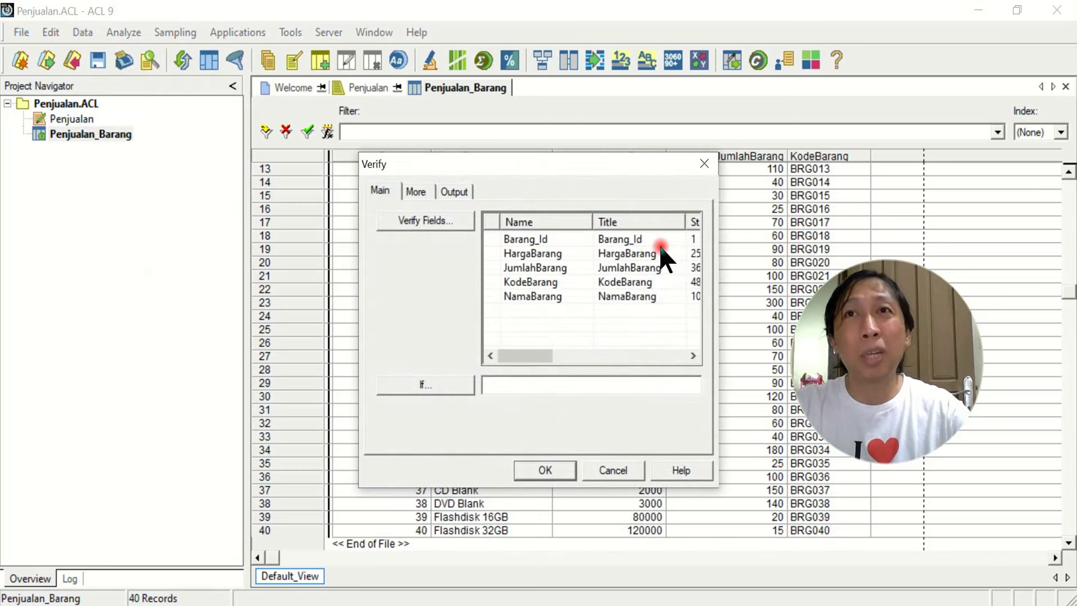
click(533, 255)
click(528, 268)
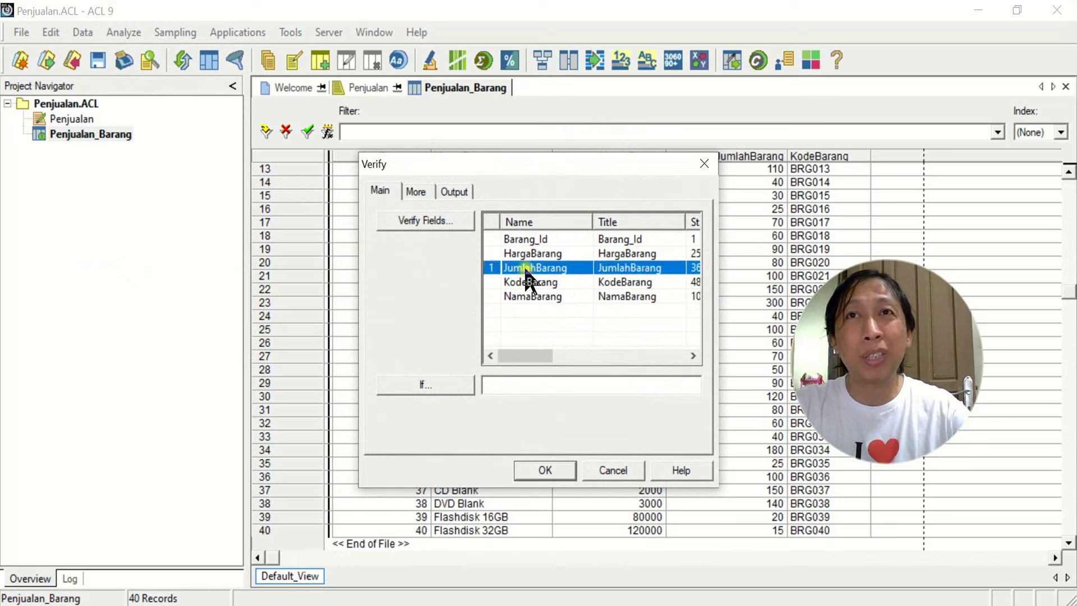
click(510, 240)
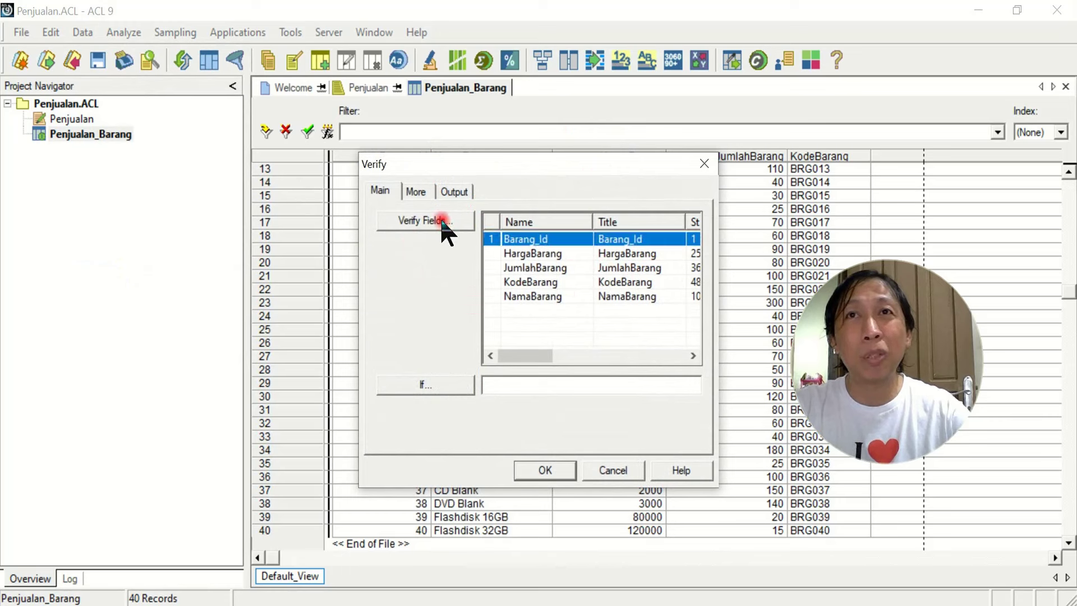
Include all five Penjualan_Barang fields in the verification: Barang_Id, HargaBarang, JumlahBarang, KodeBarang and NamaBarang
click(452, 228)
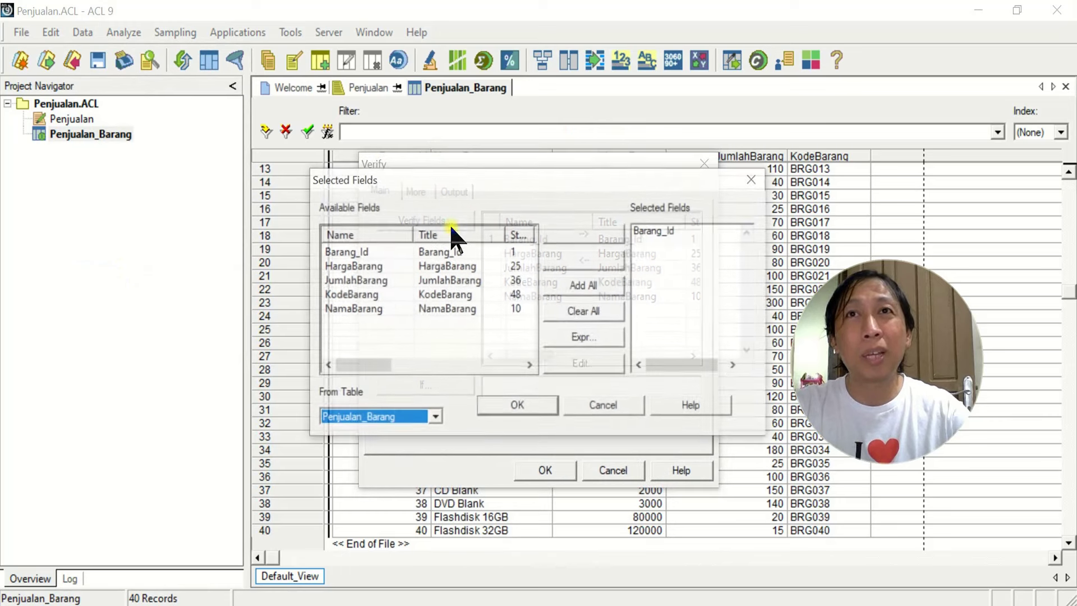
click(566, 287)
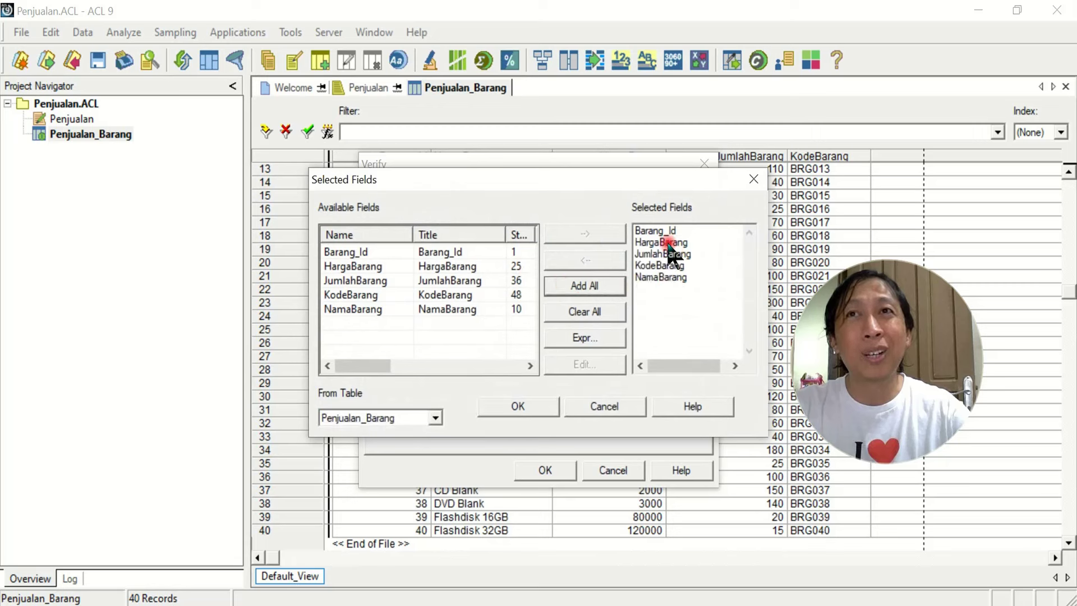
click(585, 312)
click(477, 253)
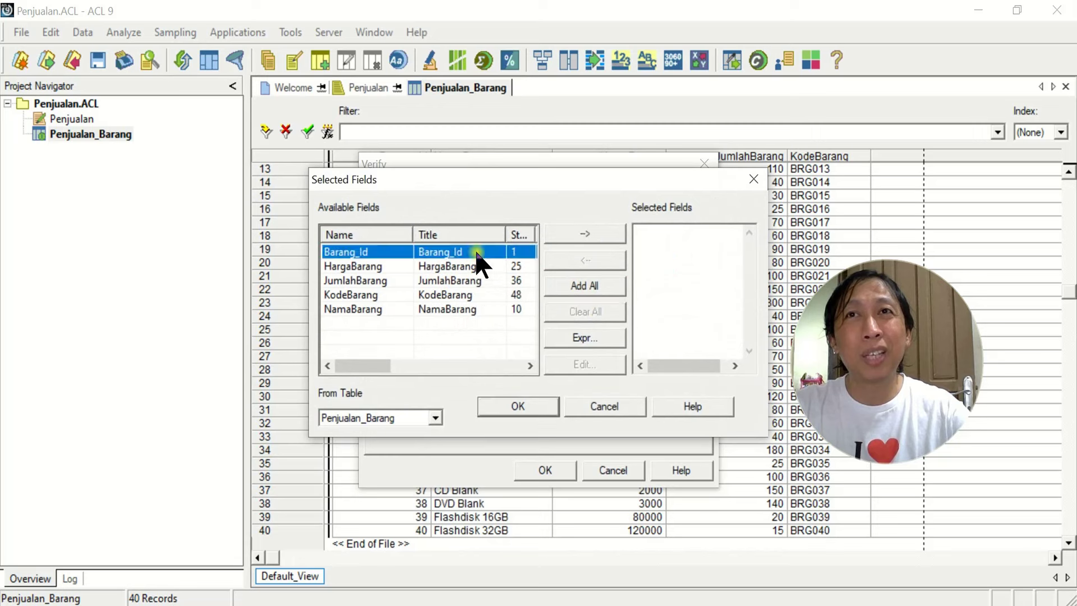
click(577, 234)
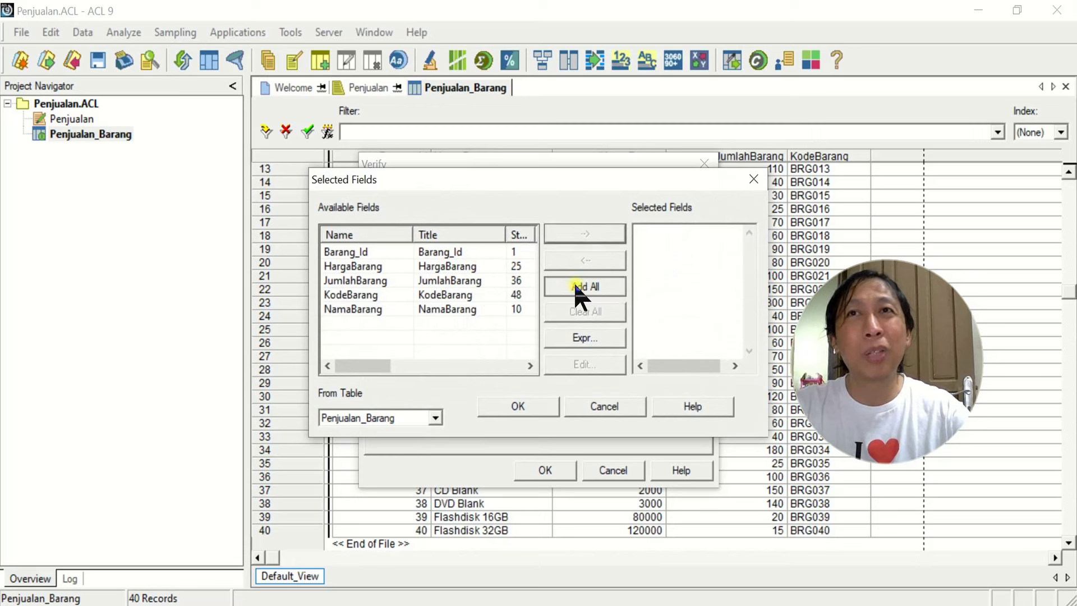
click(583, 288)
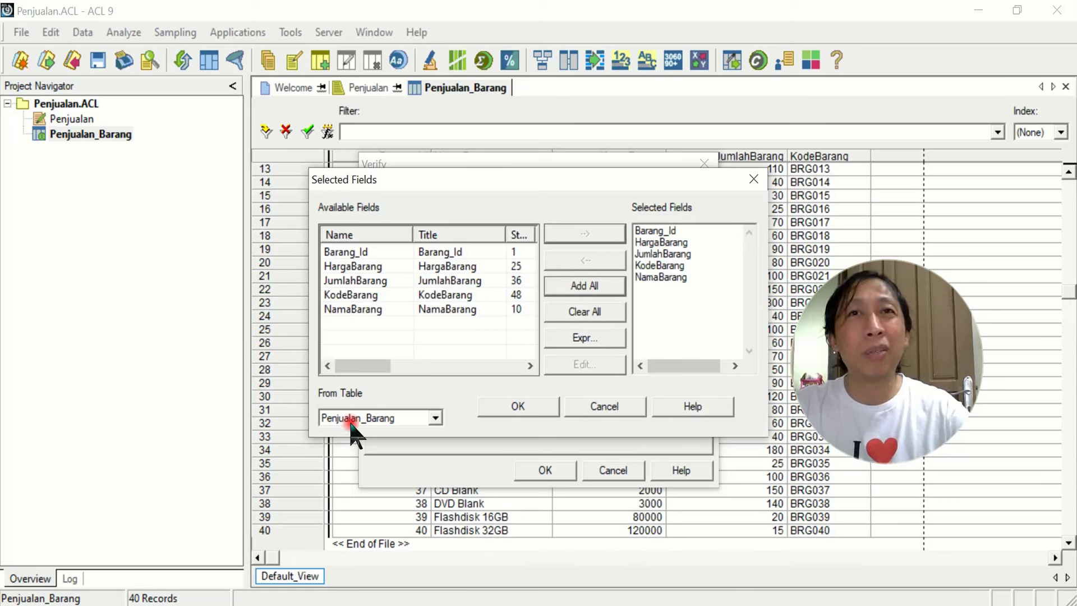
click(543, 398)
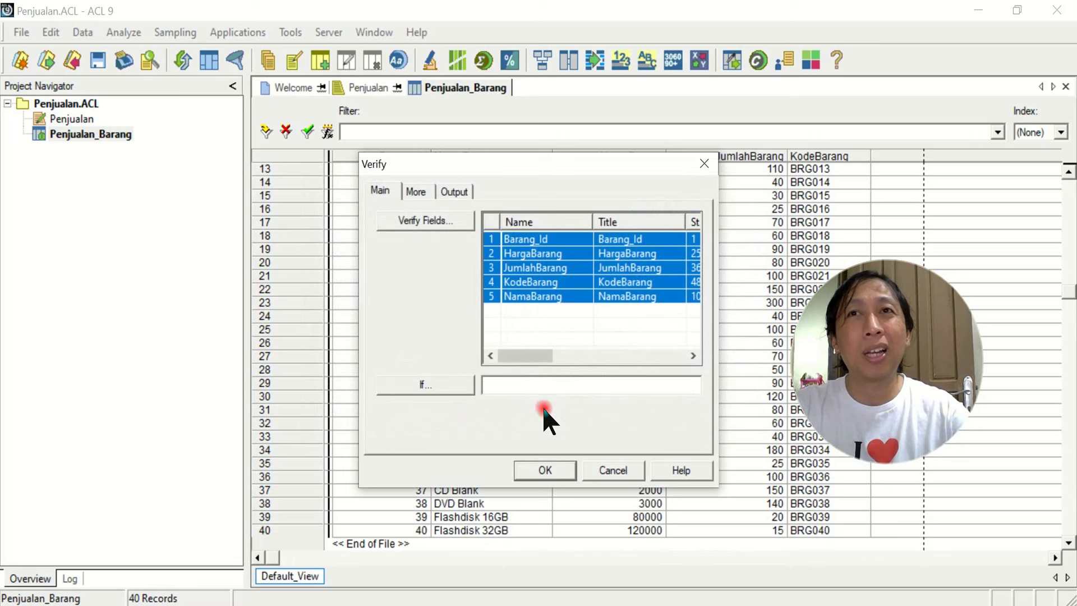
Send the verification output to Screen rather than File and run the verification
click(452, 190)
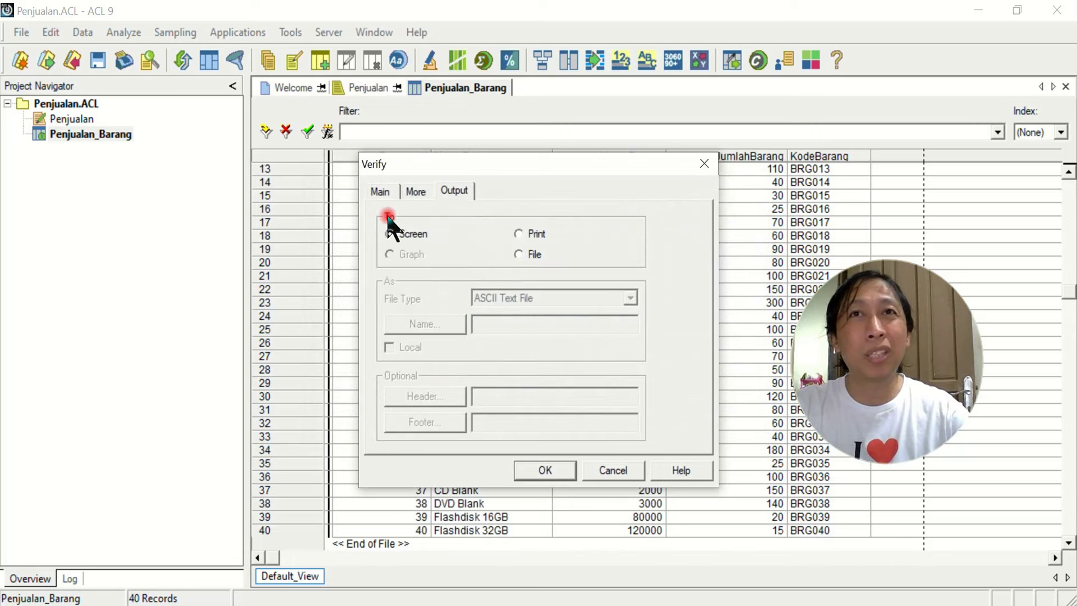
click(534, 252)
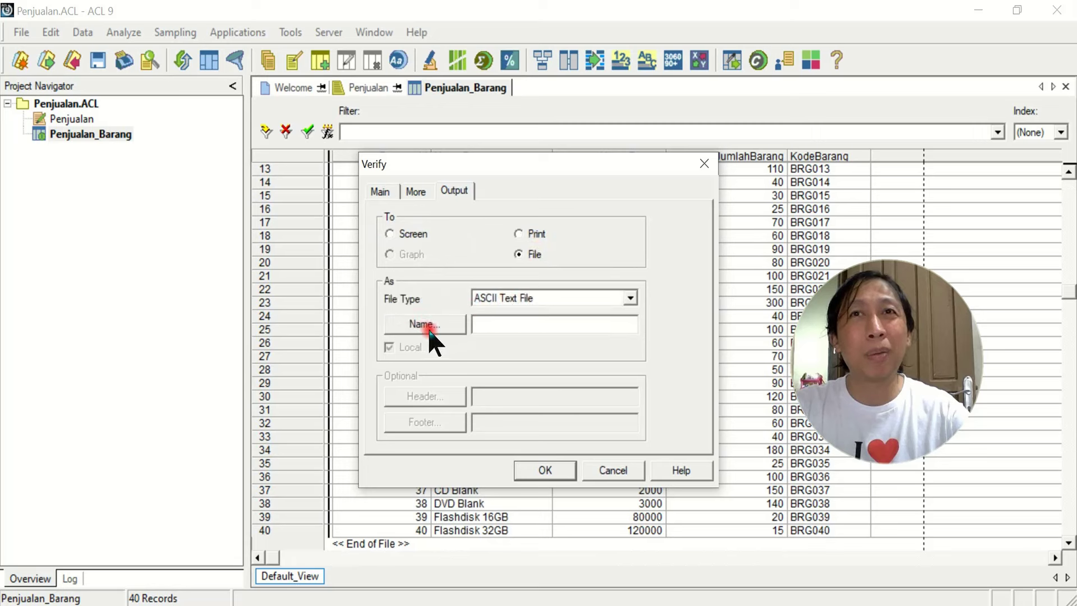
click(395, 233)
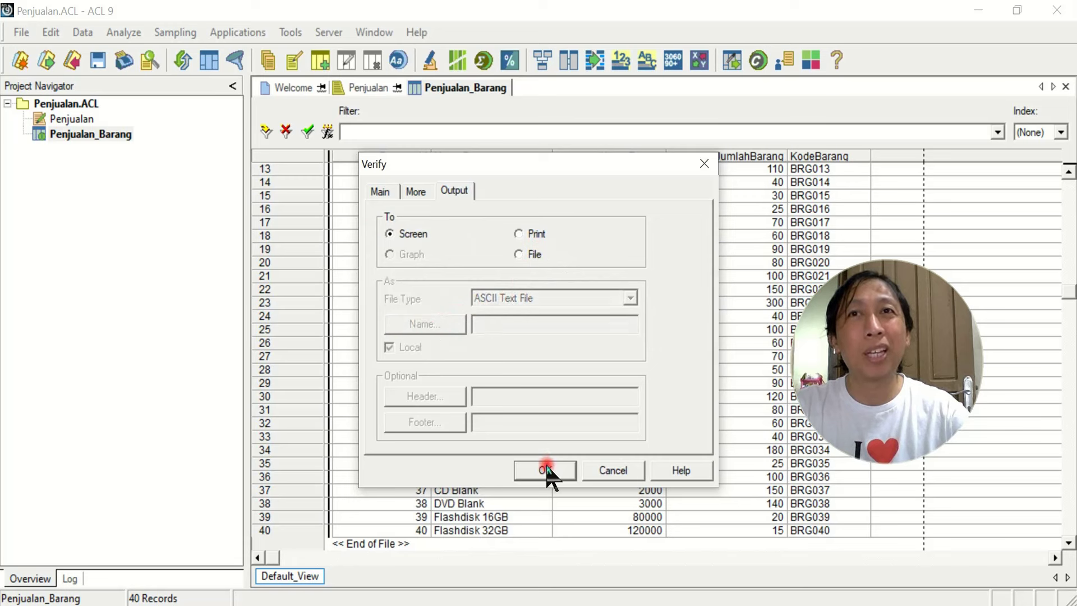
click(380, 192)
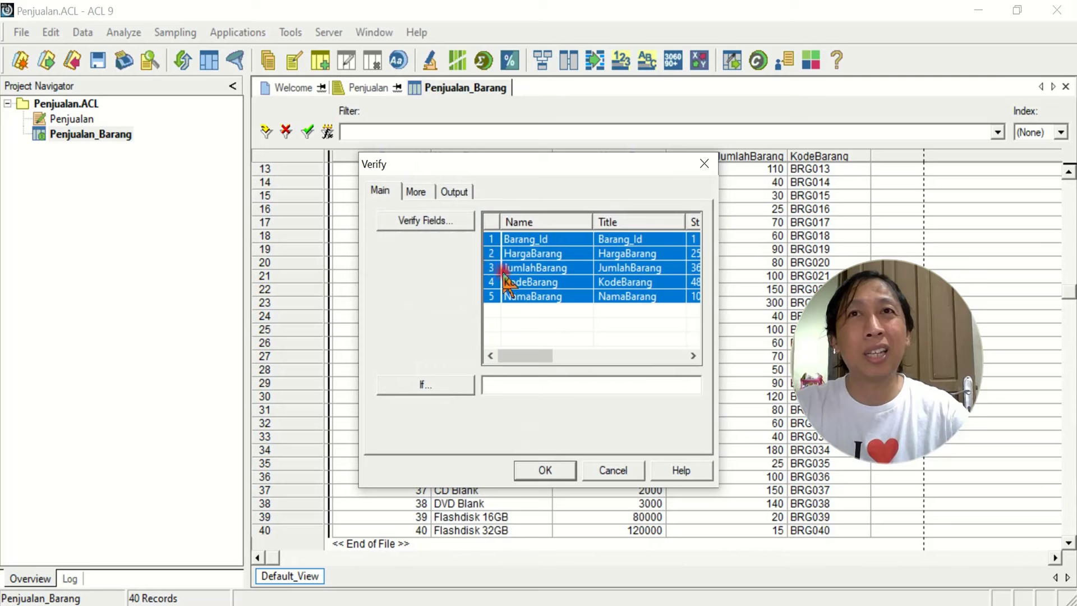
click(563, 458)
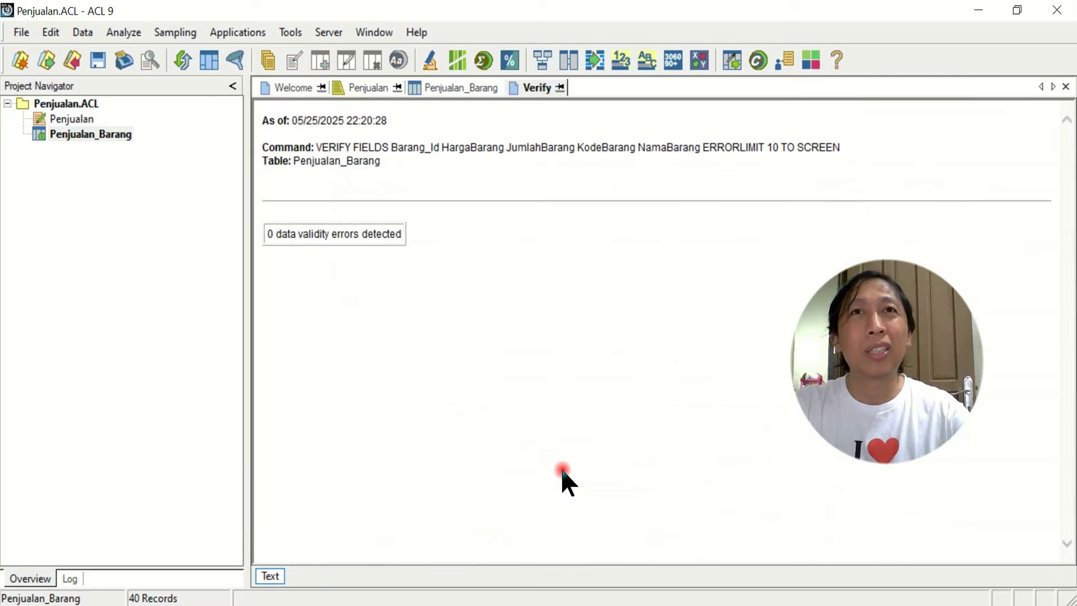
Highlight the data validity result, and open the Penjualan project log to examine the recorded VERIFY FIELDS command
drag(266, 233, 416, 236)
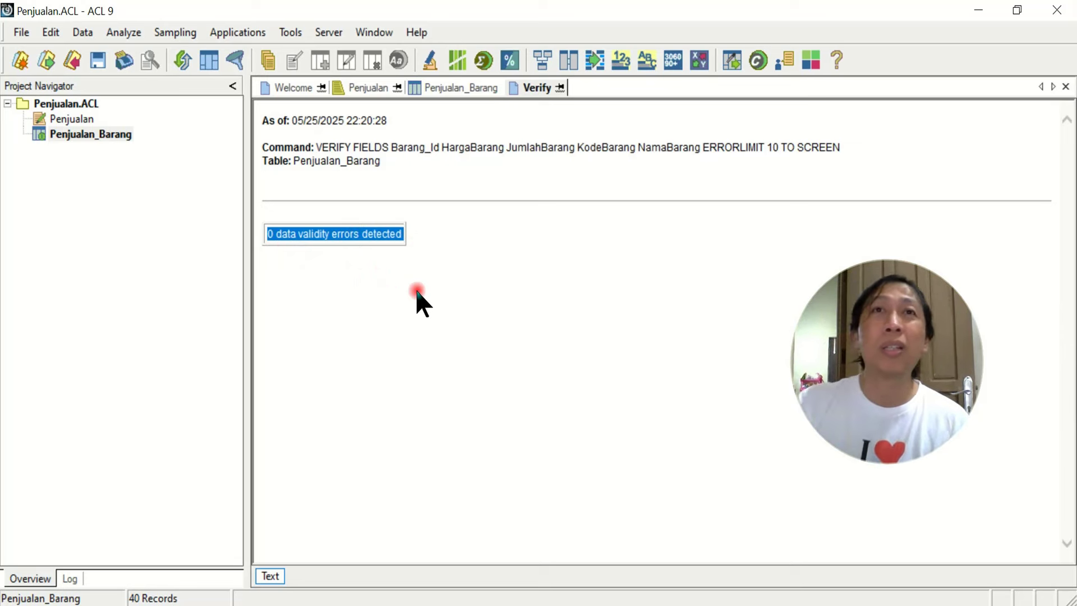
click(282, 231)
click(276, 234)
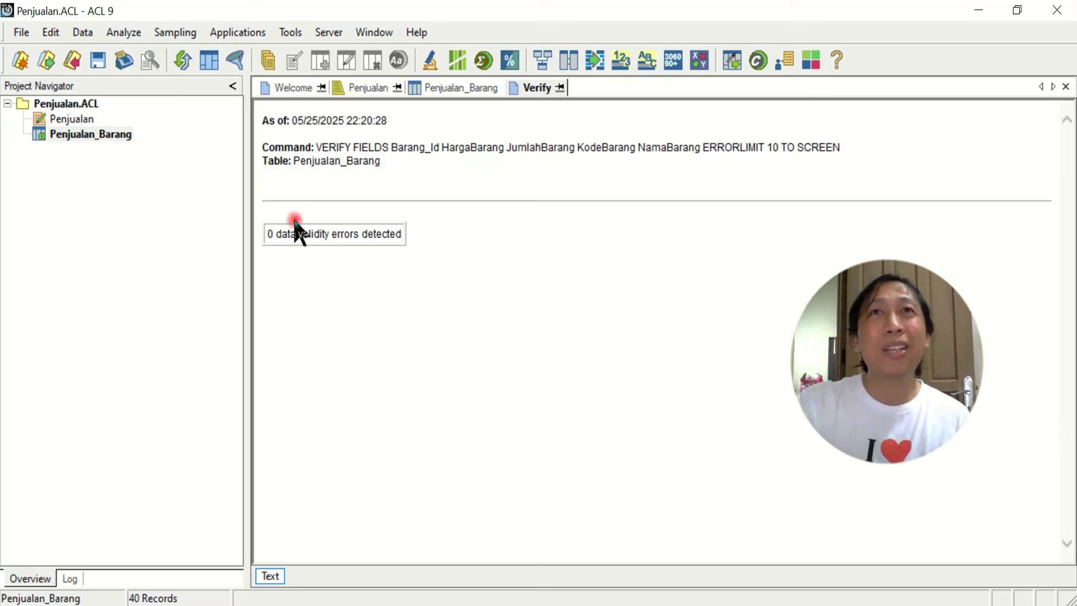
click(62, 124)
double_click(63, 120)
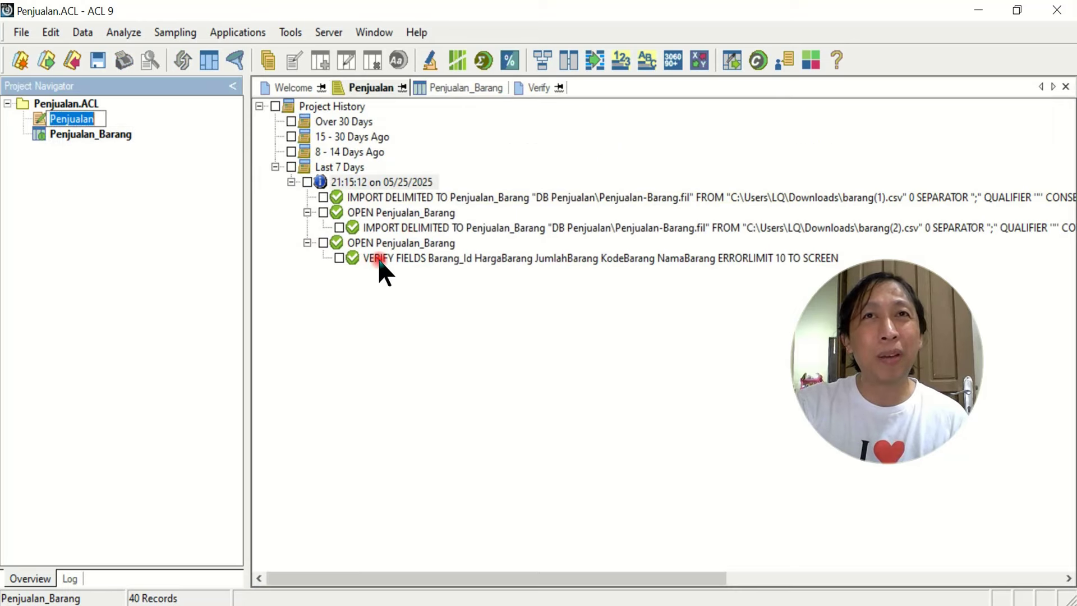
click(716, 258)
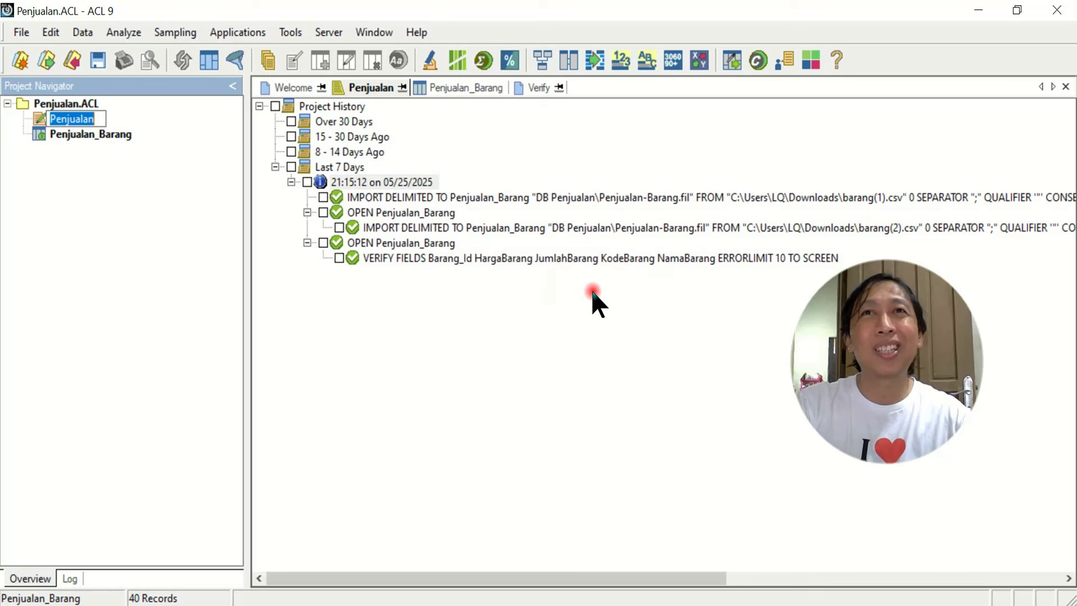
Switch to the Notepad++ notes and highlight the title "Trick Import database MySQL dari Aplikasi Audit Command Language (ACL)", glancing back at ACL's project log
drag(926, 351, 573, 438)
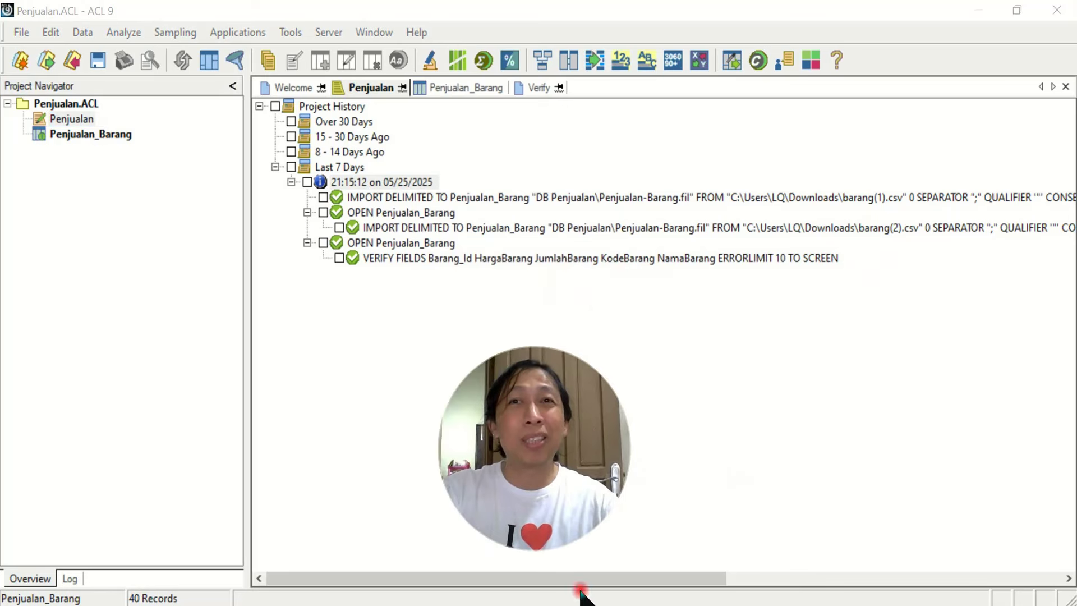
click(471, 548)
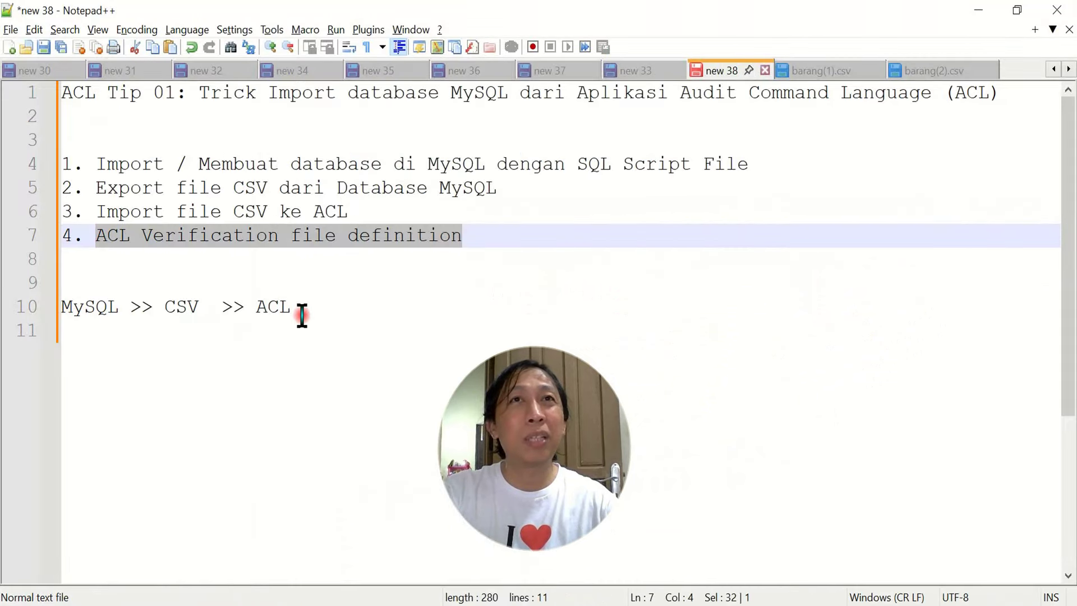
drag(202, 97, 1004, 85)
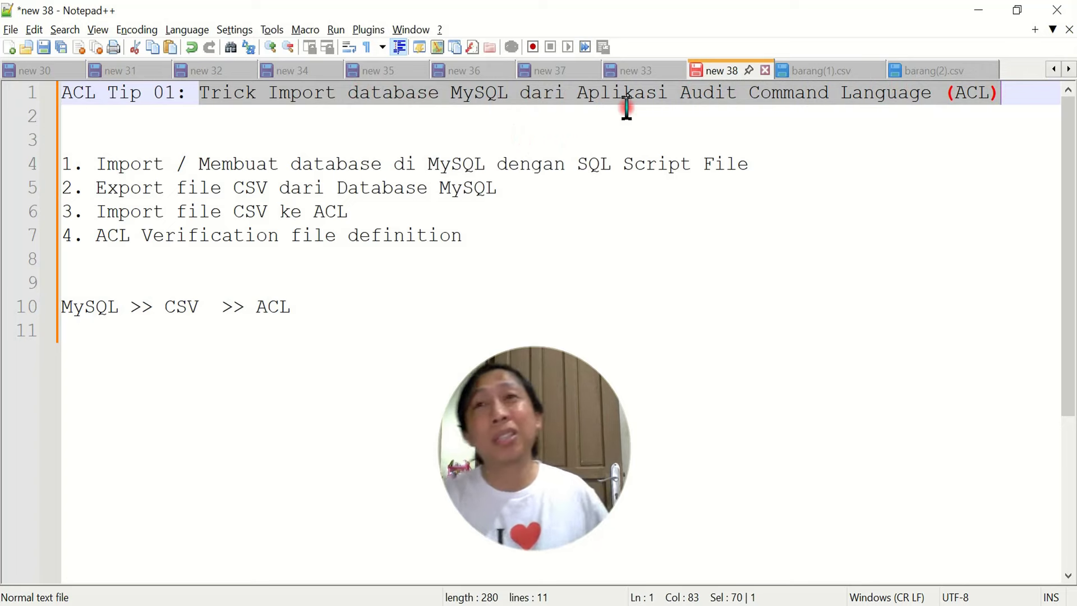
key(alt+Tab)
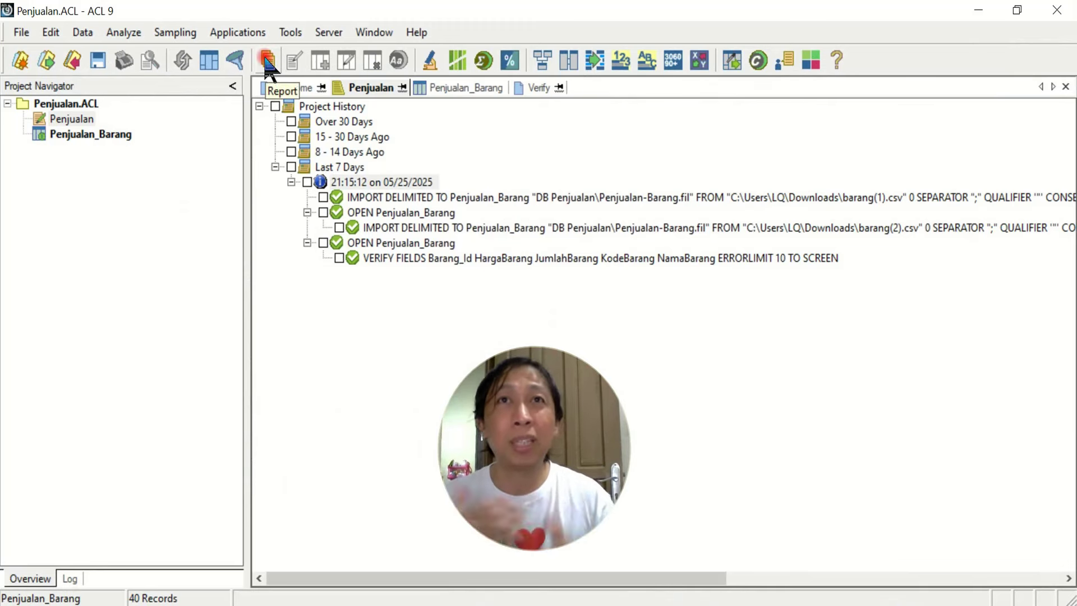
key(alt+Tab)
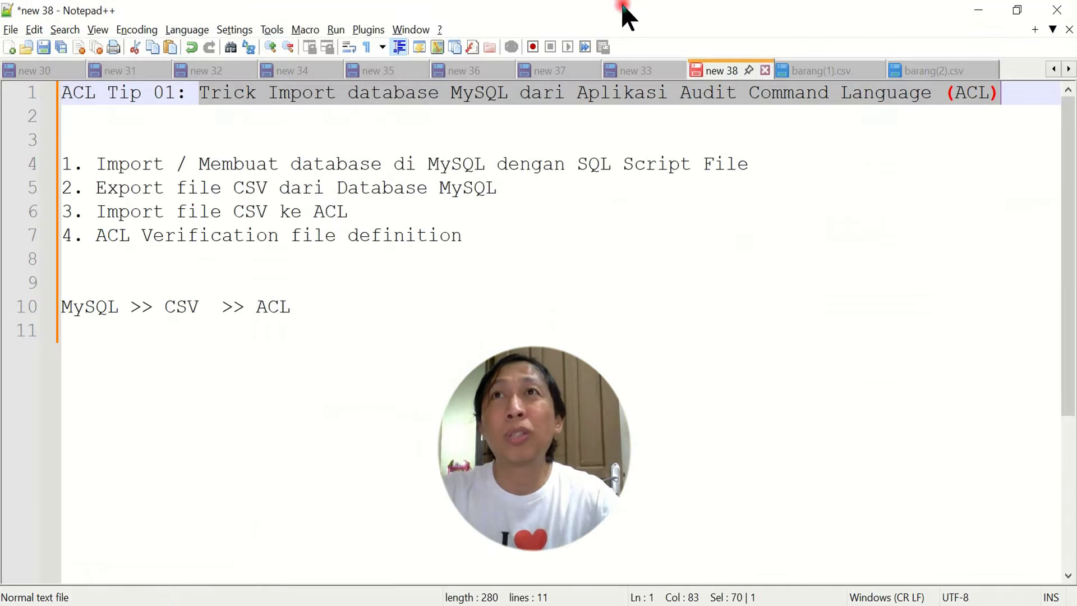
Open the "new 33" notes and highlight the topic "Lacak Perubahan Harga Jual dari database MySQL"
click(646, 71)
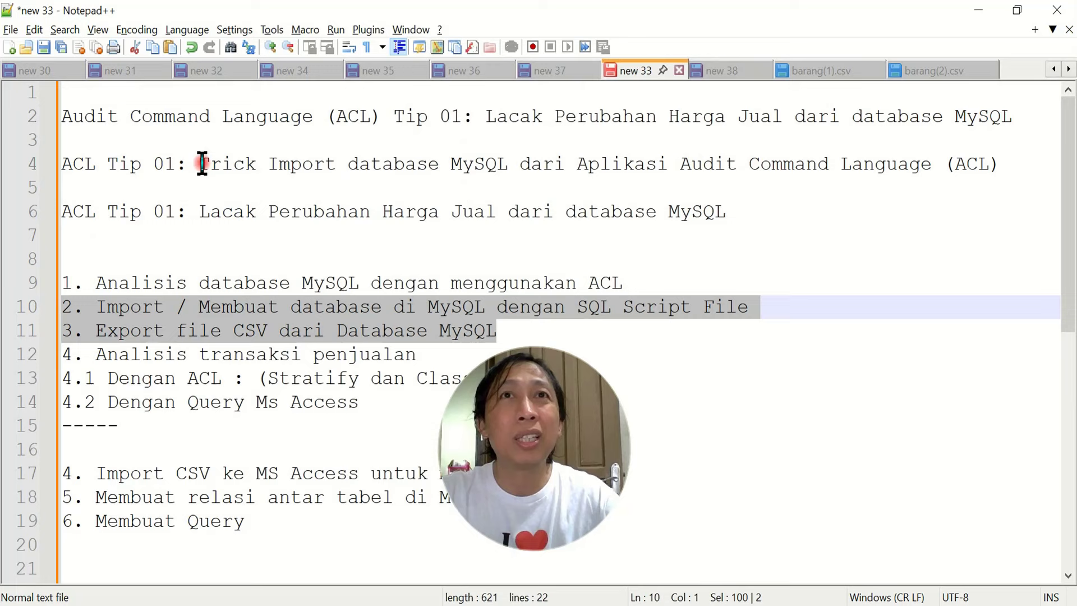
drag(200, 212, 732, 213)
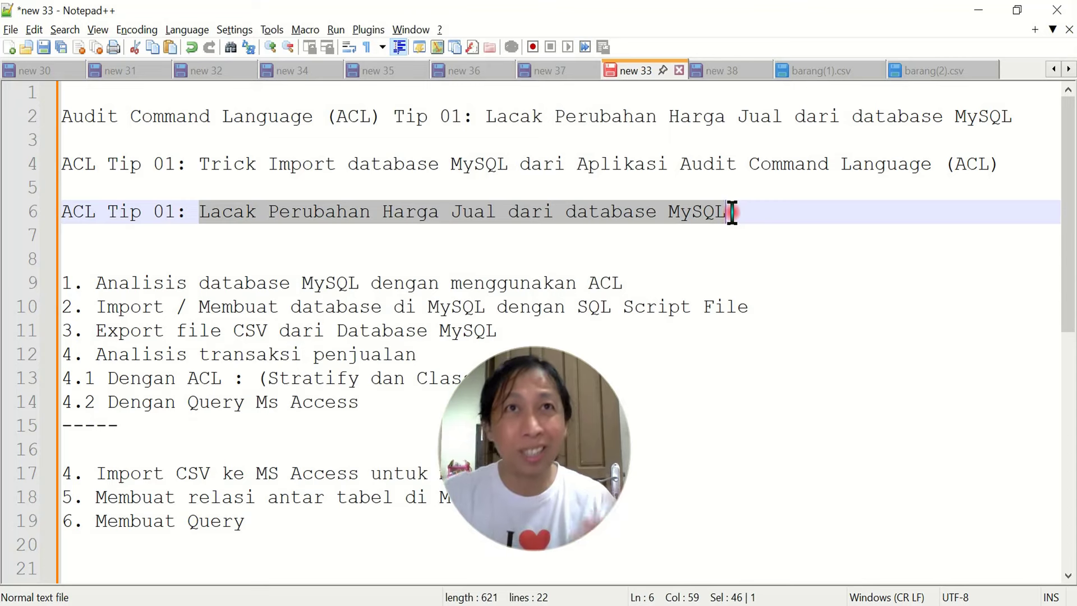
click(176, 212)
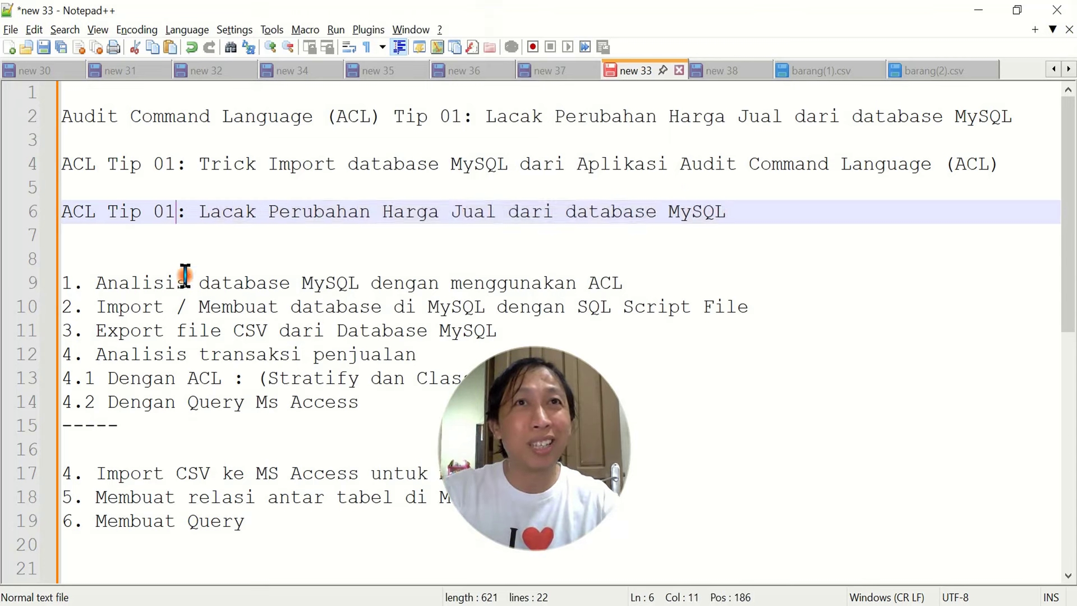